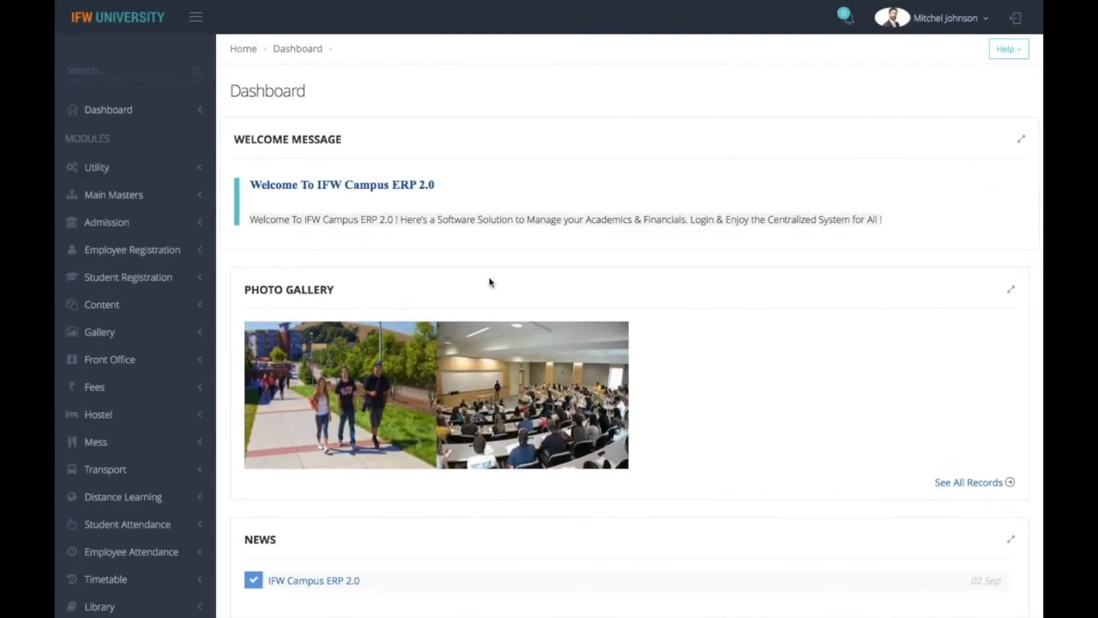
# Open the dashboard of the Fees module
pyautogui.scroll(-5, 512, 299)
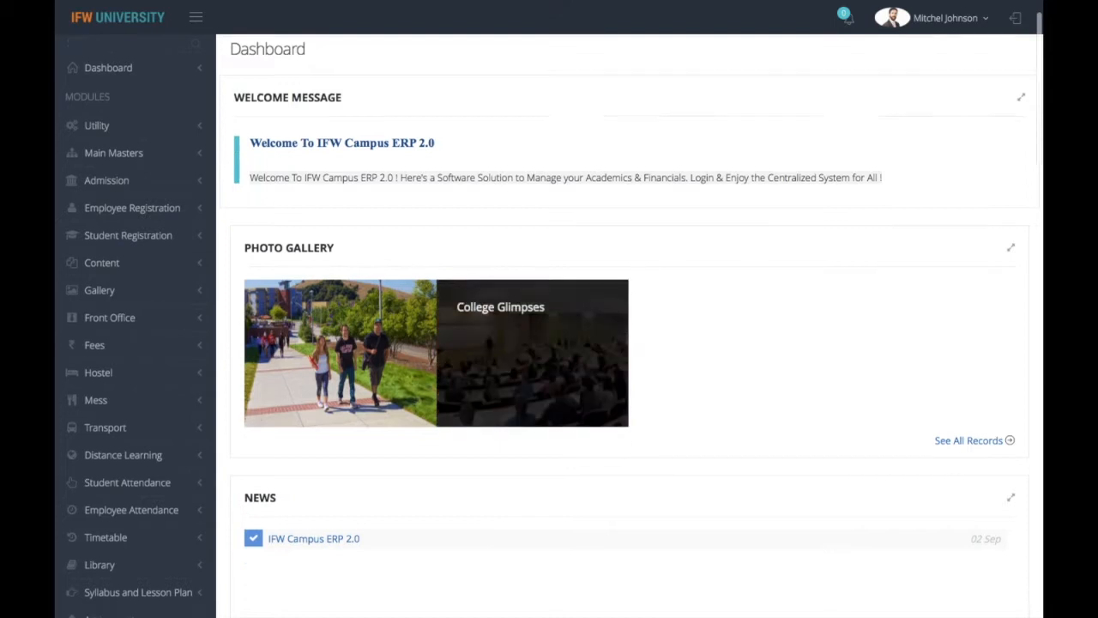
pyautogui.scroll(1, 513, 298)
pyautogui.click(144, 287)
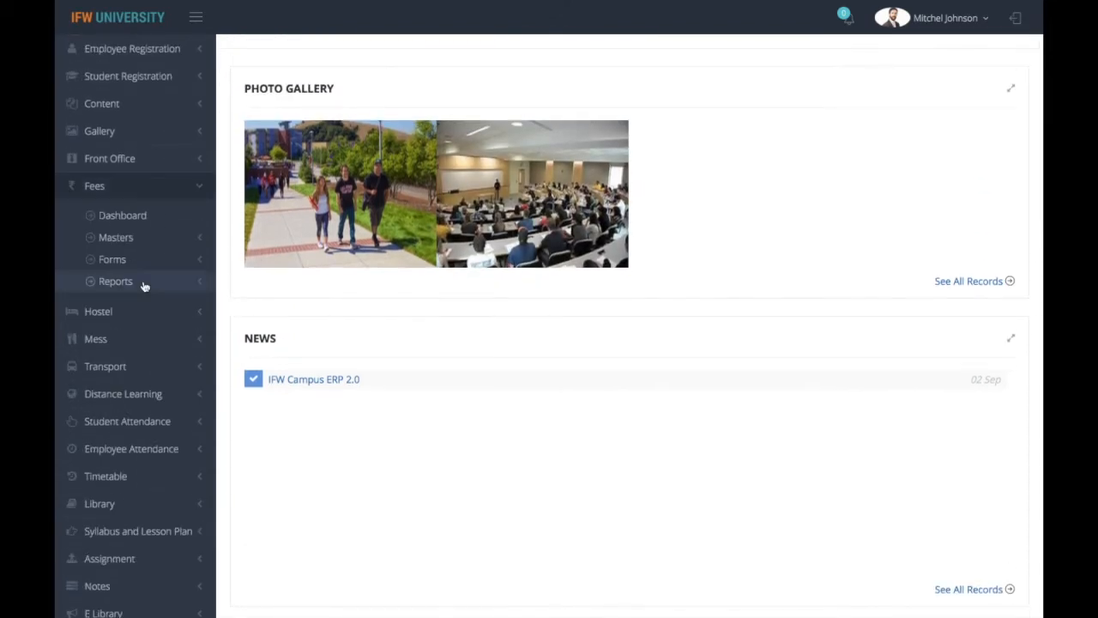
pyautogui.click(162, 212)
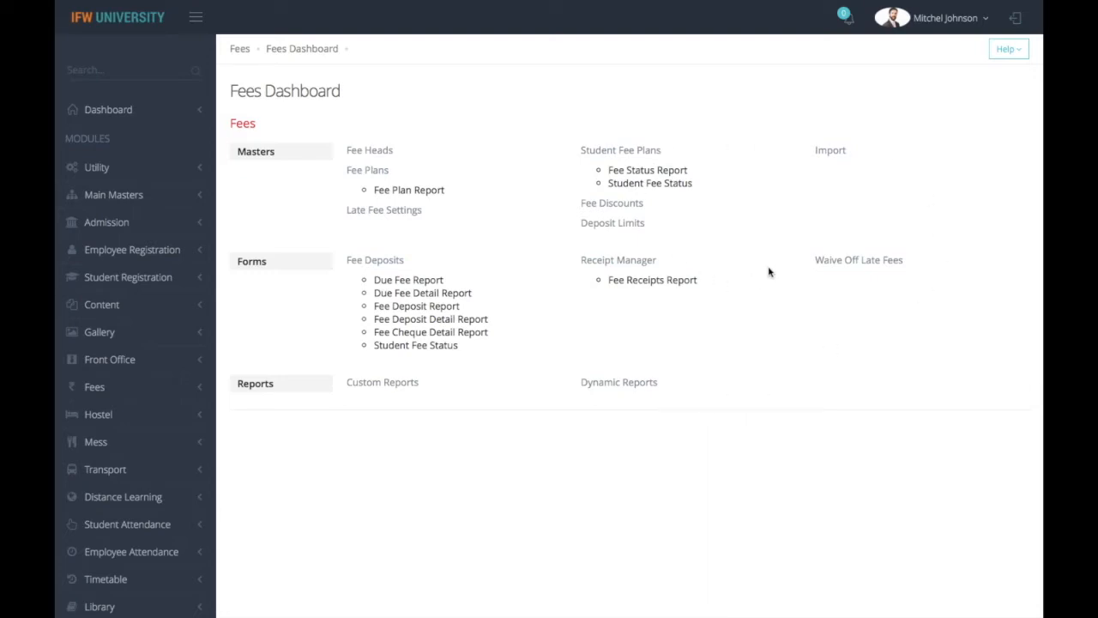
# Open the Fee Heads master and examine the listed fee heads with their codes, types, funds and companies
pyautogui.click(366, 157)
pyautogui.scroll(-3, 365, 160)
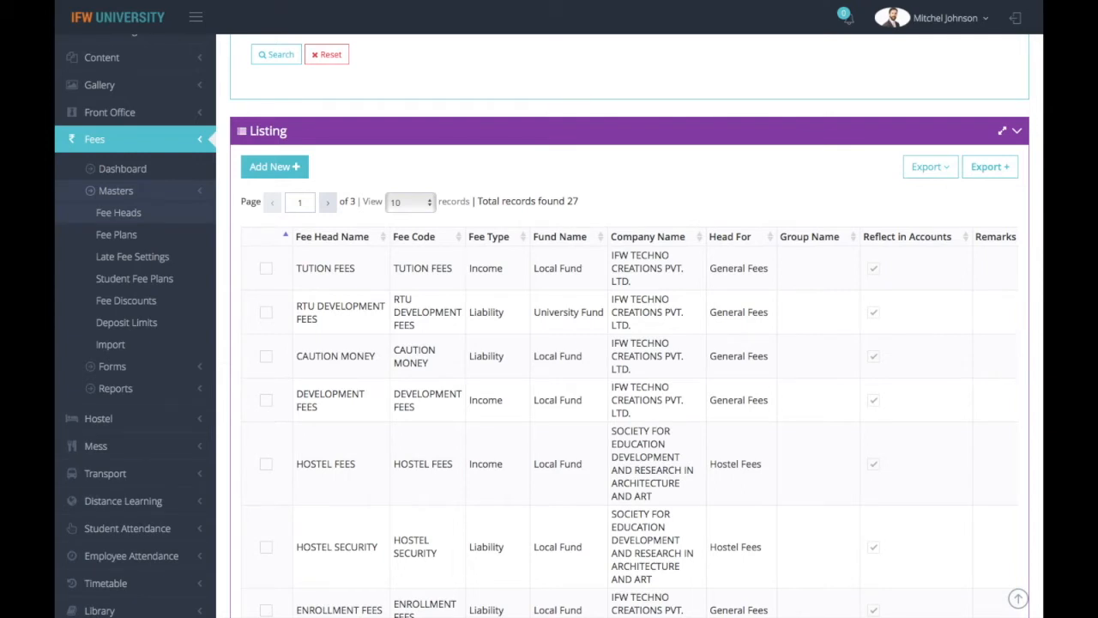
pyautogui.scroll(-3, 549, 326)
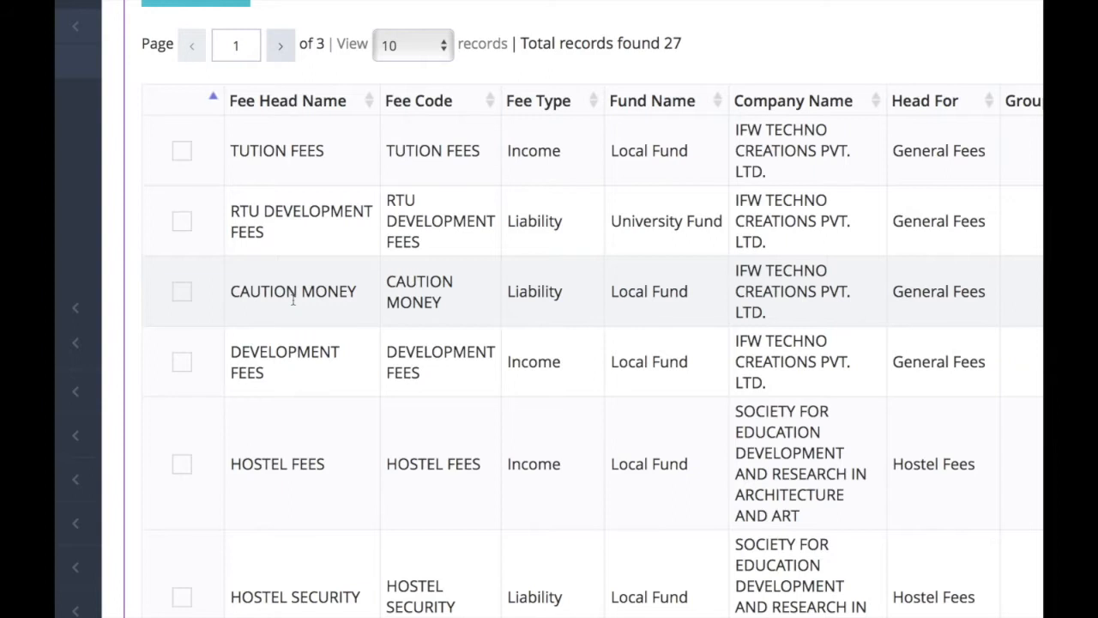
pyautogui.scroll(-5, 293, 300)
pyautogui.scroll(-5, 293, 299)
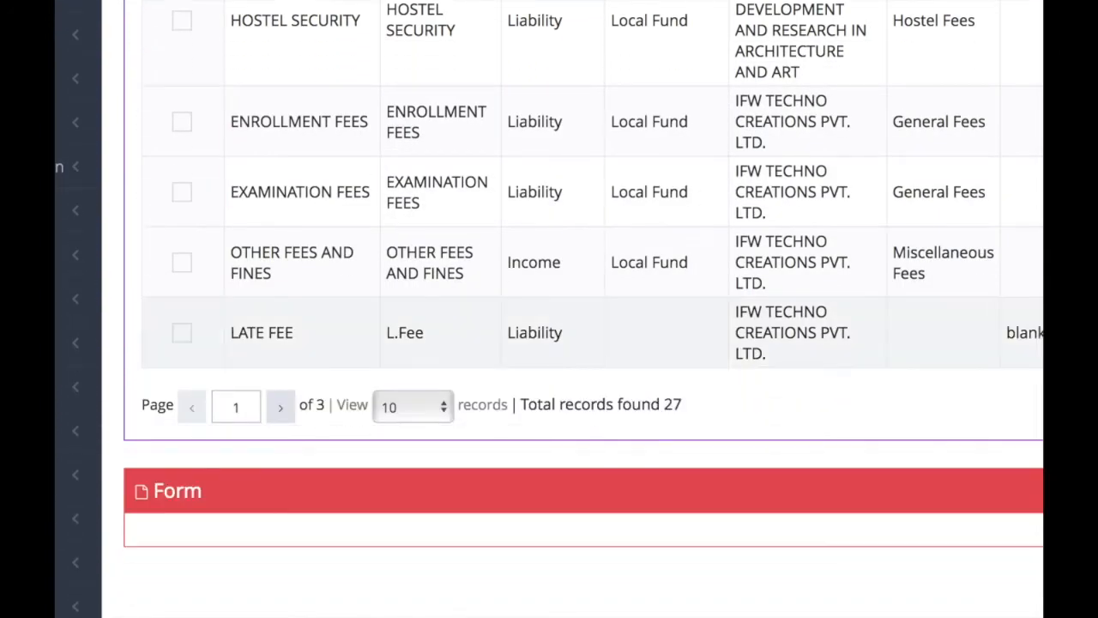
pyautogui.scroll(-5, 292, 302)
pyautogui.scroll(5, 293, 302)
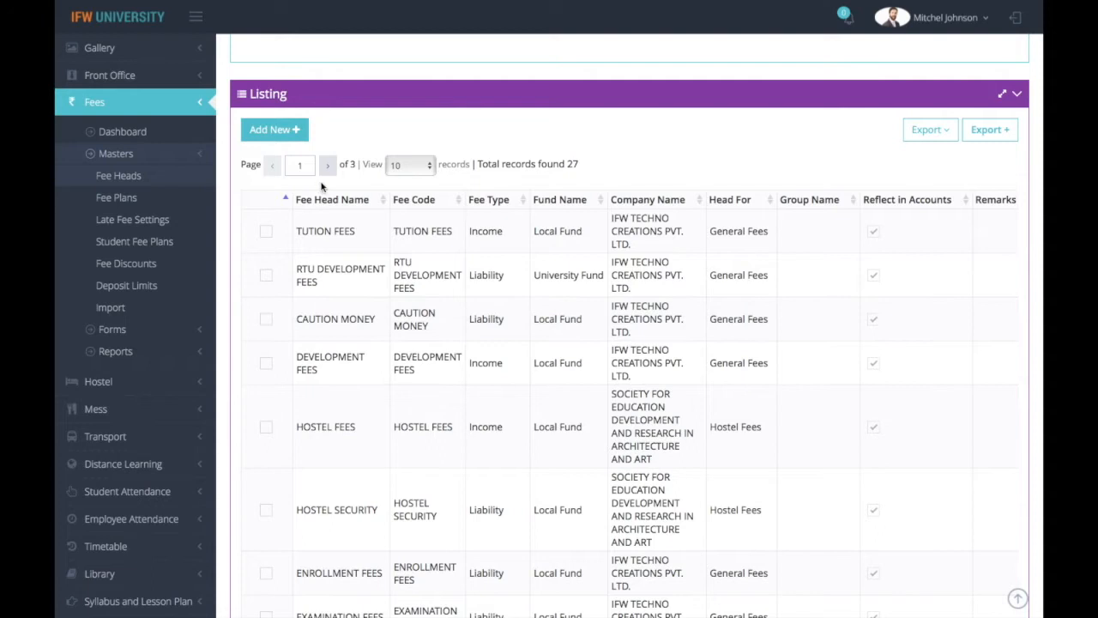
pyautogui.scroll(4, 506, 283)
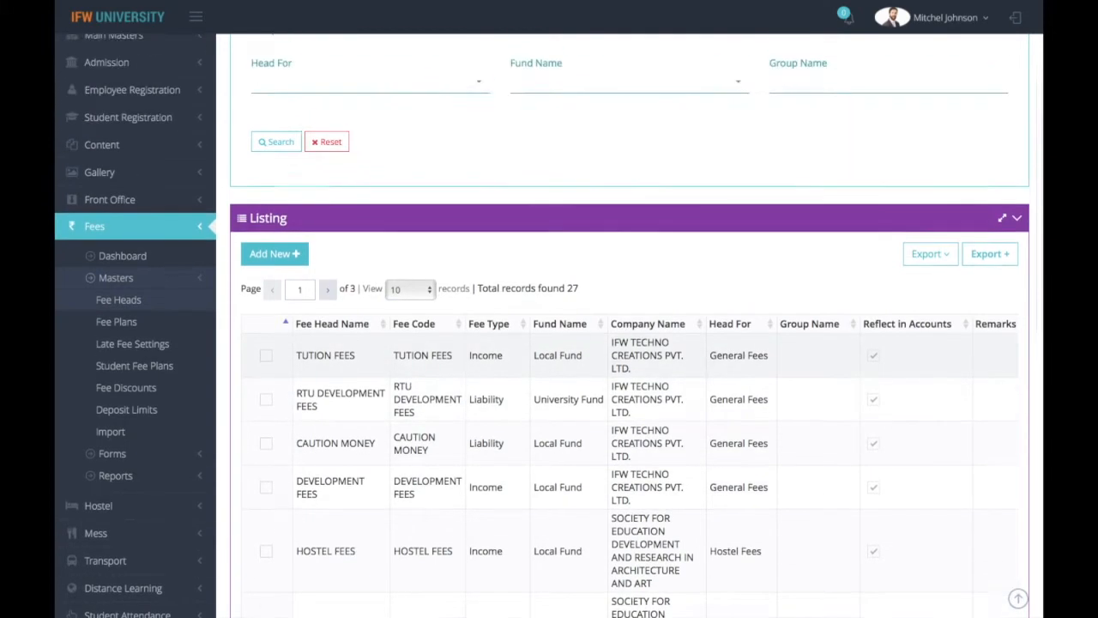
pyautogui.scroll(-3, 549, 343)
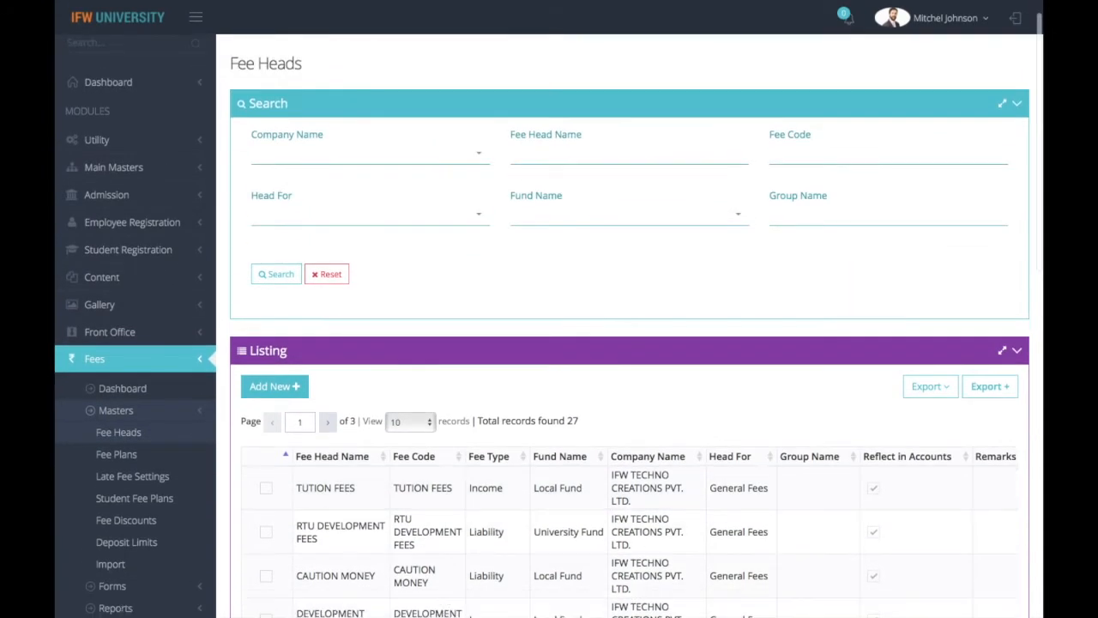
pyautogui.scroll(-8, 629, 344)
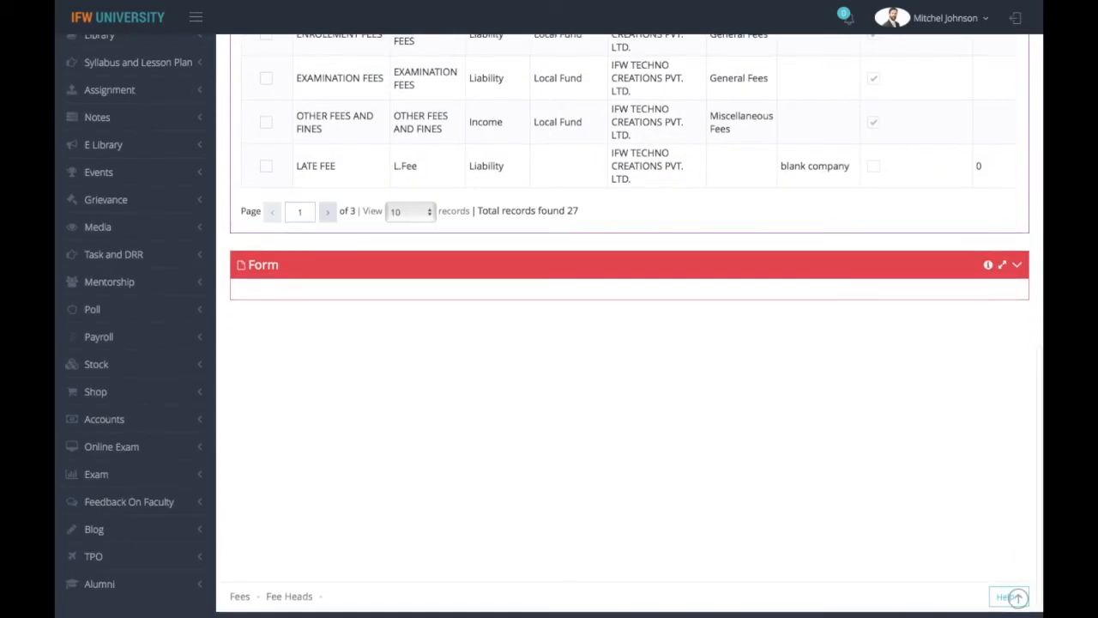
pyautogui.scroll(3, 629, 326)
pyautogui.scroll(5, 629, 326)
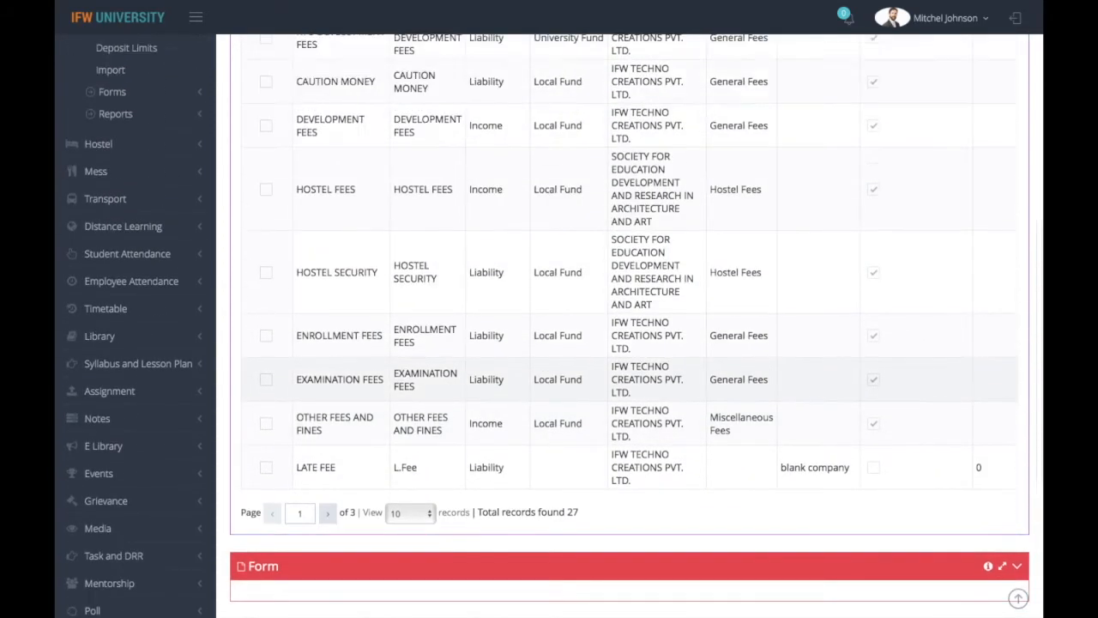
pyautogui.scroll(5, 629, 326)
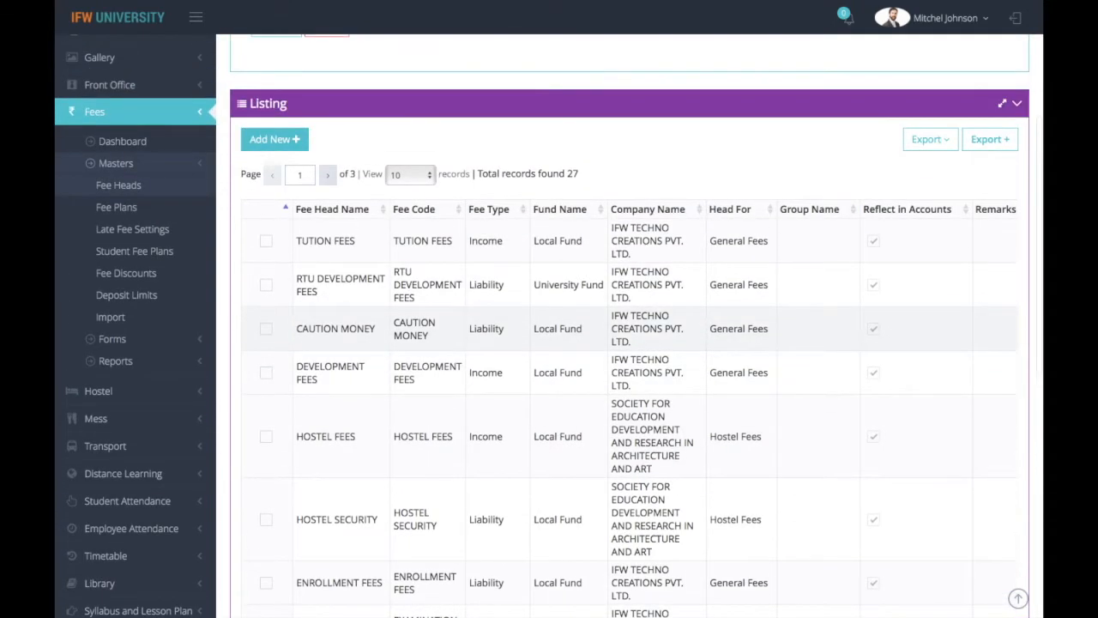
pyautogui.scroll(1, 630, 326)
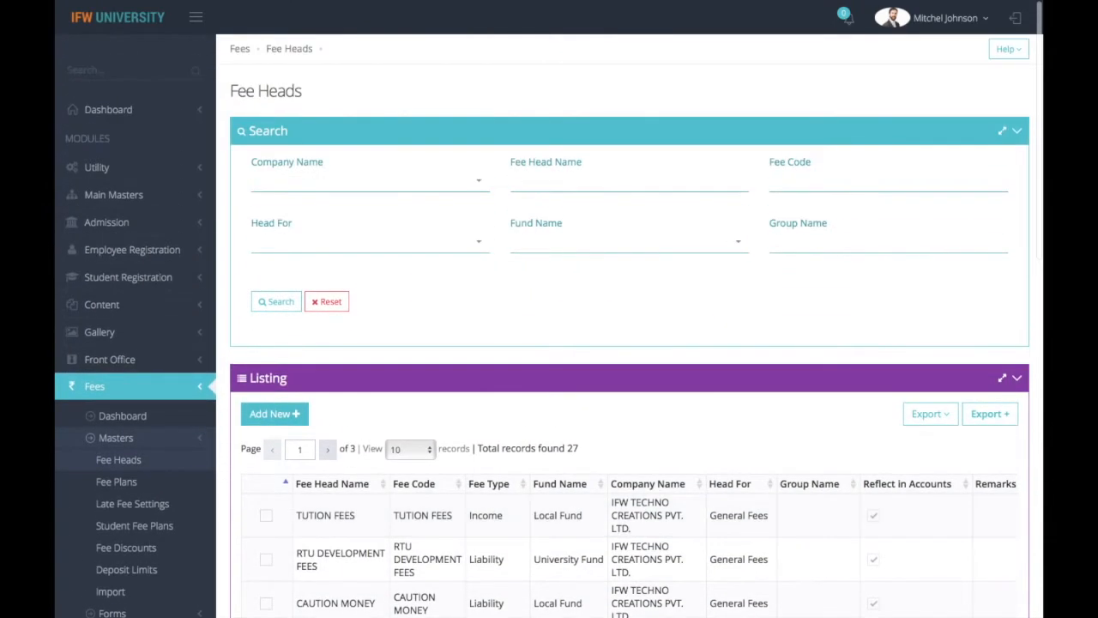
# Search the fee heads for the name "Tution"
pyautogui.click(596, 183)
pyautogui.write('Tu')
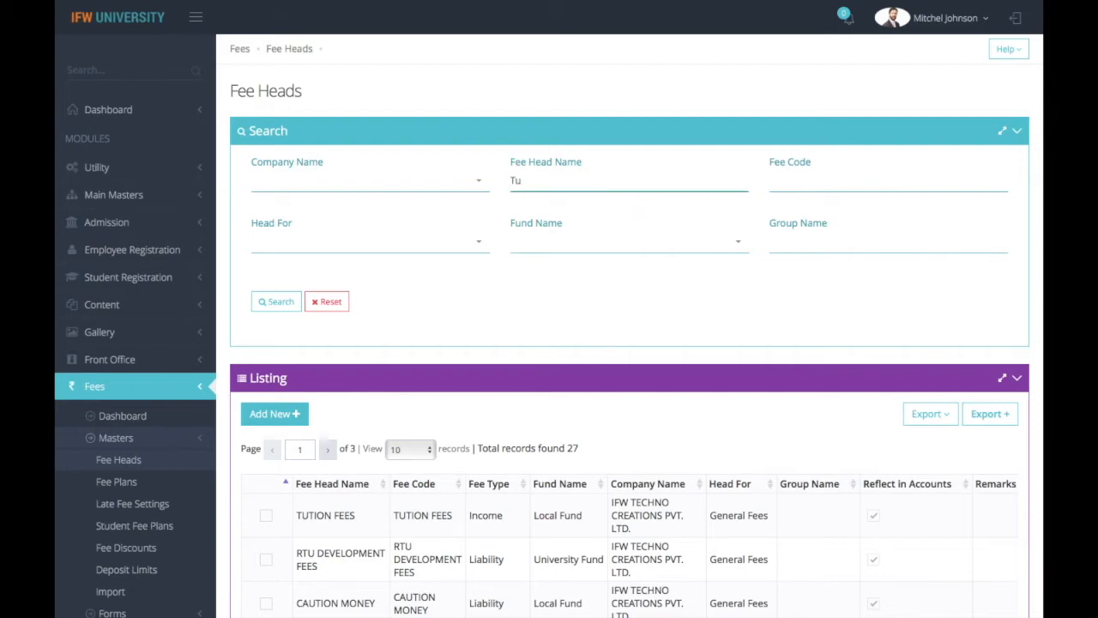
pyautogui.press('BackSpace')
pyautogui.write('utit')
pyautogui.press('BackSpace')
pyautogui.write('on')
pyautogui.press('Return')
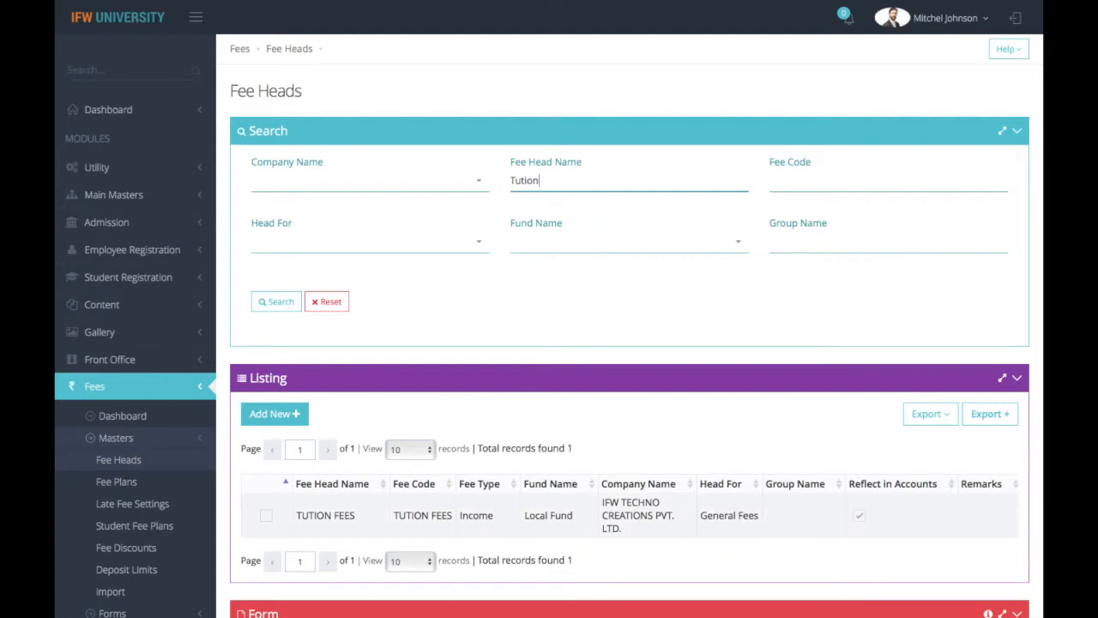
pyautogui.click(777, 458)
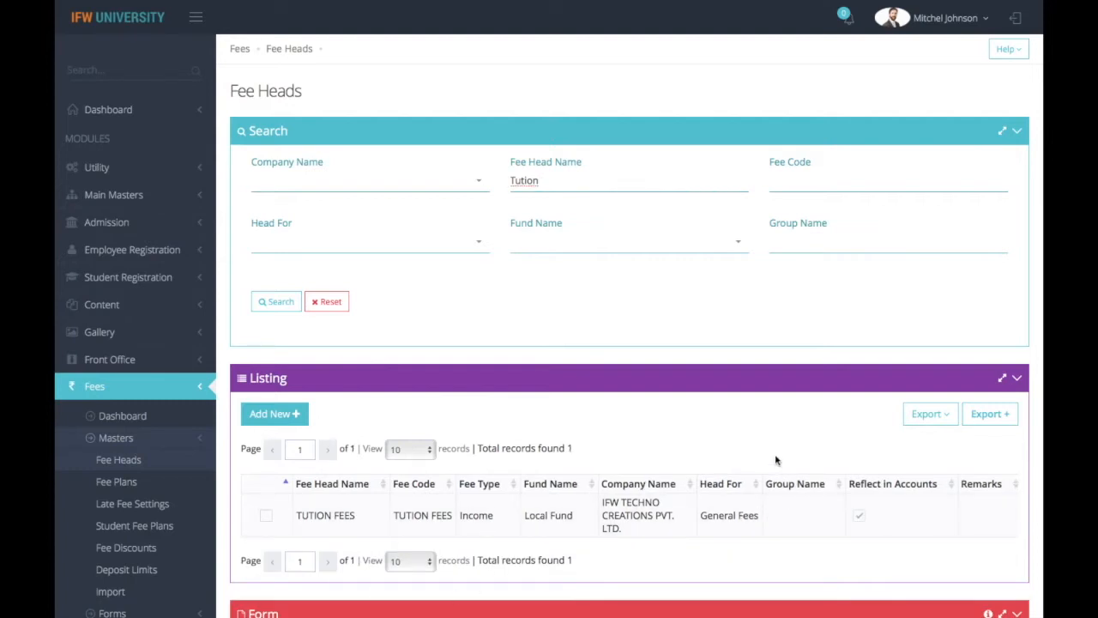
# Open the TUTION FEES fee head for editing and save its record
pyautogui.scroll(-1, 777, 458)
pyautogui.scroll(-1, 777, 458)
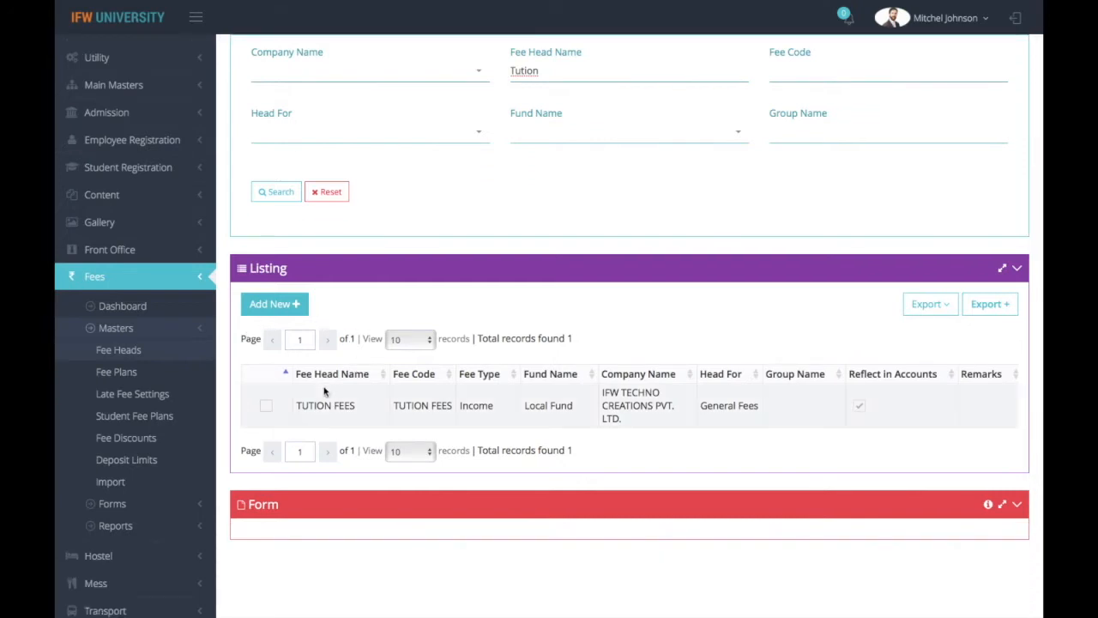
pyautogui.click(265, 409)
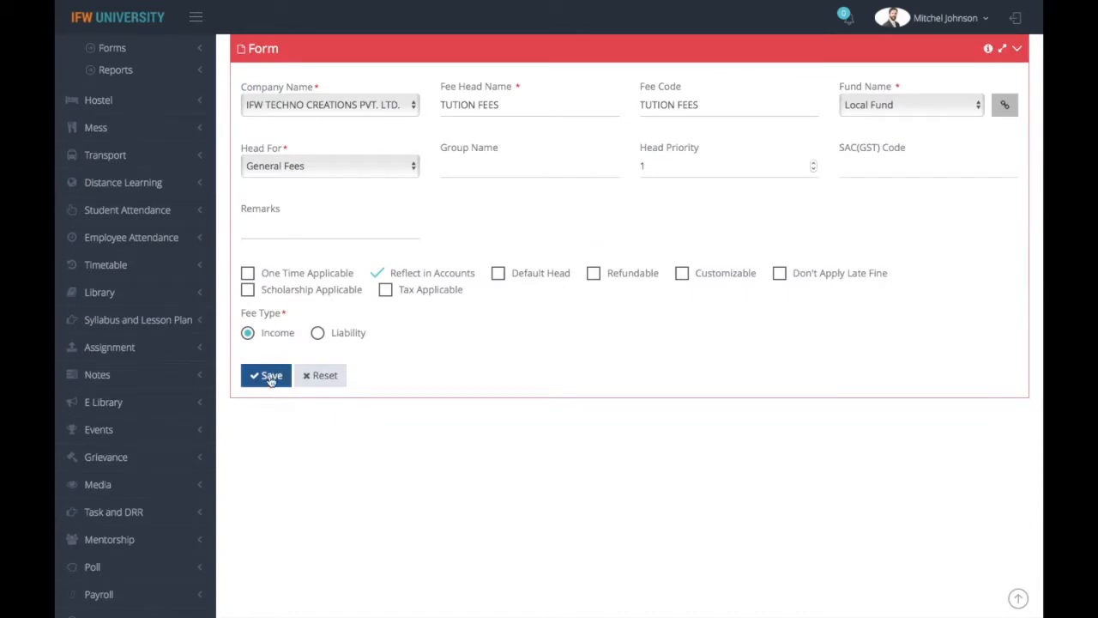
pyautogui.click(271, 378)
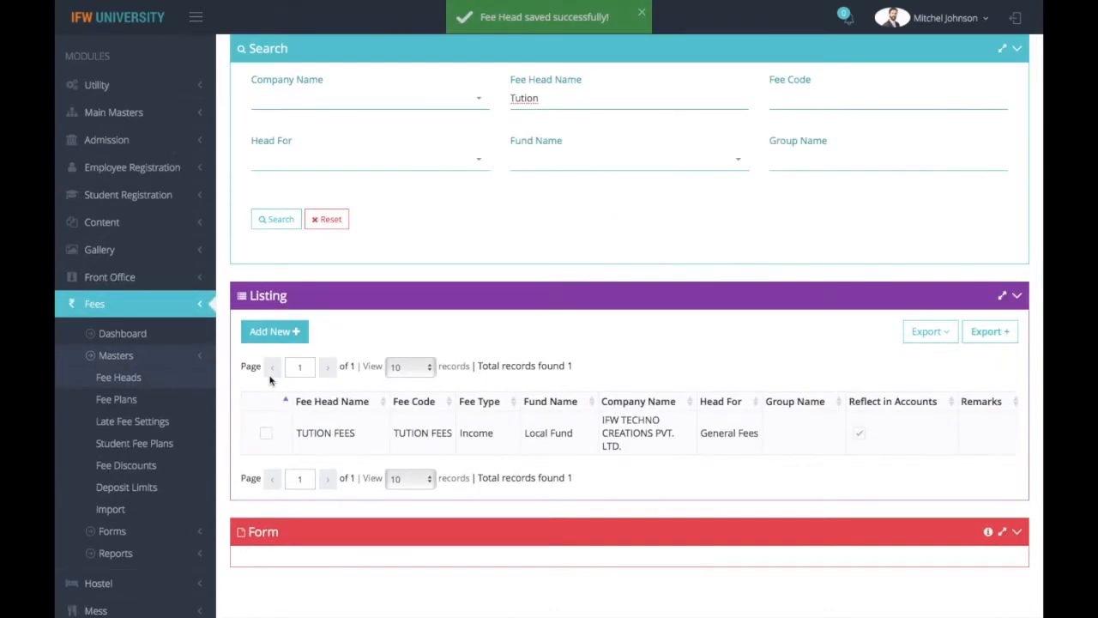
# Start a new fee head for IFW TECHNO CREATIONS PVT. LTD. named "University Fund" with fee code UF
pyautogui.click(277, 335)
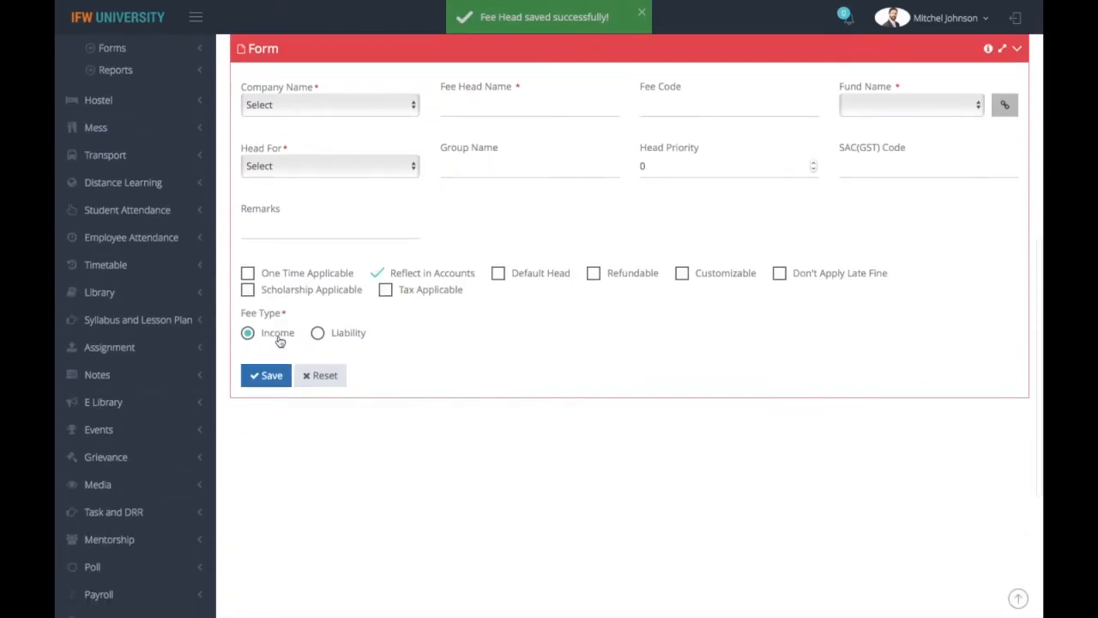
pyautogui.click(357, 106)
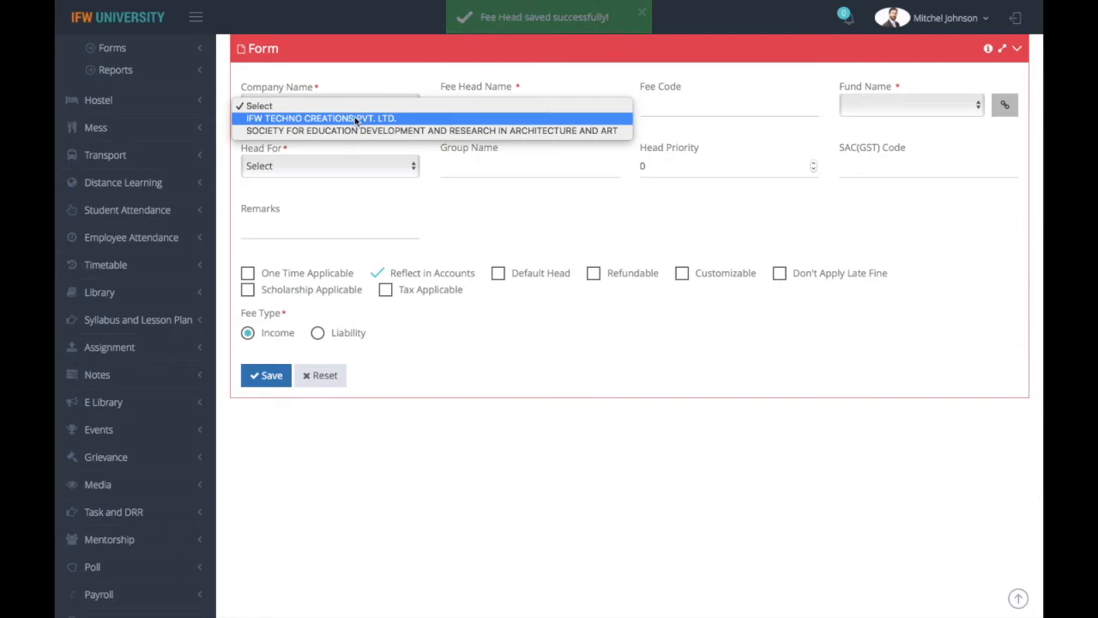
pyautogui.click(357, 118)
pyautogui.click(512, 99)
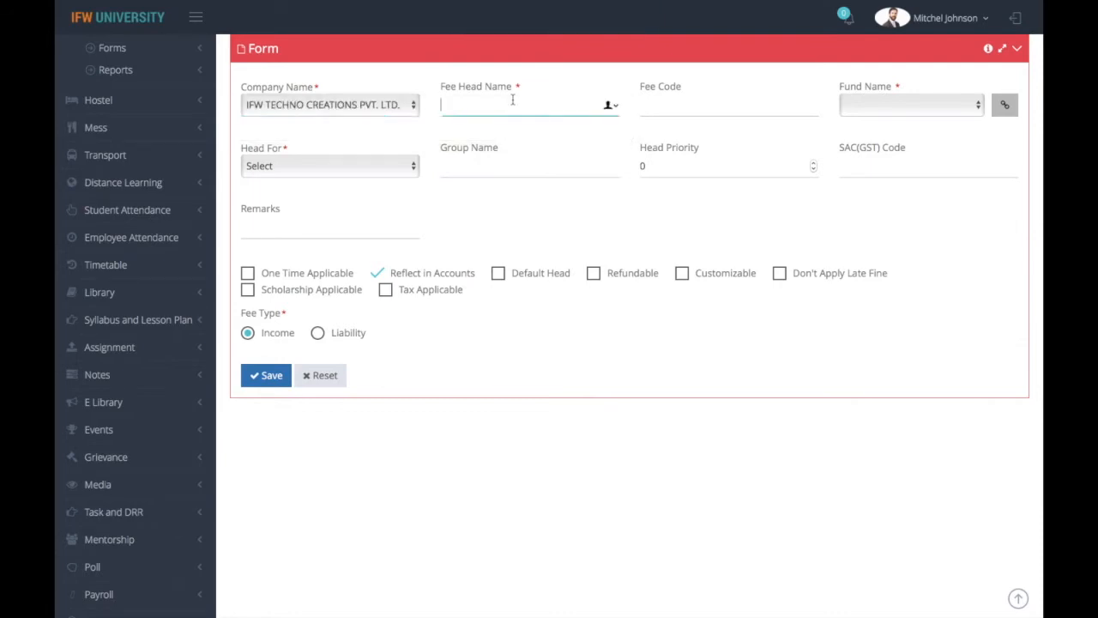
pyautogui.write('University Fund')
pyautogui.click(654, 113)
pyautogui.write('UF')
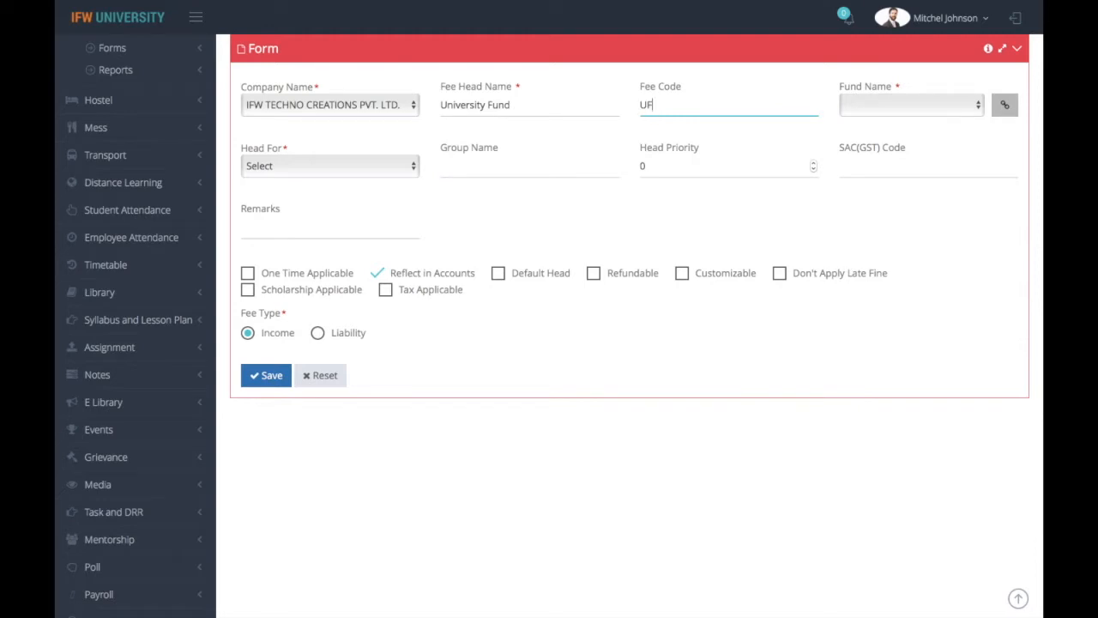
# Assign the new fee head to the University Fund and set what it is for to General Fees
pyautogui.click(911, 120)
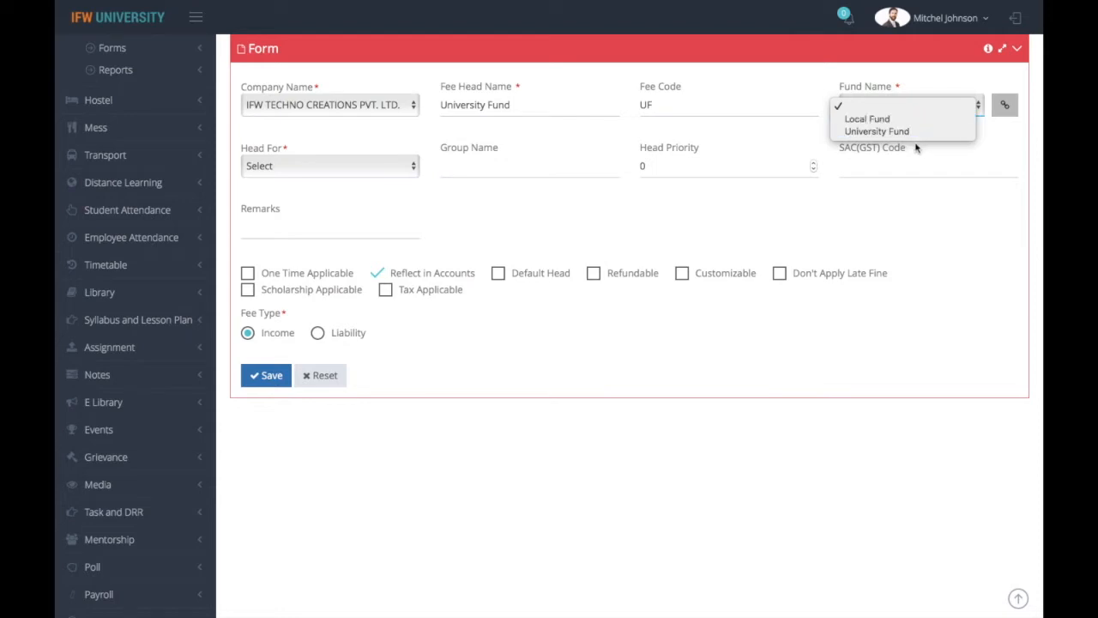
pyautogui.click(911, 132)
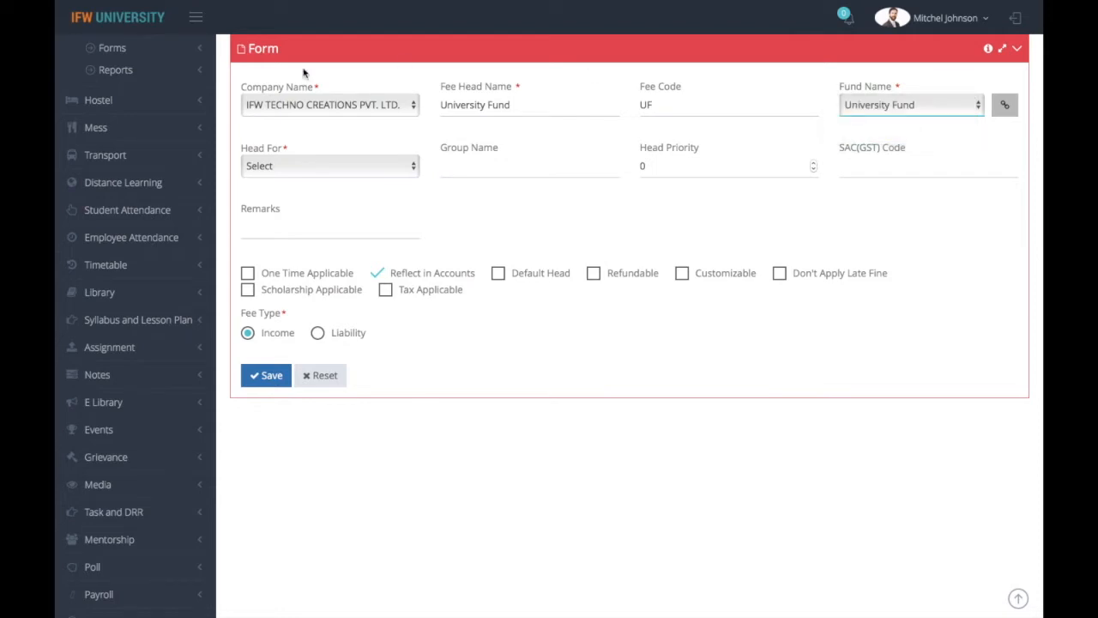
pyautogui.click(264, 167)
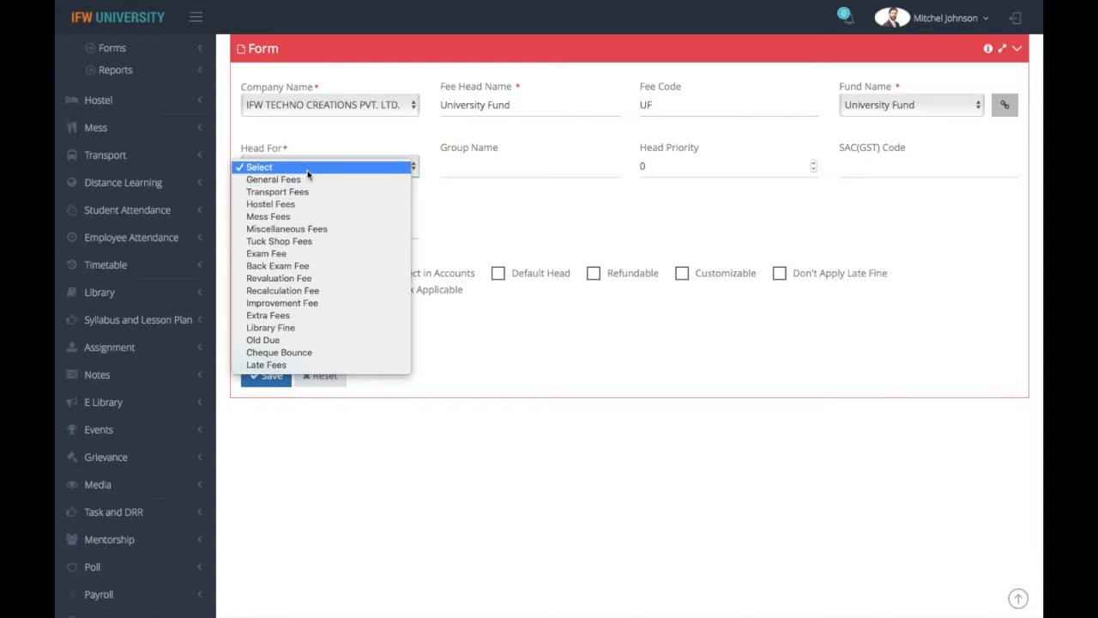
pyautogui.click(307, 182)
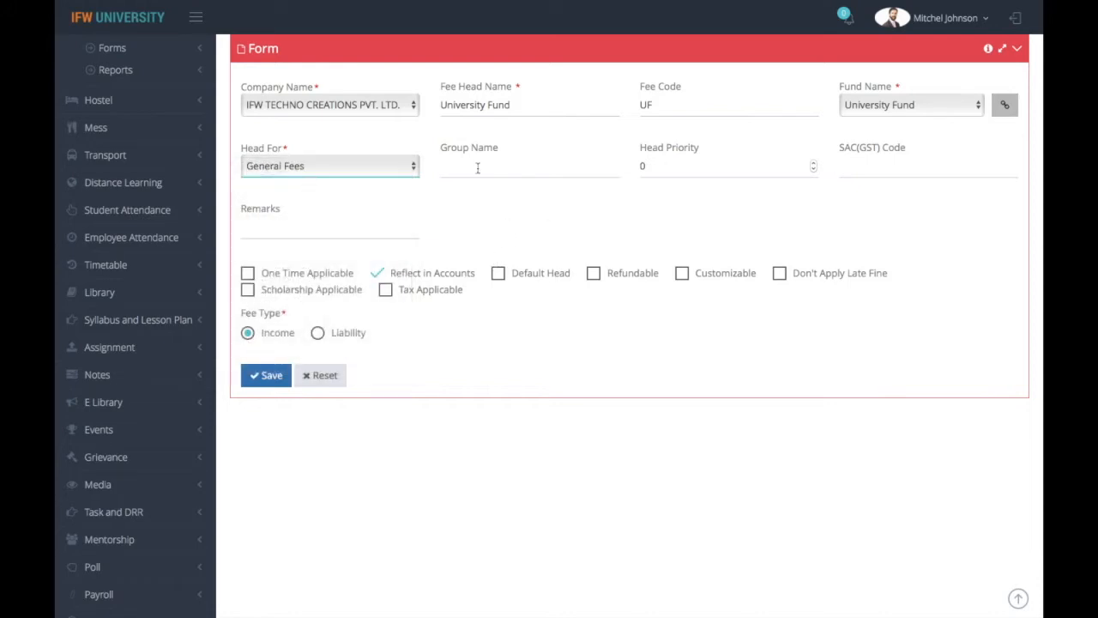
# Mark the new fee head as One Time Applicable with fee type Income and save it
pyautogui.click(669, 157)
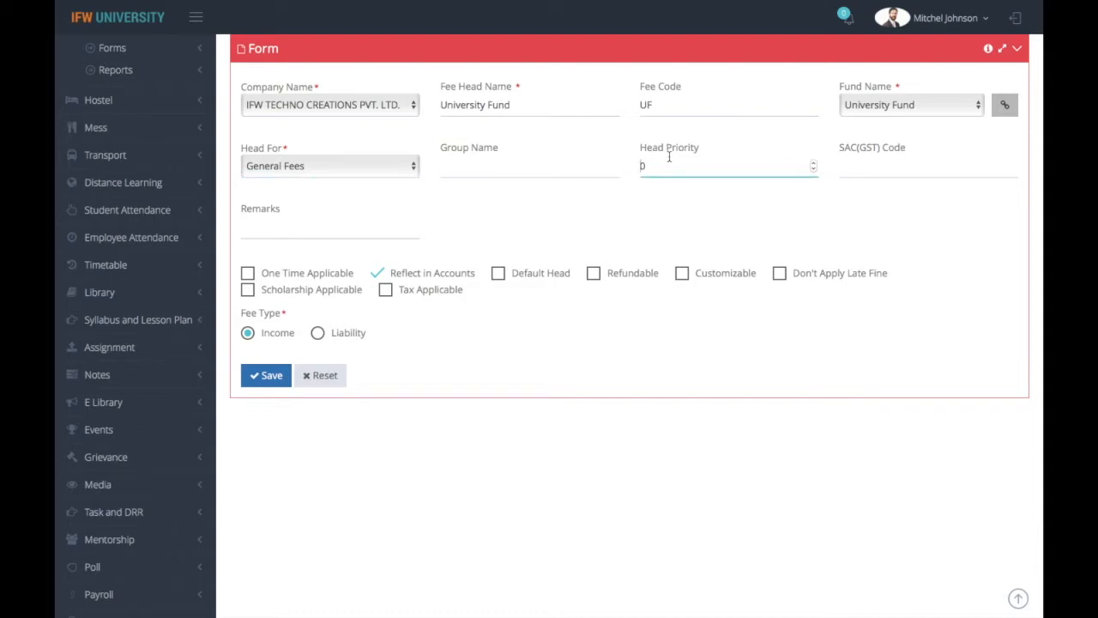
pyautogui.click(248, 274)
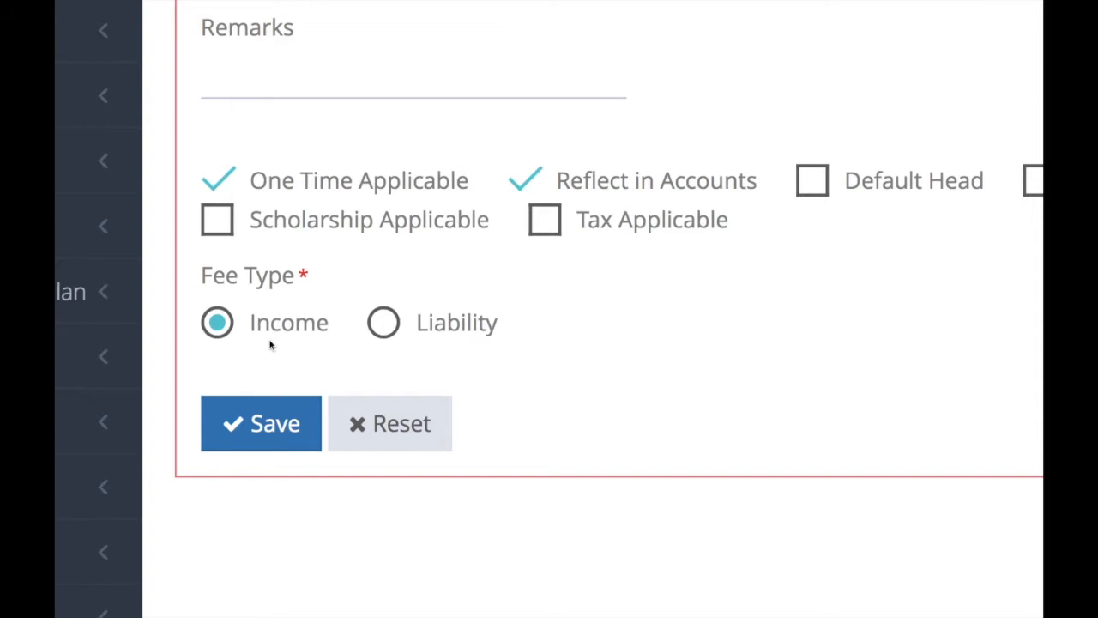
pyautogui.click(382, 323)
pyautogui.click(215, 334)
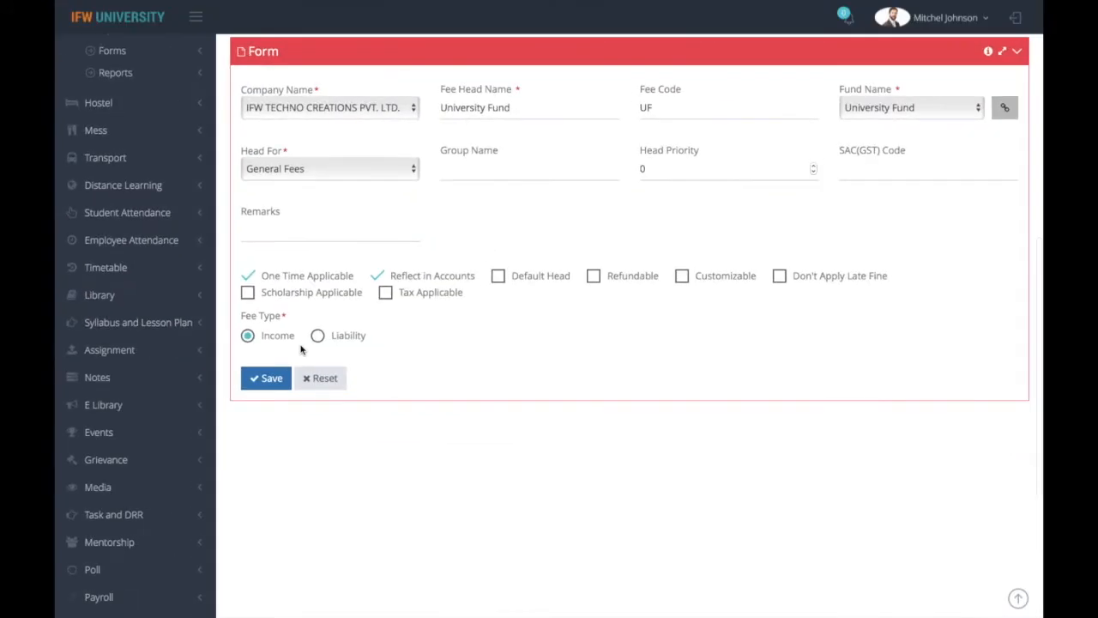
pyautogui.click(264, 384)
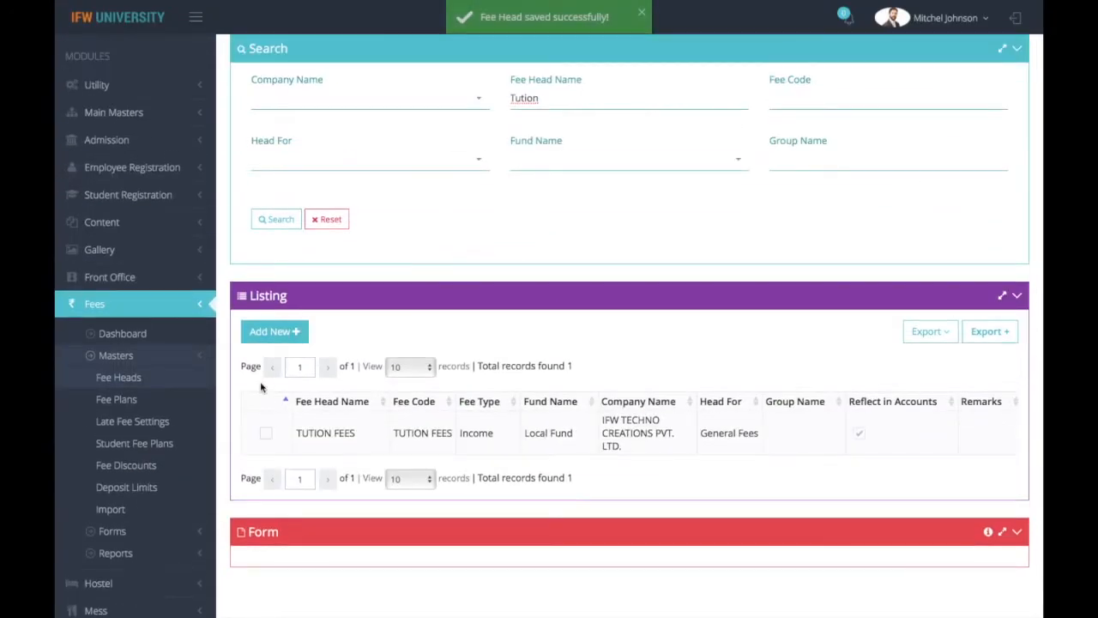
# Open the Fee Plans master and filter the search by session 2019-2020 and college IFW SCHOOL OF ARCHITECTURE
pyautogui.click(120, 401)
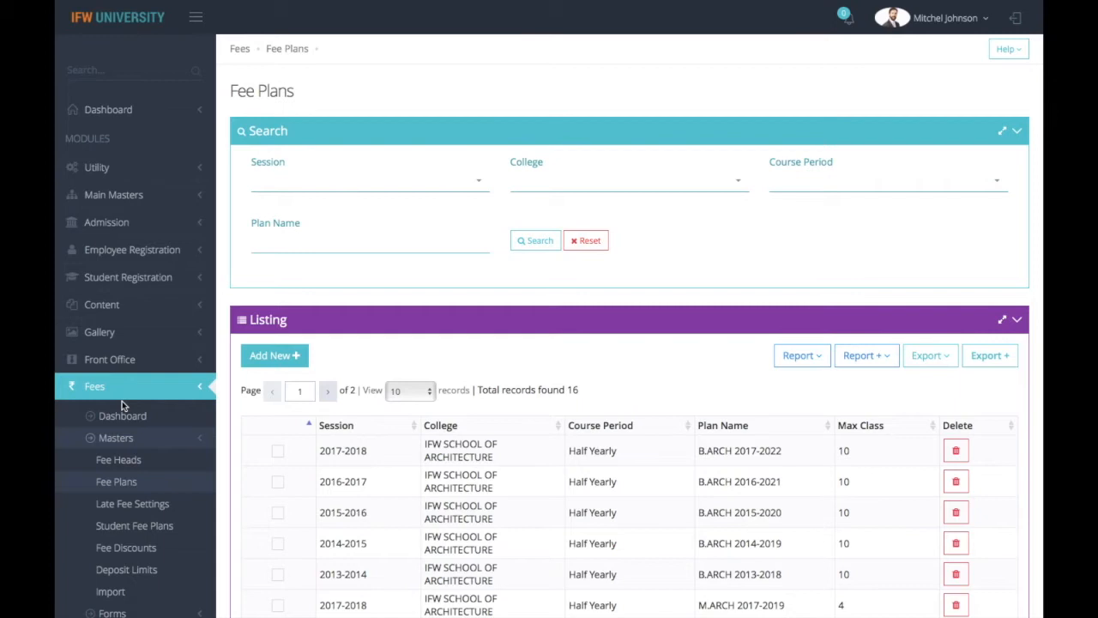
pyautogui.click(321, 186)
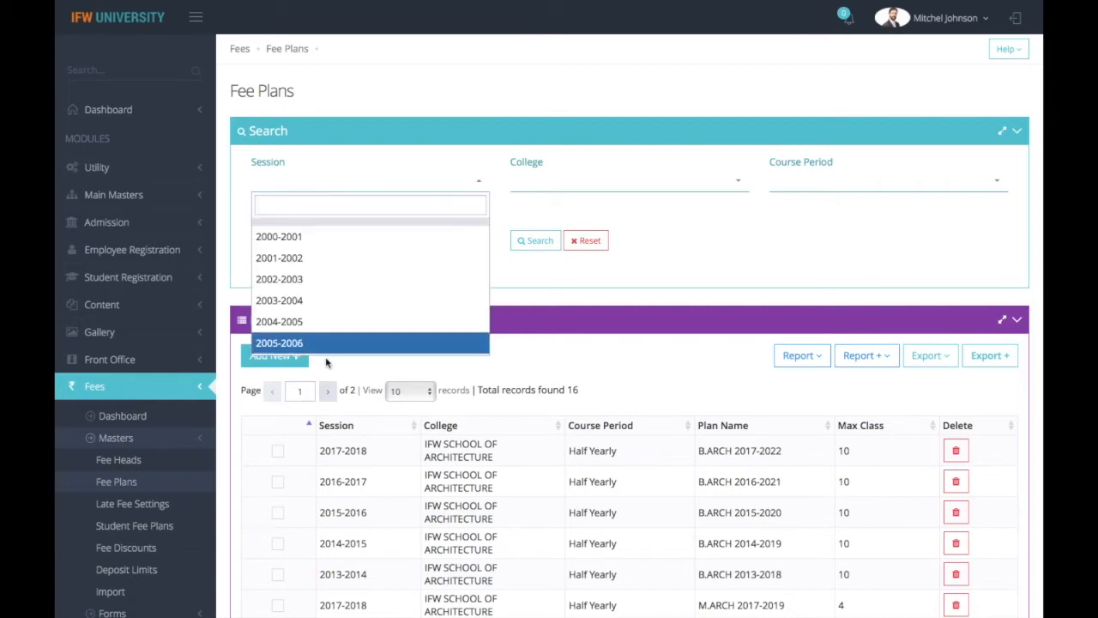
pyautogui.press('Down')
pyautogui.press('Down')
pyautogui.press('Down')
pyautogui.press('Down')
pyautogui.press('Down')
pyautogui.press('Down')
pyautogui.press('Down')
pyautogui.press('Down')
pyautogui.press('Down')
pyautogui.press('Down')
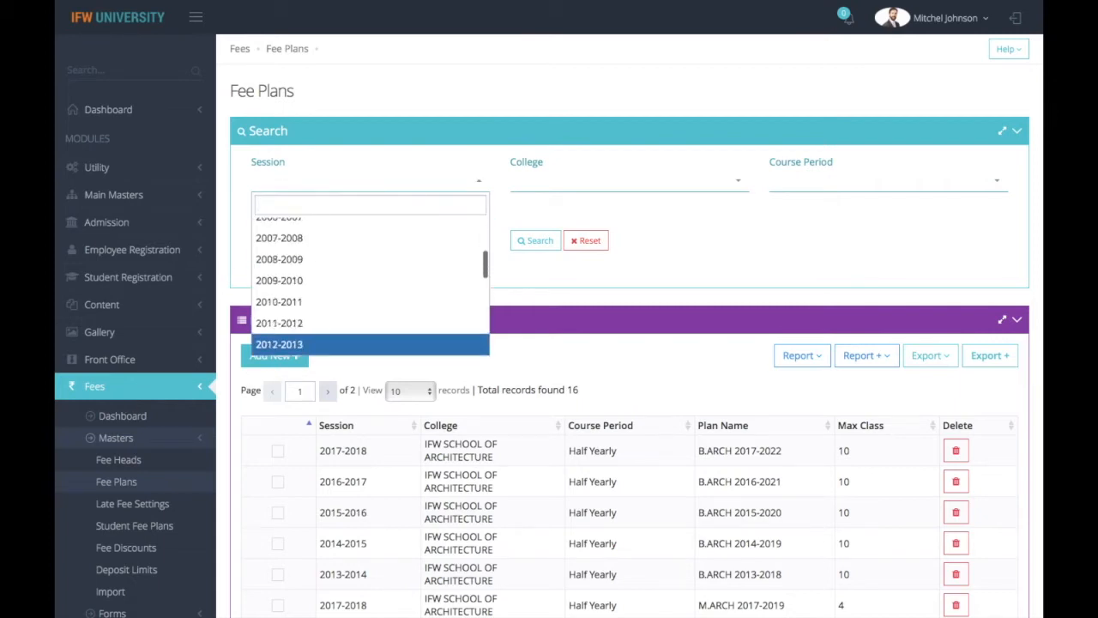
pyautogui.press('Down')
pyautogui.press('Down')
pyautogui.press('Down')
pyautogui.press('Down')
pyautogui.press('Down')
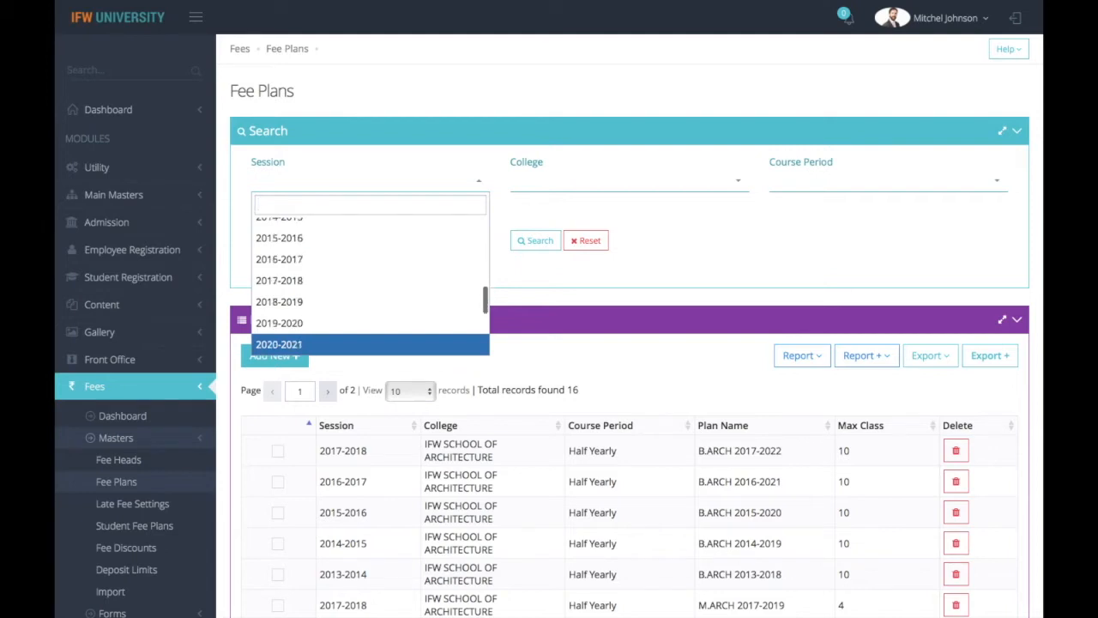
pyautogui.click(272, 325)
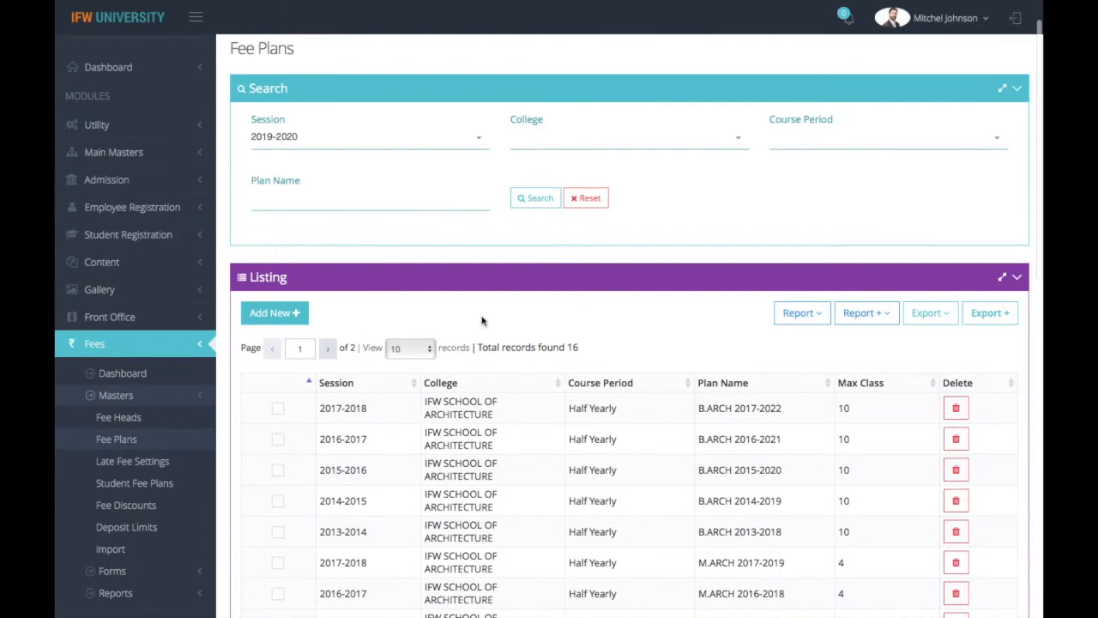
pyautogui.click(606, 143)
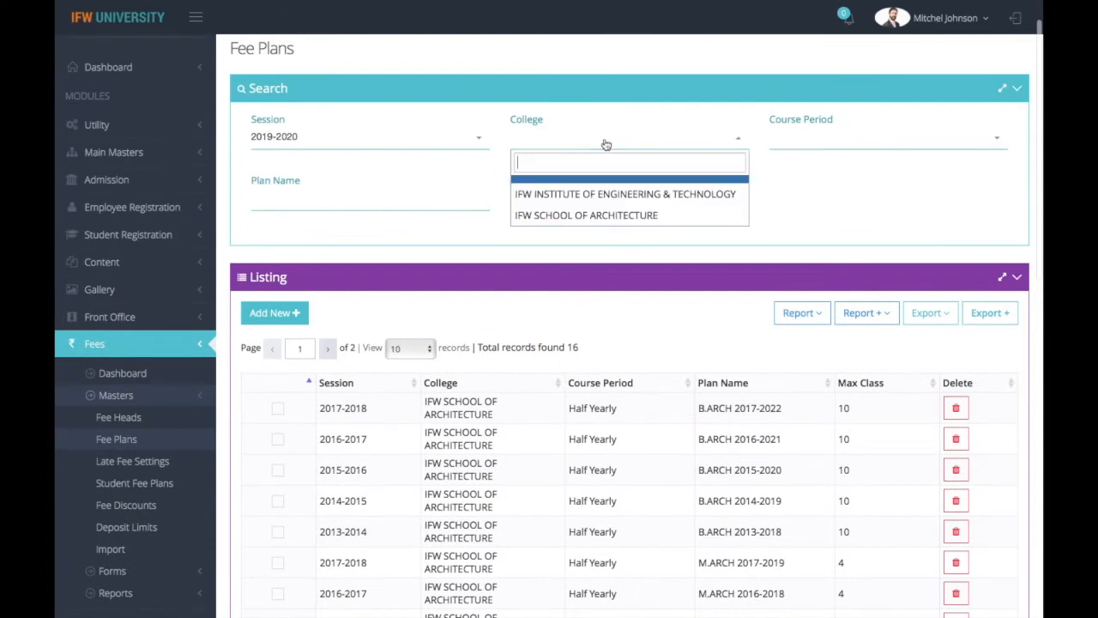
pyautogui.click(598, 215)
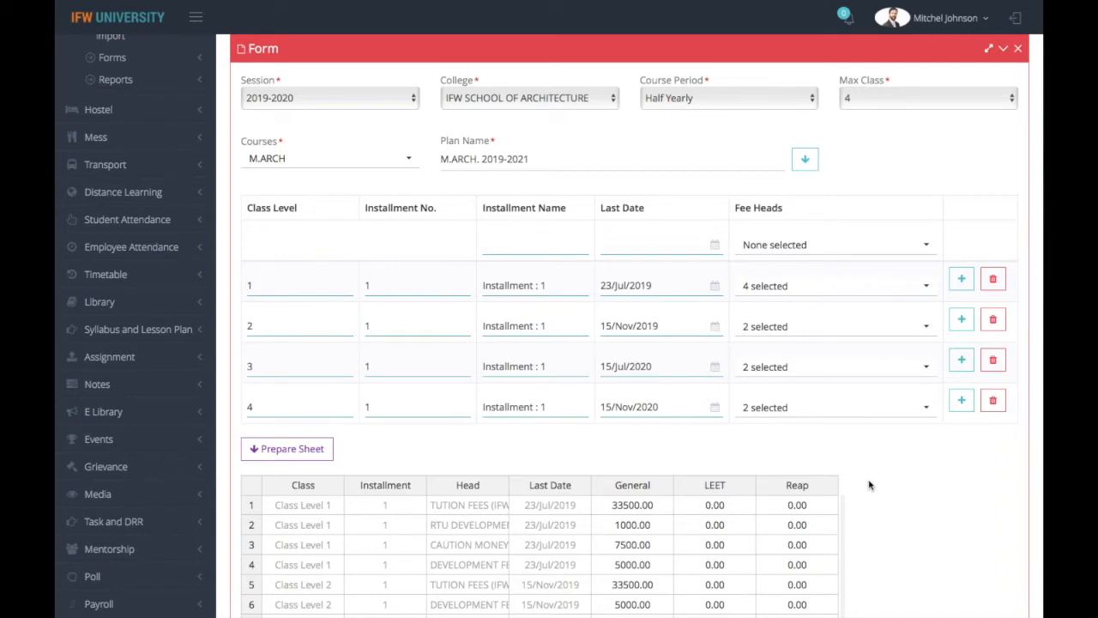
# Examine the installments, last dates and fee sheet of the existing M.ARCH. 2019-2021 fee plan
pyautogui.scroll(-5, 869, 486)
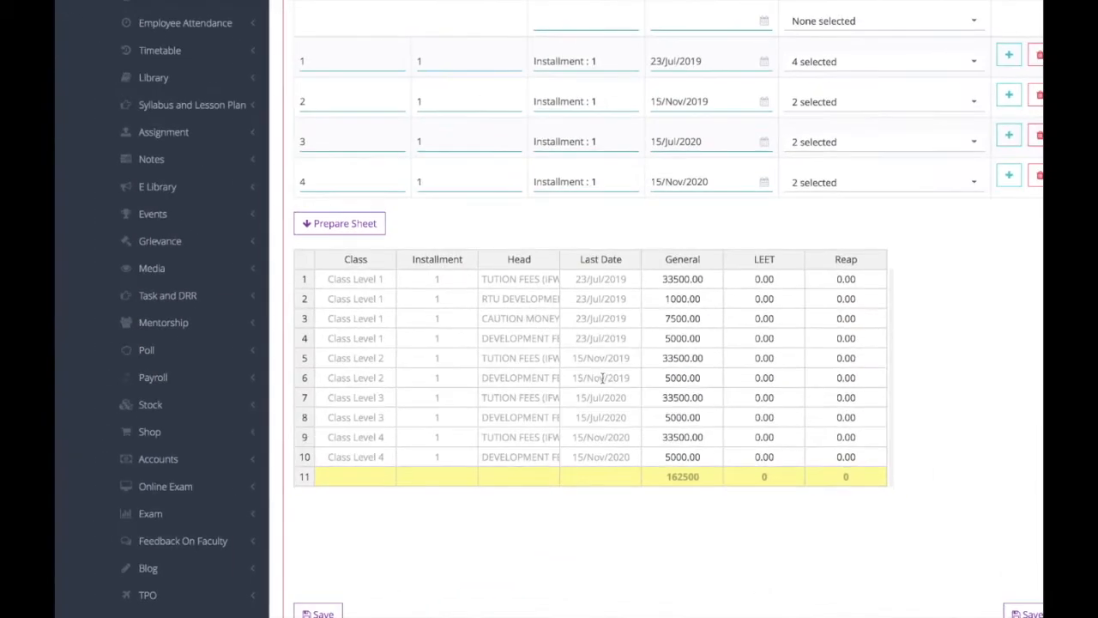
pyautogui.scroll(3, 603, 382)
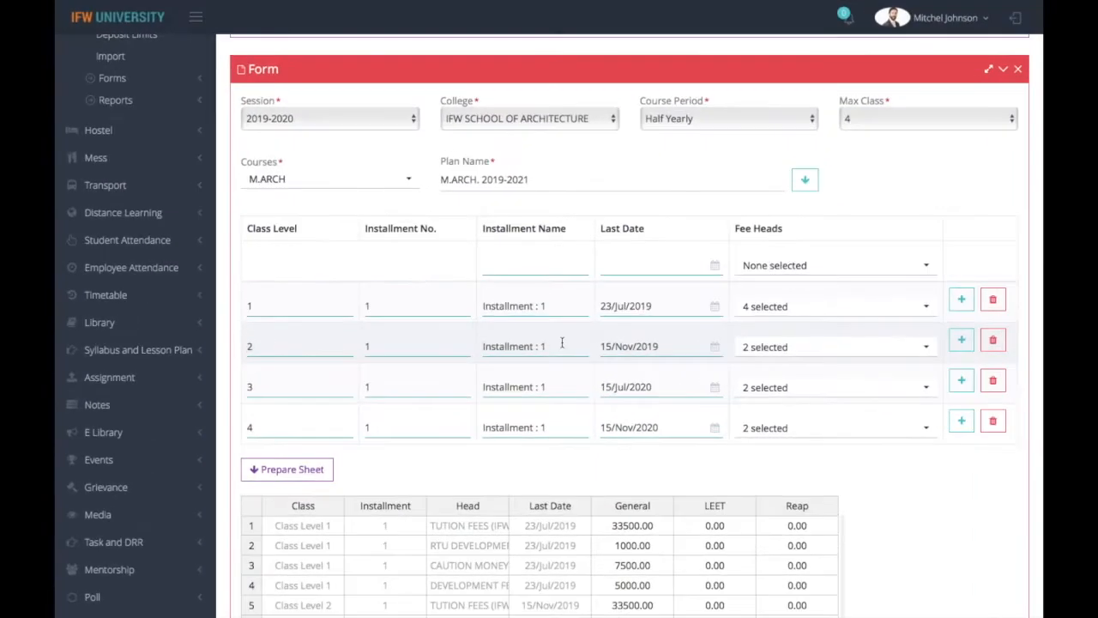
pyautogui.scroll(3, 562, 343)
pyautogui.scroll(3, 630, 326)
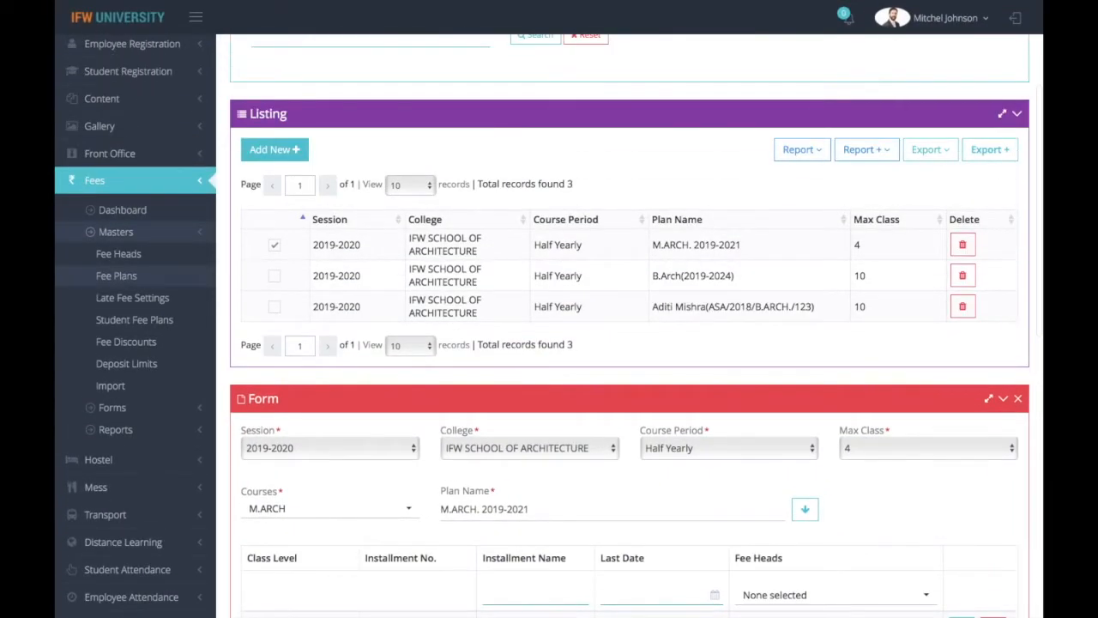
# Start a new fee plan with course period Half Yearly and max class 10
pyautogui.click(287, 152)
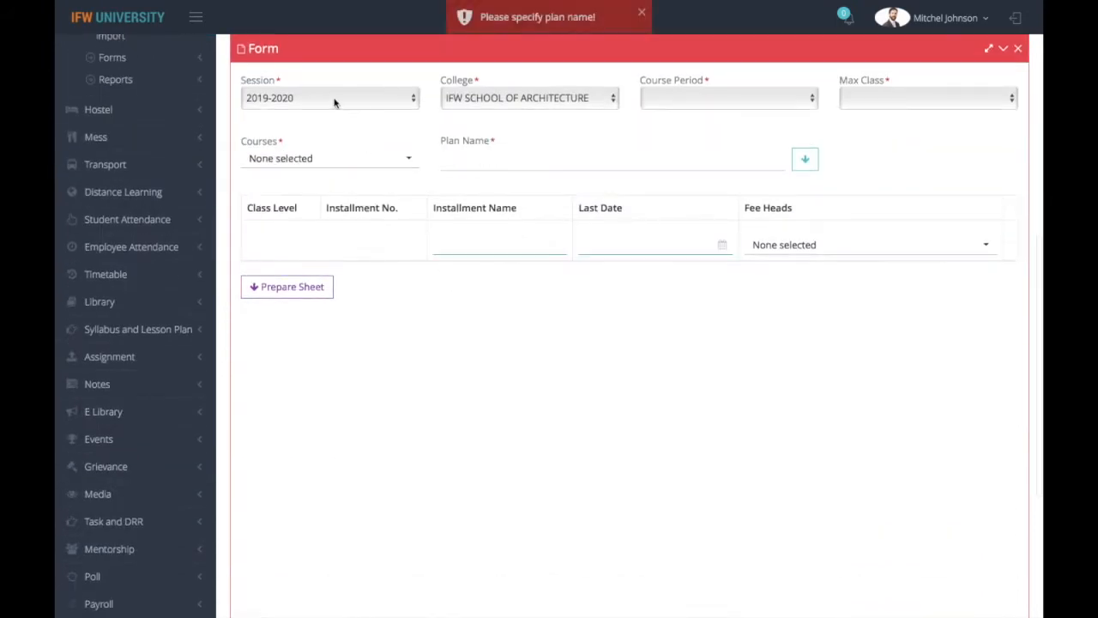
pyautogui.click(670, 104)
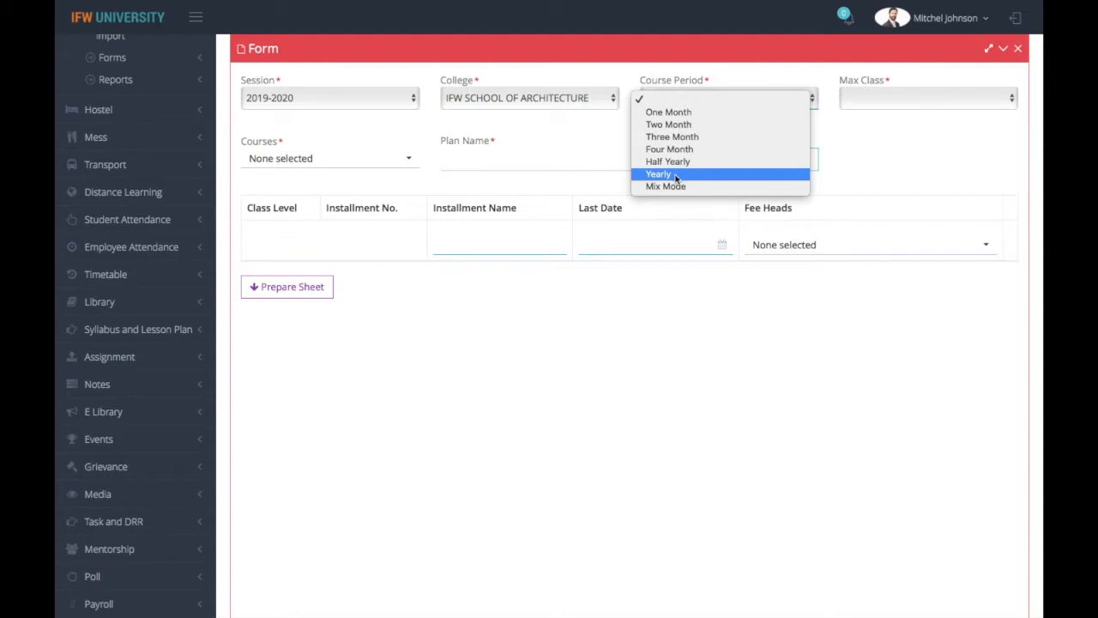
pyautogui.click(701, 162)
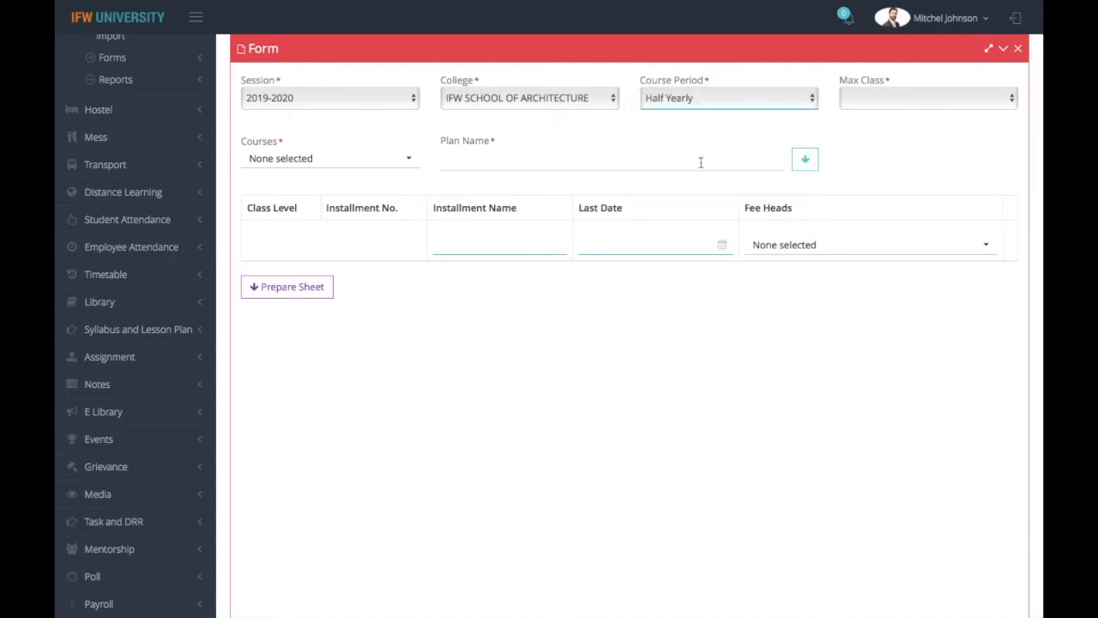
pyautogui.click(948, 101)
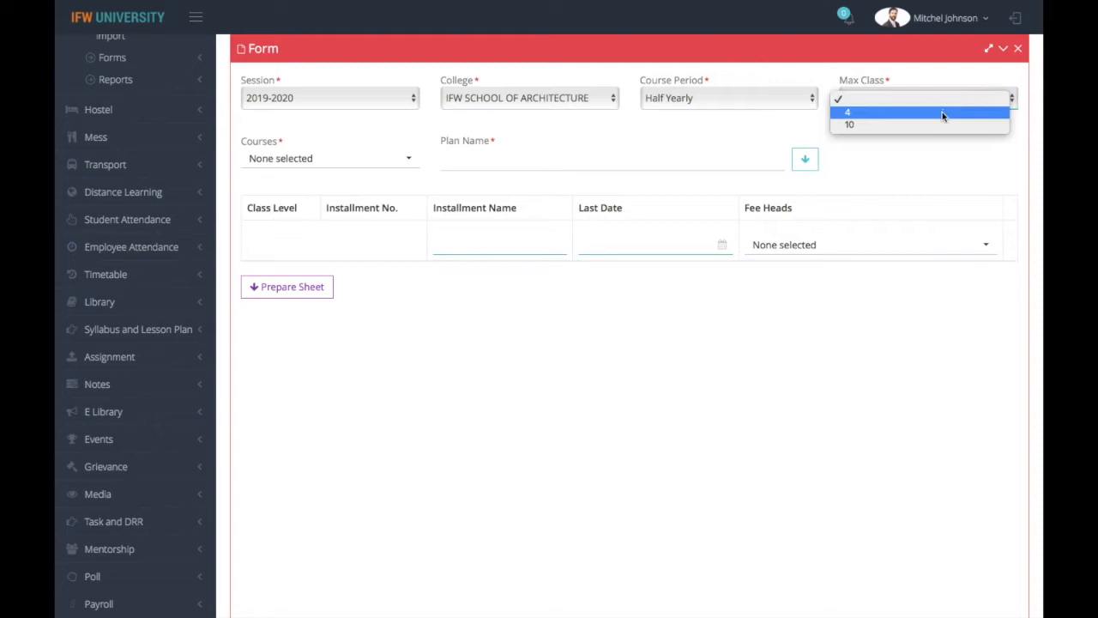
pyautogui.click(924, 125)
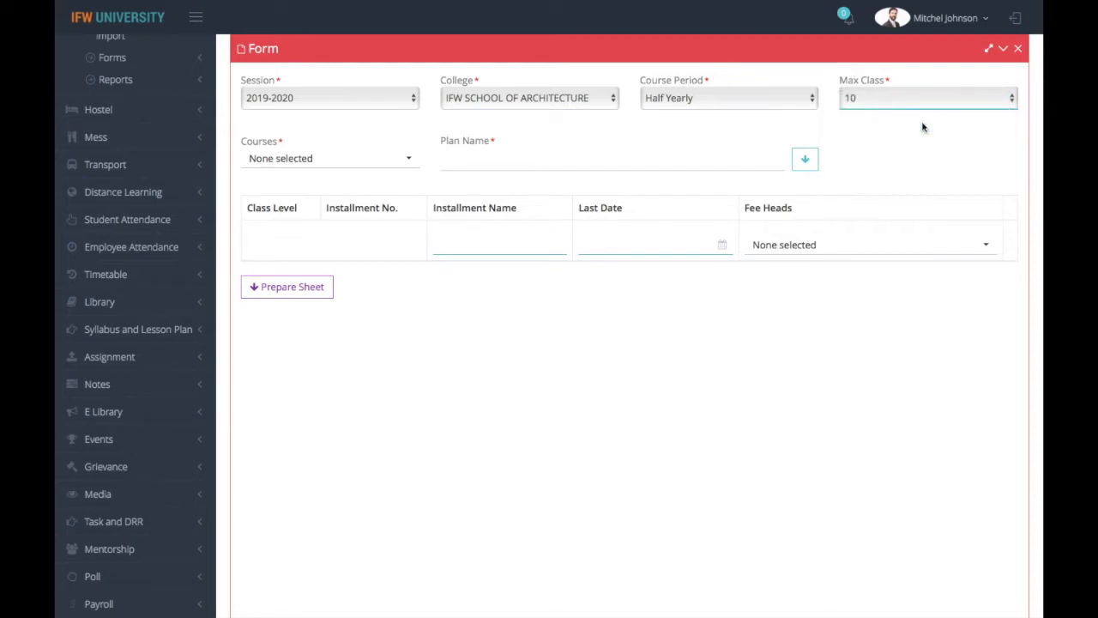
# Assign the B.ARCH course to the plan, name it "B.ARCH 2019" and generate its class-level installment rows
pyautogui.click(316, 164)
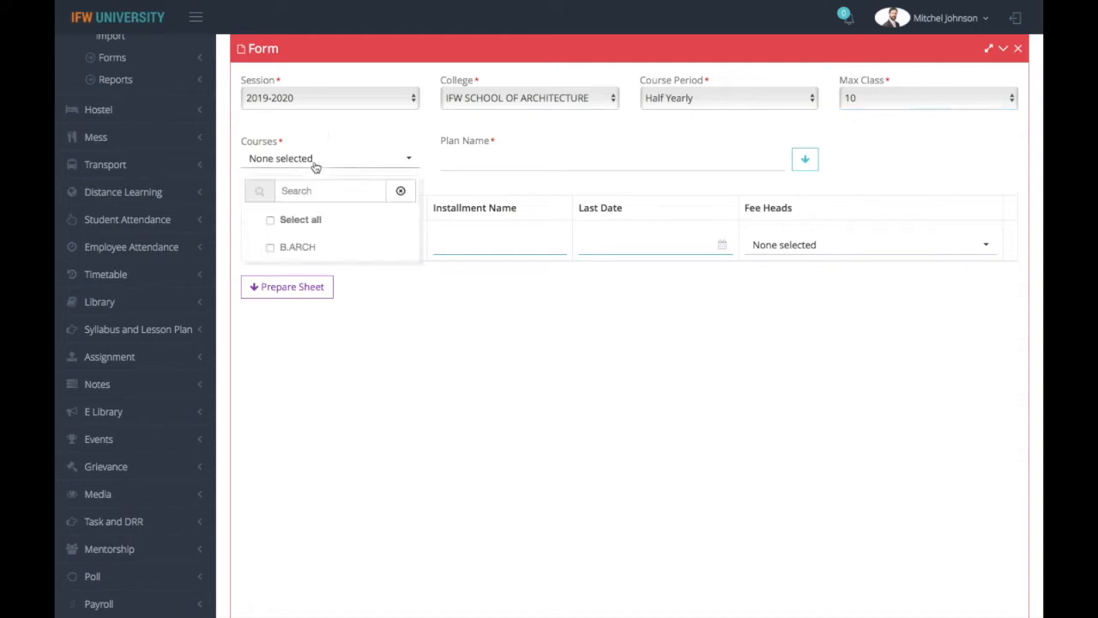
pyautogui.click(270, 247)
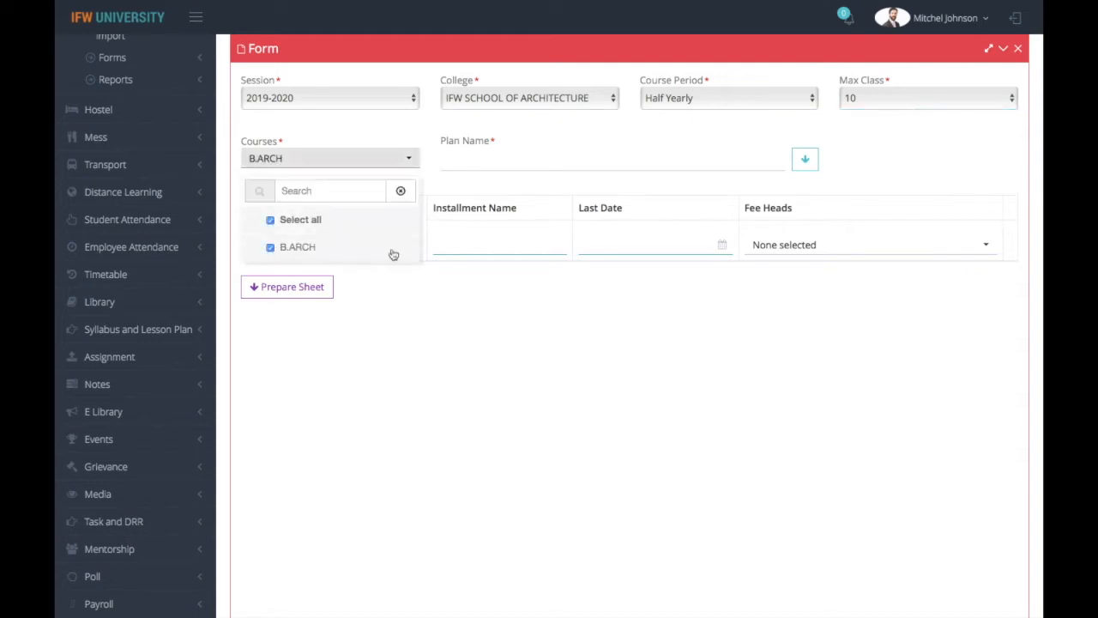
pyautogui.click(474, 157)
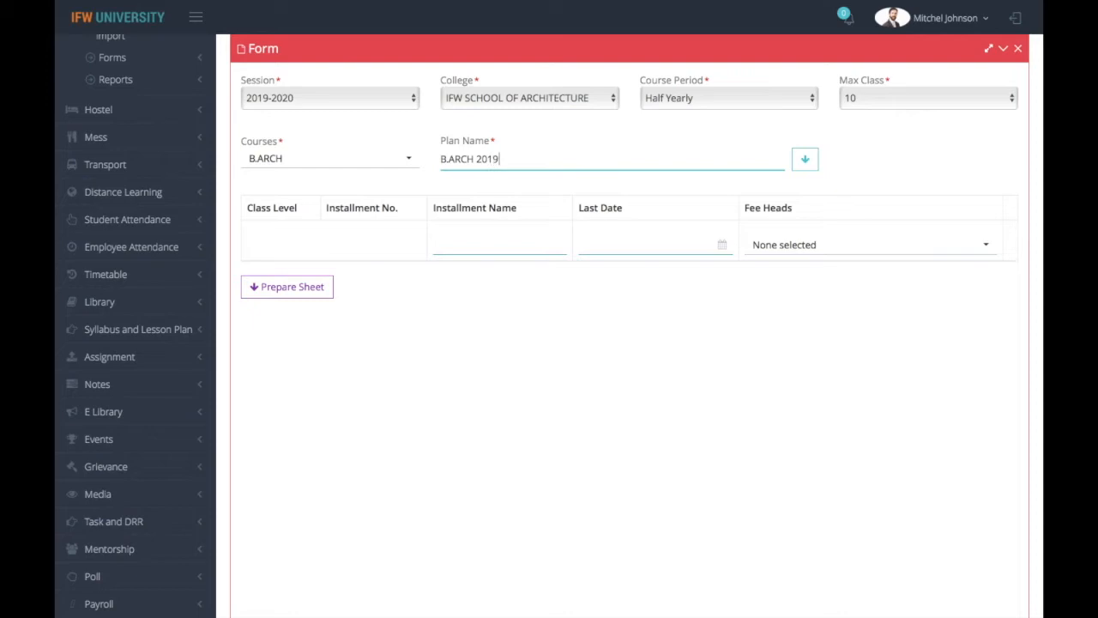
pyautogui.click(837, 171)
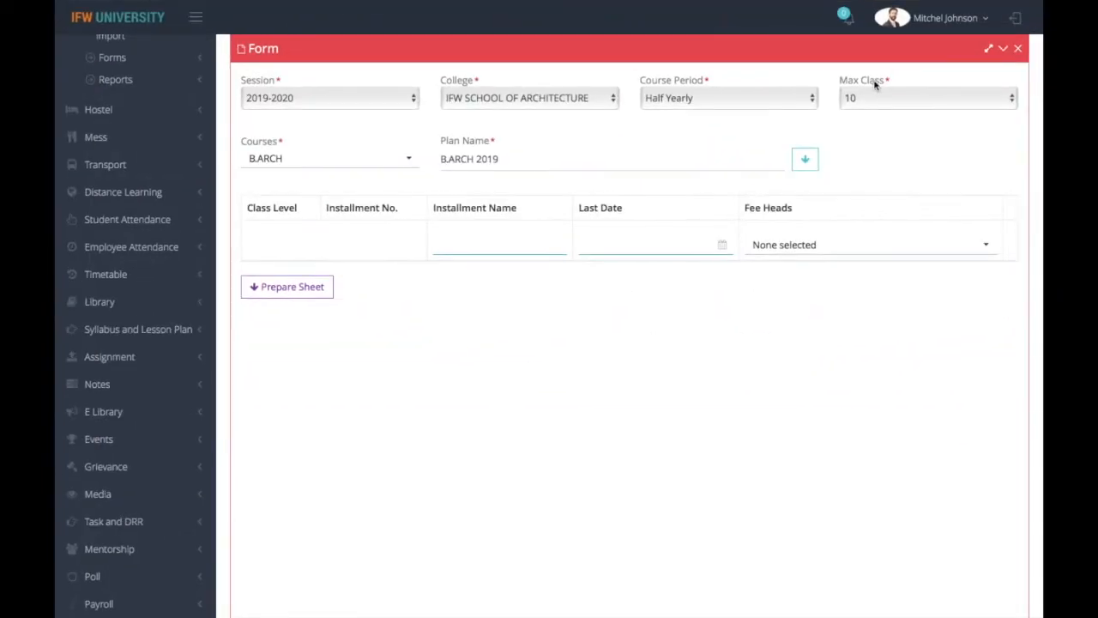
pyautogui.click(804, 162)
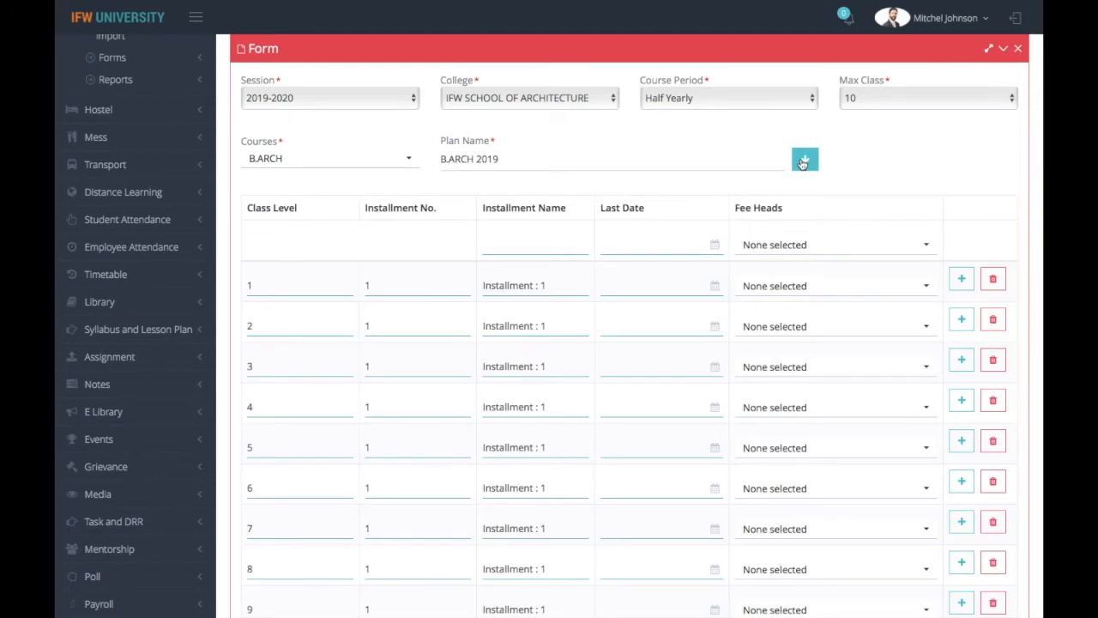
# Add a second installment row for class level 1
pyautogui.scroll(-3, 891, 176)
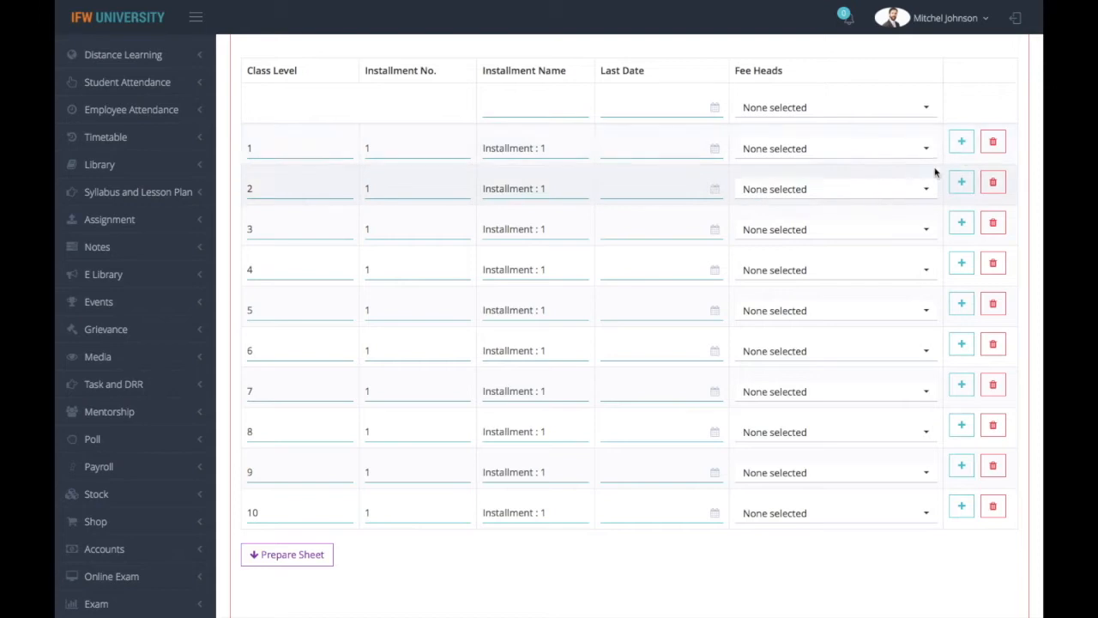
pyautogui.click(962, 141)
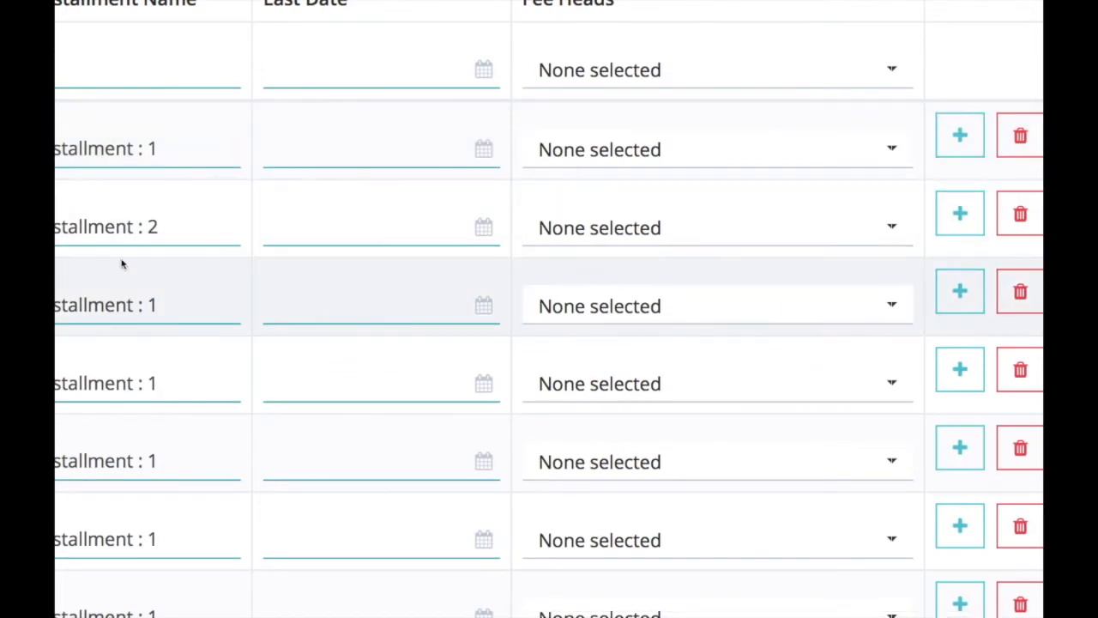
pyautogui.moveTo(152, 227); pyautogui.dragTo(184, 229)
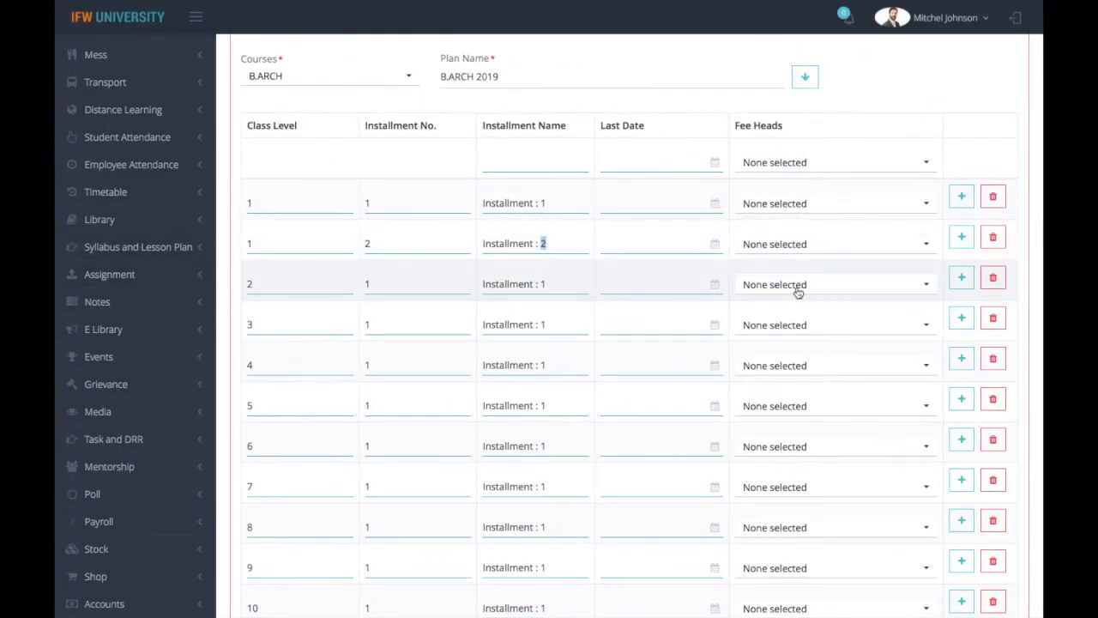
# Apply last date 30/Sep/2019 and the TUTION FEES, RTU DEVELOPMENT FEES and CAUTION MONEY heads to all installments
pyautogui.click(626, 160)
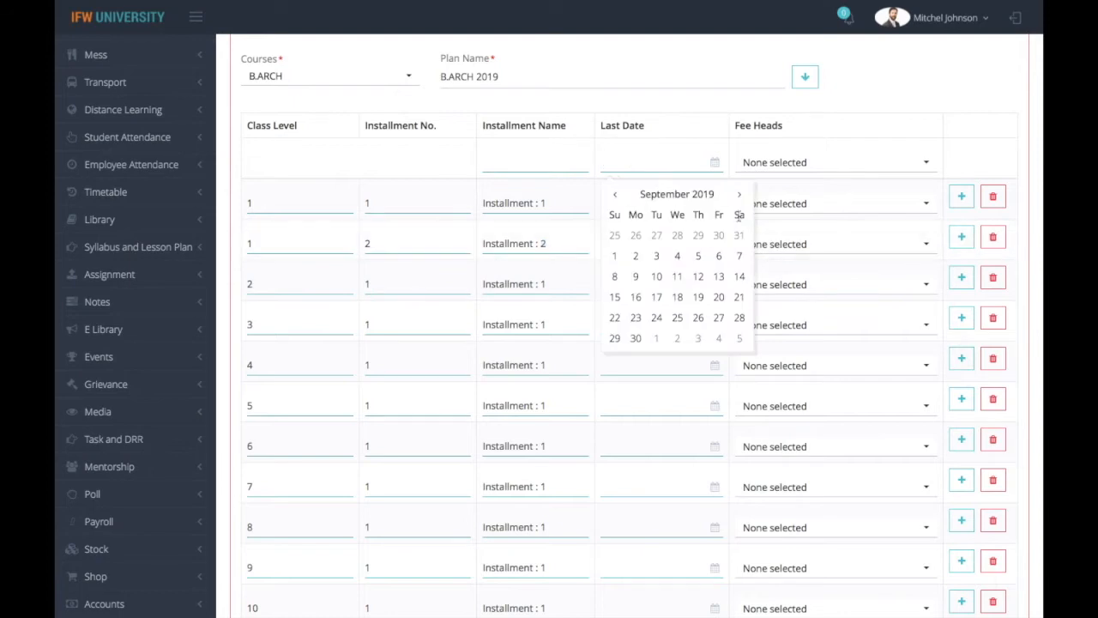
pyautogui.click(636, 339)
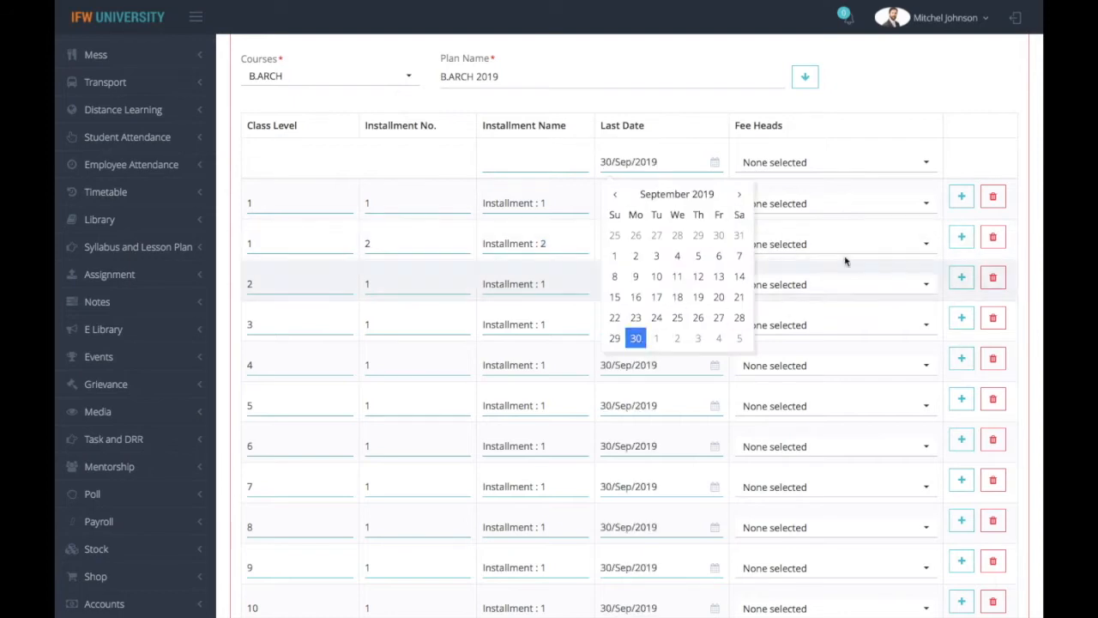
pyautogui.click(819, 163)
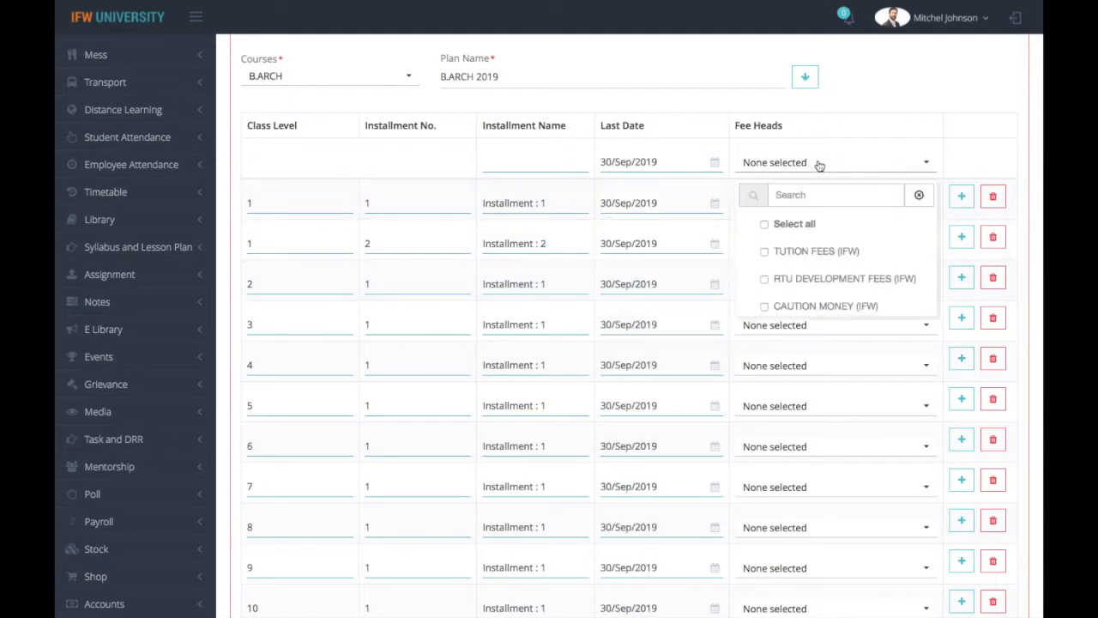
pyautogui.click(764, 254)
pyautogui.click(766, 282)
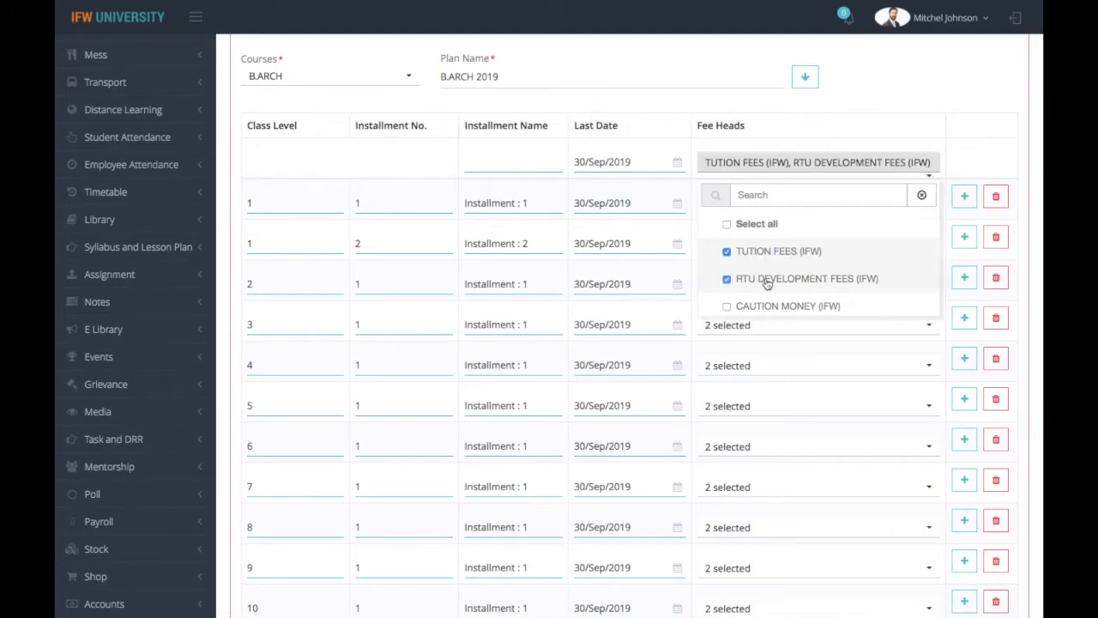
pyautogui.click(727, 308)
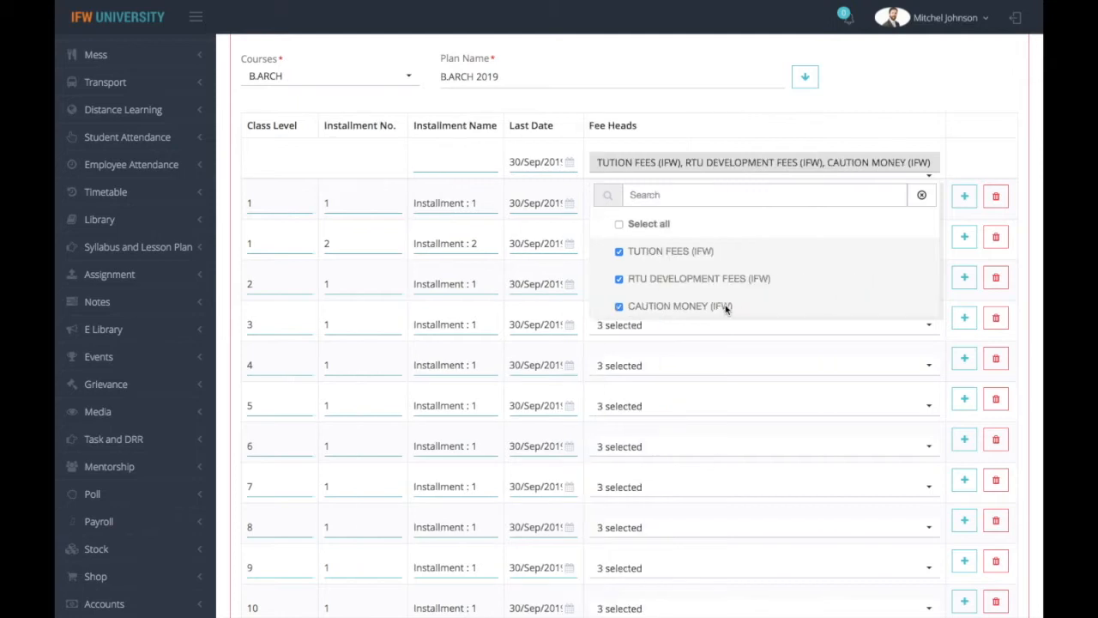
pyautogui.click(942, 114)
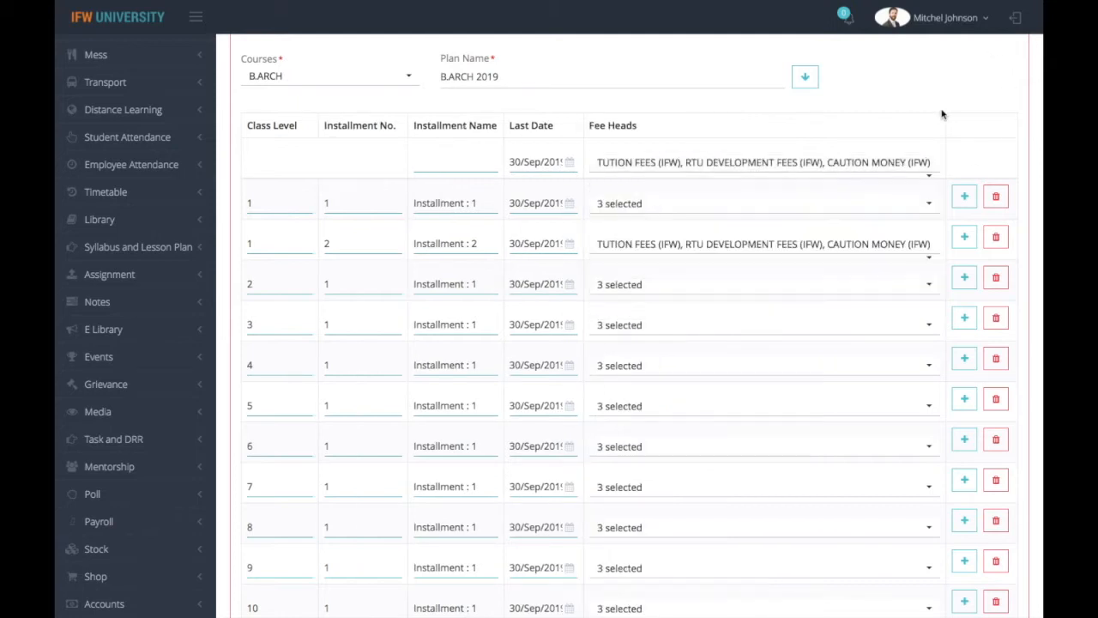
pyautogui.press('super+shift+backslash')
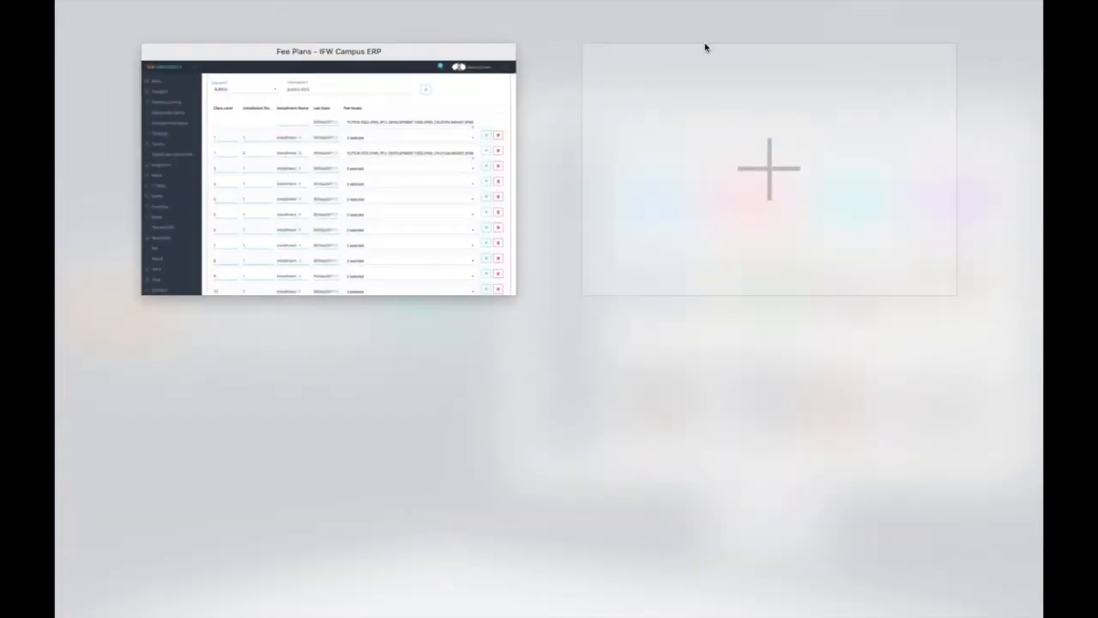
pyautogui.press('Escape')
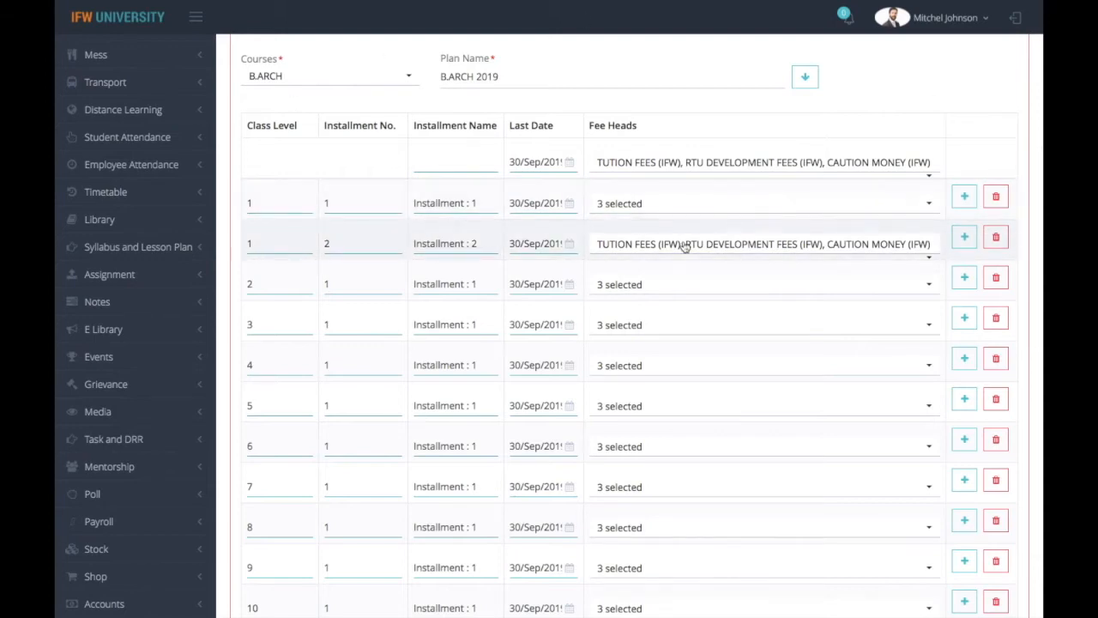
# Review the fee heads selected for the class level 2 installment and check the remaining class-level rows
pyautogui.click(680, 292)
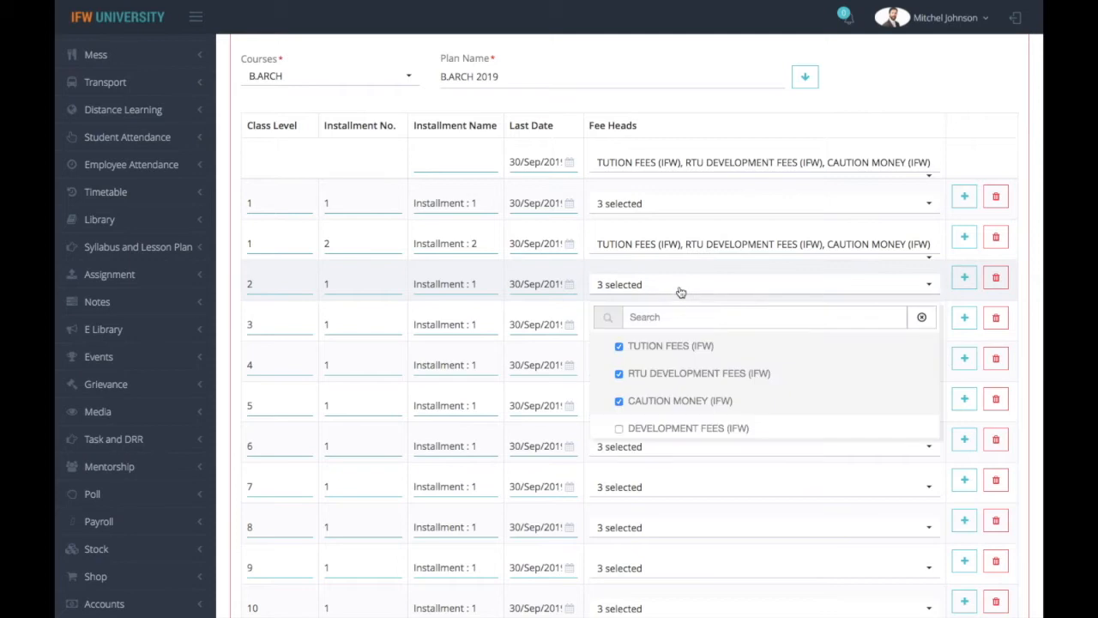
pyautogui.click(675, 283)
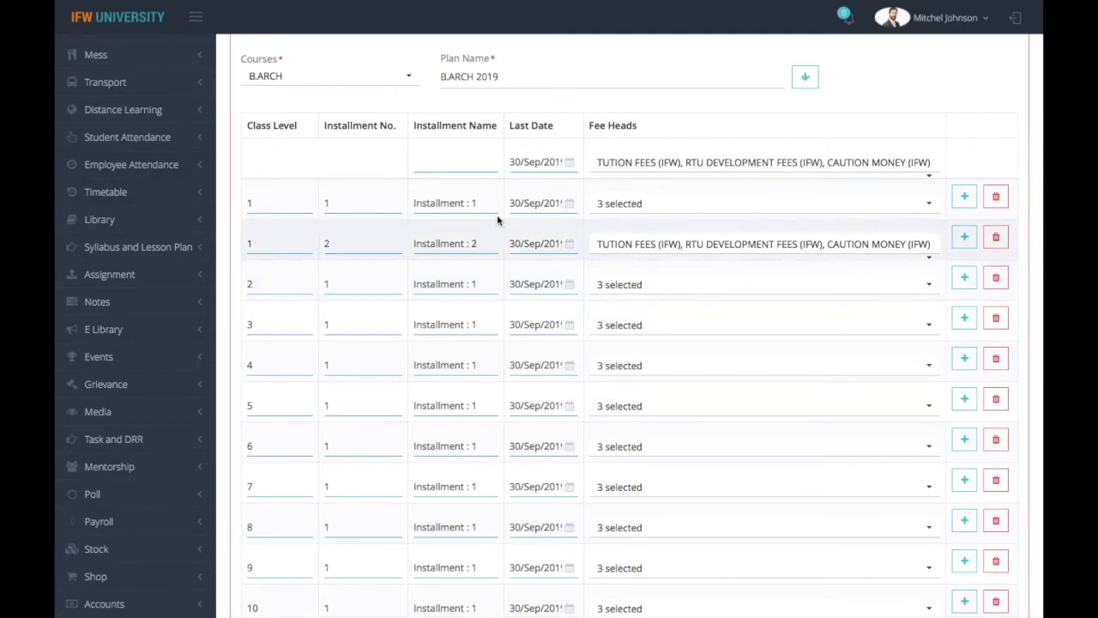
pyautogui.scroll(1, 481, 266)
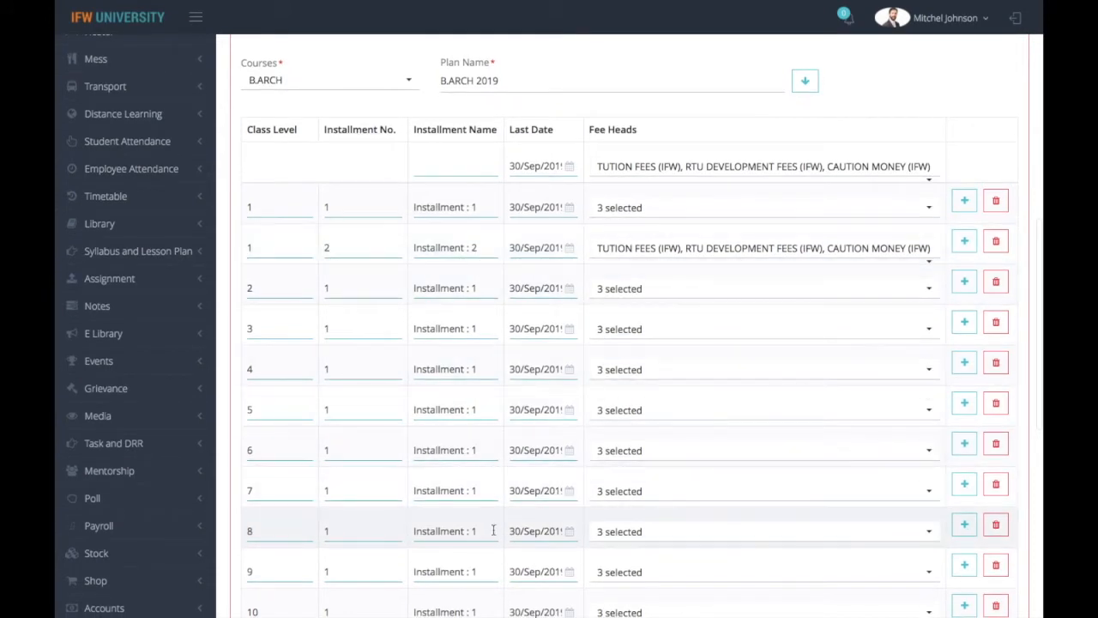
pyautogui.scroll(-3, 493, 530)
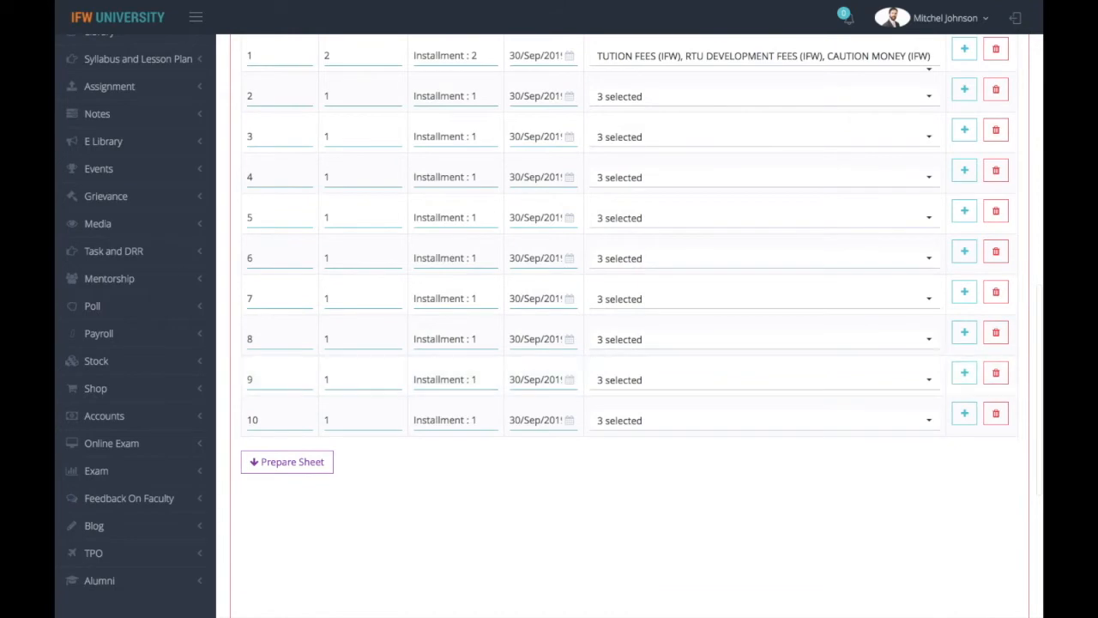
# Prepare the fee sheet and set the General tuition fees for class level 1, installment 1 to 20000
pyautogui.scroll(-4, 540, 308)
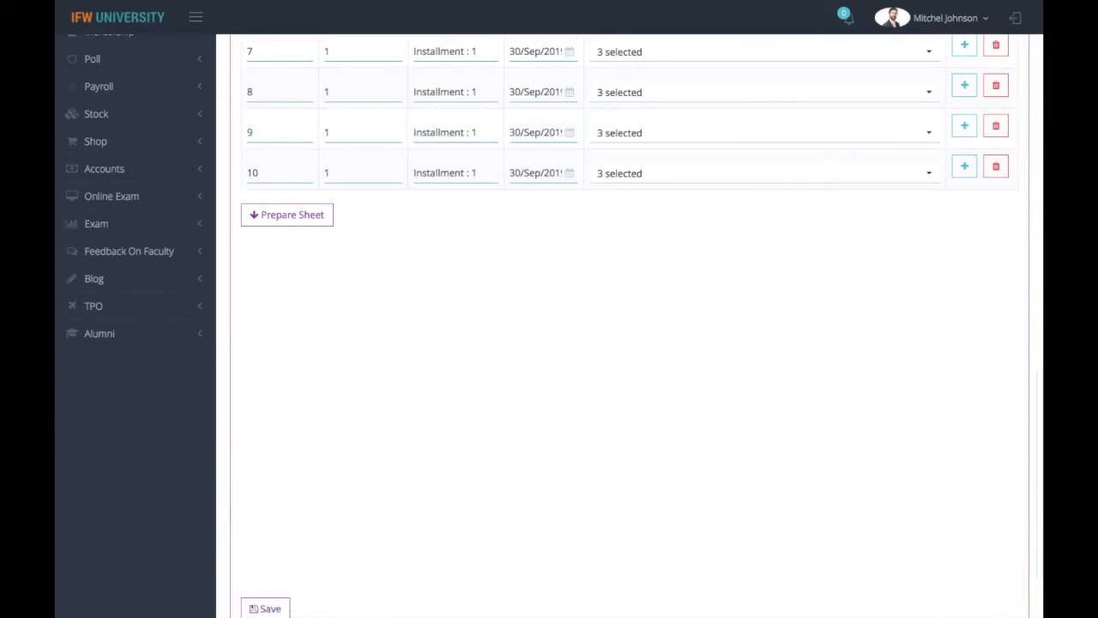
pyautogui.click(292, 216)
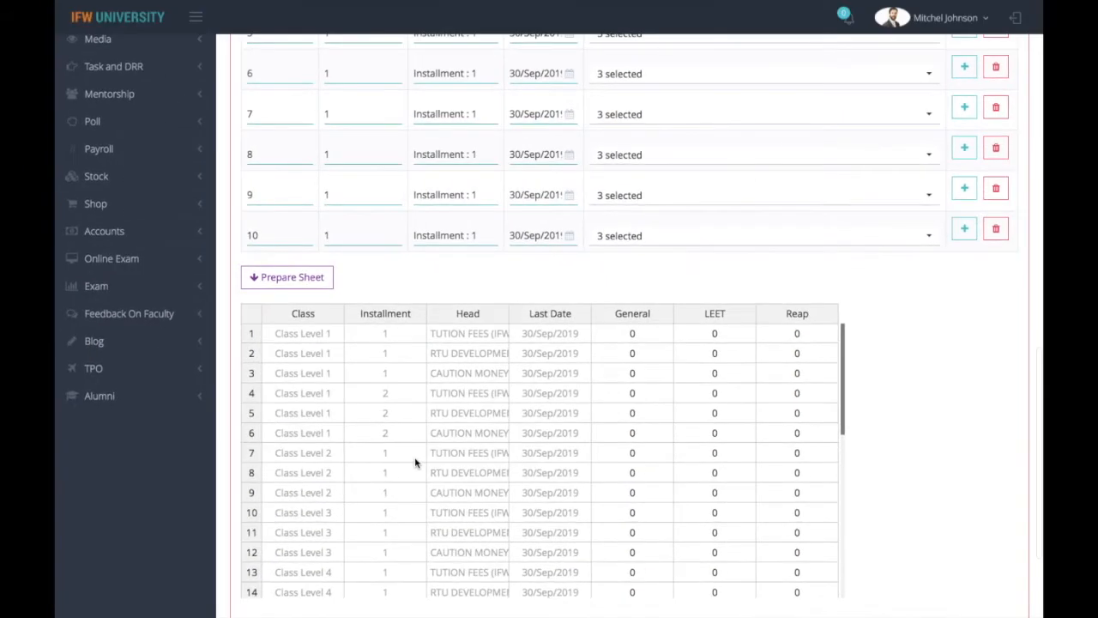
pyautogui.click(649, 341)
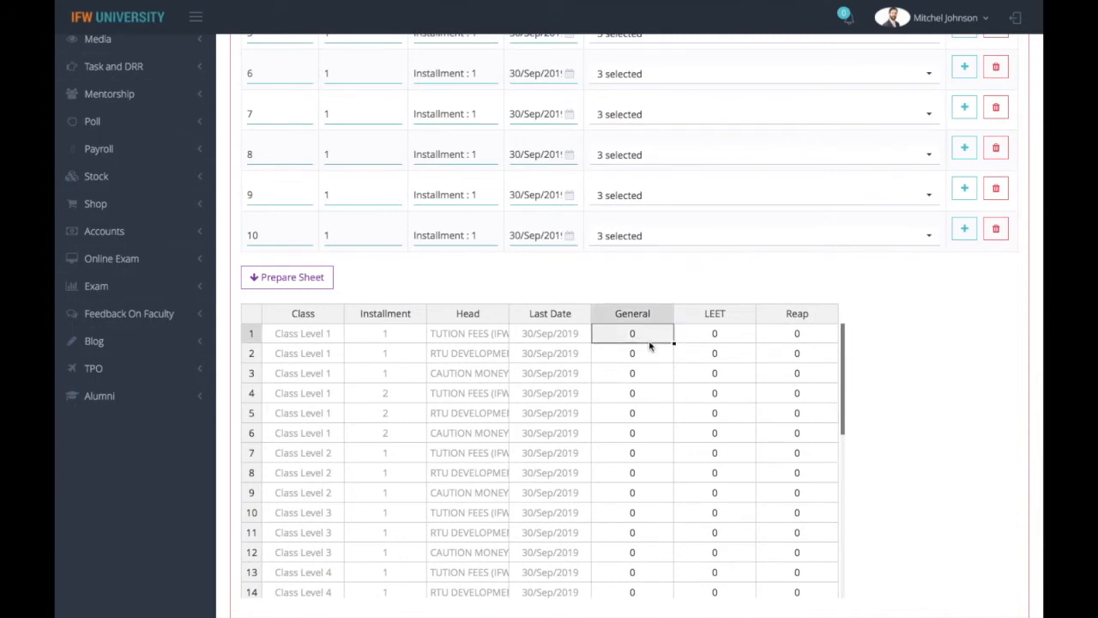
pyautogui.write('20000')
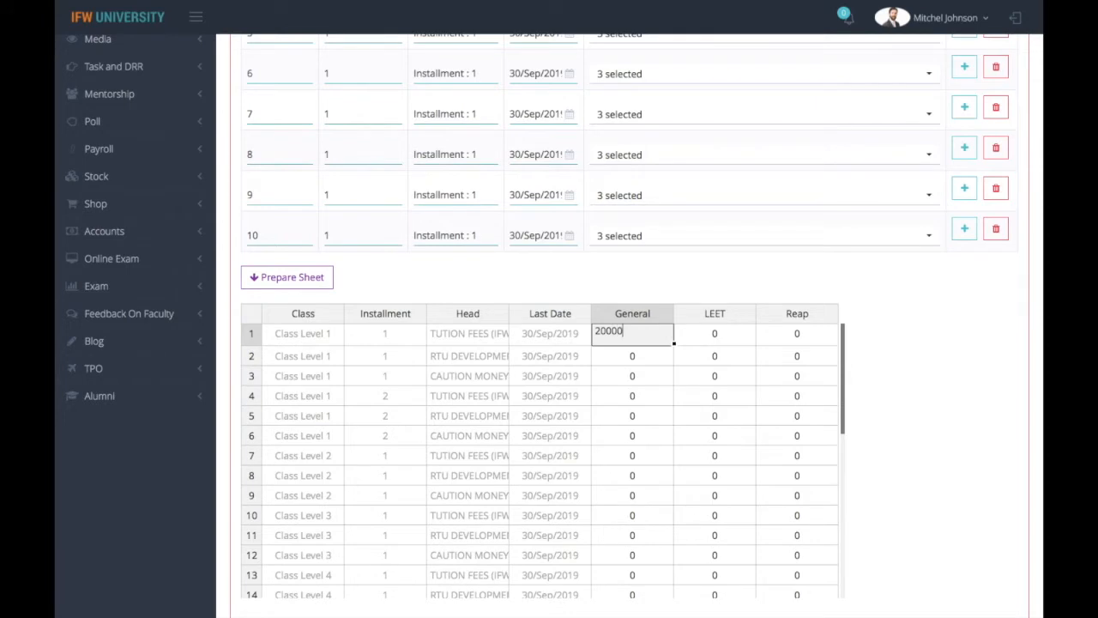
# Leave the LEET amount blank for the class level 1, installment 1 tuition fees
pyautogui.click(743, 337)
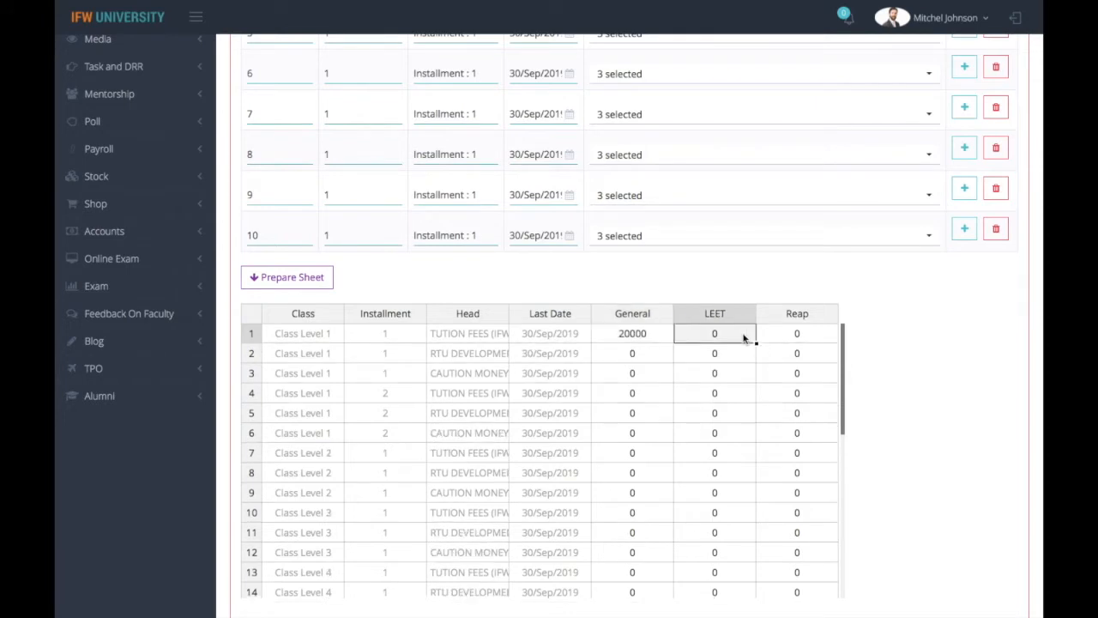
pyautogui.write('2')
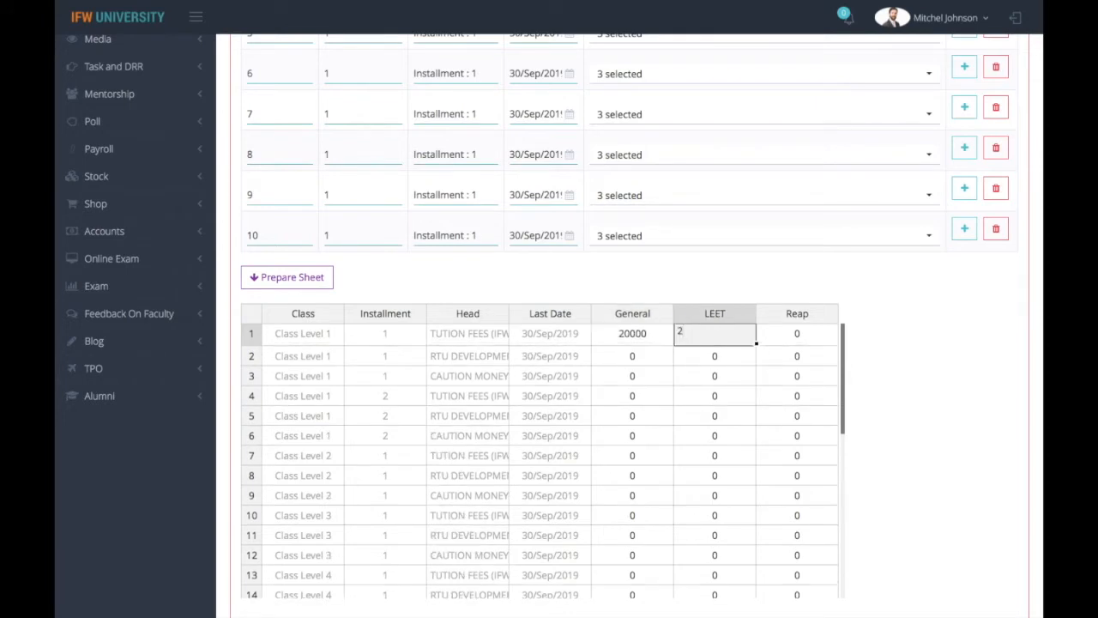
pyautogui.press('BackSpace')
pyautogui.press('BackSpace')
pyautogui.press('BackSpace')
pyautogui.press('BackSpace')
# Set the General tuition fees for class level 3, installment 1 to 20000
pyautogui.click(404, 521)
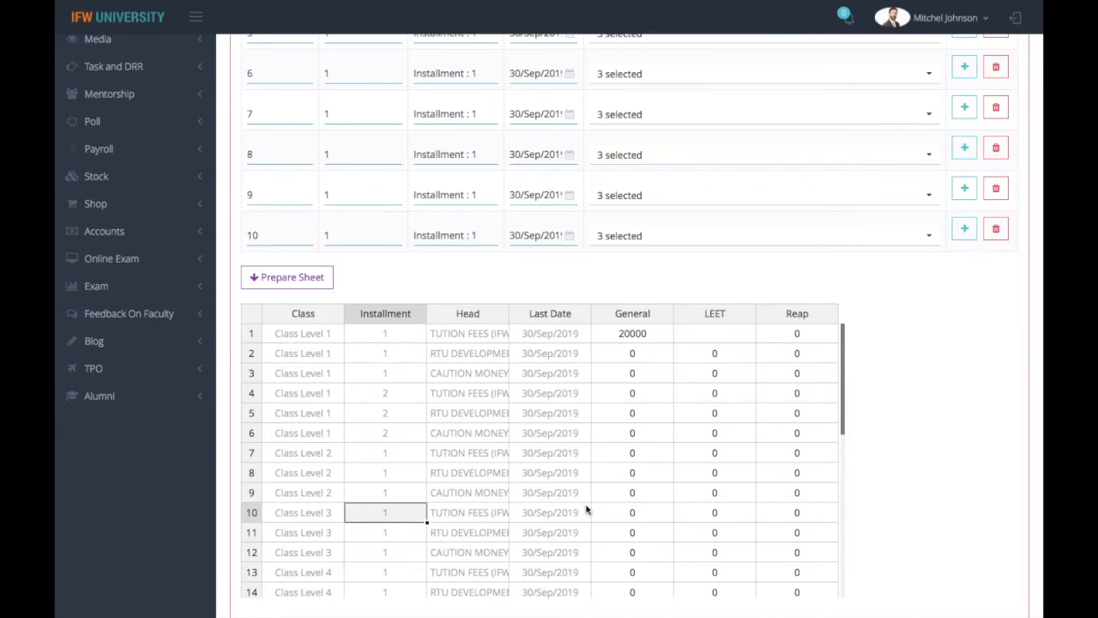
pyautogui.press('Right')
pyautogui.press('Right')
pyautogui.press('Right')
pyautogui.write('20000')
pyautogui.click(715, 512)
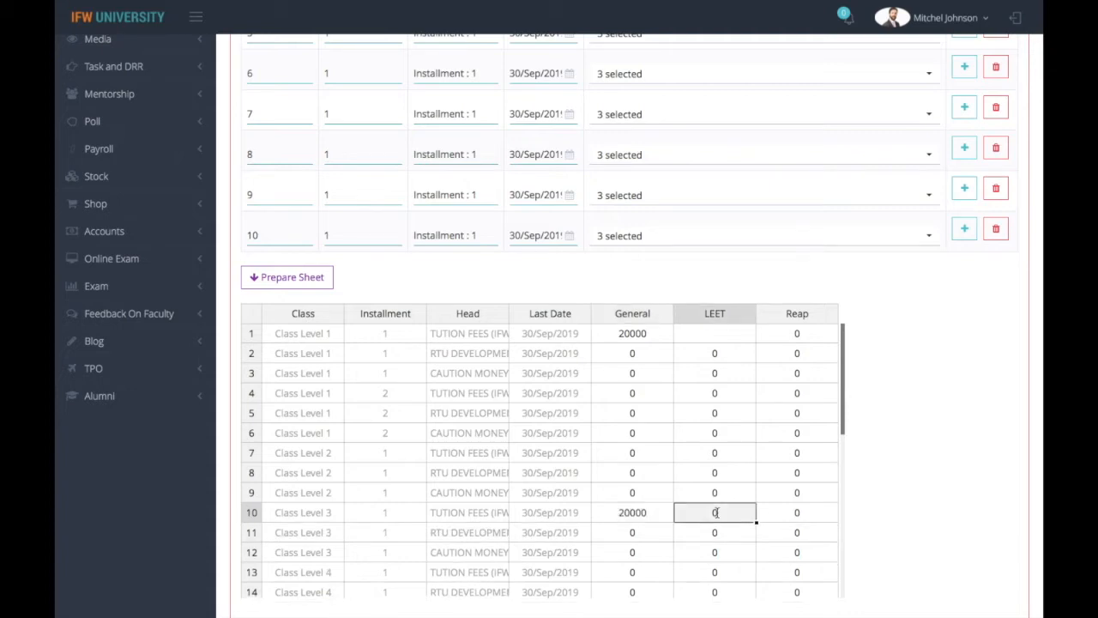
# For class level 1, installment 1, set the Reap tuition fees to 18000 and the General and Reap RTU development fees to 5000
pyautogui.click(794, 336)
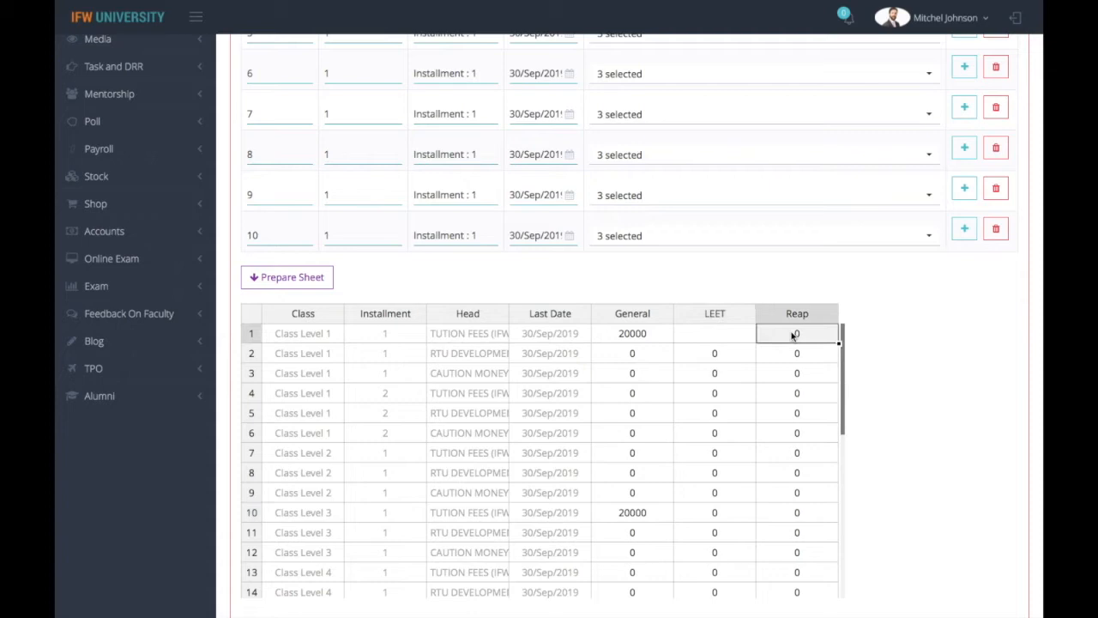
pyautogui.write('18000')
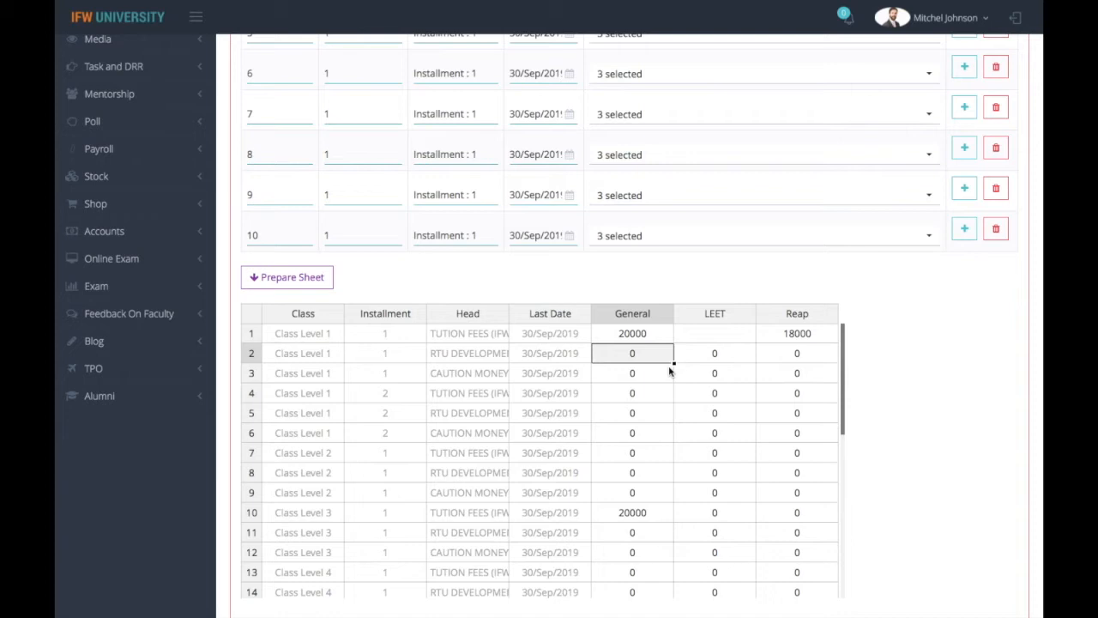
pyautogui.write('5000')
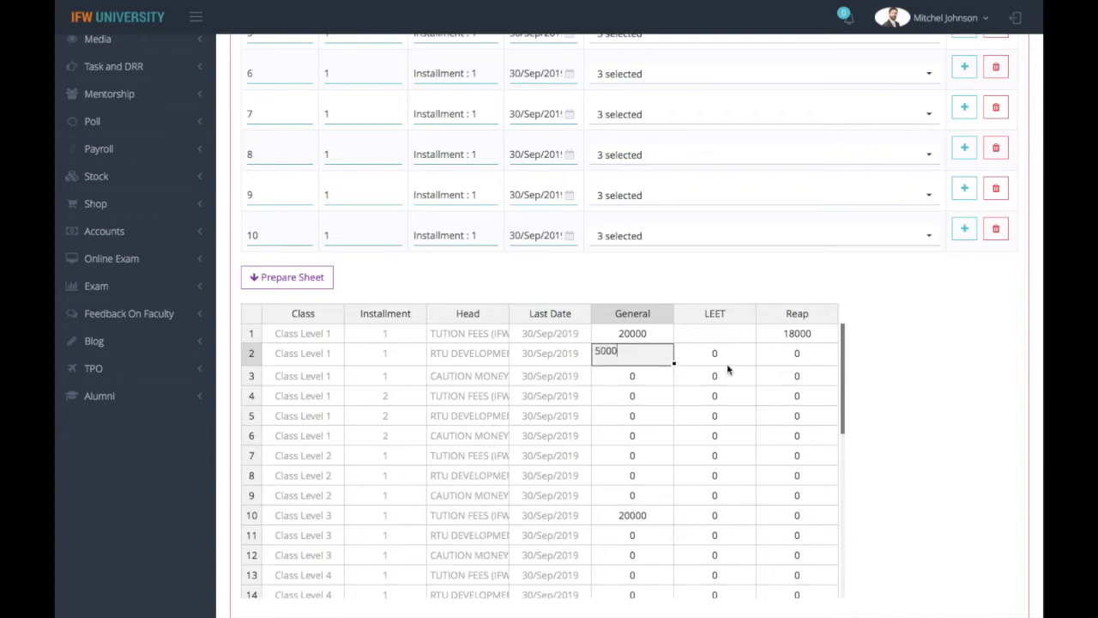
pyautogui.click(795, 356)
pyautogui.write('5000')
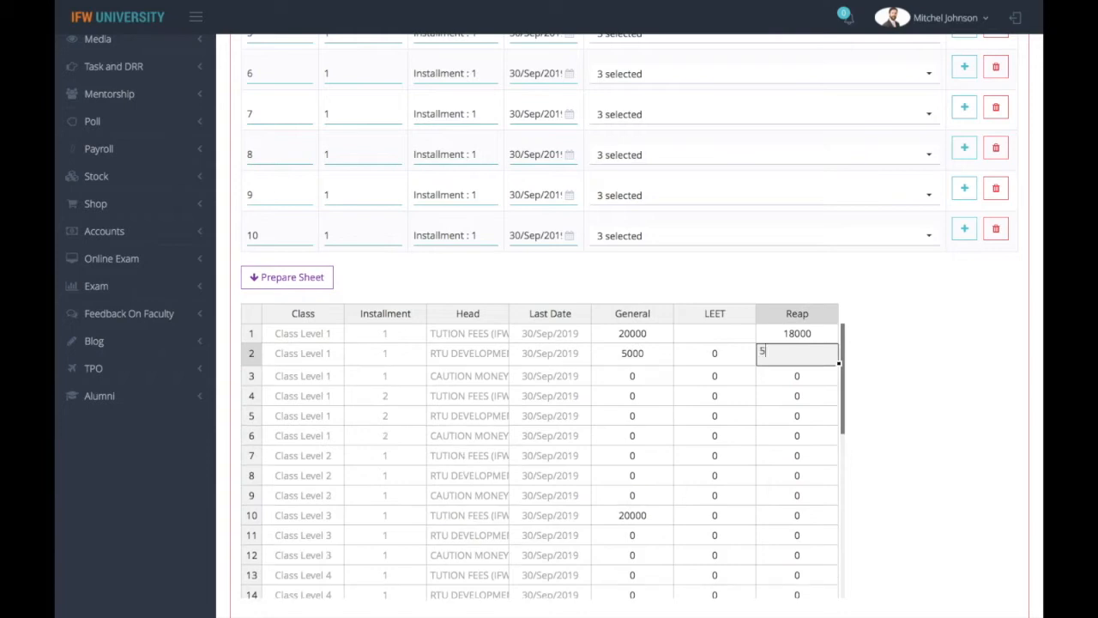
# Set the class level 1, installment 1 caution money to 10000 for both General and Reap
pyautogui.click(643, 381)
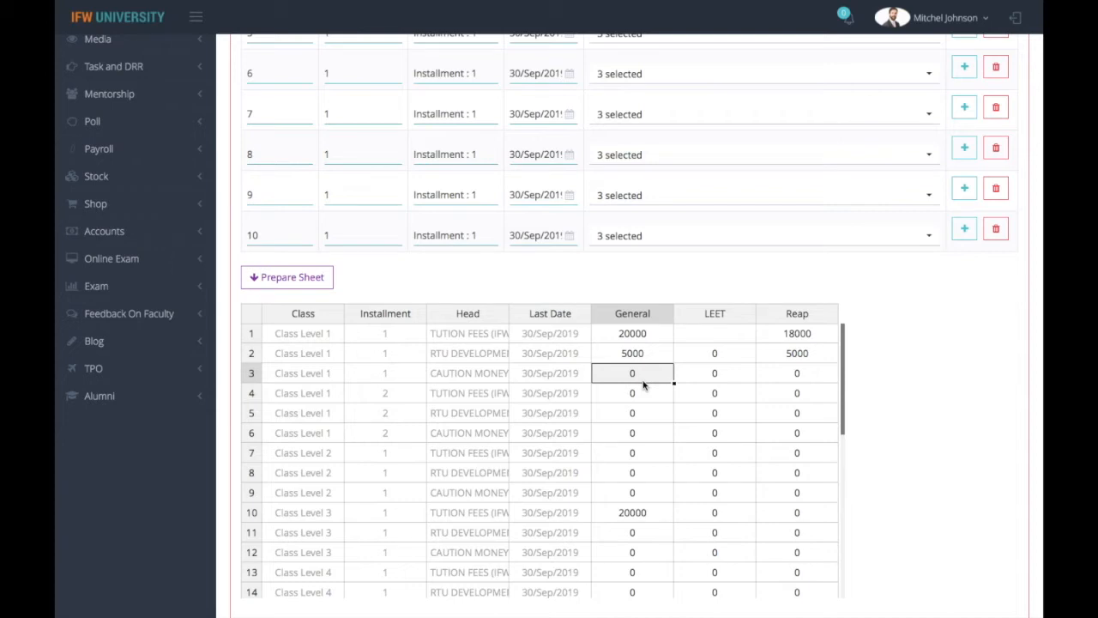
pyautogui.write('10000')
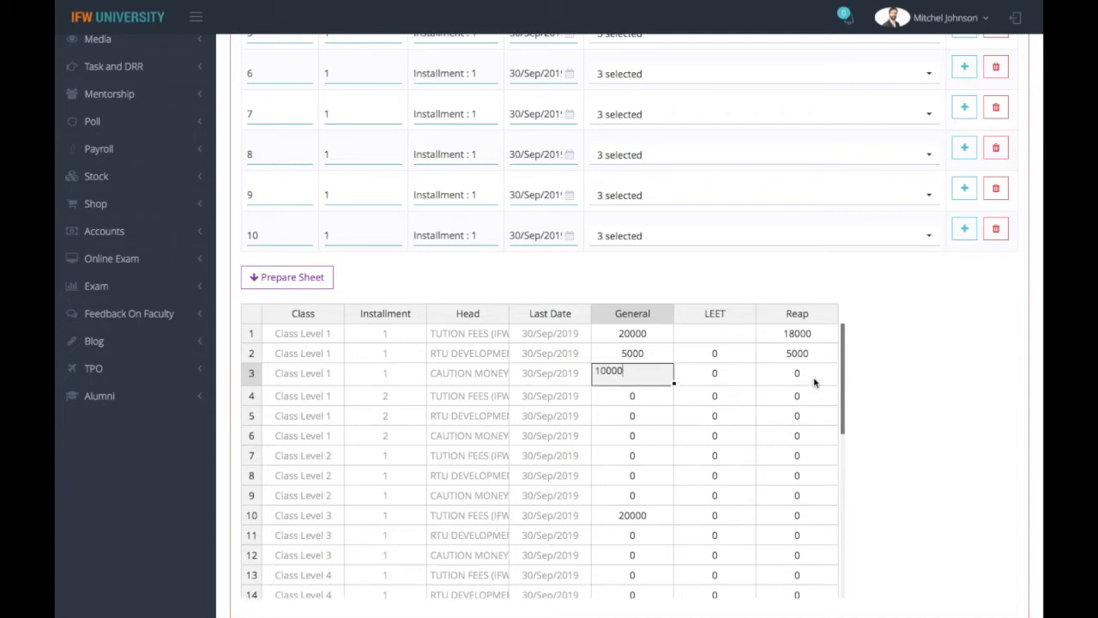
pyautogui.click(816, 381)
pyautogui.write('1000')
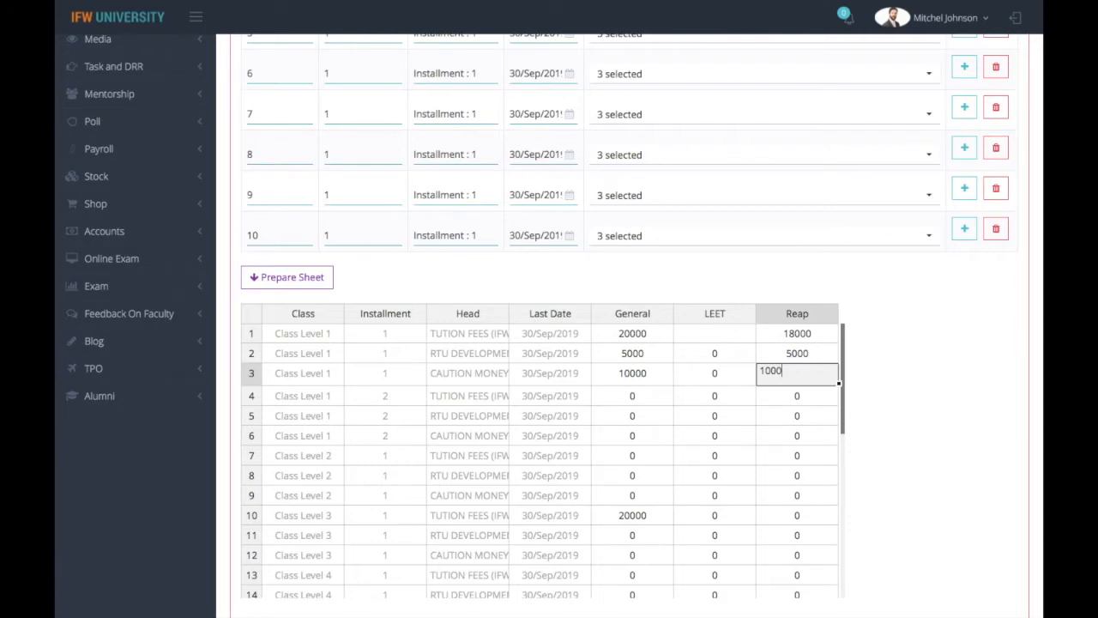
# Set the General tuition and RTU development fees of class level 1, installment 2 to 20000 and fill that amount down the remaining rows
pyautogui.click(828, 411)
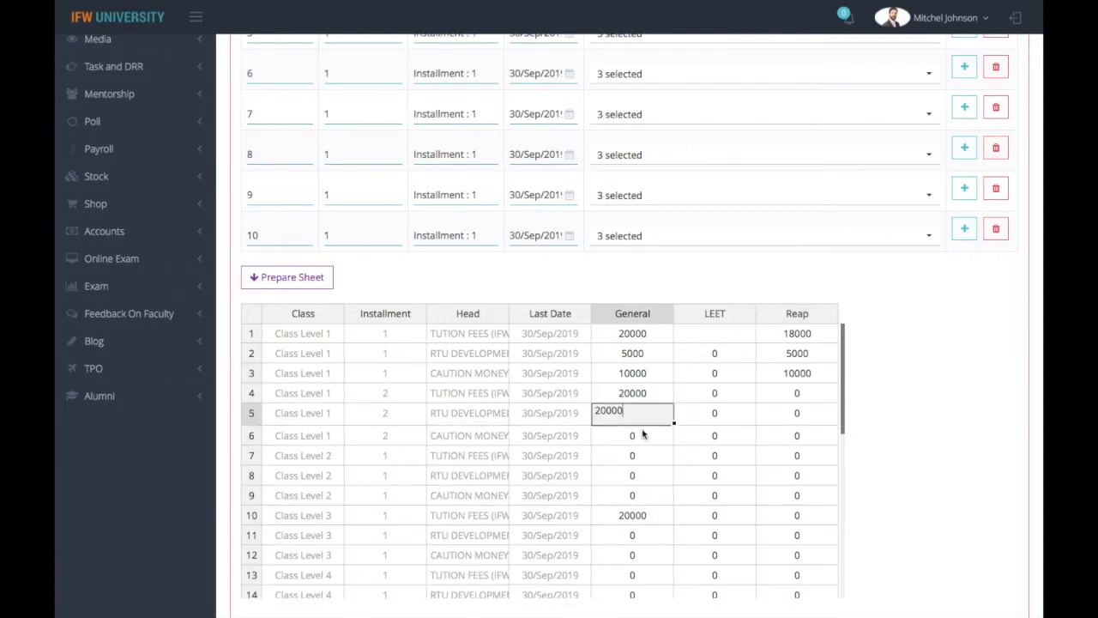
pyautogui.click(642, 432)
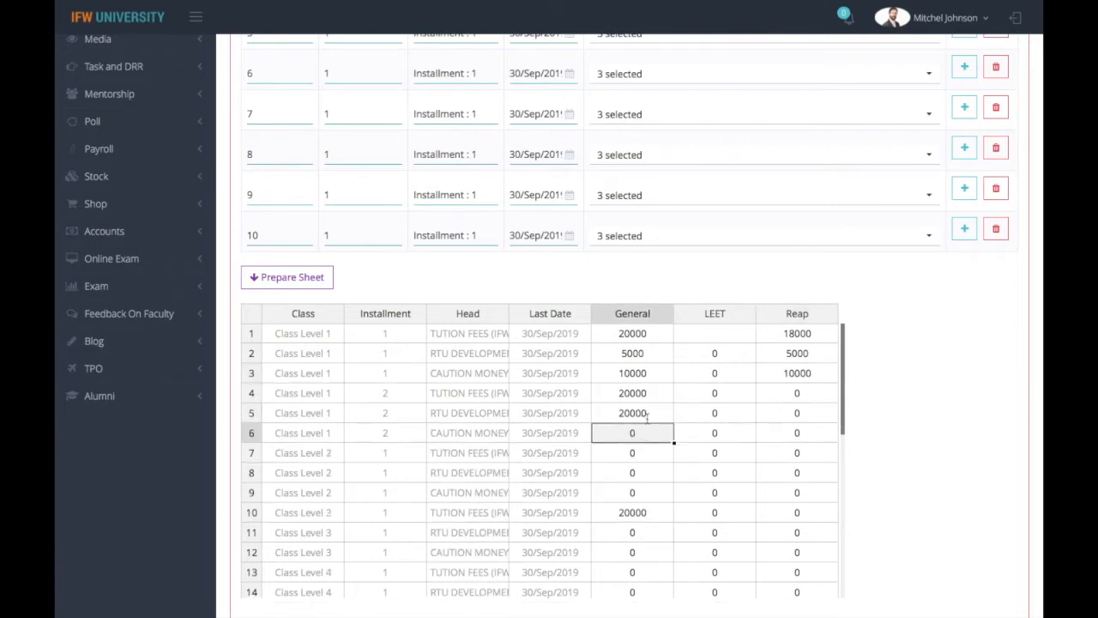
pyautogui.click(655, 416)
pyautogui.moveTo(674, 420); pyautogui.dragTo(683, 586)
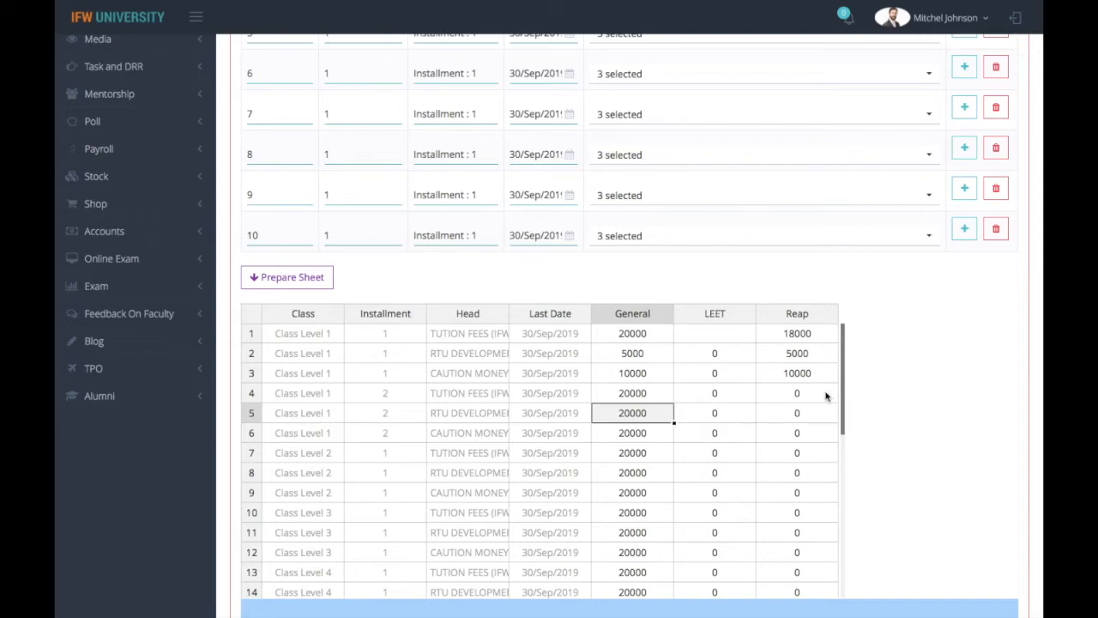
# Fill the Reap caution money amount of installment 1 down to the class level 1, installment 2 tuition and RTU development fees
pyautogui.click(802, 374)
pyautogui.moveTo(838, 383); pyautogui.dragTo(832, 417)
pyautogui.click(954, 368)
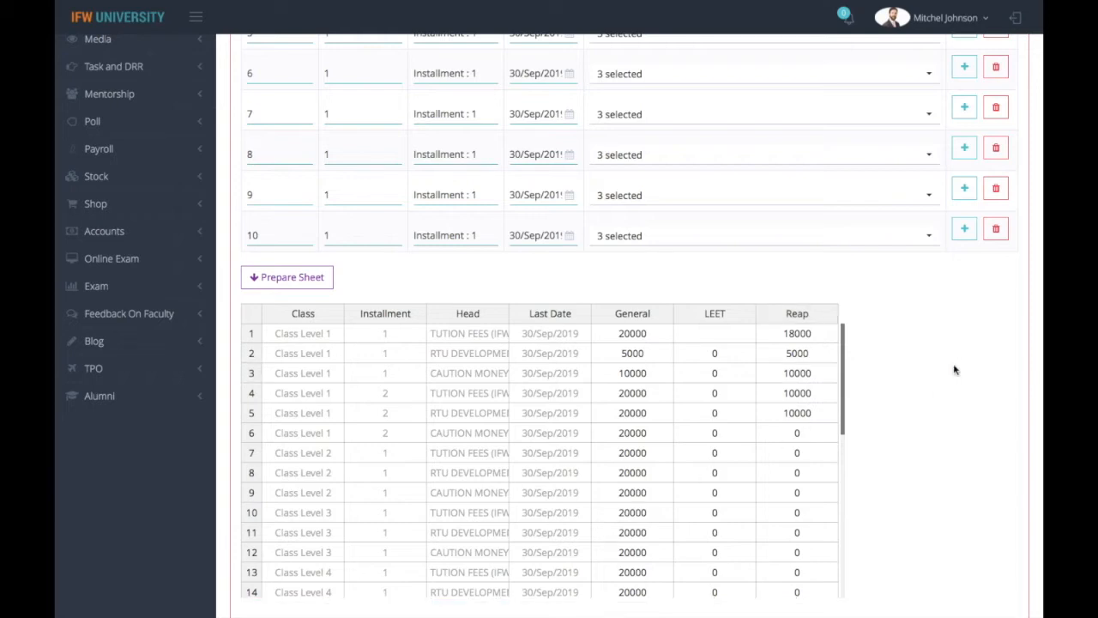
# Save the fee plan and rerun the plan search to refresh the listing
pyautogui.scroll(-1, 953, 368)
pyautogui.scroll(-1, 549, 326)
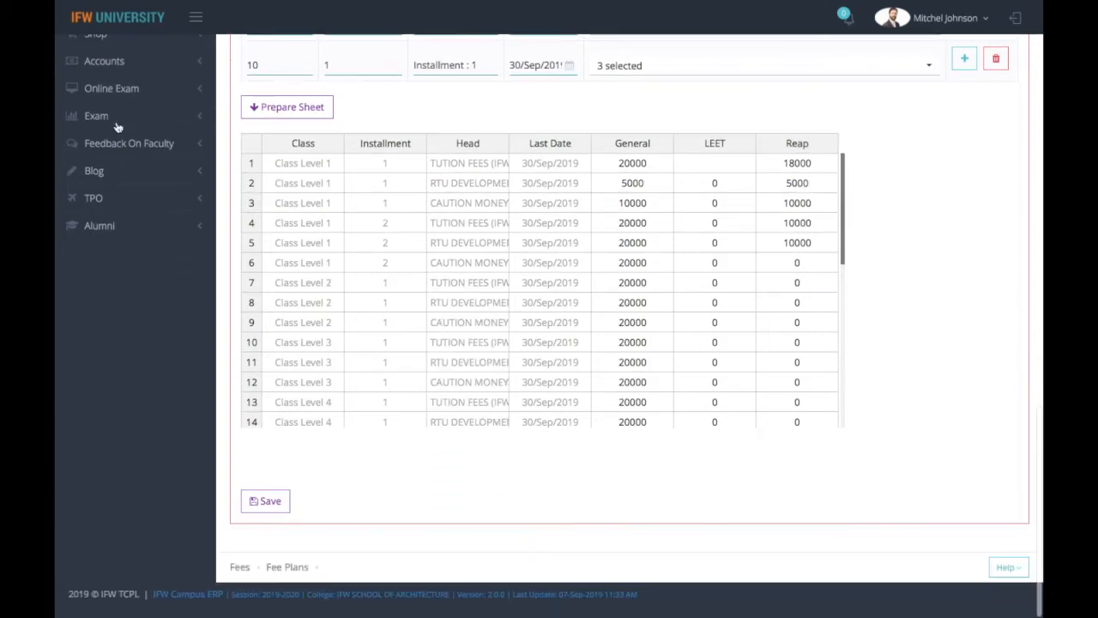
pyautogui.click(277, 504)
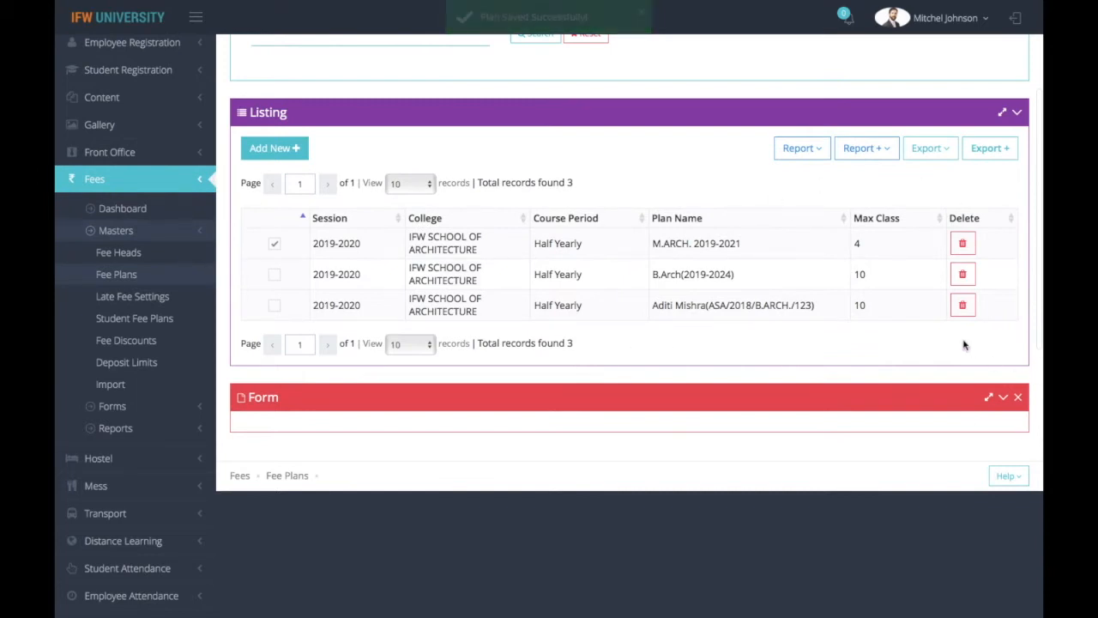
pyautogui.scroll(3, 973, 229)
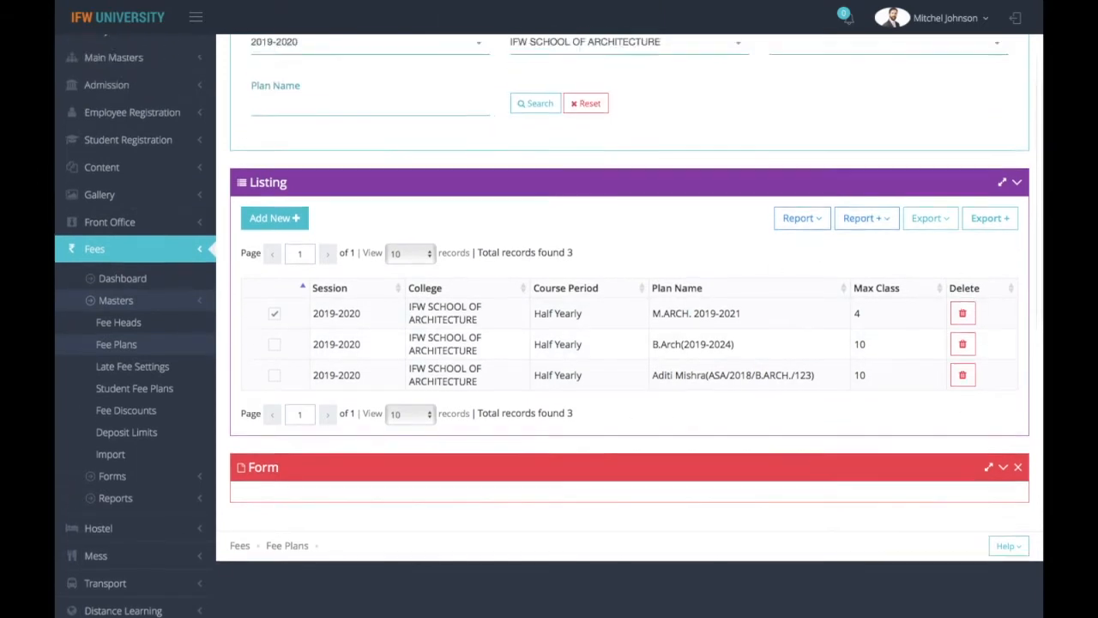
pyautogui.click(527, 241)
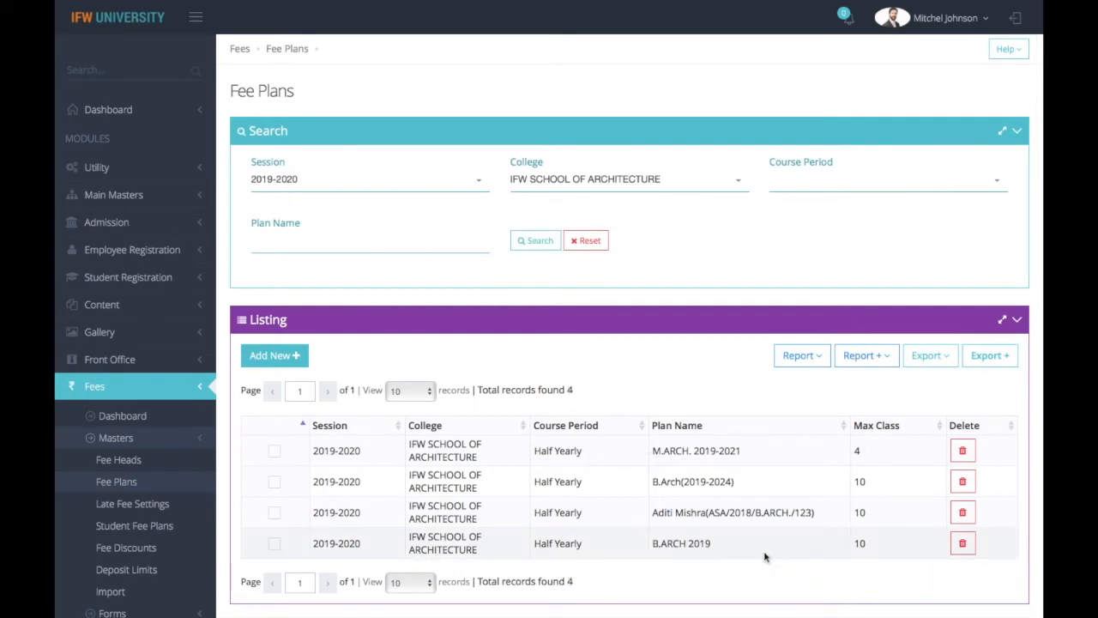
# Delete the B.ARCH 2019 fee plan together with its related records
pyautogui.scroll(-3, 723, 549)
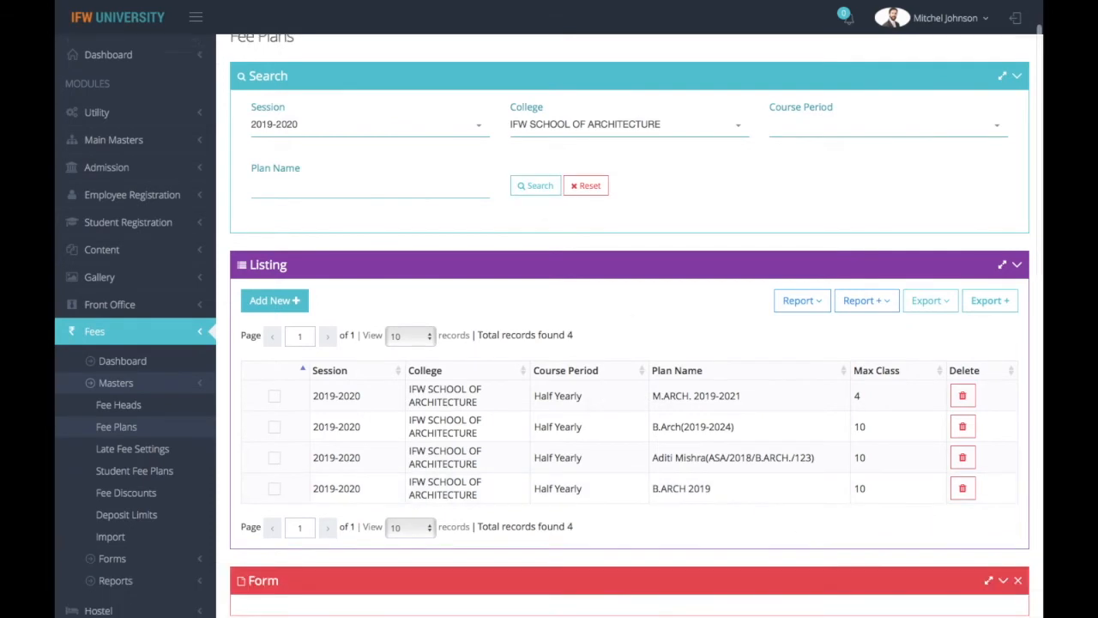
pyautogui.click(965, 379)
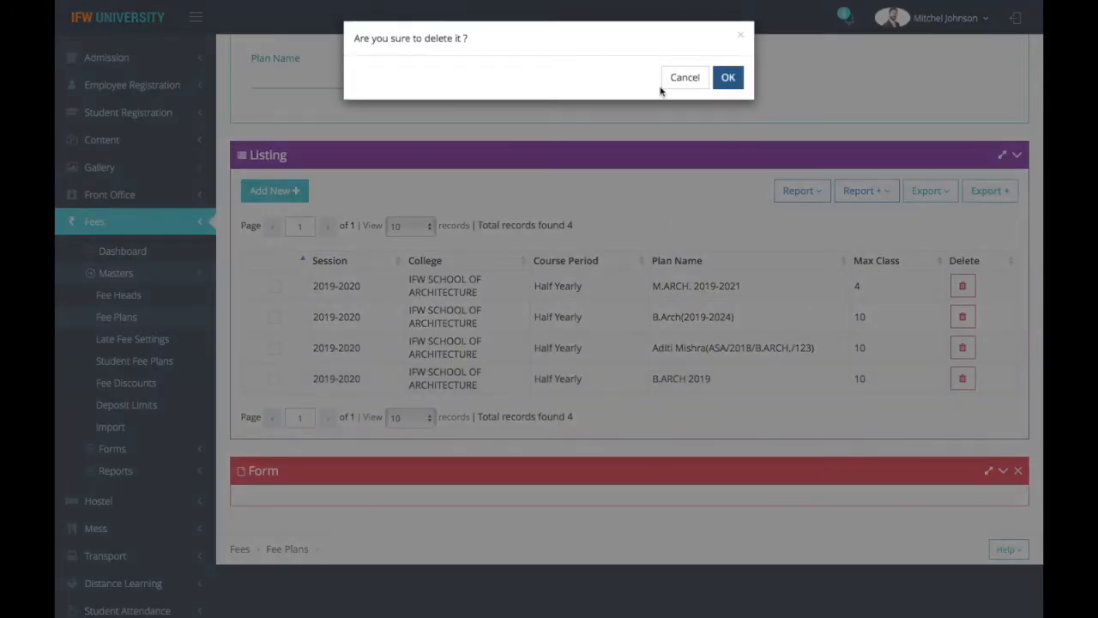
pyautogui.click(725, 84)
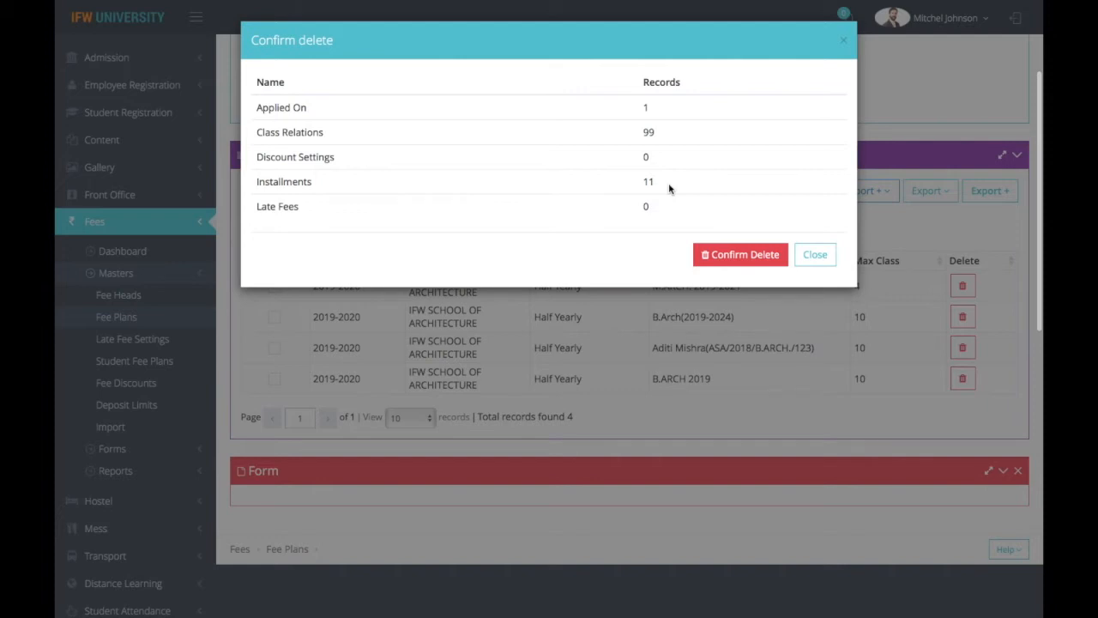
pyautogui.click(741, 260)
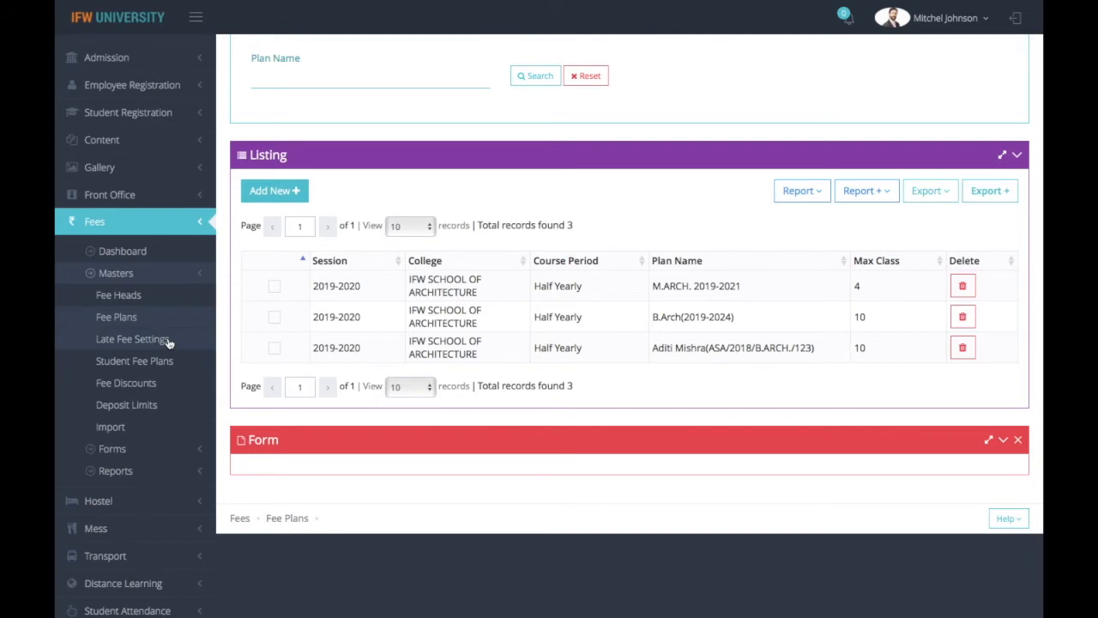
# Add a late fee setting for plan B.Arch(2019-2024), Class Level 3, and load its installment details
pyautogui.click(133, 339)
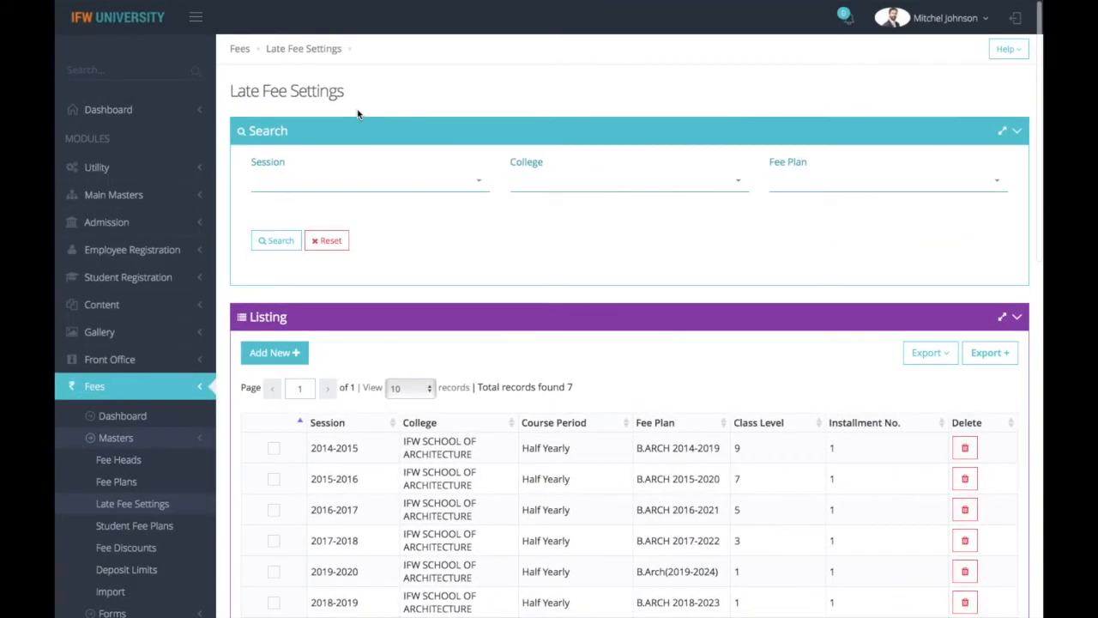
pyautogui.click(292, 351)
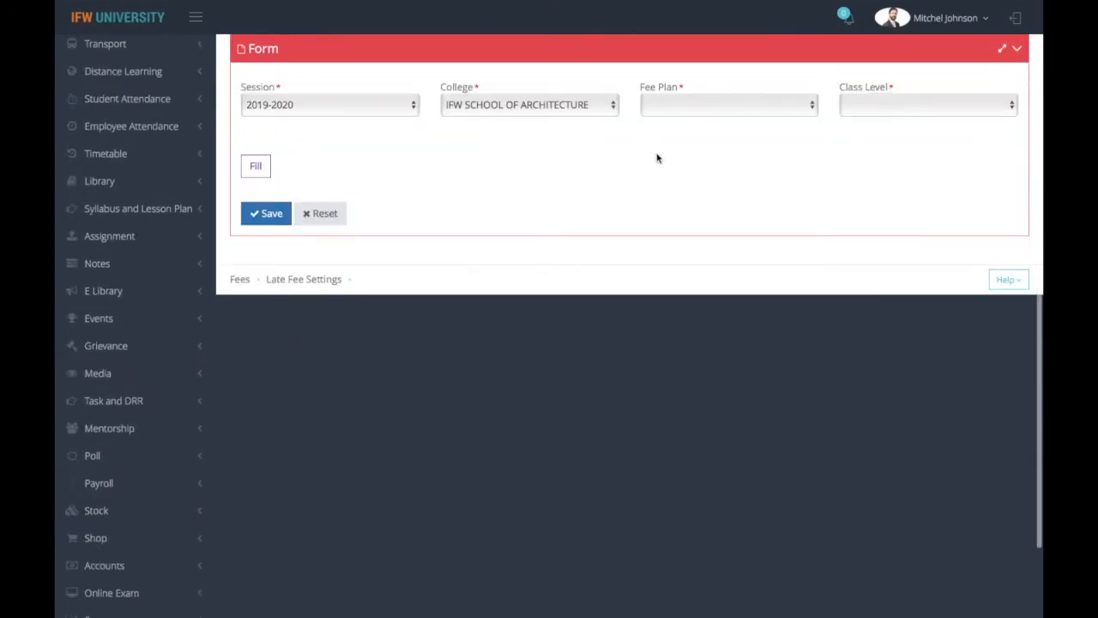
pyautogui.click(688, 107)
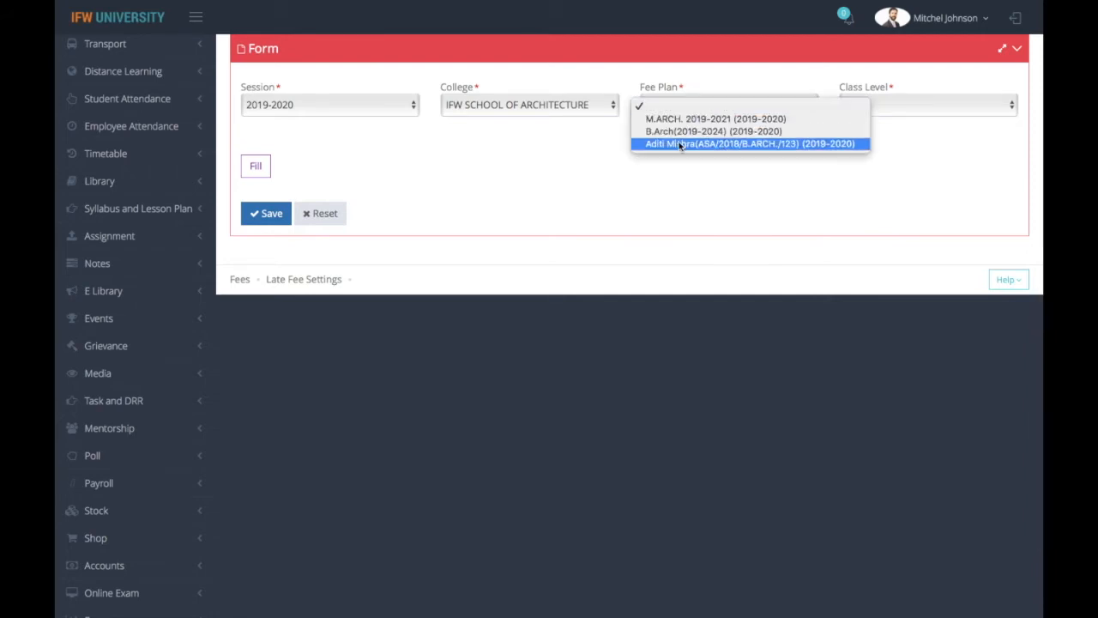
pyautogui.click(677, 133)
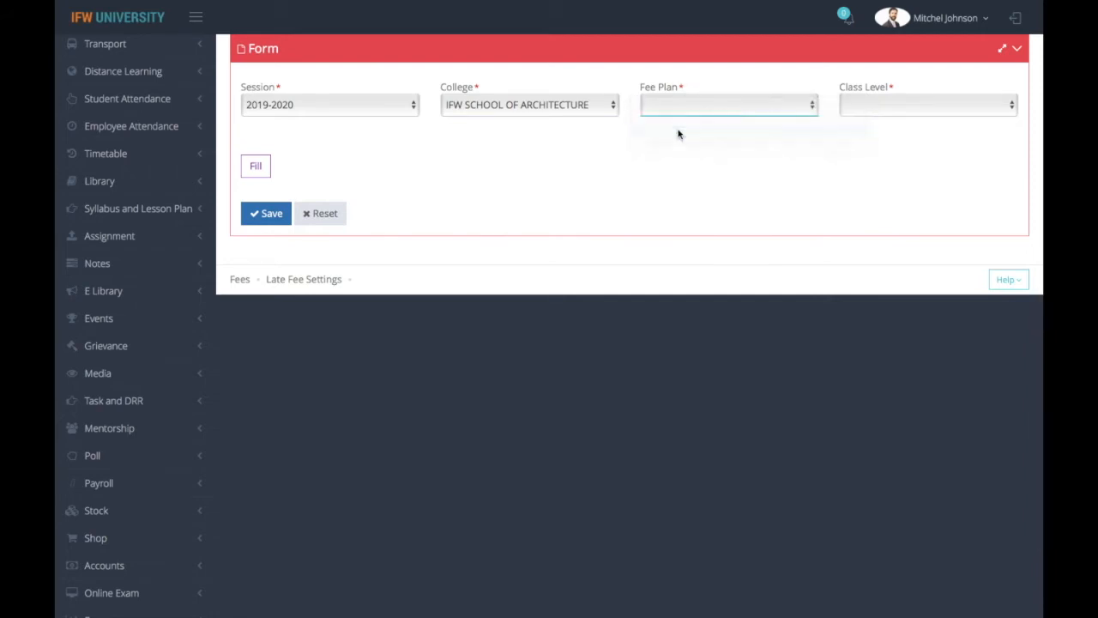
pyautogui.click(939, 111)
pyautogui.click(919, 144)
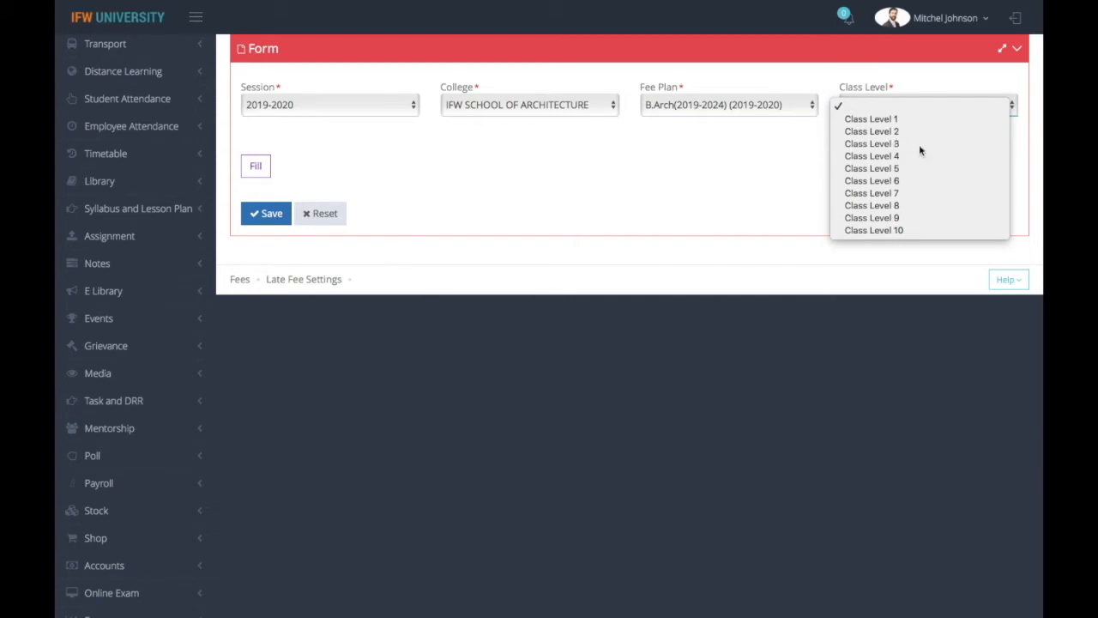
pyautogui.click(257, 170)
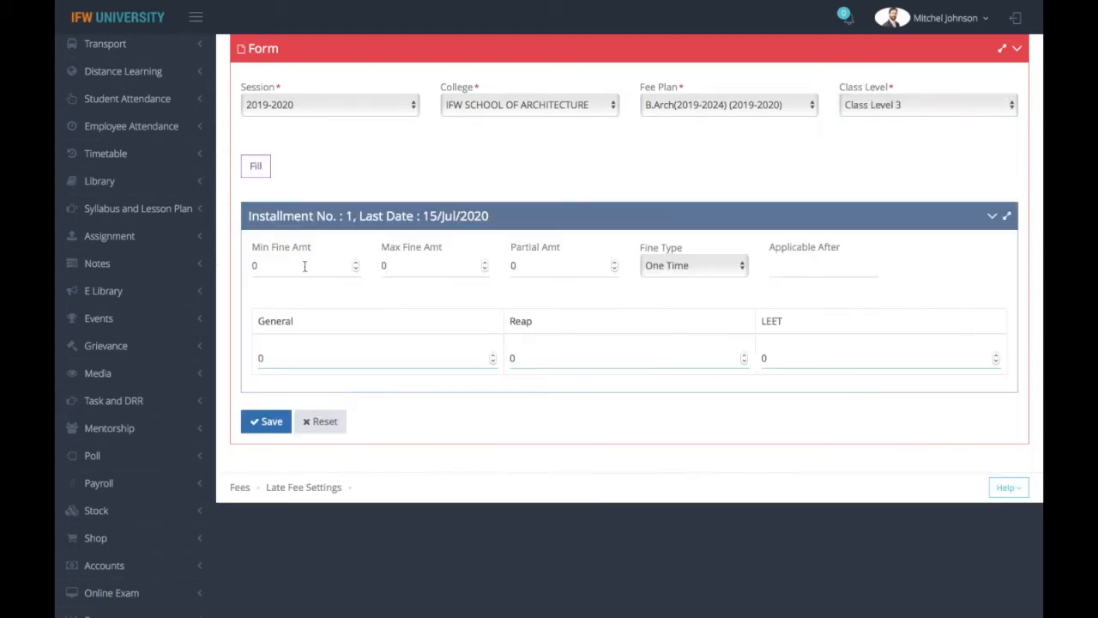
# Set installment 1's minimum fine amount to 50, maximum fine amount to 500 and fine type to Daily
pyautogui.click(267, 266)
pyautogui.press('BackSpace')
pyautogui.write('50')
pyautogui.click(431, 271)
pyautogui.press('BackSpace')
pyautogui.write('500')
pyautogui.click(691, 265)
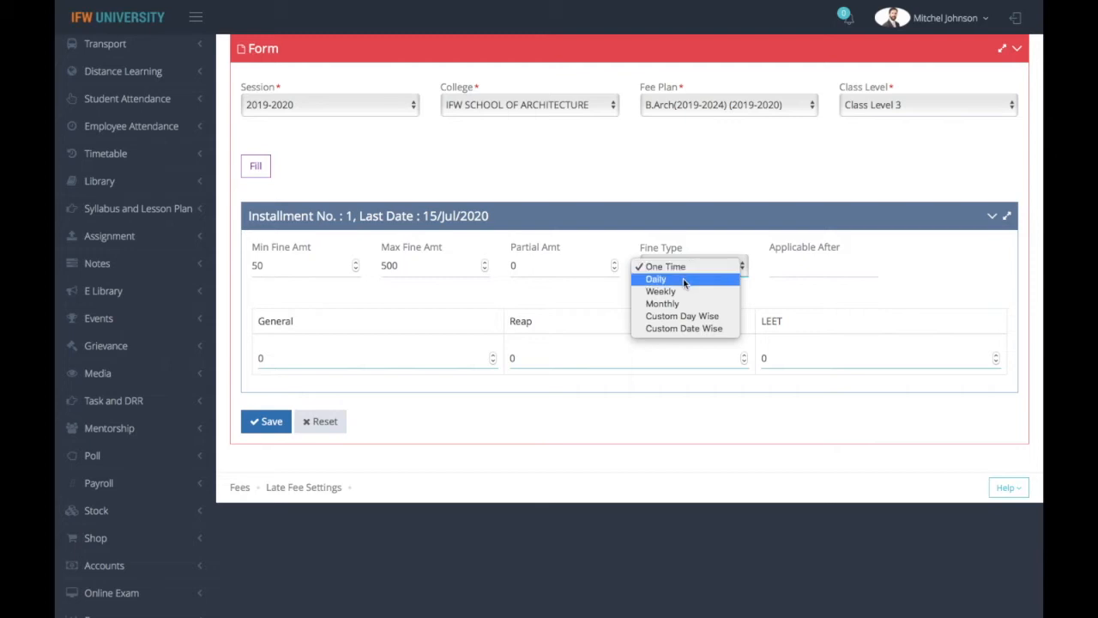
pyautogui.click(684, 281)
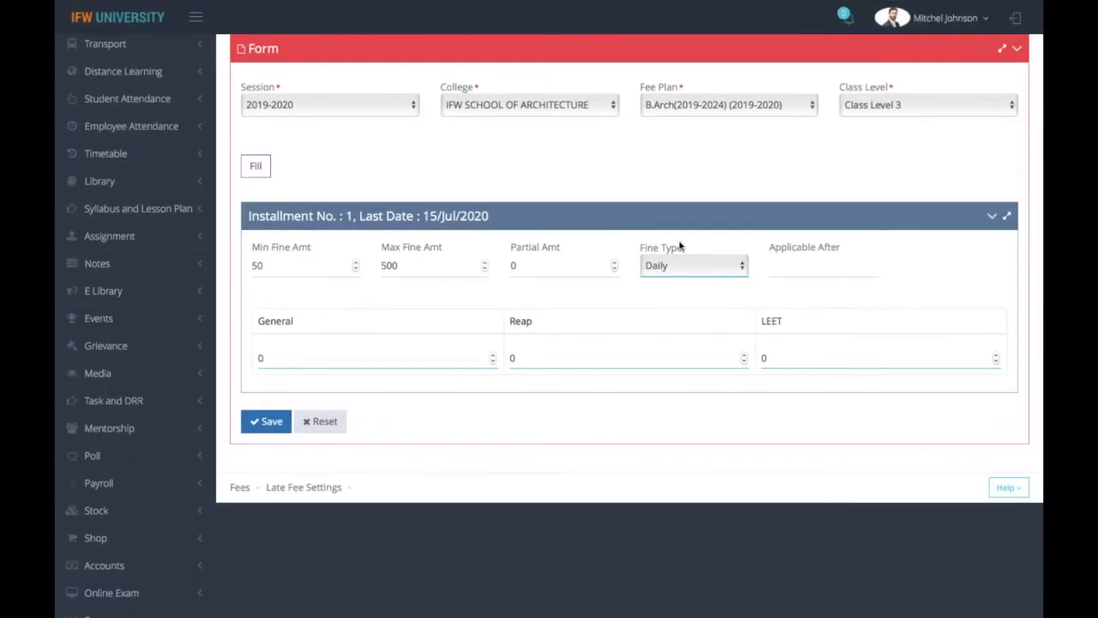
# Switch installment 1's fine type to One Time and finally to Monthly
pyautogui.click(681, 267)
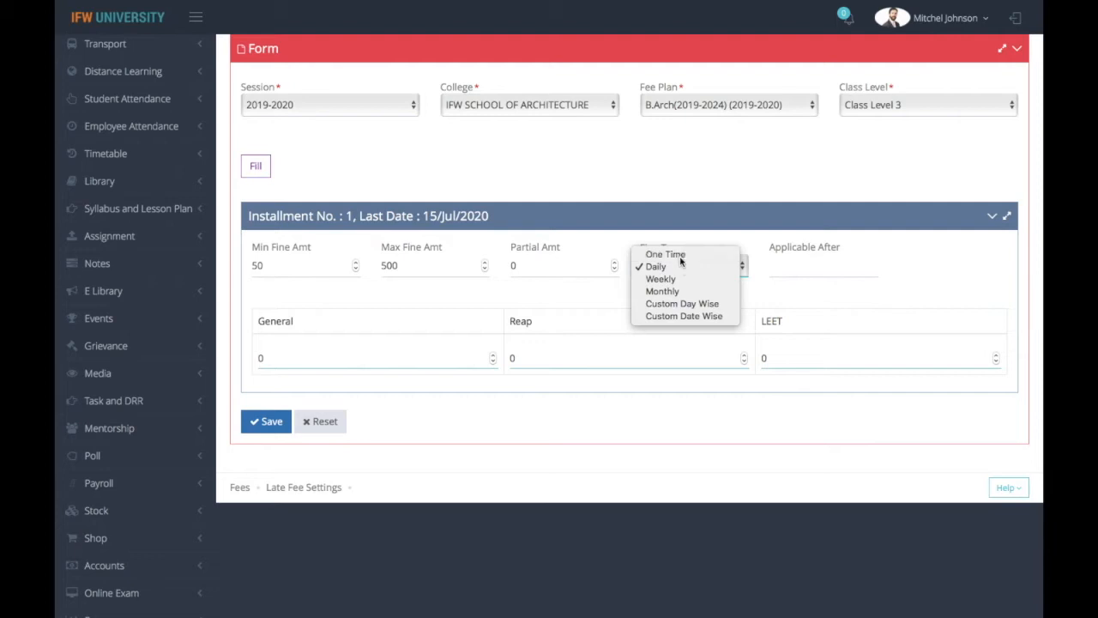
pyautogui.click(680, 256)
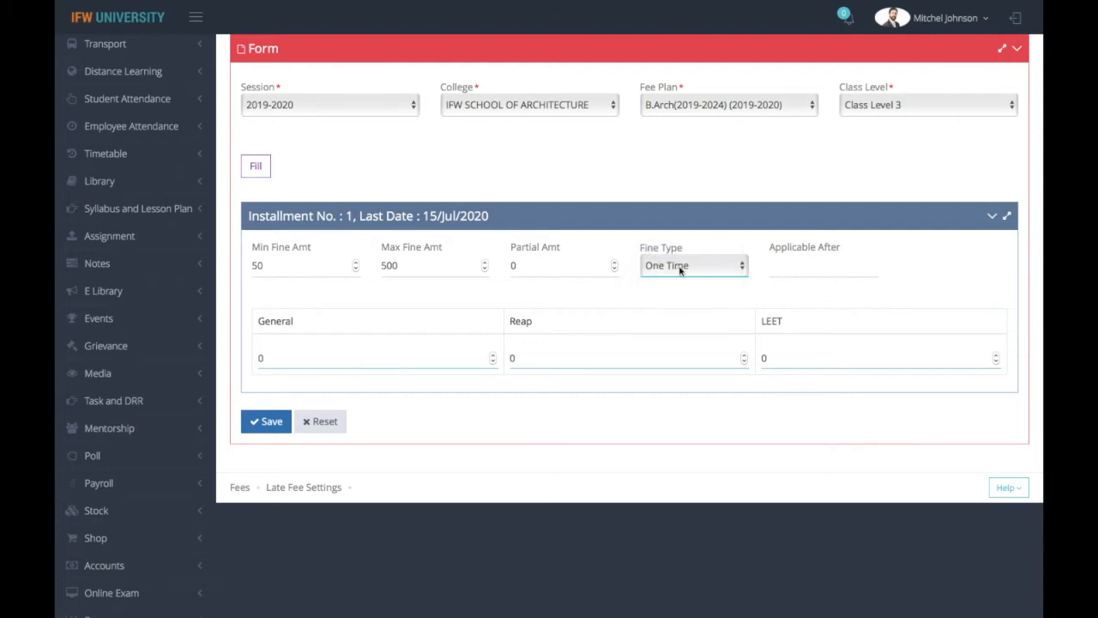
pyautogui.click(678, 271)
pyautogui.click(680, 304)
pyautogui.click(685, 275)
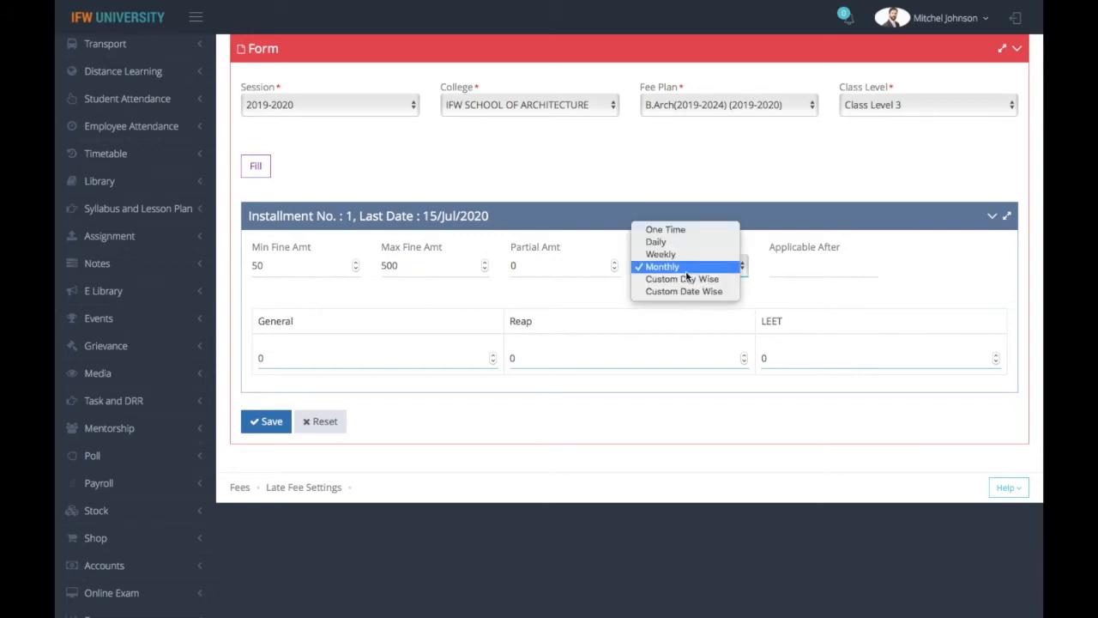
pyautogui.click(603, 324)
# Set the installment's category amounts to 50 for General, 30 for Reap and 50 for LEET, and save the late fee setting
pyautogui.click(335, 356)
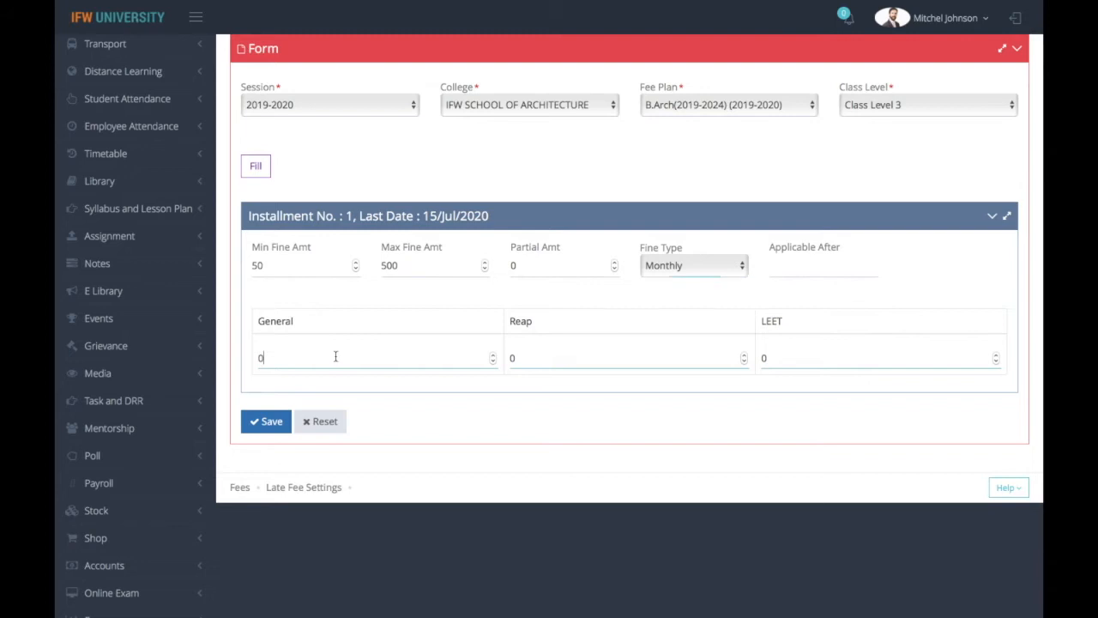
pyautogui.press('BackSpace')
pyautogui.write('50')
pyautogui.press('BackSpace')
pyautogui.write('30')
pyautogui.click(772, 358)
pyautogui.press('BackSpace')
pyautogui.write('50')
pyautogui.click(268, 421)
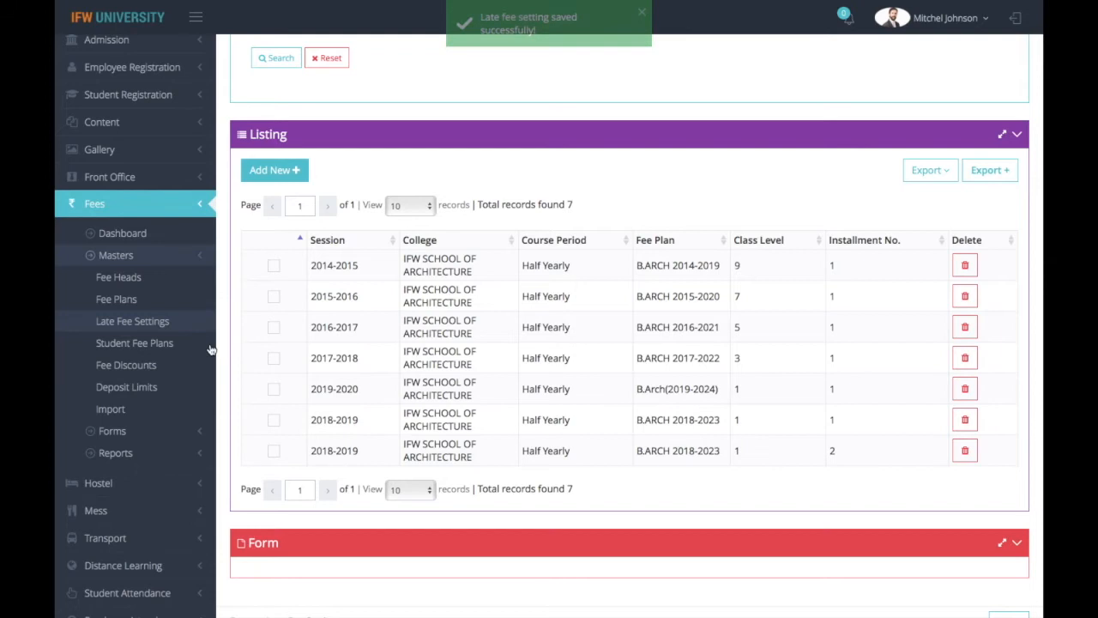
# Open Student Fee Plans and examine the first listed student's plan form and fee details
pyautogui.click(181, 346)
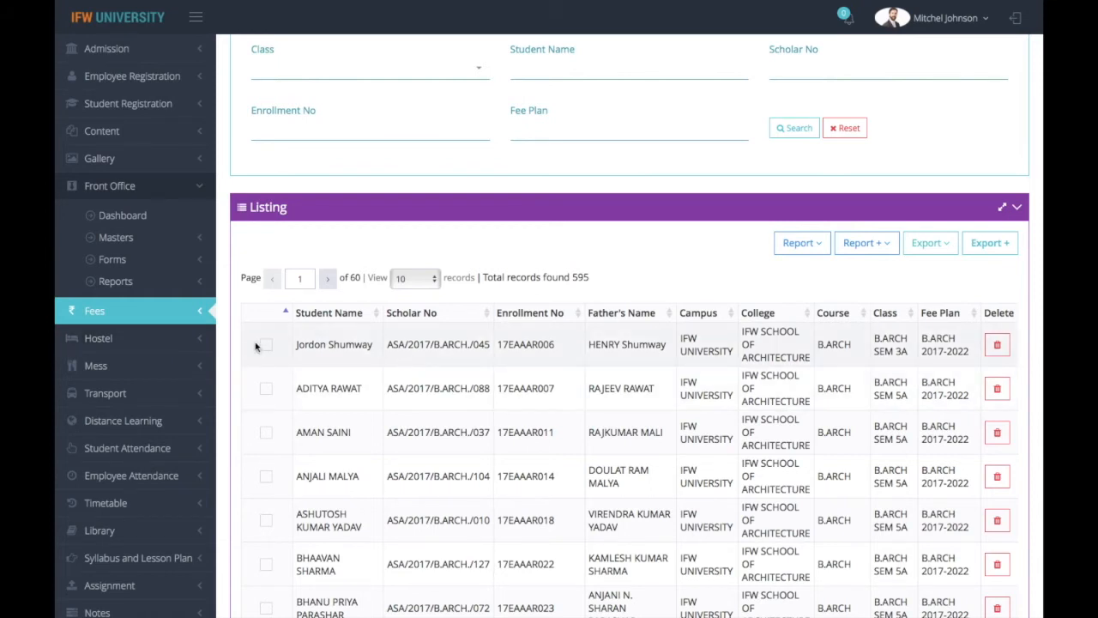
pyautogui.scroll(-5, 267, 352)
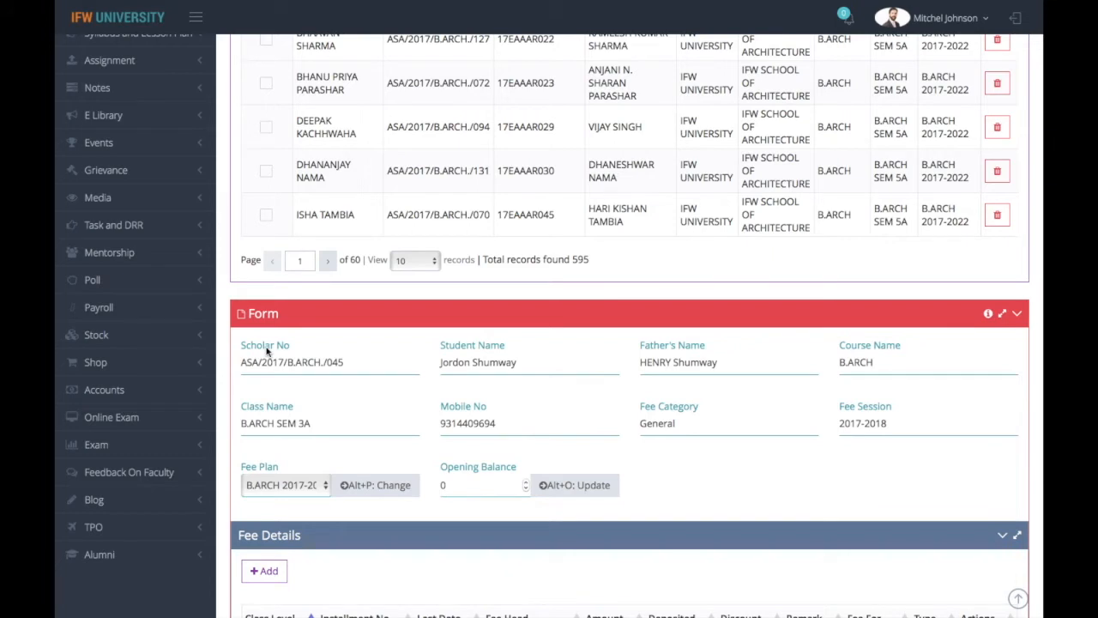
pyautogui.press('Down')
pyautogui.press('Down')
pyautogui.press('Down')
pyautogui.press('Down')
pyautogui.press('Down')
pyautogui.press('Down')
pyautogui.press('Down')
pyautogui.press('Down')
pyautogui.press('Down')
pyautogui.press('Down')
pyautogui.press('Down')
pyautogui.press('Down')
pyautogui.press('Down')
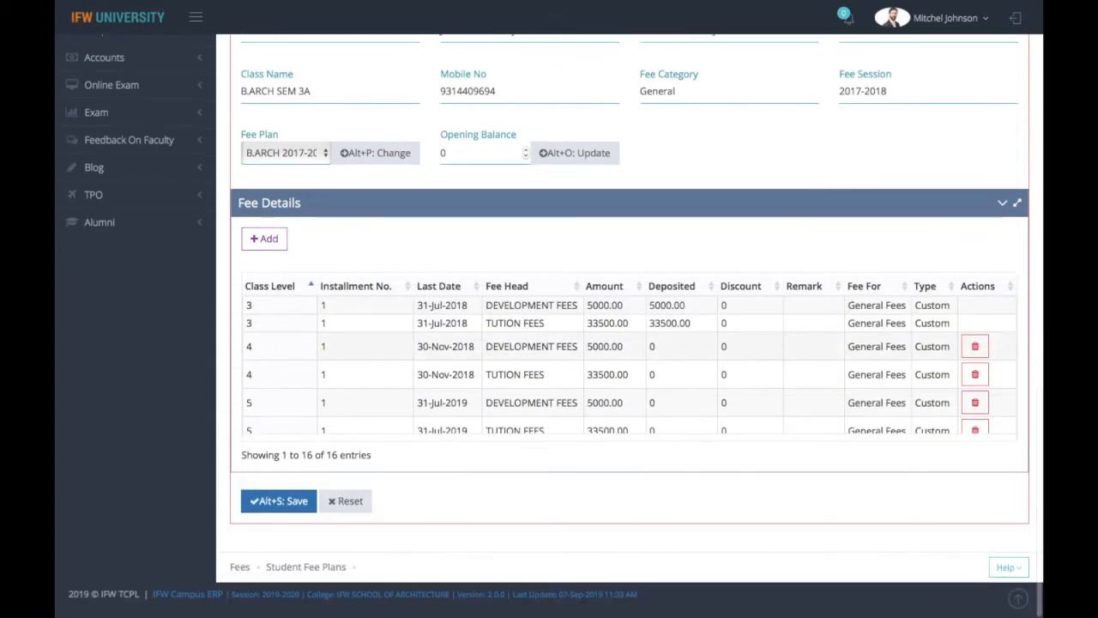
pyautogui.press('Up')
pyautogui.press('Up')
pyautogui.press('Up')
pyautogui.press('Up')
pyautogui.press('Up')
pyautogui.press('Up')
pyautogui.press('Up')
pyautogui.press('Up')
pyautogui.press('Up')
pyautogui.press('Up')
pyautogui.press('Up')
pyautogui.press('Up')
pyautogui.press('Up')
pyautogui.press('Up')
pyautogui.press('Up')
pyautogui.press('Up')
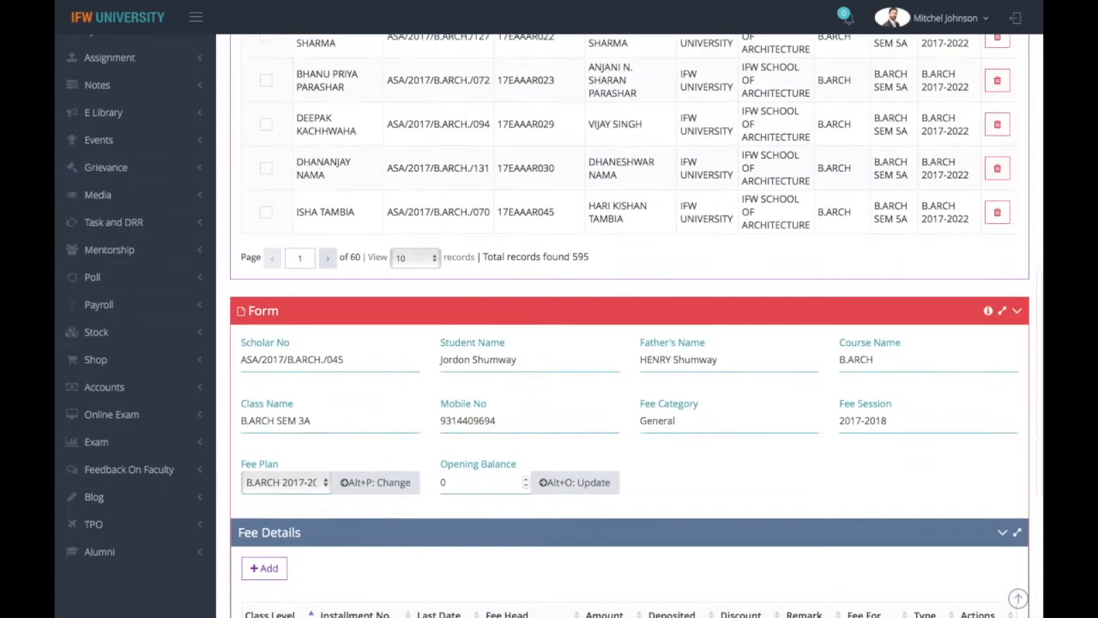
# Load the fee plan record of the last student on the first listing page and check which fee plans can be chosen
pyautogui.click(267, 322)
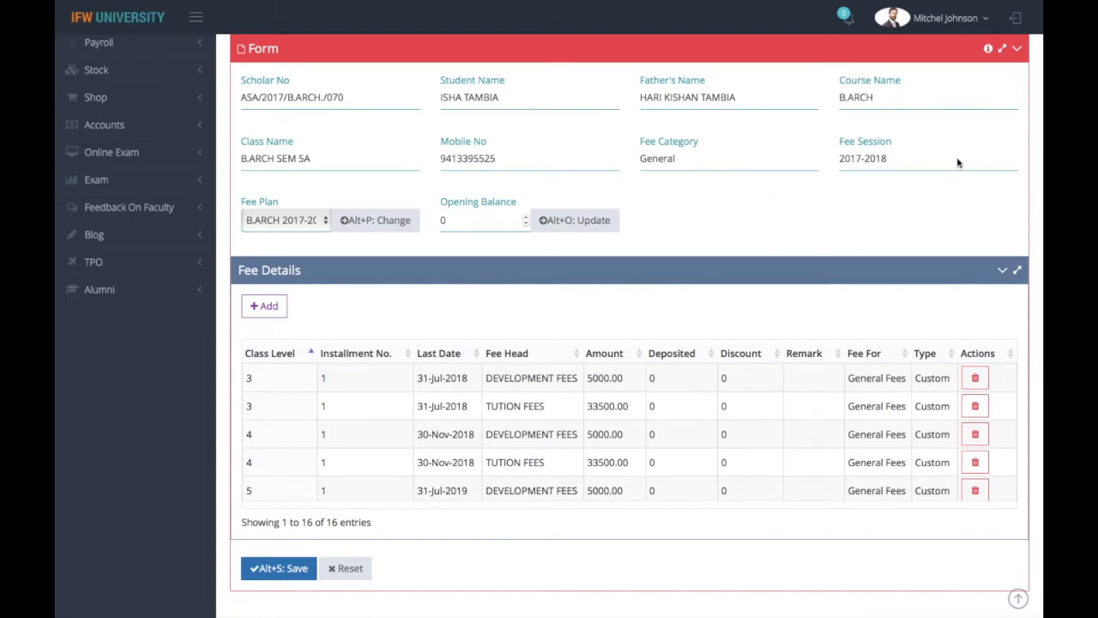
pyautogui.click(288, 223)
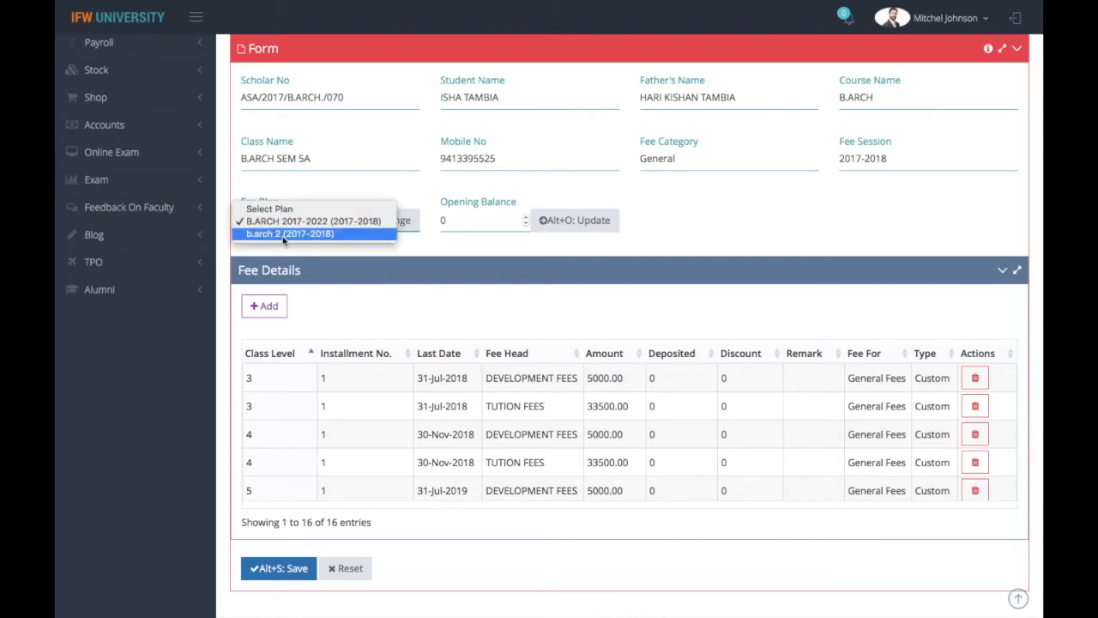
pyautogui.click(284, 225)
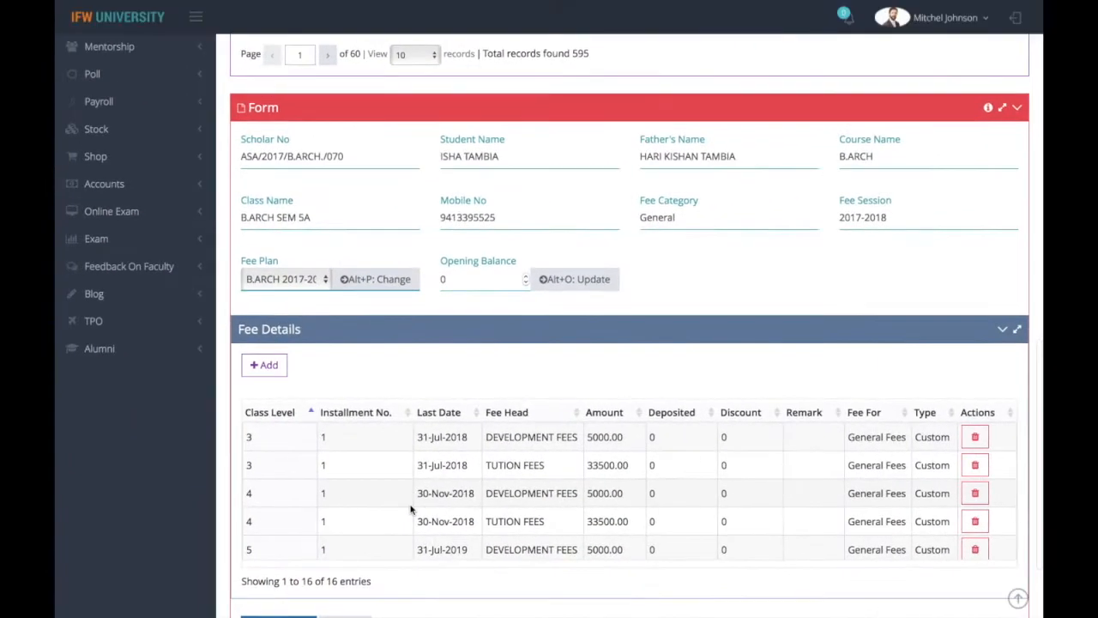
pyautogui.click(283, 279)
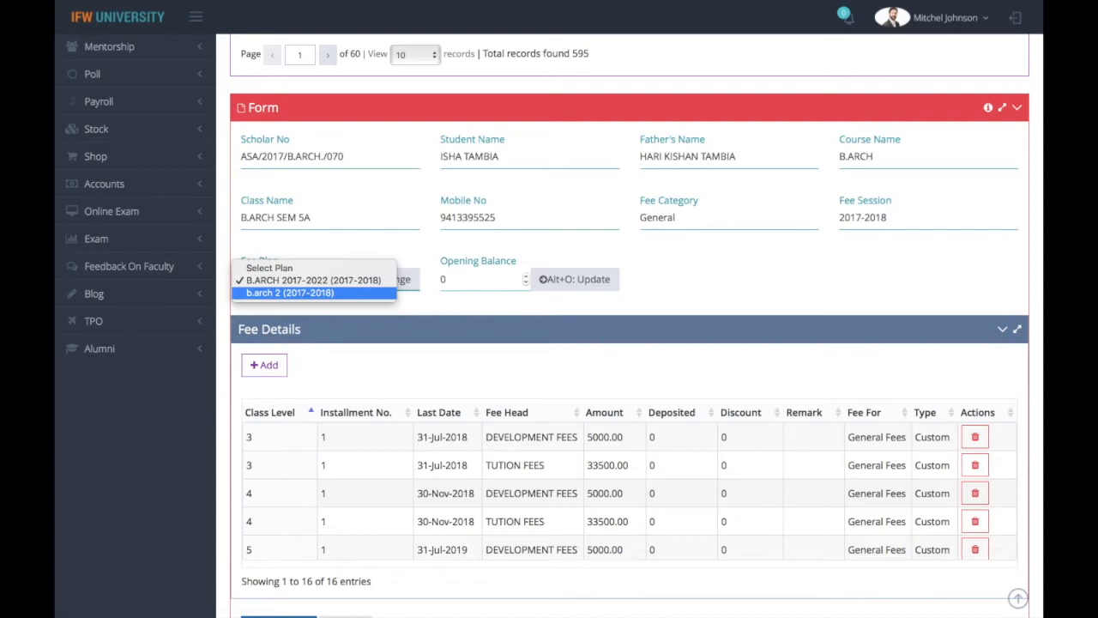
pyautogui.click(330, 317)
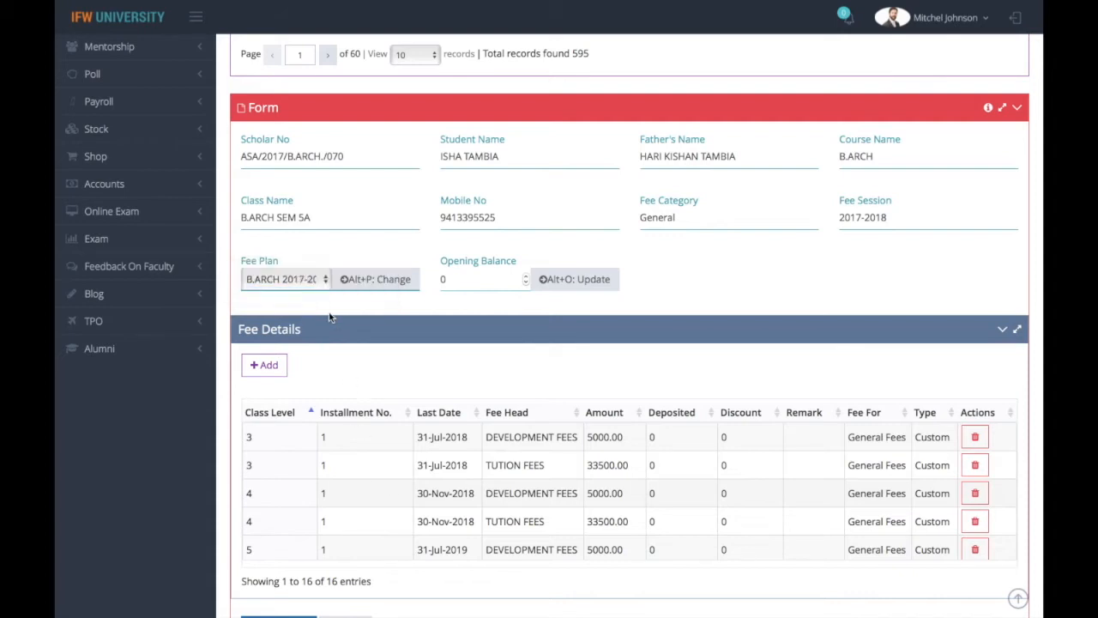
pyautogui.scroll(-3, 331, 316)
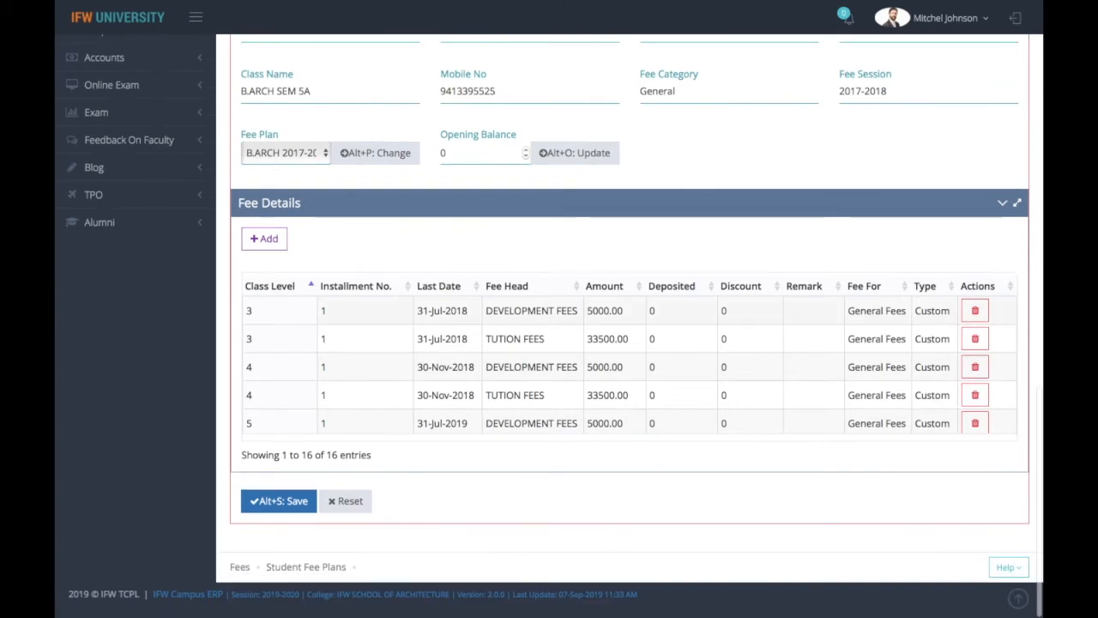
# Add an Admit Card Fee of 3000 with last date 30-Sep-2019 to the student's fee details for class level 1, installment 1
pyautogui.click(268, 240)
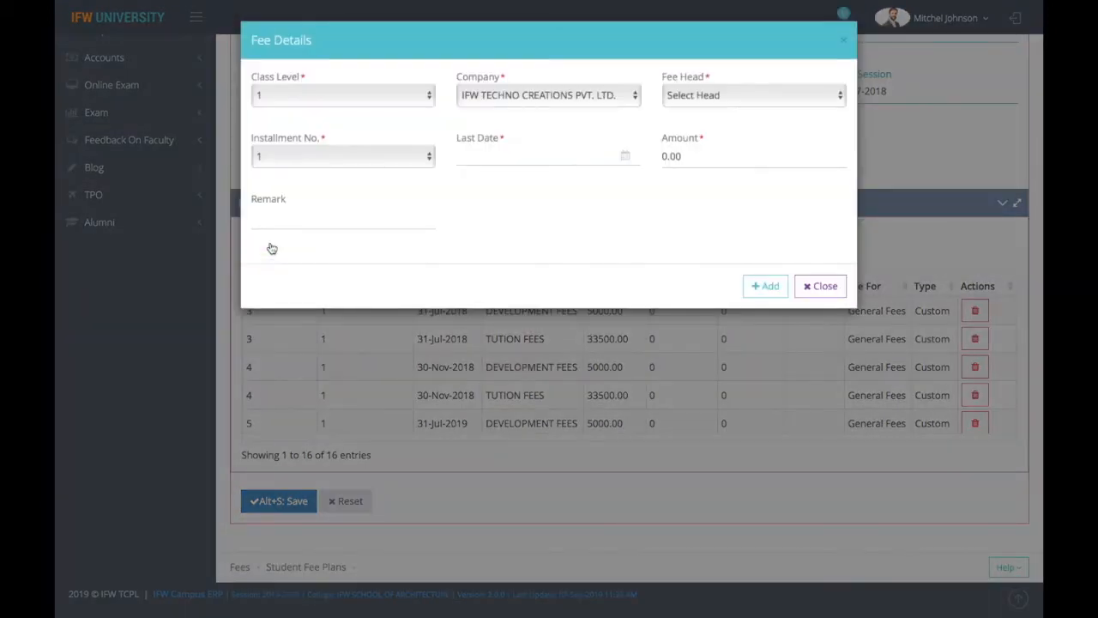
pyautogui.click(532, 152)
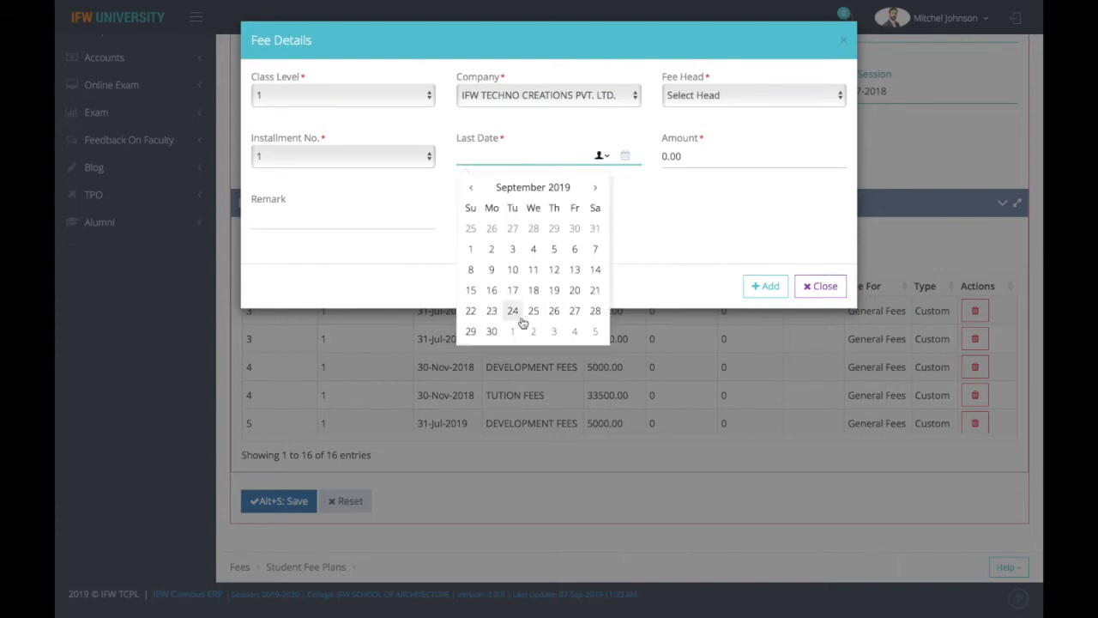
pyautogui.click(491, 331)
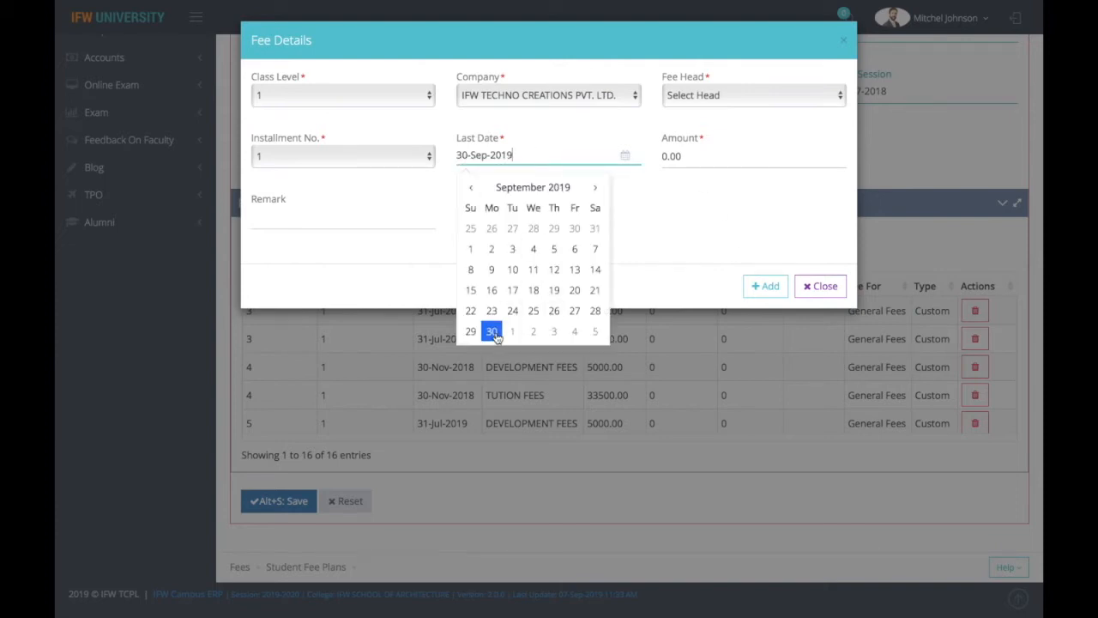
pyautogui.click(719, 156)
pyautogui.press('BackSpace')
pyautogui.press('BackSpace')
pyautogui.press('BackSpace')
pyautogui.press('BackSpace')
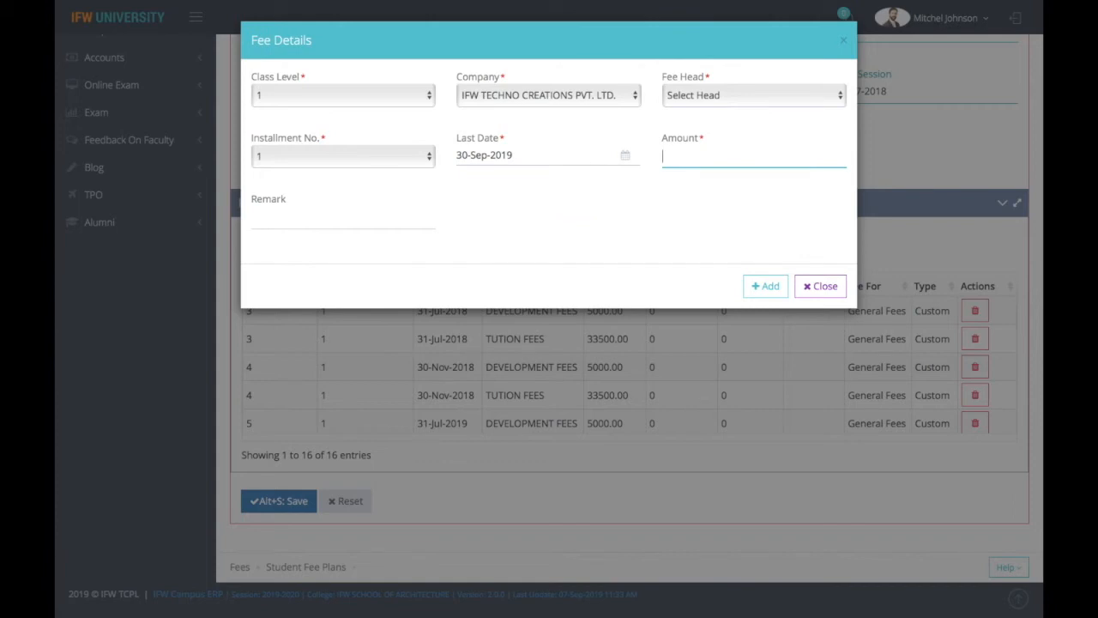
pyautogui.write('3000')
pyautogui.click(748, 93)
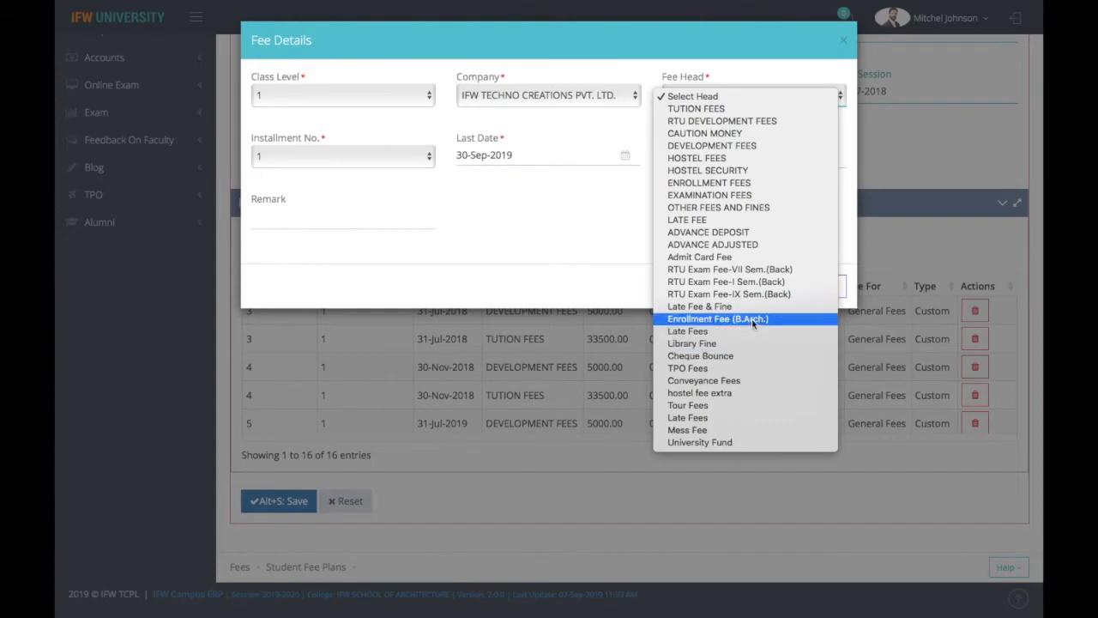
pyautogui.click(757, 257)
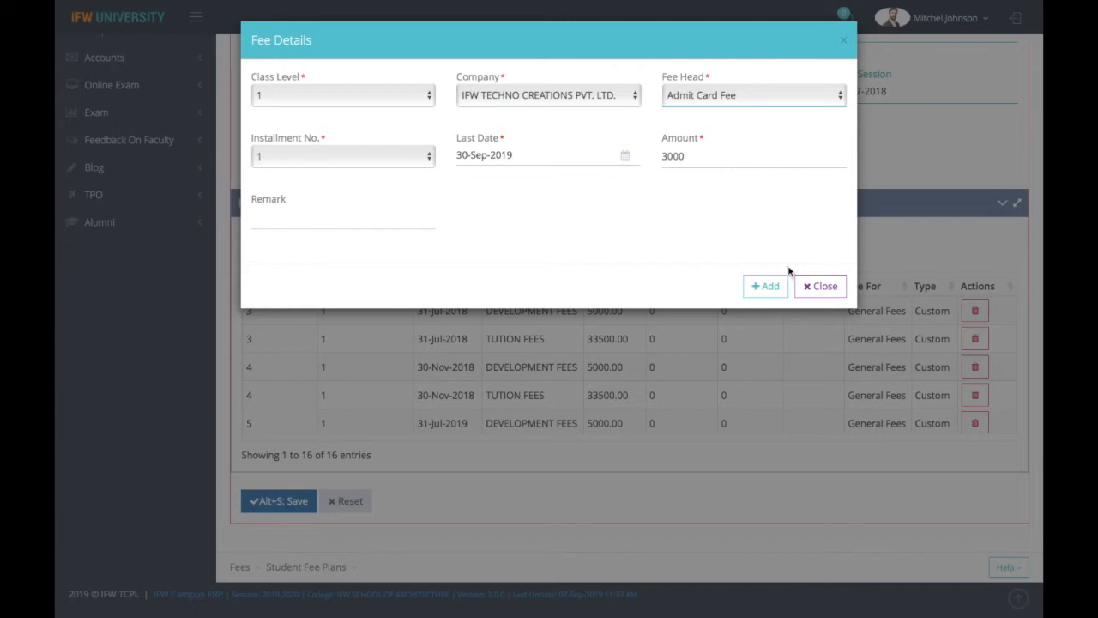
pyautogui.click(766, 288)
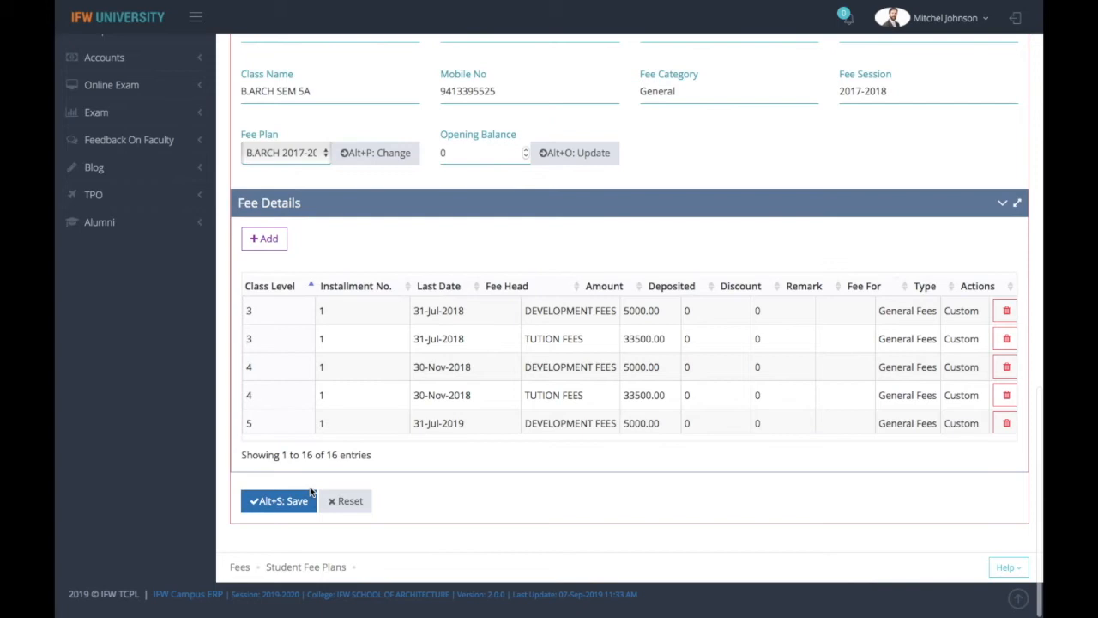
# Leave the student fee plans and open the Fee Discounts master of the Fees module
pyautogui.scroll(4, 780, 282)
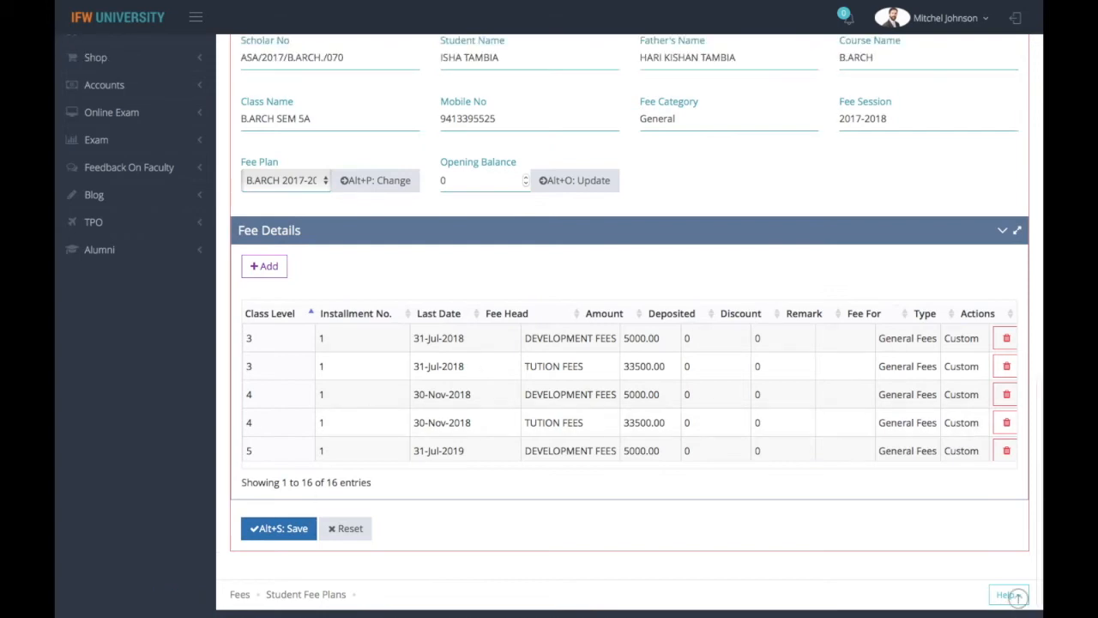
pyautogui.scroll(3, 629, 326)
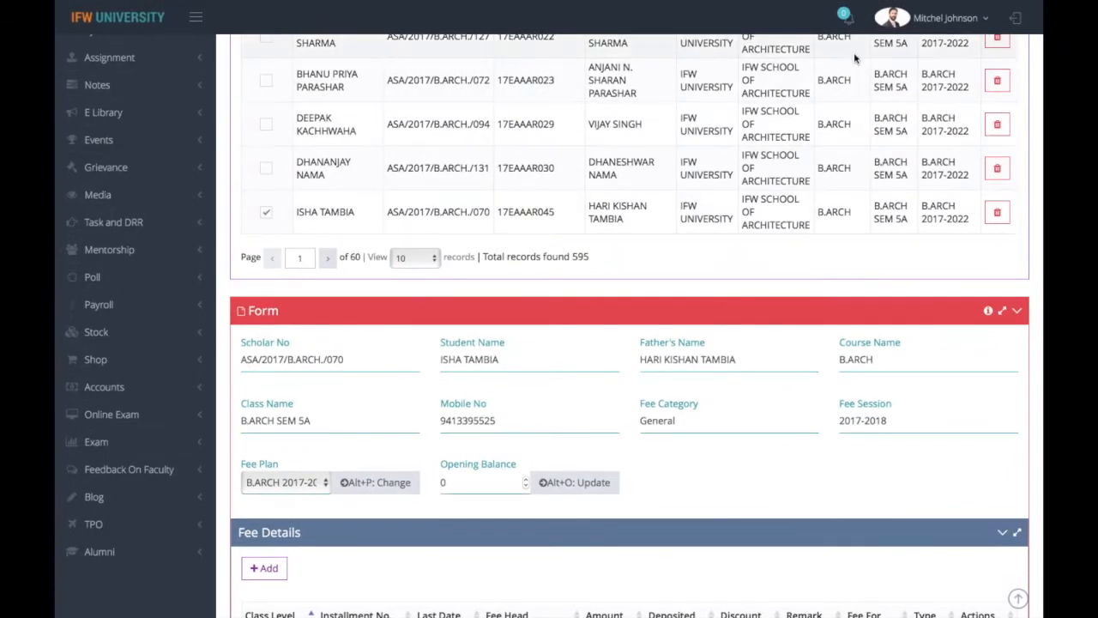
pyautogui.scroll(6, 855, 60)
pyautogui.scroll(8, 630, 326)
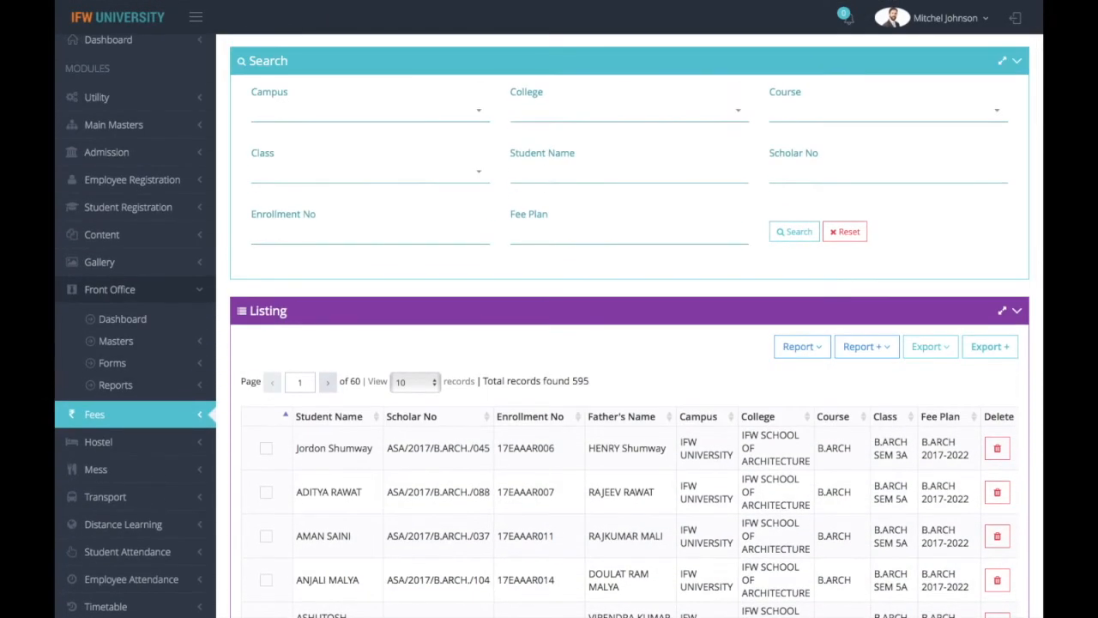
pyautogui.scroll(2, 630, 326)
pyautogui.scroll(-5, 630, 326)
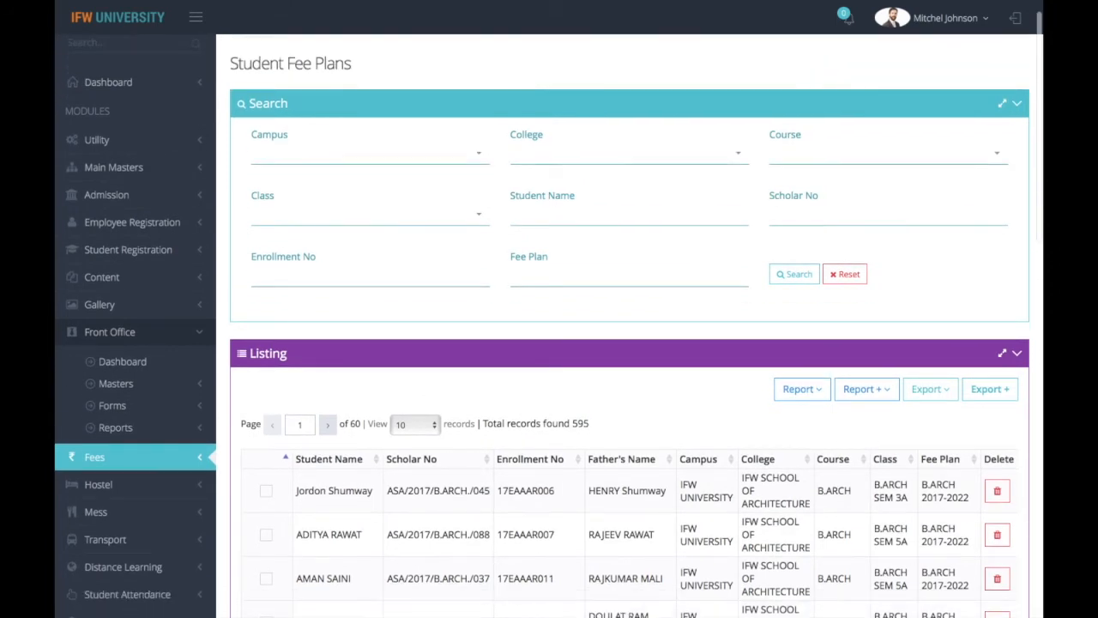
pyautogui.scroll(-1, 834, 35)
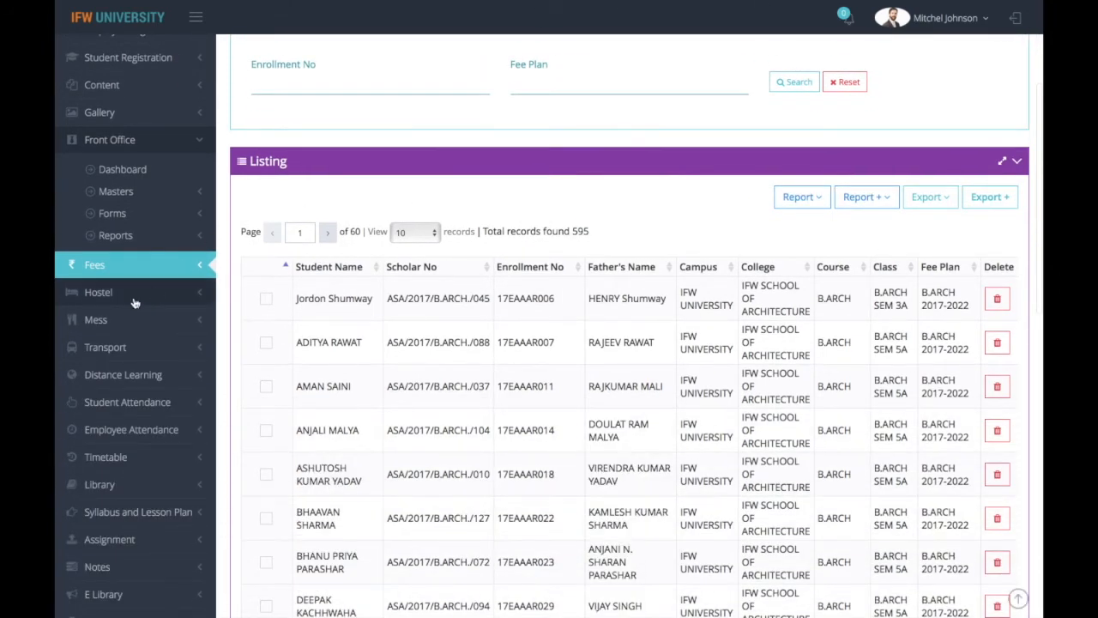
pyautogui.click(121, 272)
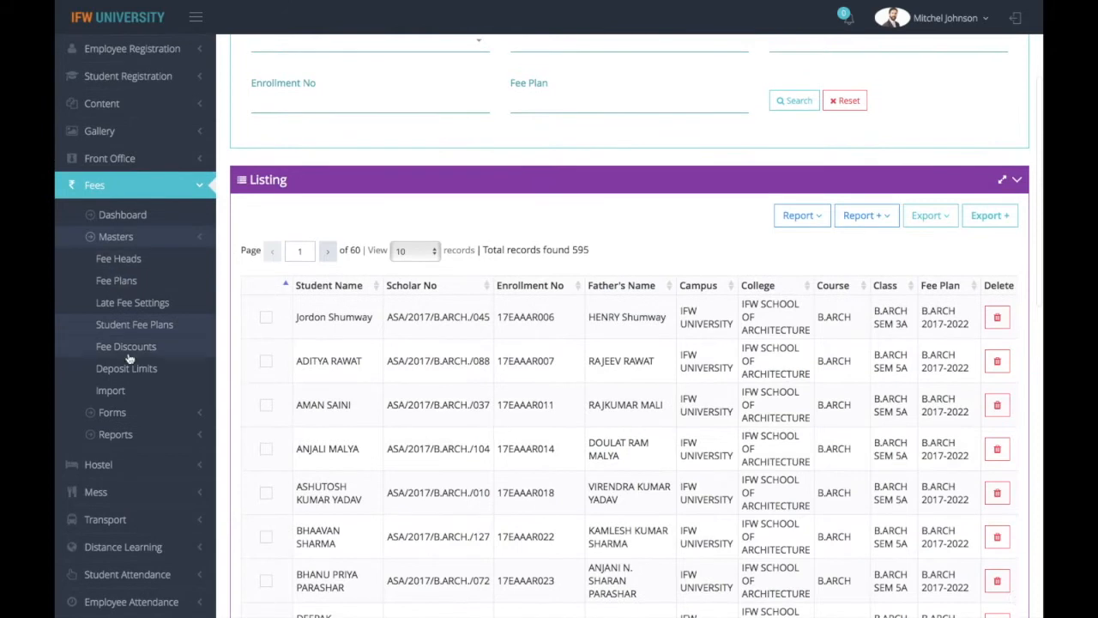
pyautogui.click(127, 350)
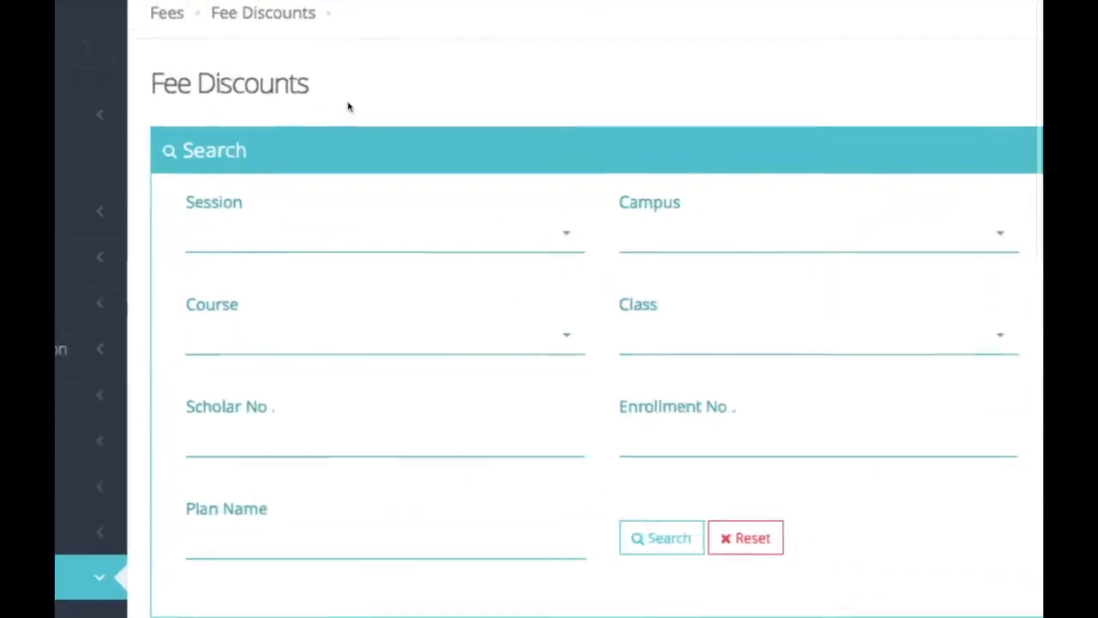
# Start a new fee discount for campus IFW UNIVERSITY and college IFW SCHOOL OF ARCHITECTURE
pyautogui.scroll(-5, 348, 106)
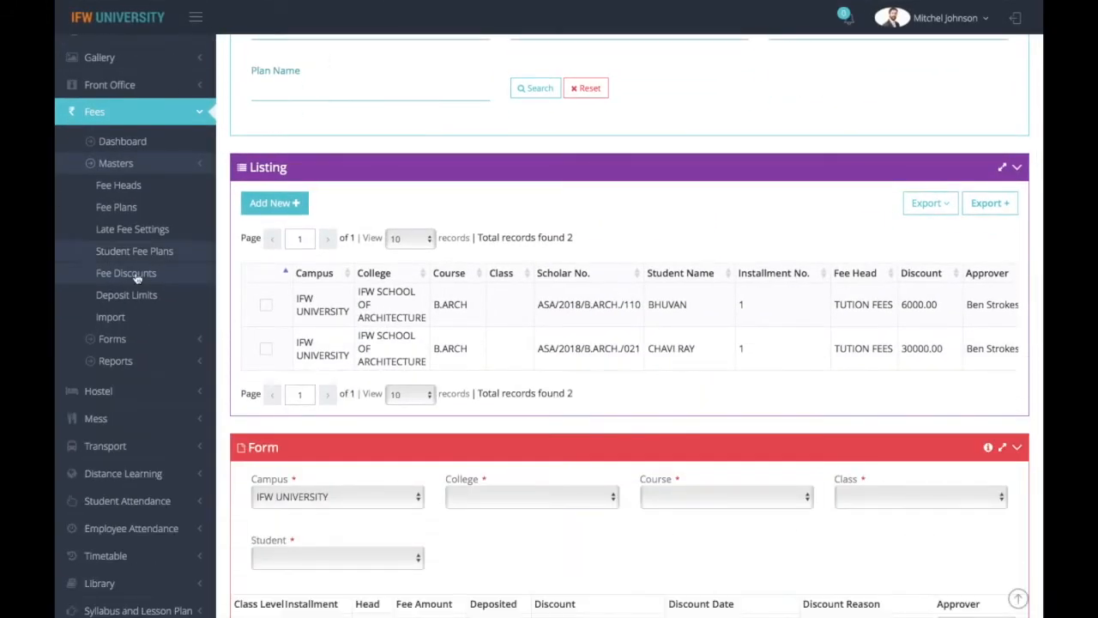
pyautogui.click(269, 204)
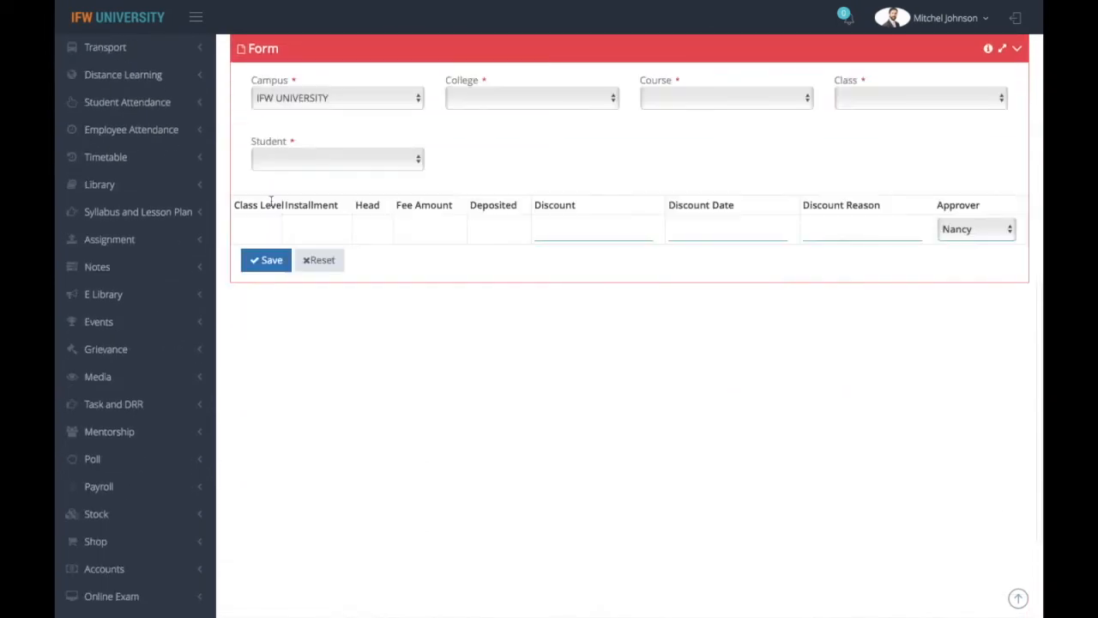
pyautogui.click(359, 101)
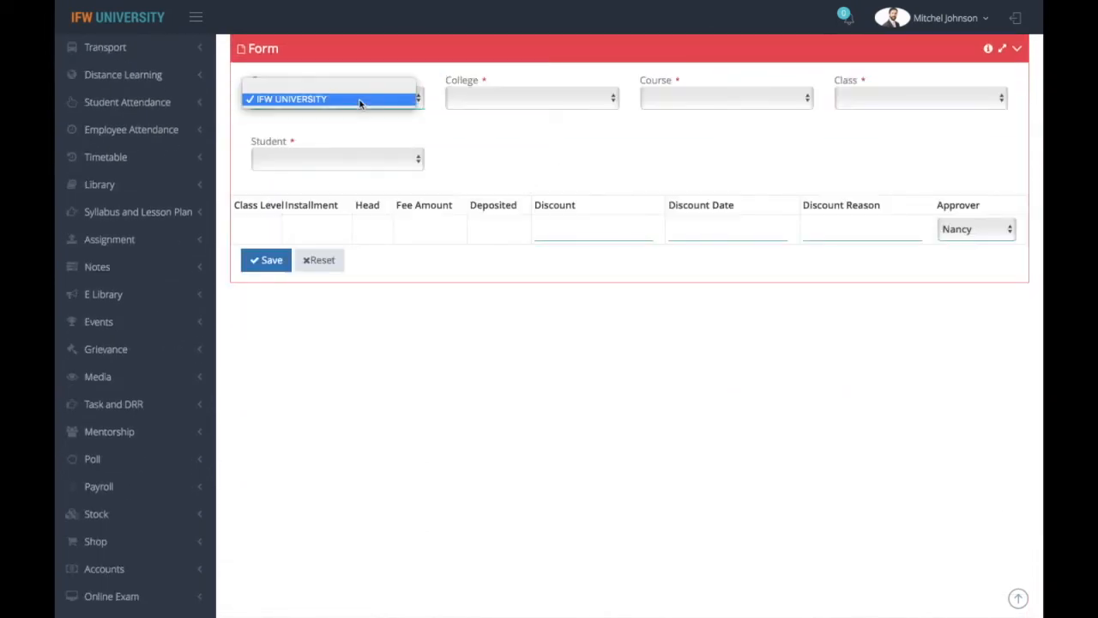
pyautogui.click(327, 112)
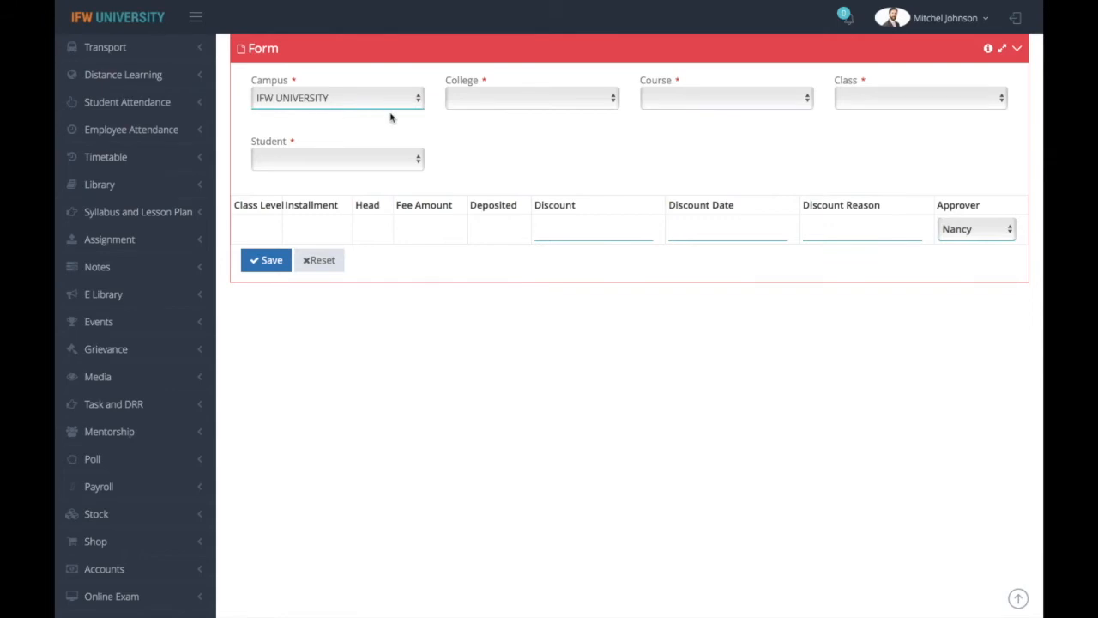
pyautogui.click(502, 101)
pyautogui.click(503, 129)
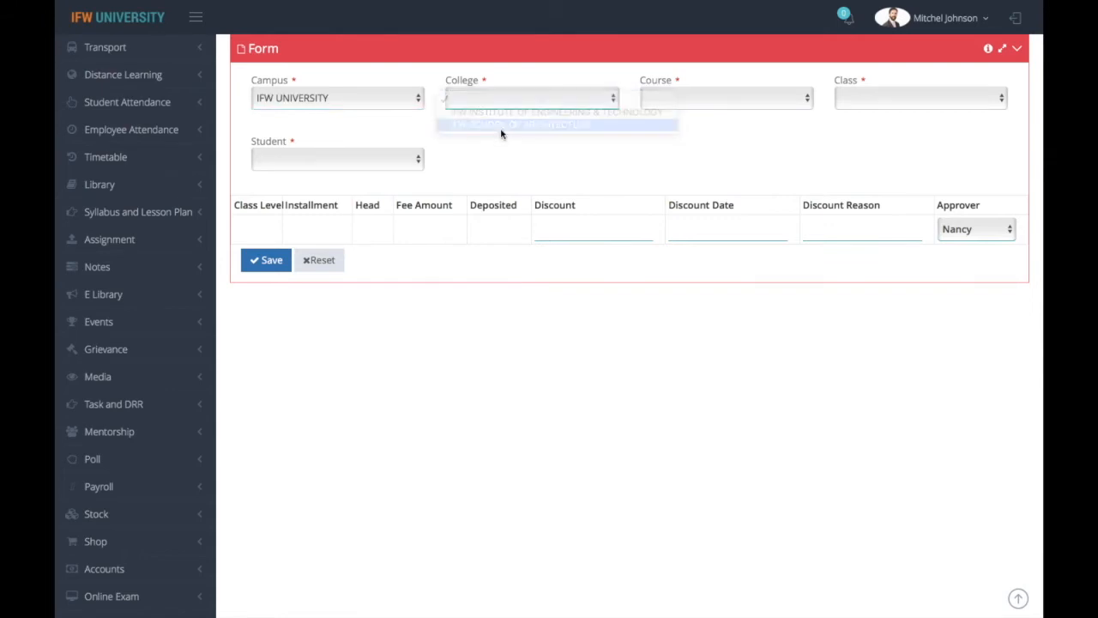
# Choose course B.ARCH and class B.ARCH SEM 3A, and select the student who receives the discount
pyautogui.click(740, 101)
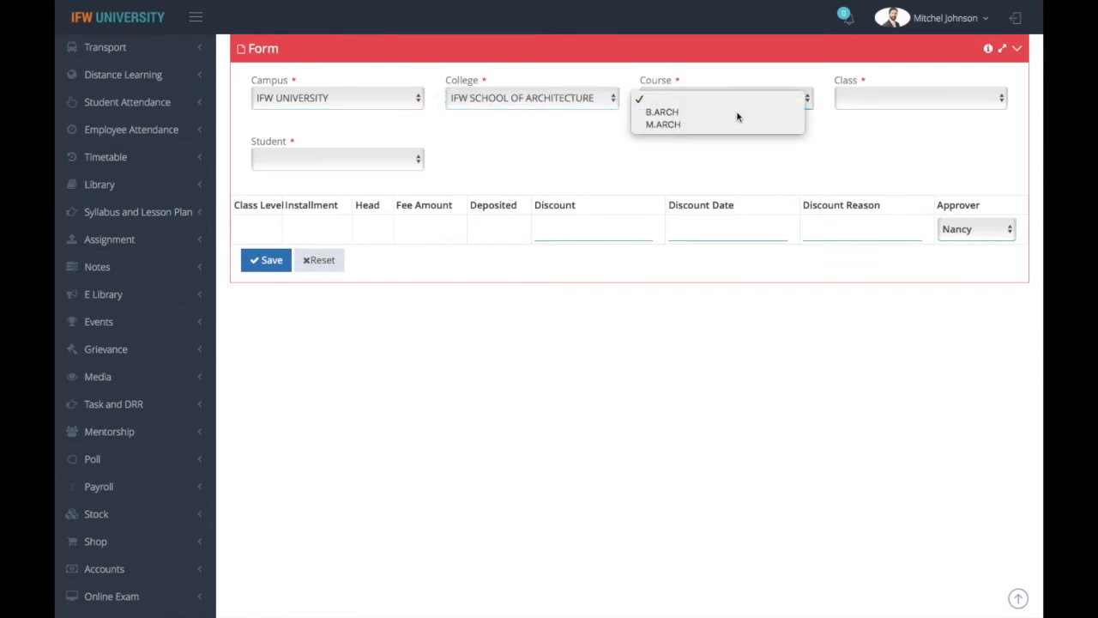
pyautogui.click(738, 109)
pyautogui.click(885, 100)
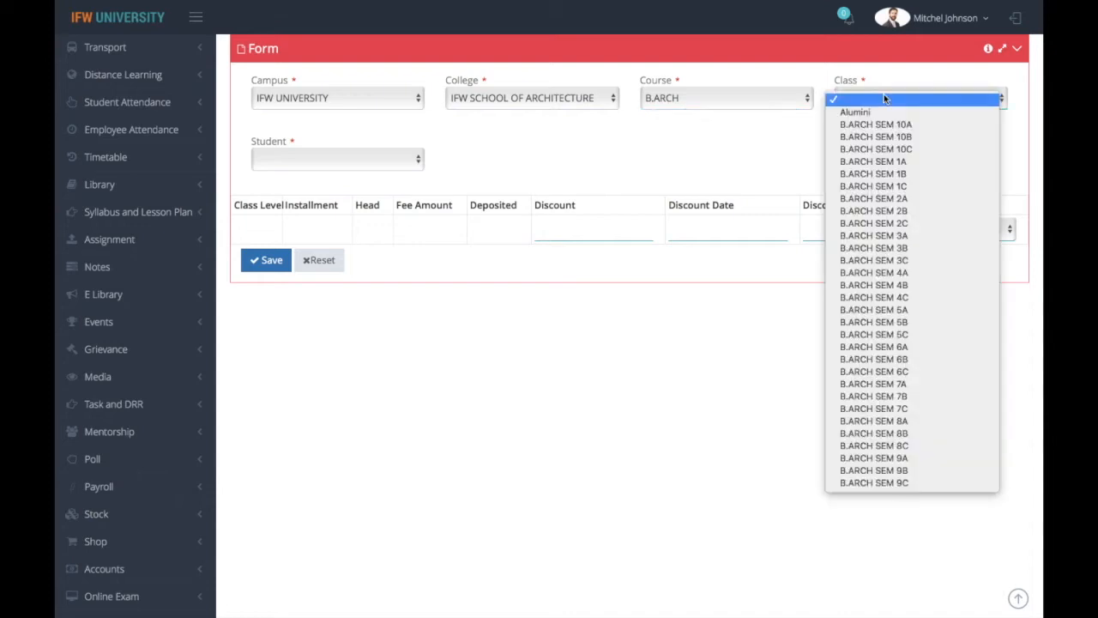
pyautogui.click(923, 237)
pyautogui.click(335, 160)
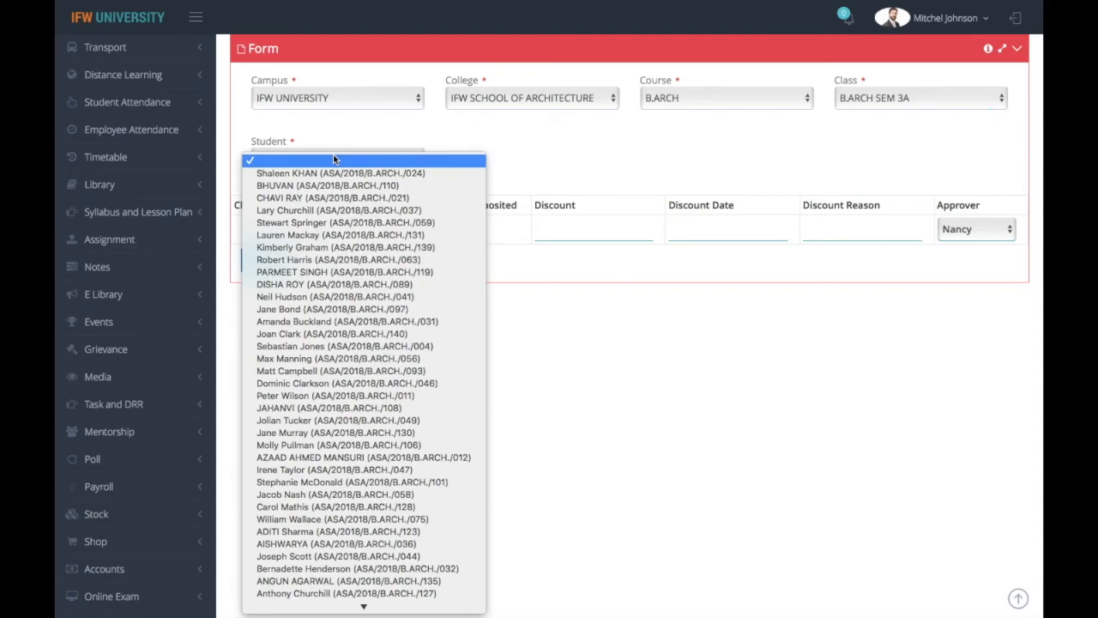
pyautogui.click(351, 357)
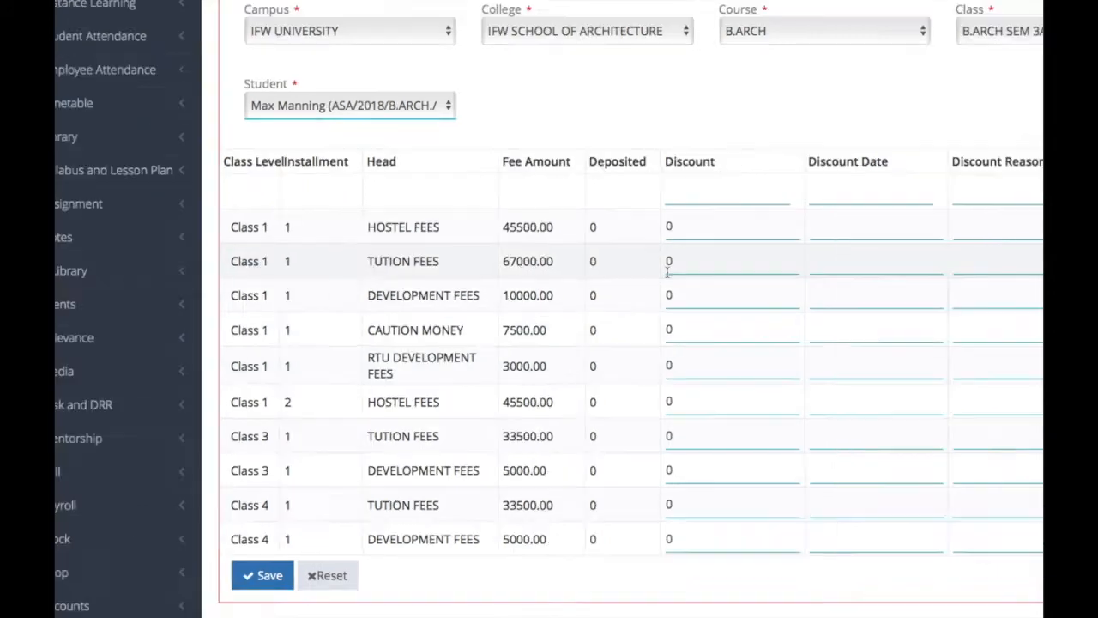
# Set the discount on the Class 1, installment 1 Hostel Fees to 5000
pyautogui.click(640, 234)
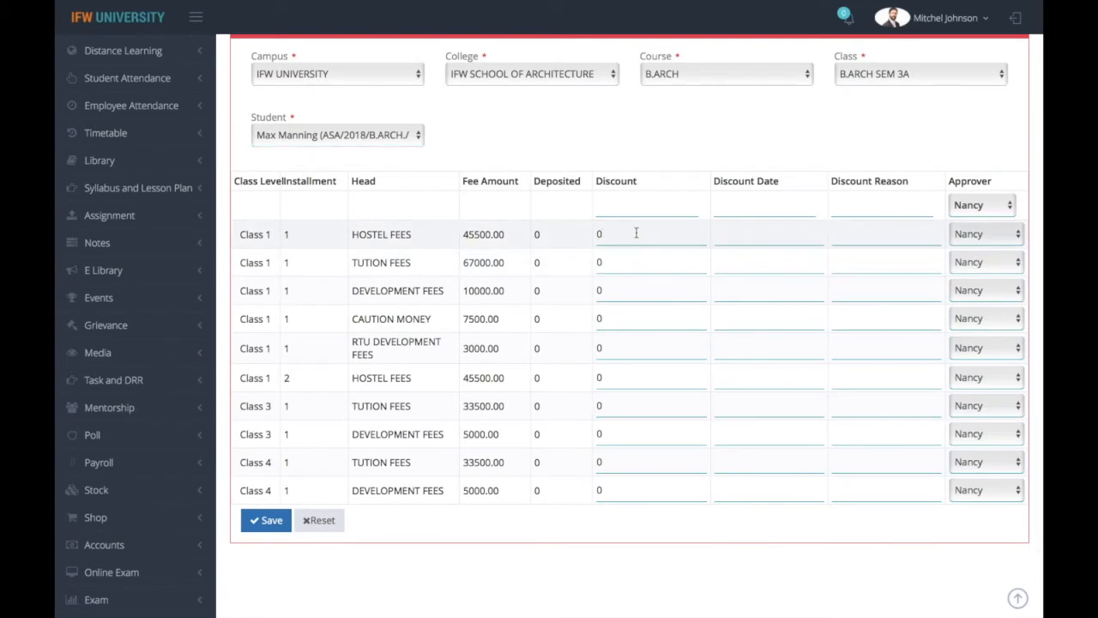
pyautogui.press('BackSpace')
pyautogui.write('50000')
pyautogui.press('BackSpace')
# Check the discount date calendar and the selectable approvers for the Class 1, installment 1 Hostel Fees
pyautogui.click(758, 234)
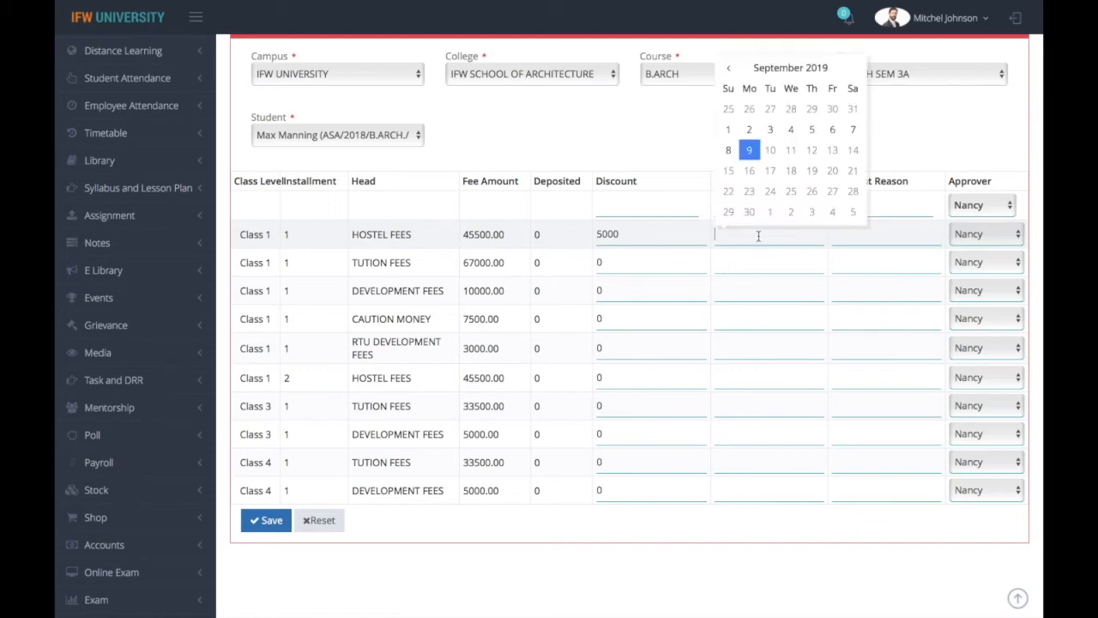
pyautogui.click(635, 146)
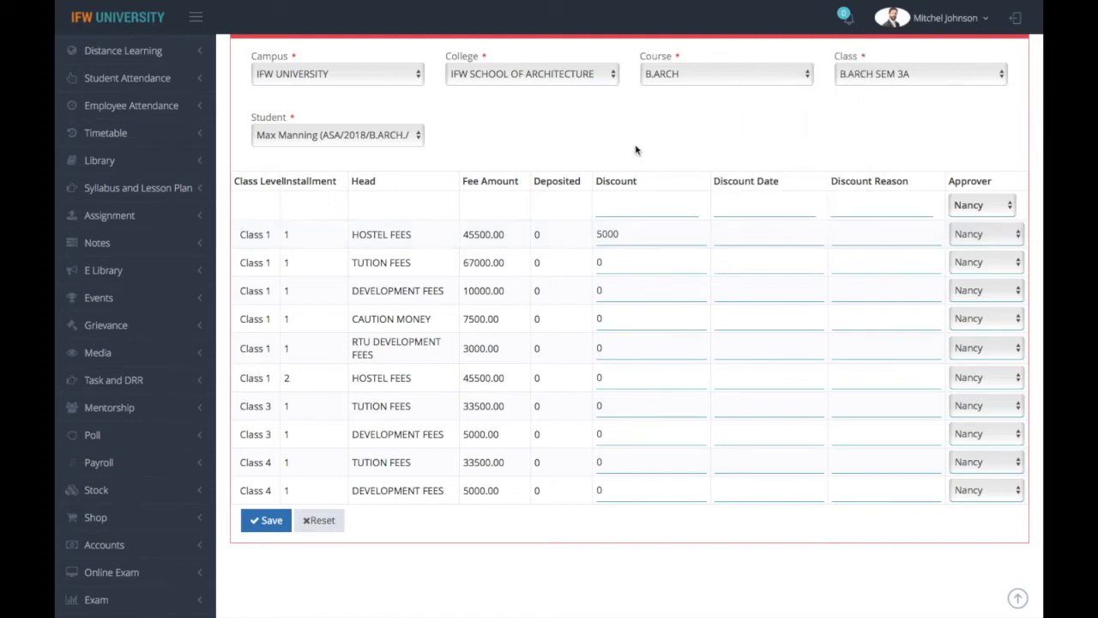
pyautogui.click(975, 240)
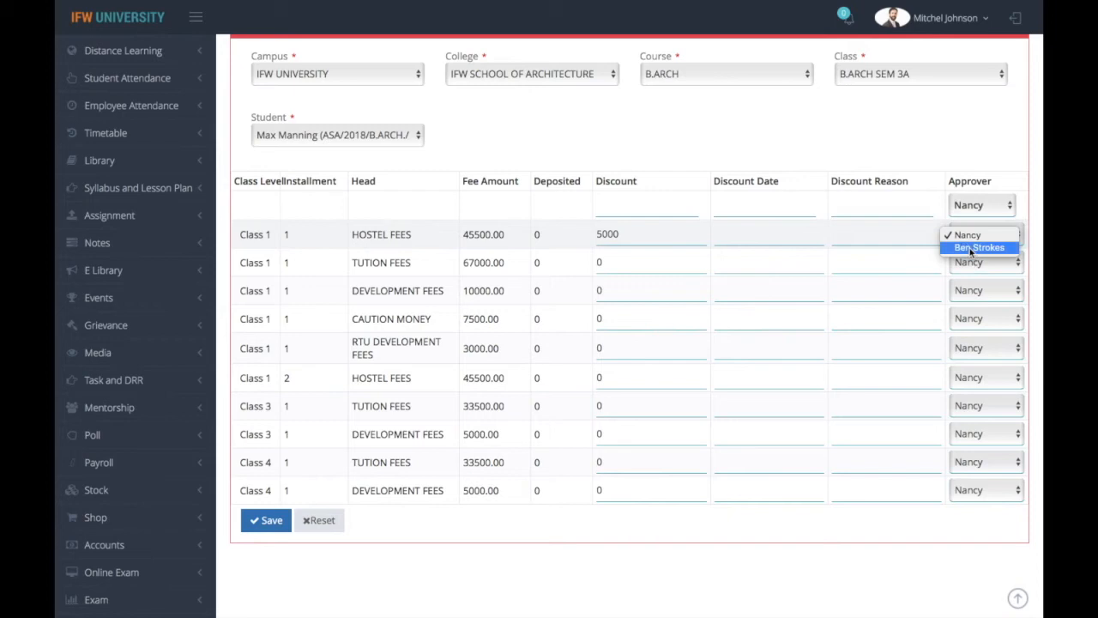
pyautogui.click(972, 248)
pyautogui.click(980, 235)
pyautogui.click(967, 222)
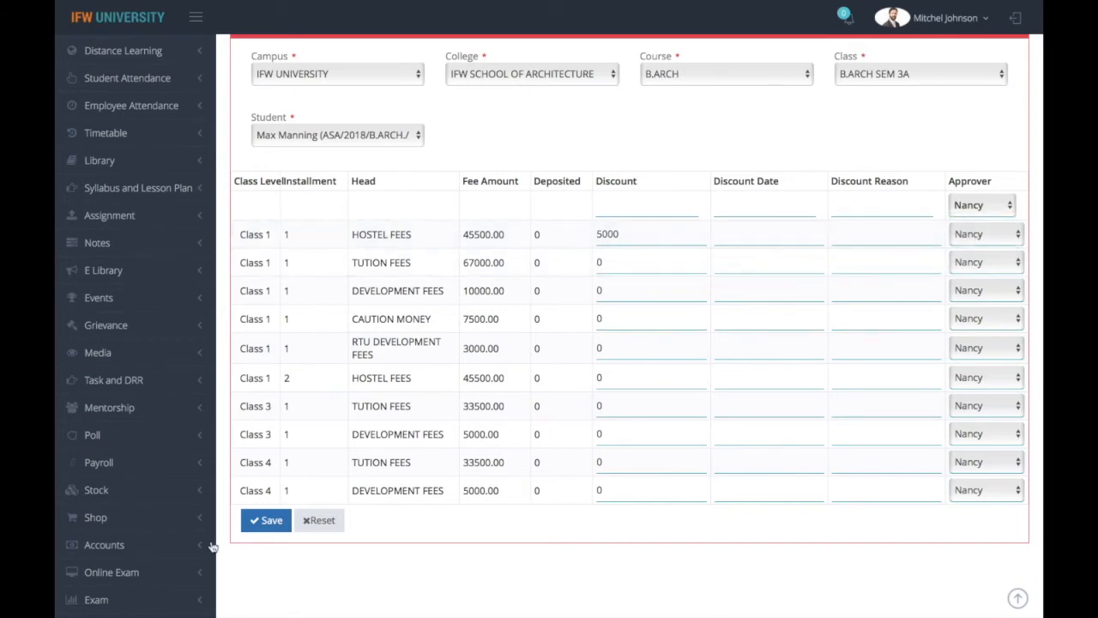
pyautogui.click(258, 529)
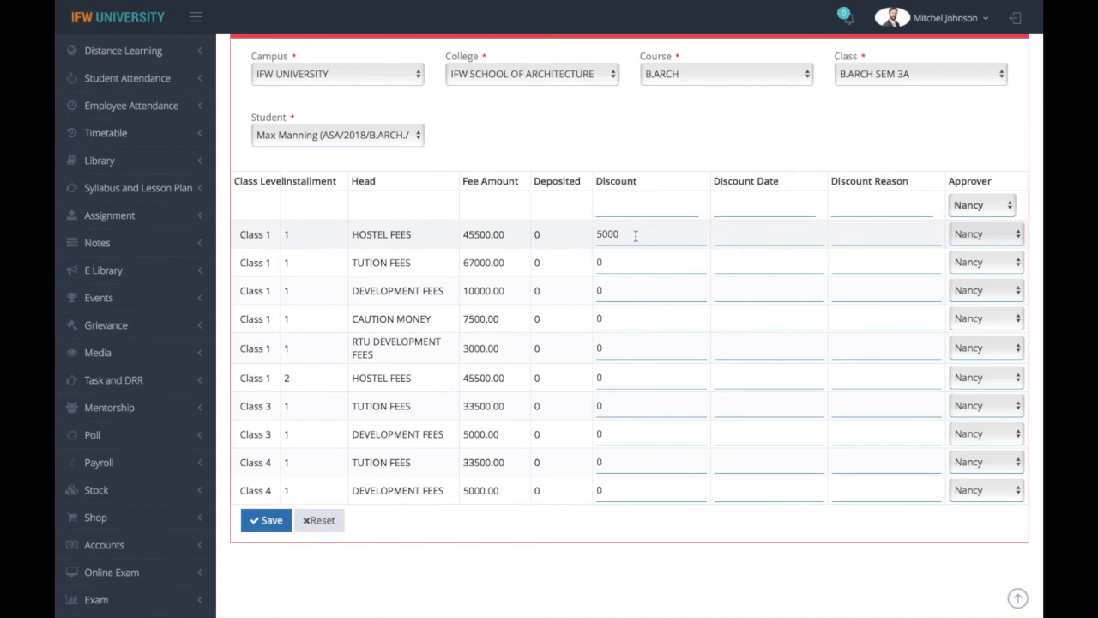
# Date the Hostel Fees discount 02/Sep/2019, enter the reason "Scholar Discount", and save the fee discount
pyautogui.click(781, 239)
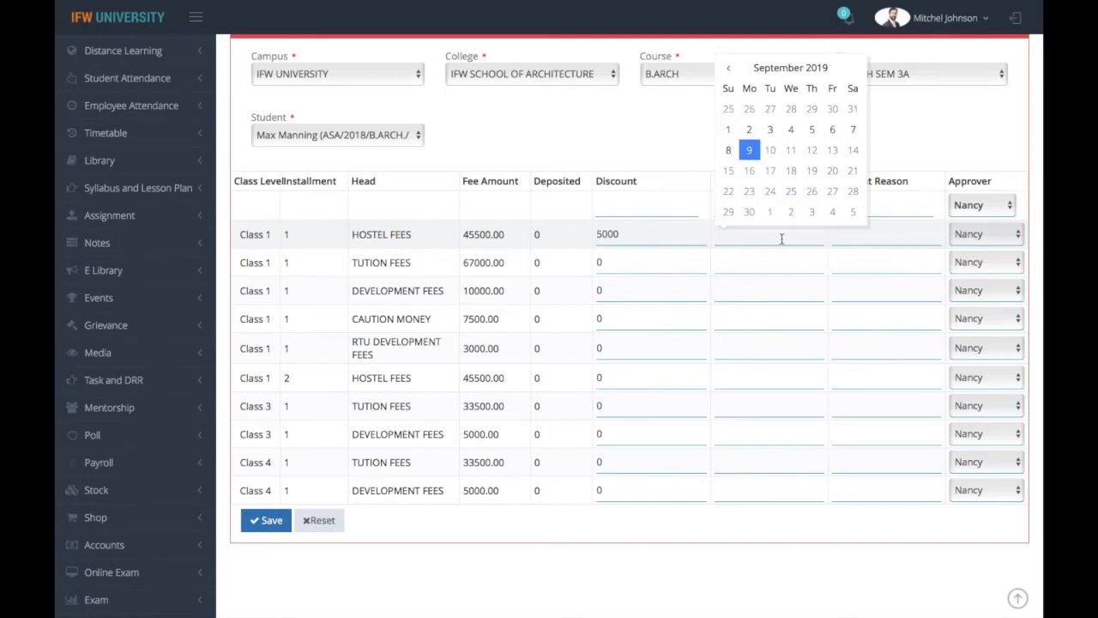
pyautogui.click(749, 130)
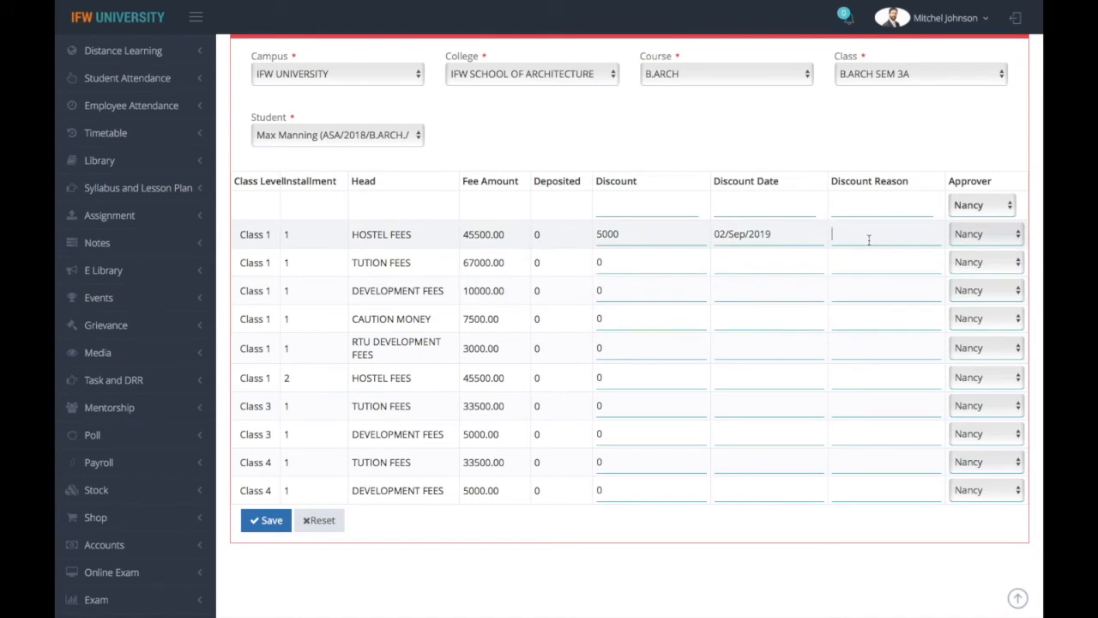
pyautogui.write('Scholar Discount')
pyautogui.click(272, 520)
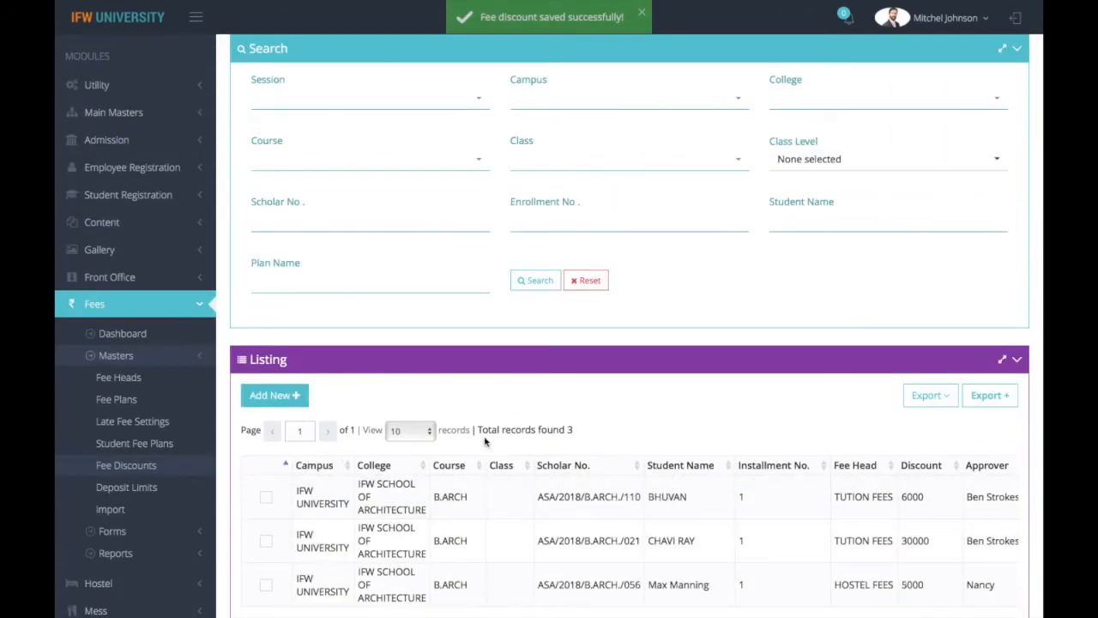
pyautogui.scroll(-5, 504, 395)
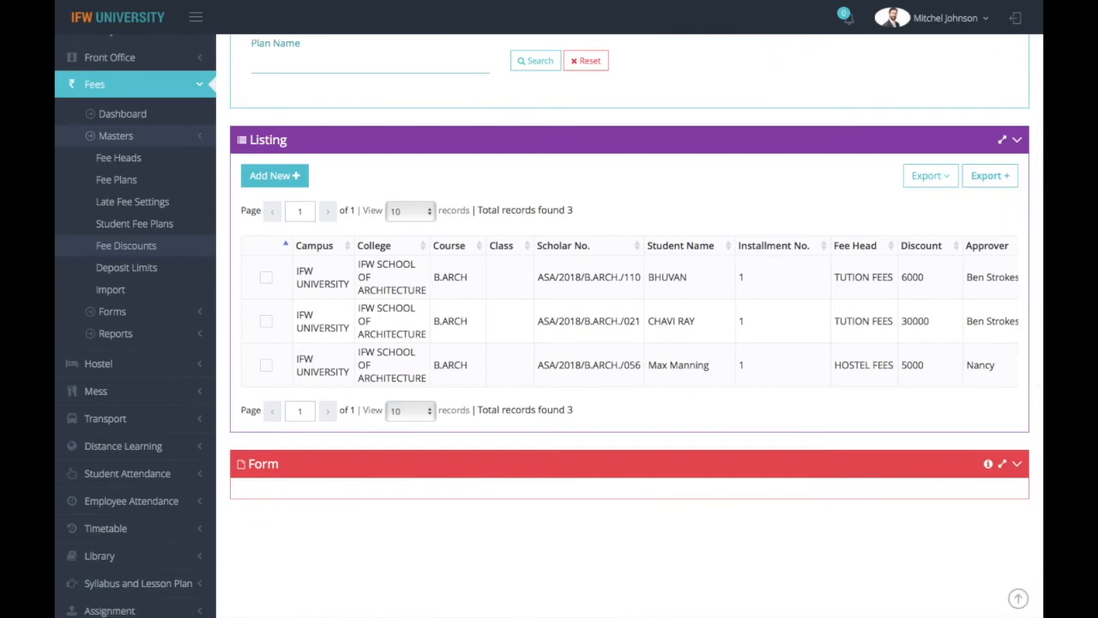
# Open the Fee Deposits form and examine the first listed student's due fees, installments and current deposition fields
pyautogui.click(158, 312)
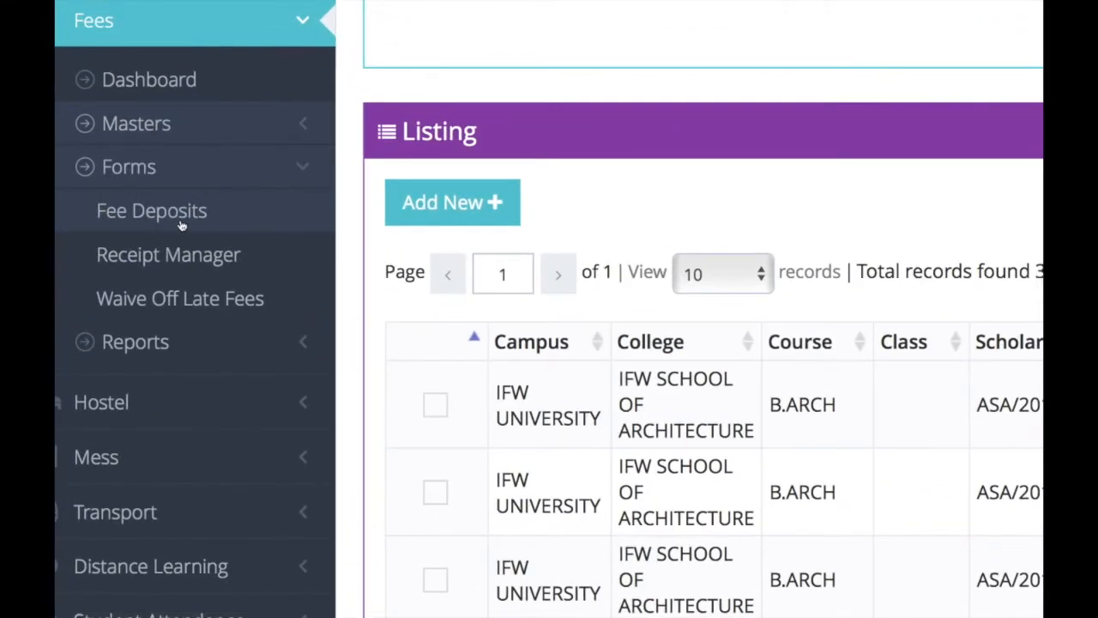
pyautogui.click(180, 219)
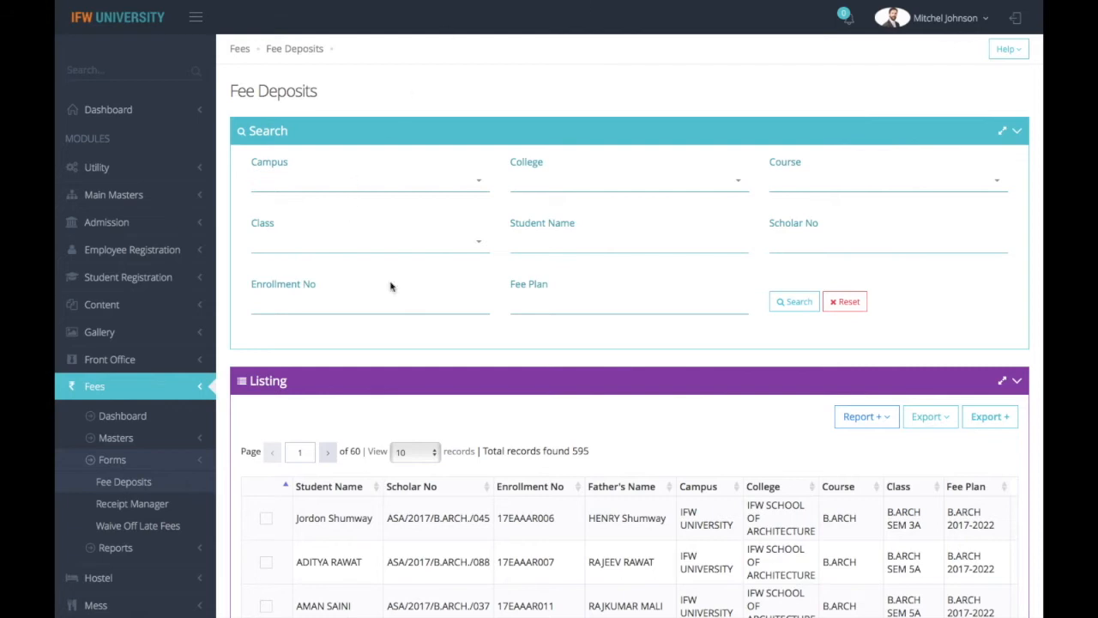
pyautogui.scroll(-10, 265, 524)
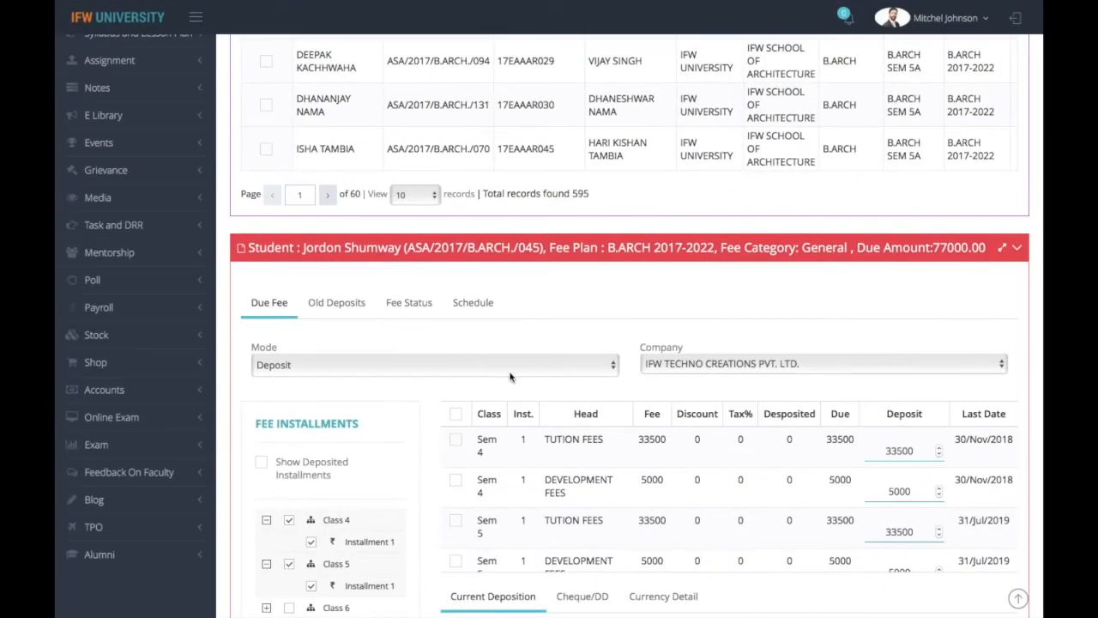
pyautogui.scroll(-3, 733, 287)
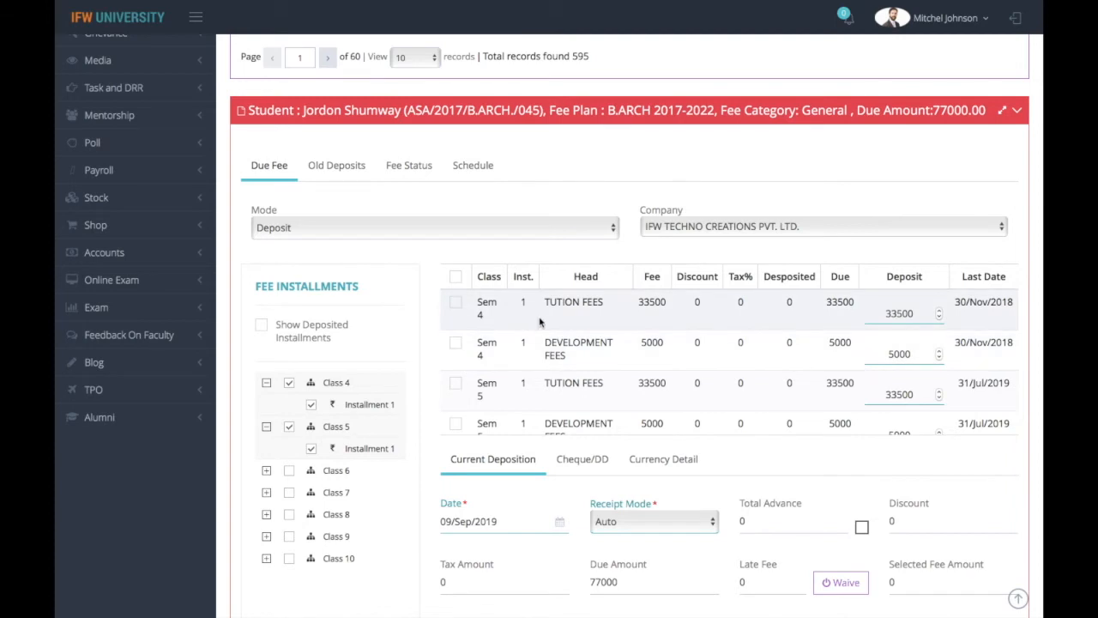
pyautogui.scroll(-1, 540, 337)
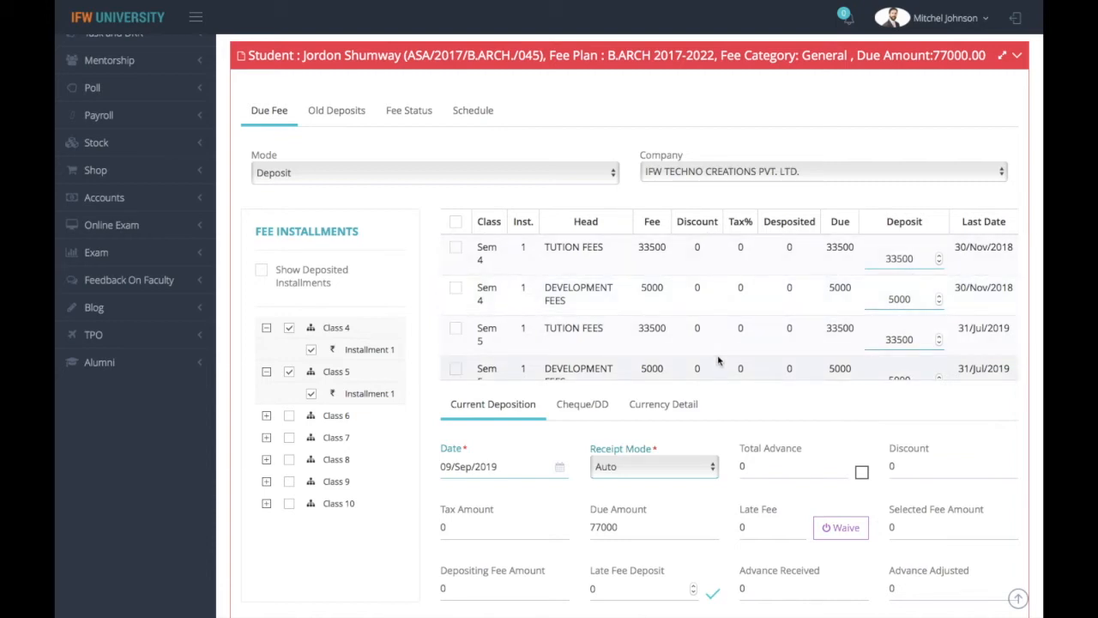
pyautogui.scroll(10, 719, 361)
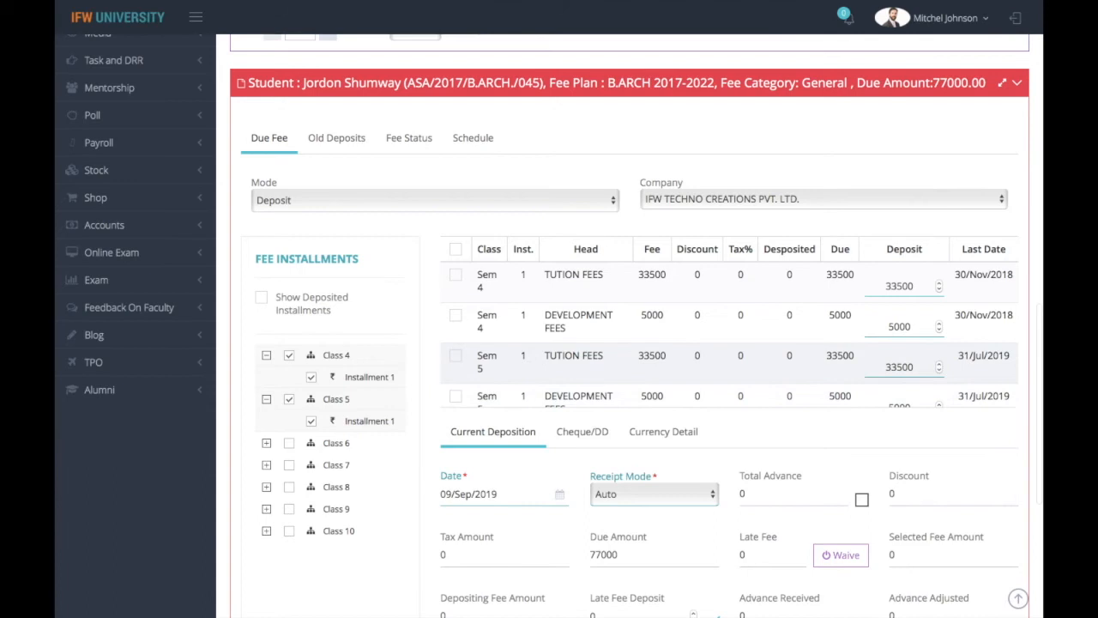
pyautogui.scroll(4, 719, 361)
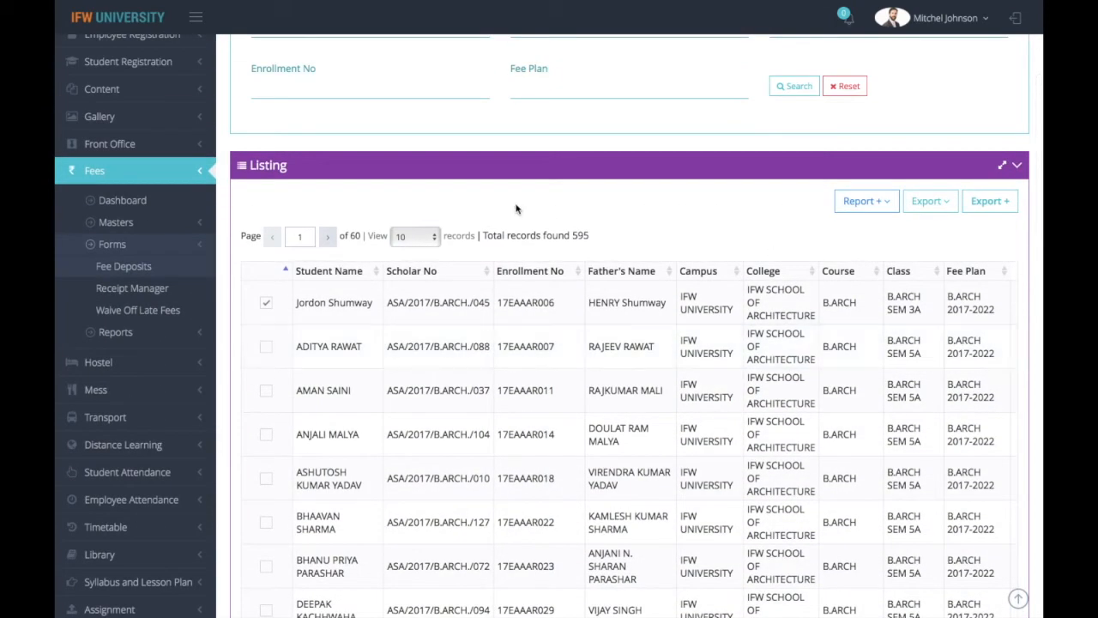
# Return to the Fee Discounts master and look up the name of the student with the Hostel Fees discount
pyautogui.click(160, 222)
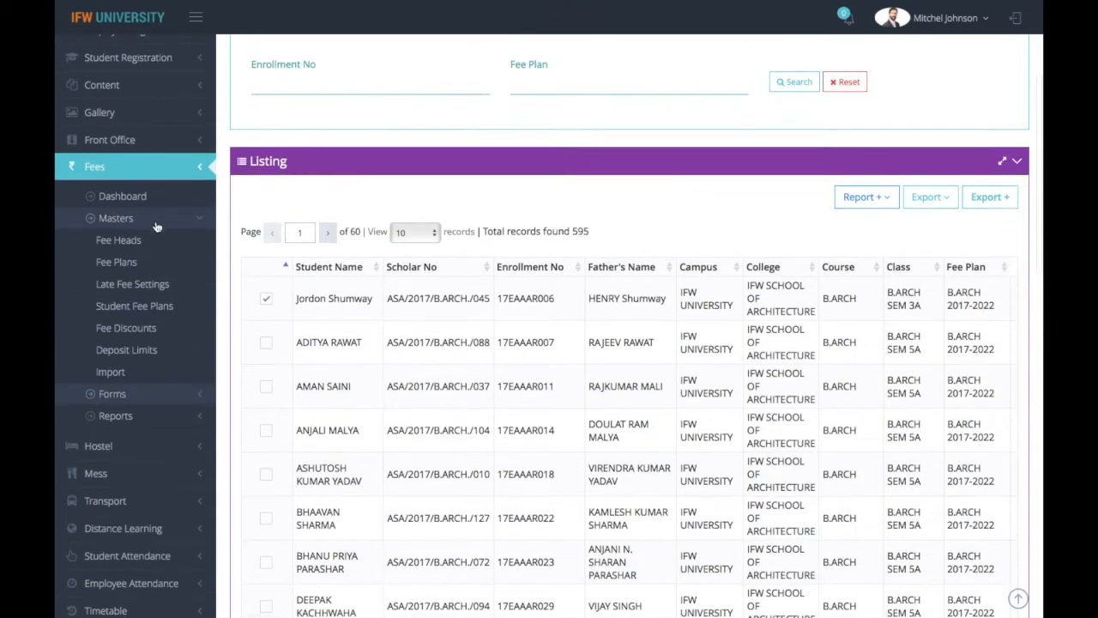
pyautogui.scroll(-1, 152, 249)
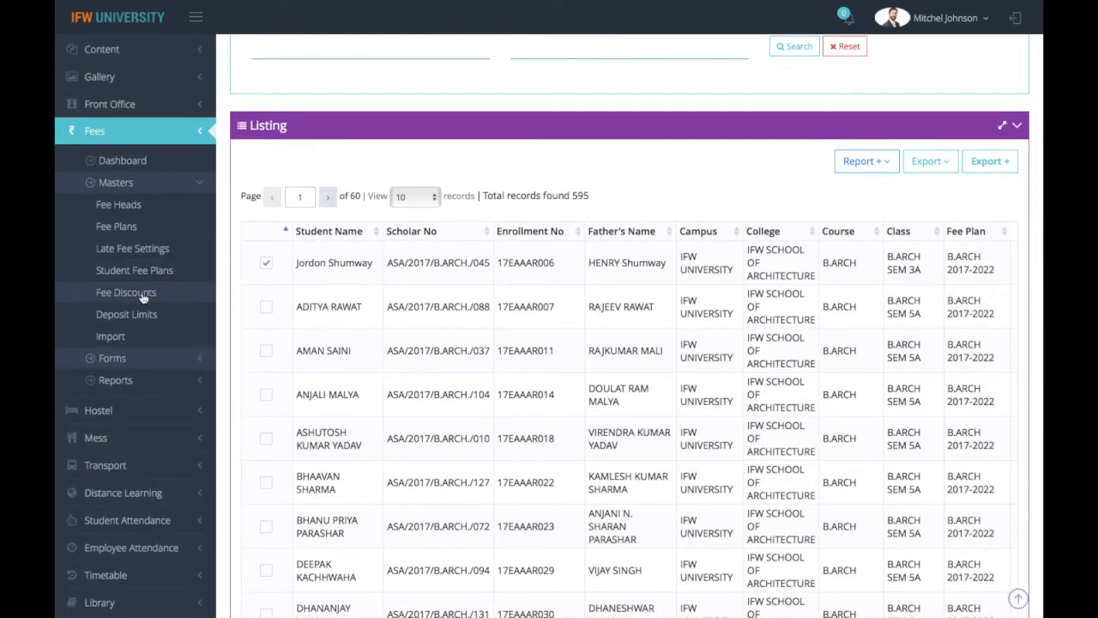
pyautogui.click(142, 294)
pyautogui.scroll(-2, 600, 421)
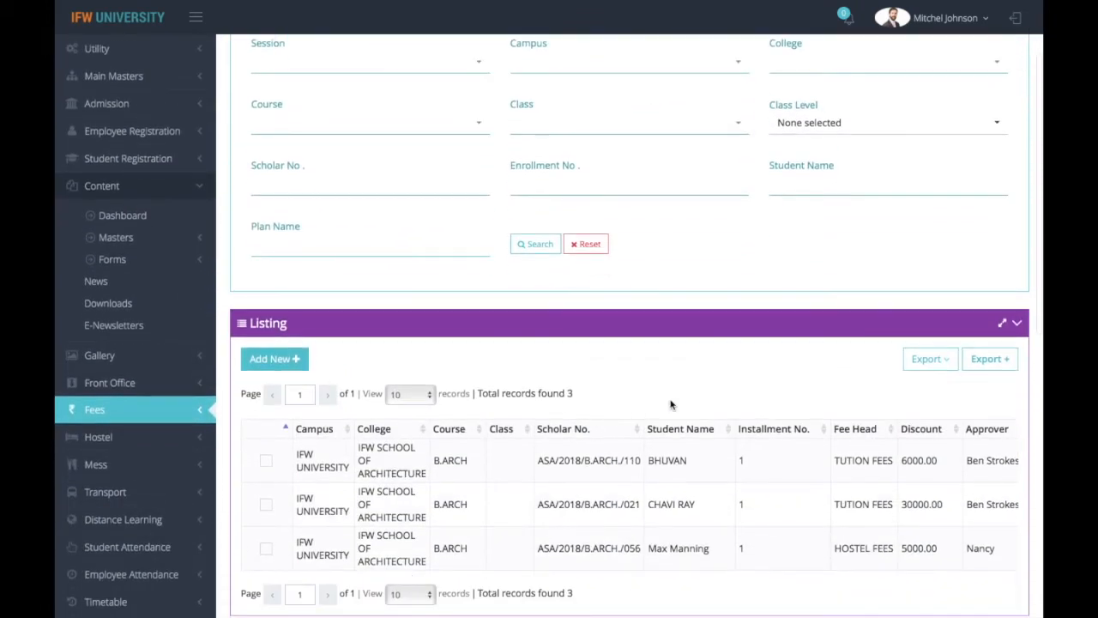
pyautogui.scroll(-3, 671, 404)
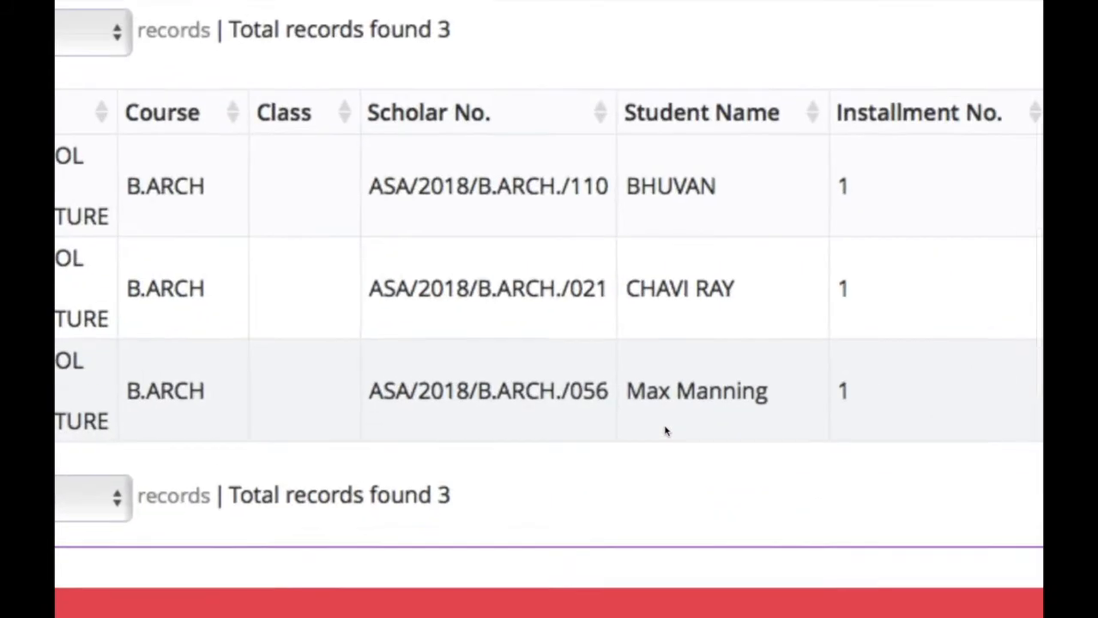
pyautogui.moveTo(628, 390); pyautogui.dragTo(792, 385)
pyautogui.click(731, 464)
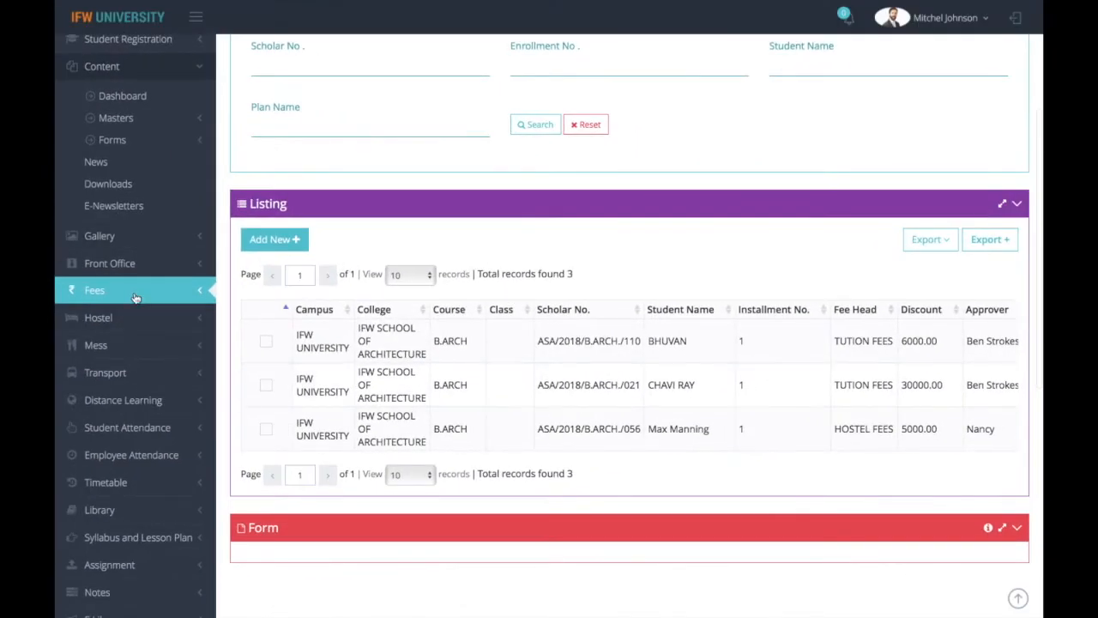
# Open the Fee Deposits form again and search its listing for the discounted student by first name
pyautogui.click(136, 298)
pyautogui.click(121, 246)
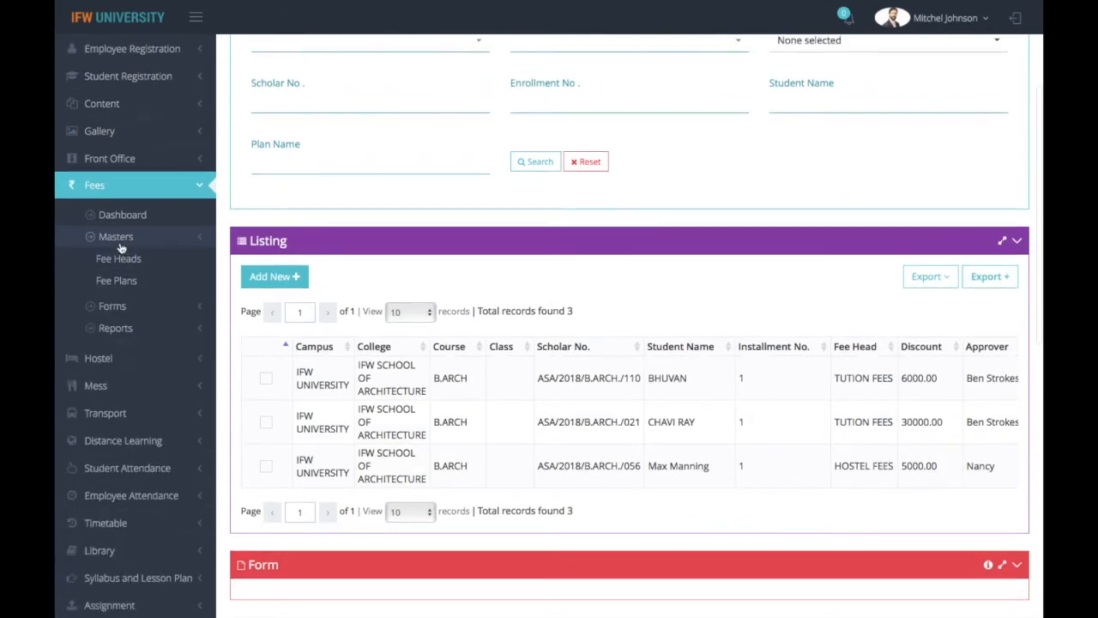
pyautogui.click(121, 206)
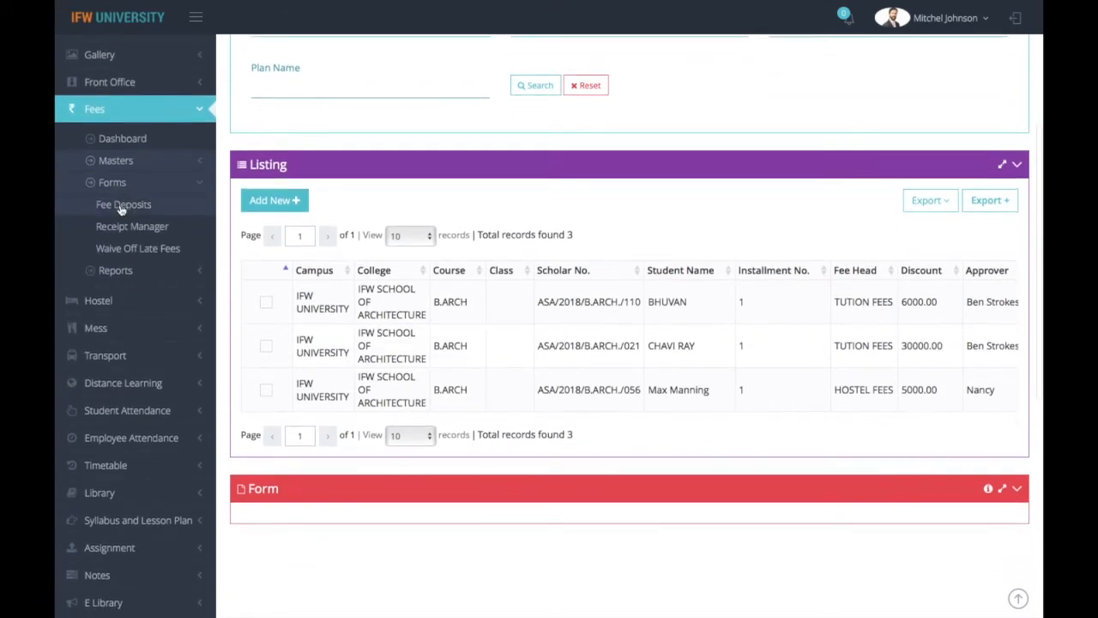
pyautogui.click(121, 206)
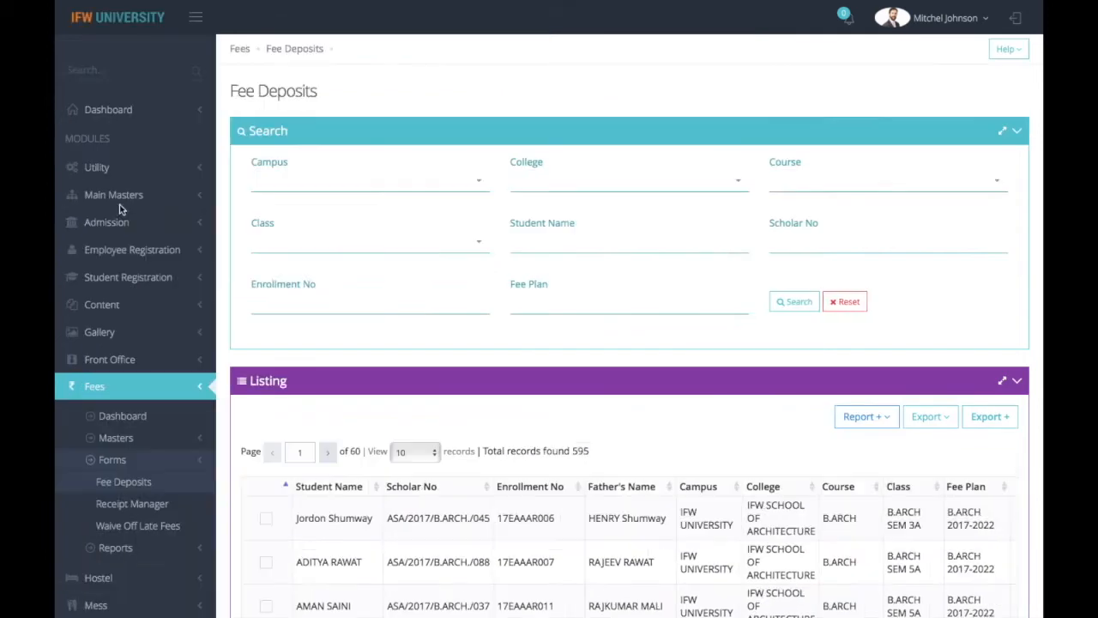
pyautogui.click(593, 247)
pyautogui.write('Max')
pyautogui.click(791, 305)
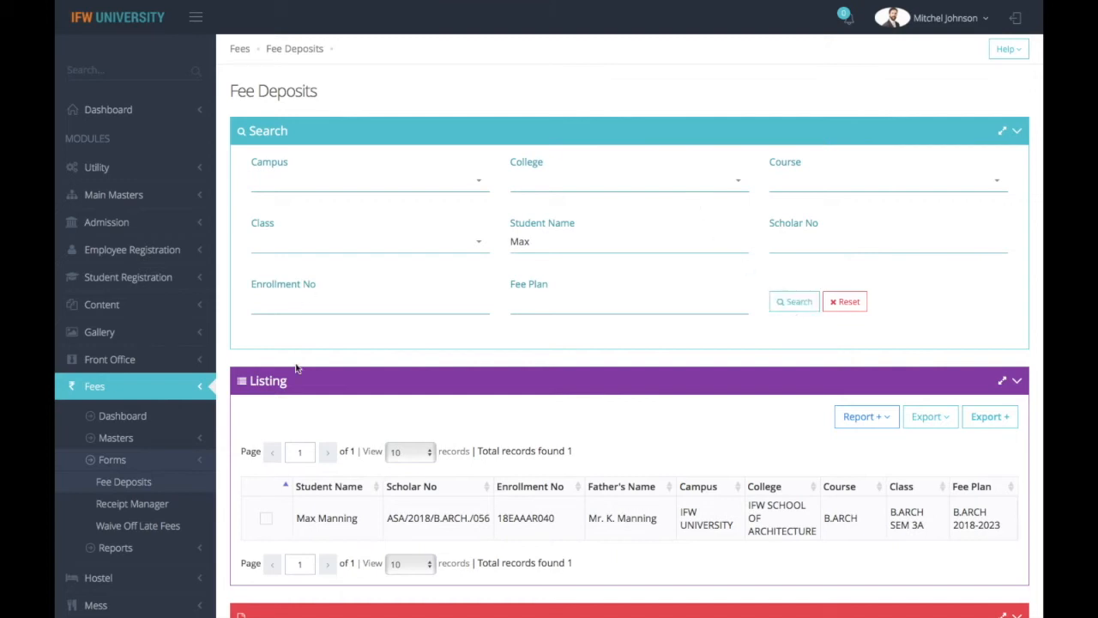
# Select the student found in the listing and examine the fee, discount and due amount of the Hostel Fees row
pyautogui.click(267, 518)
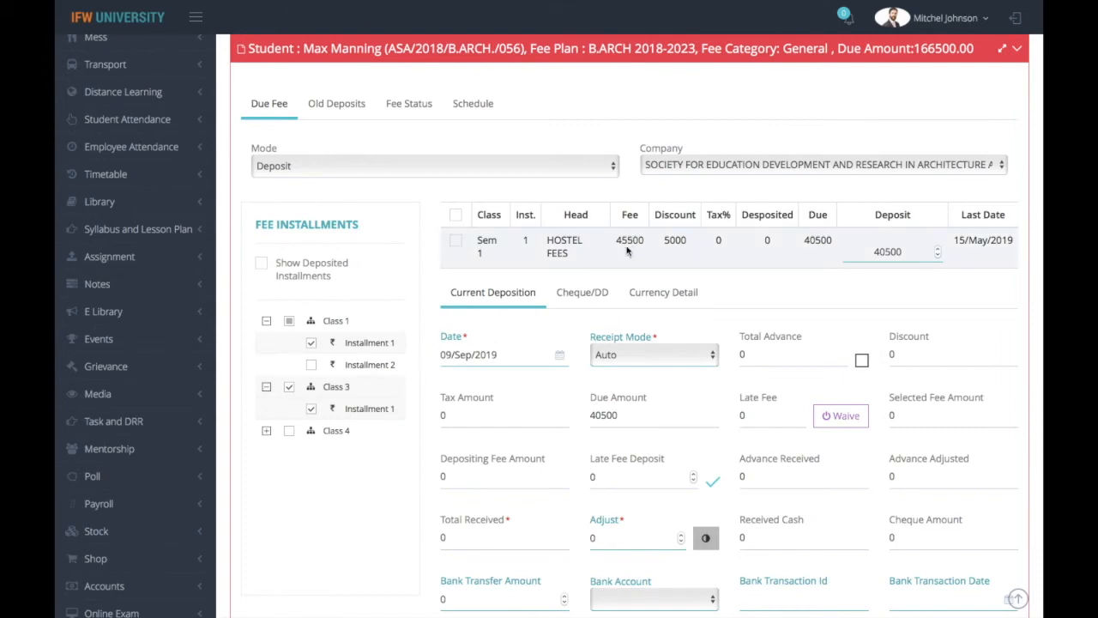
pyautogui.doubleClick(675, 241)
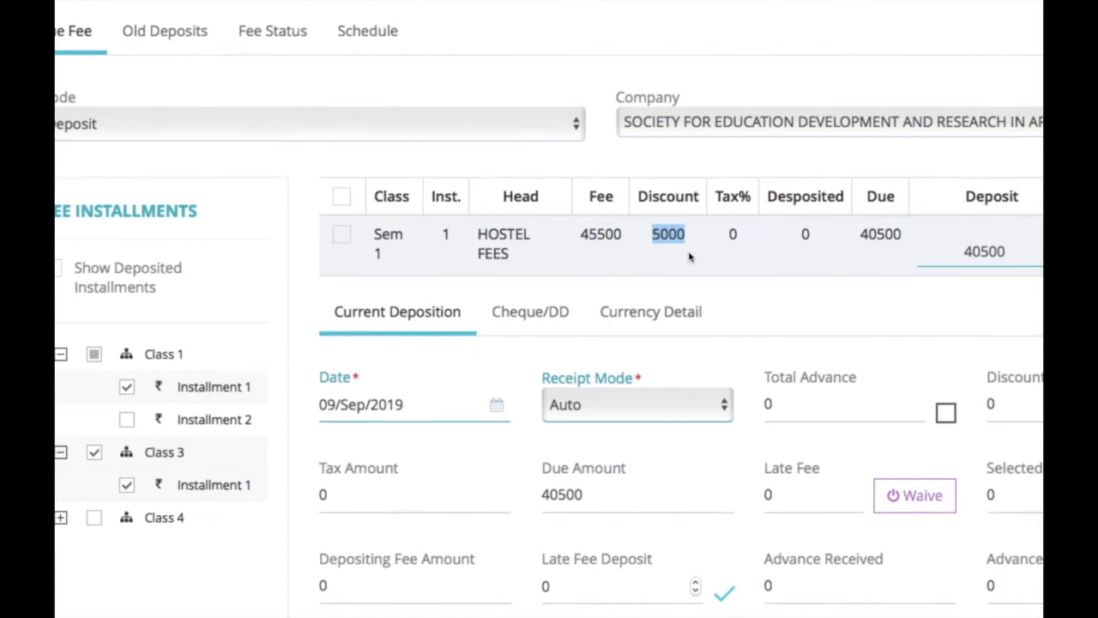
pyautogui.scroll(1, 897, 257)
pyautogui.click(898, 255)
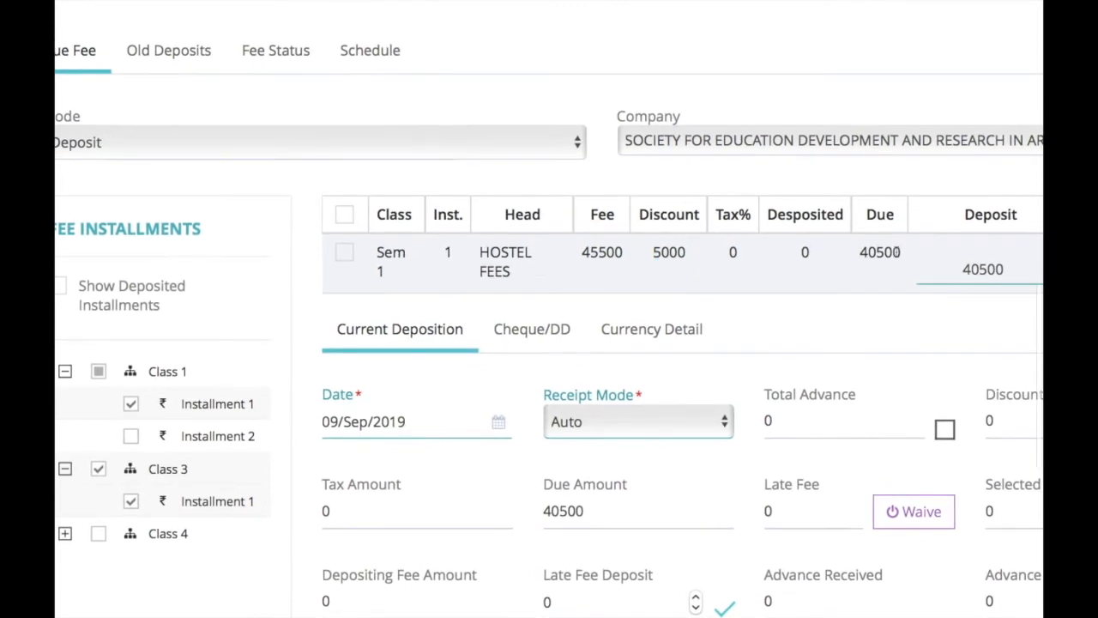
pyautogui.scroll(-3, 895, 253)
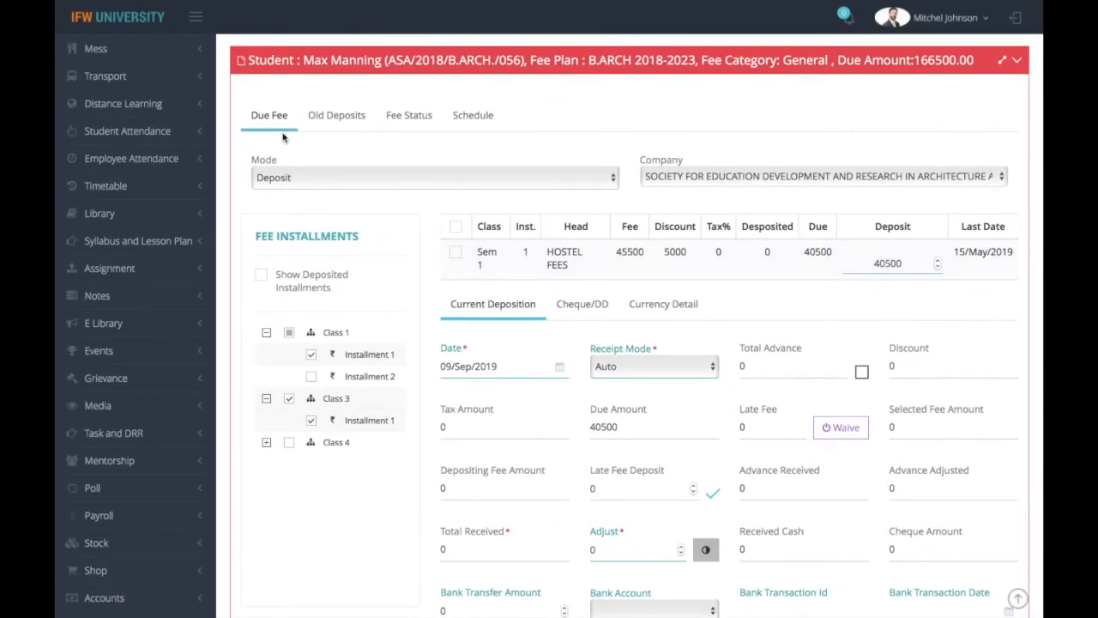
# Review the available modes, keep Deposit, and select the Sem 1 Hostel Fees row for deposit
pyautogui.click(298, 181)
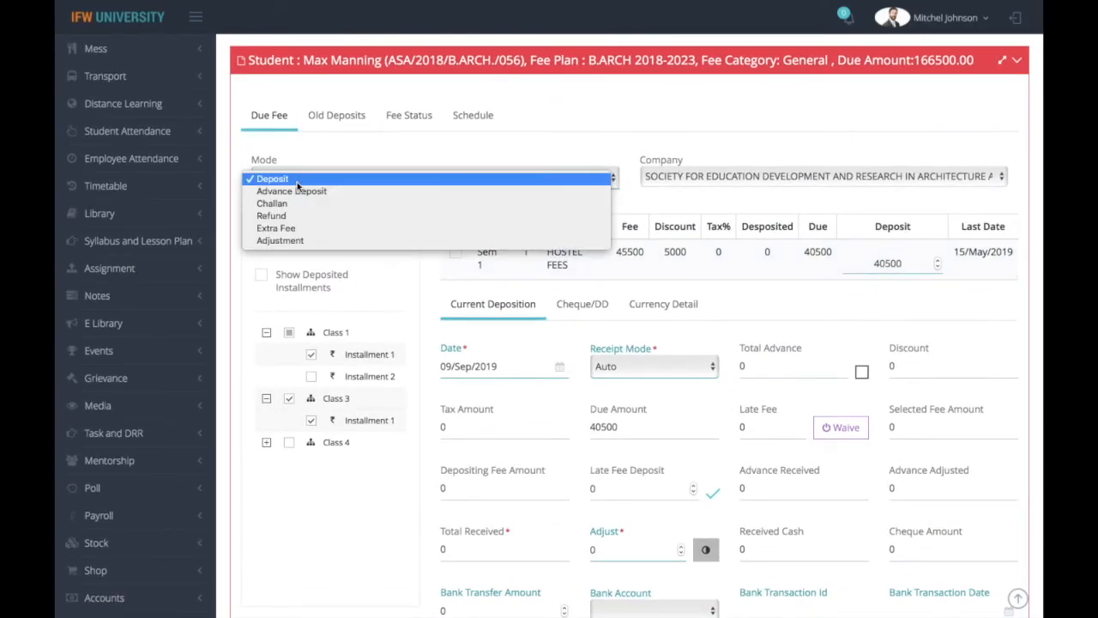
pyautogui.click(298, 182)
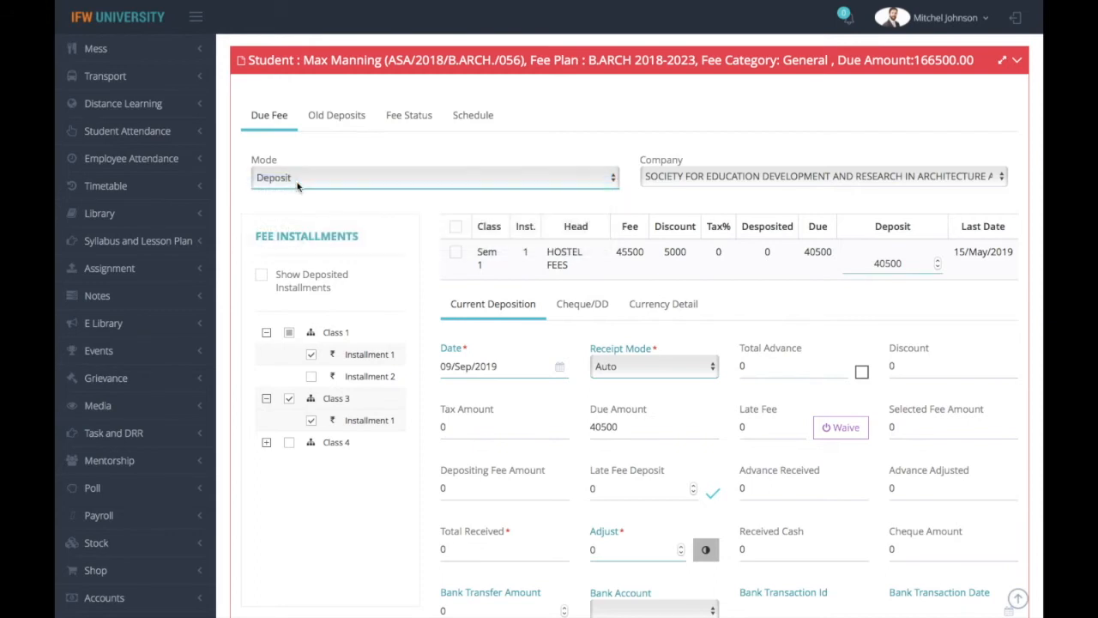
pyautogui.click(298, 182)
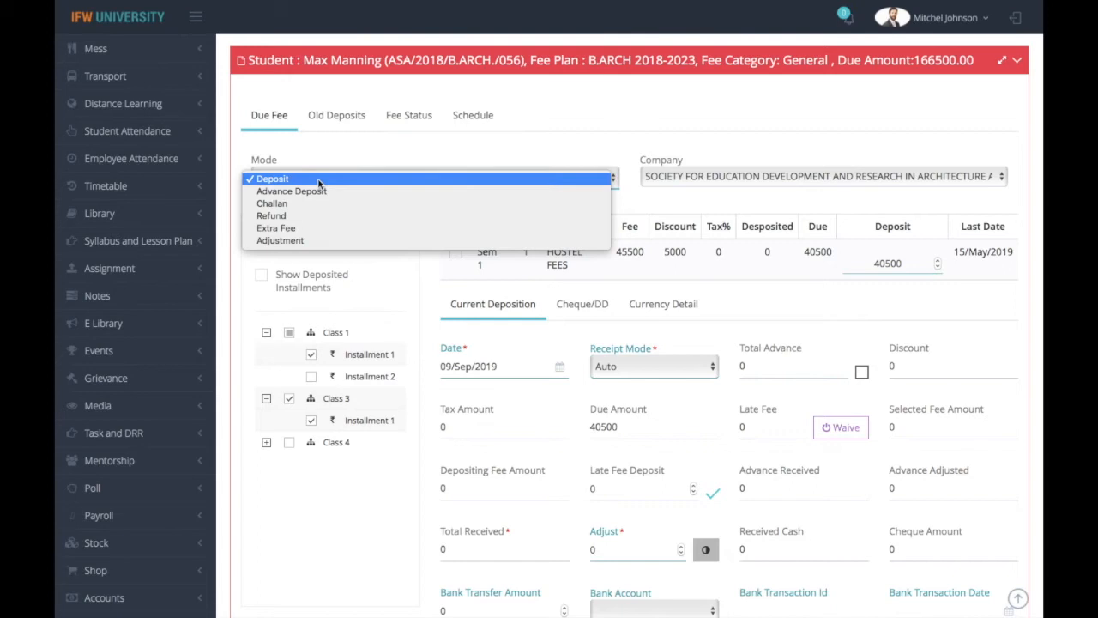
pyautogui.click(319, 183)
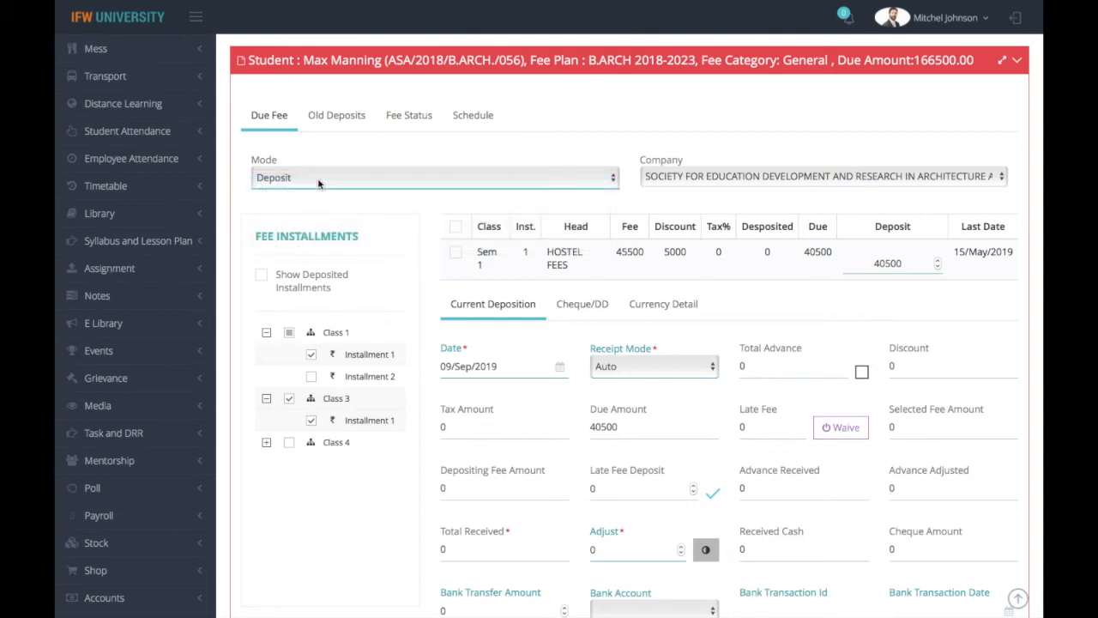
pyautogui.click(311, 357)
pyautogui.click(311, 357)
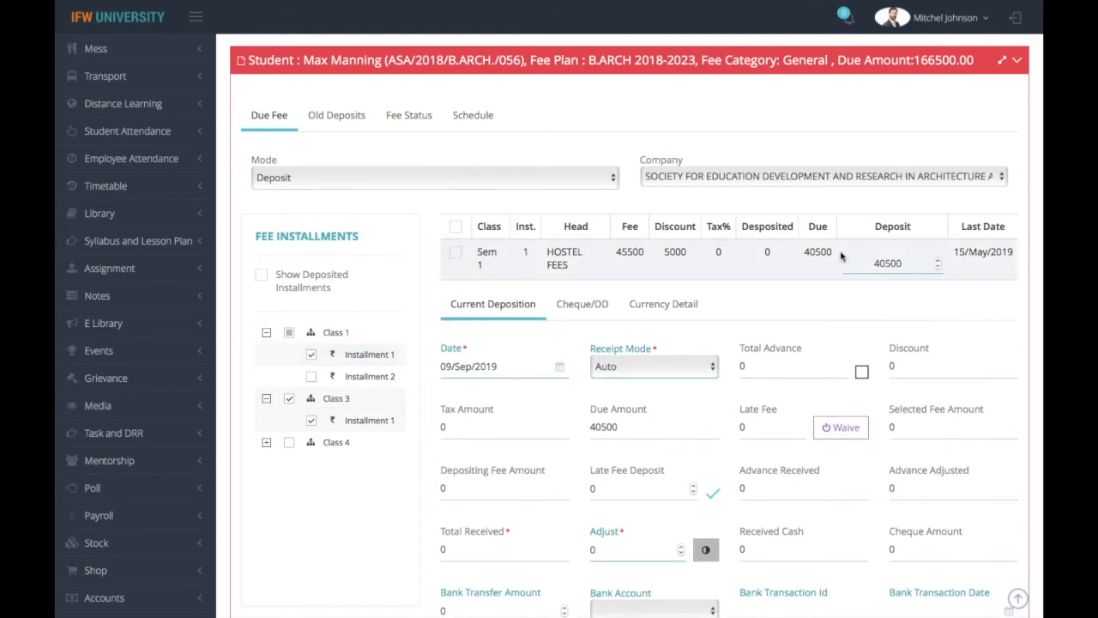
pyautogui.click(455, 257)
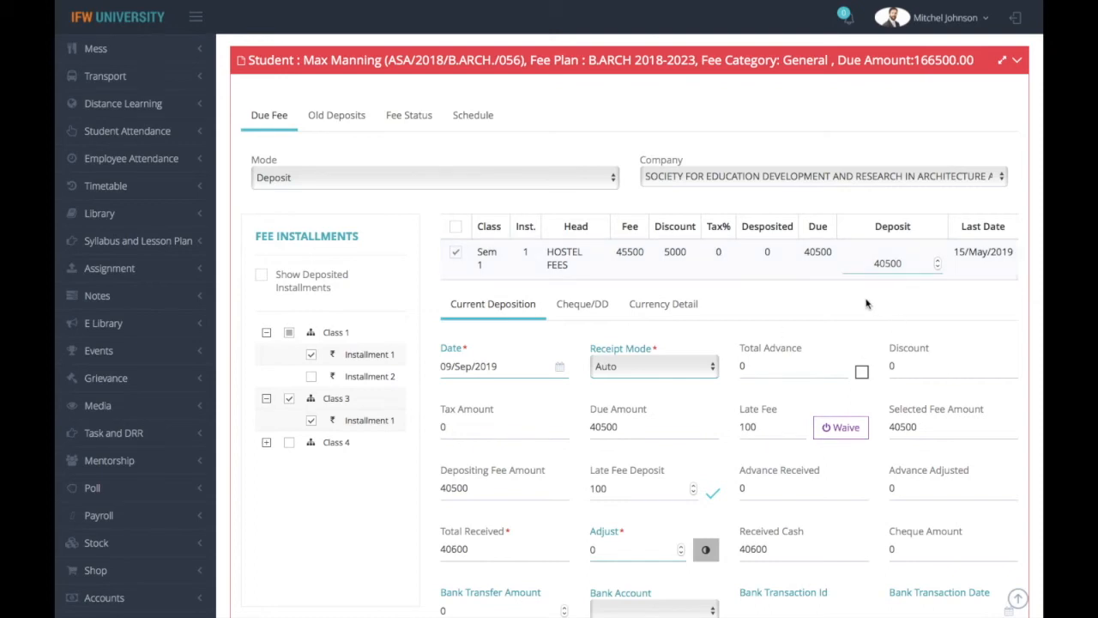
# Submit a waive-off request for the late fee on the selected Hostel Fees
pyautogui.scroll(-3, 867, 304)
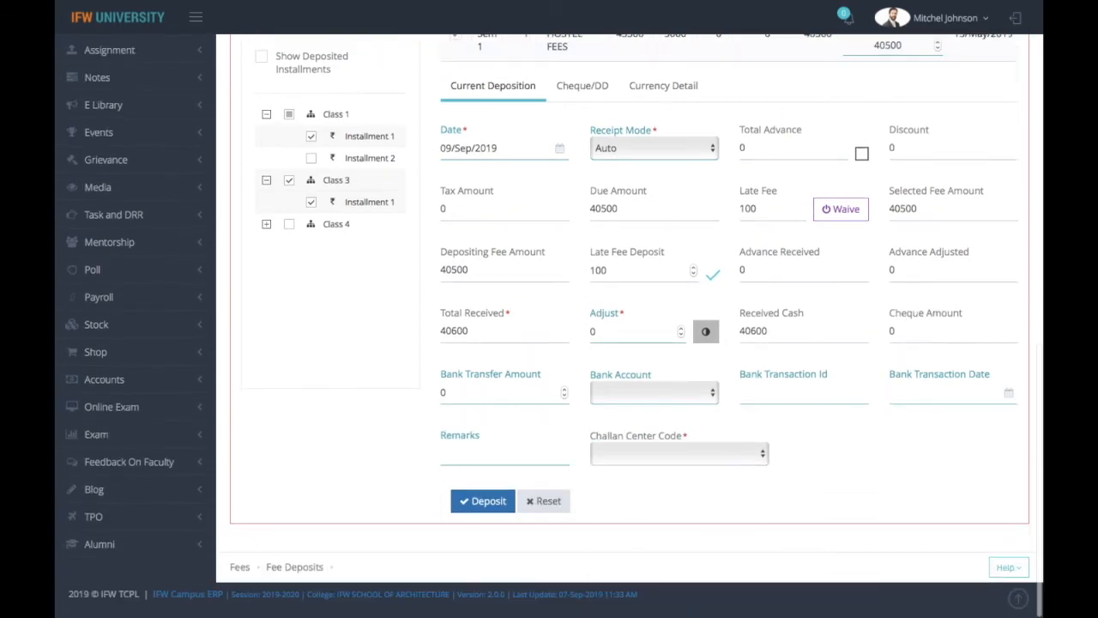
pyautogui.scroll(1, 627, 309)
pyautogui.scroll(-1, 627, 308)
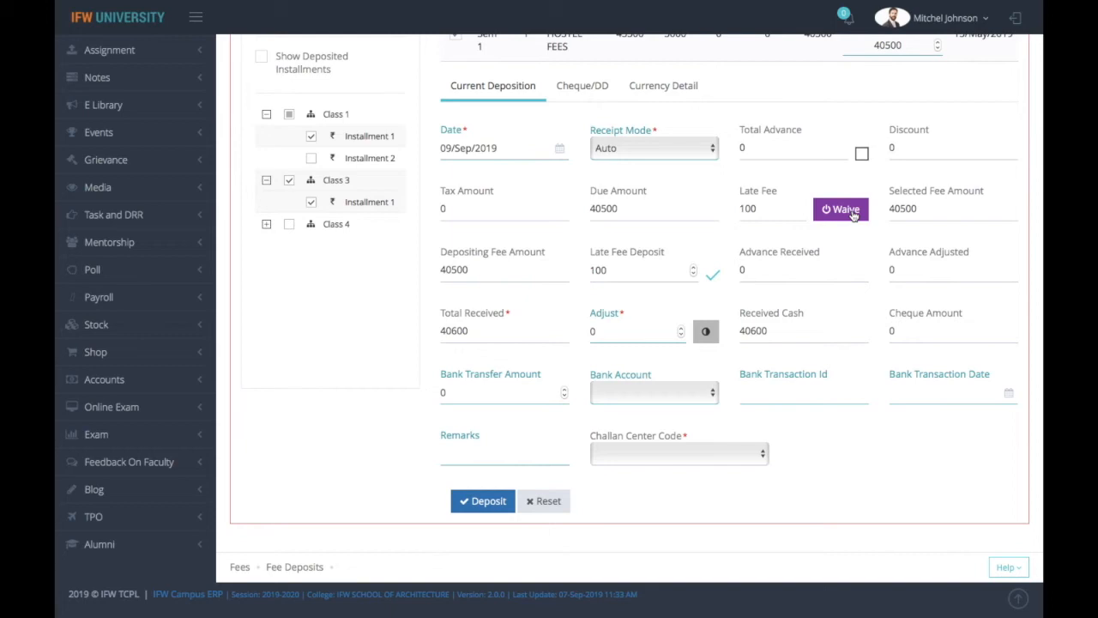
pyautogui.click(854, 211)
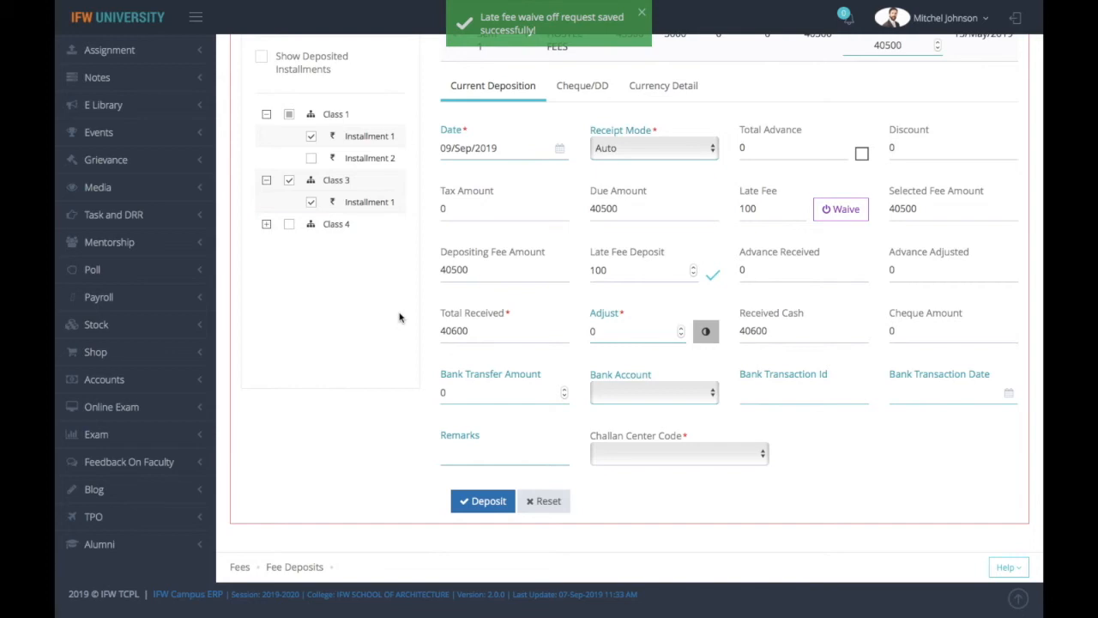
# Deposit the selected Hostel Fees of 40500 together with the late fee of 100
pyautogui.scroll(5, 399, 318)
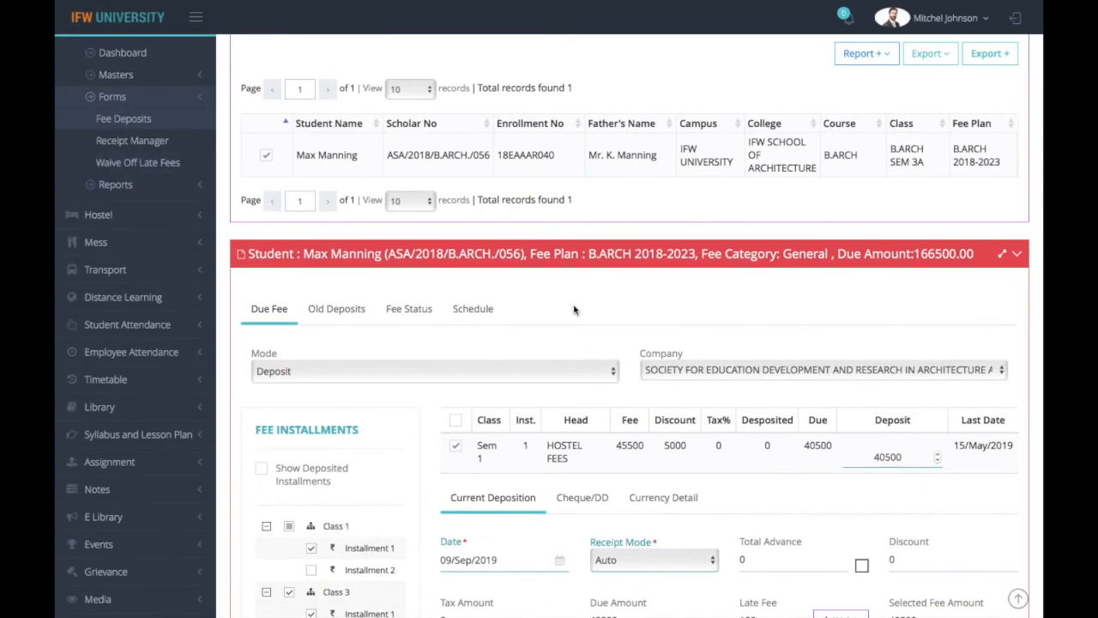
pyautogui.scroll(-5, 629, 343)
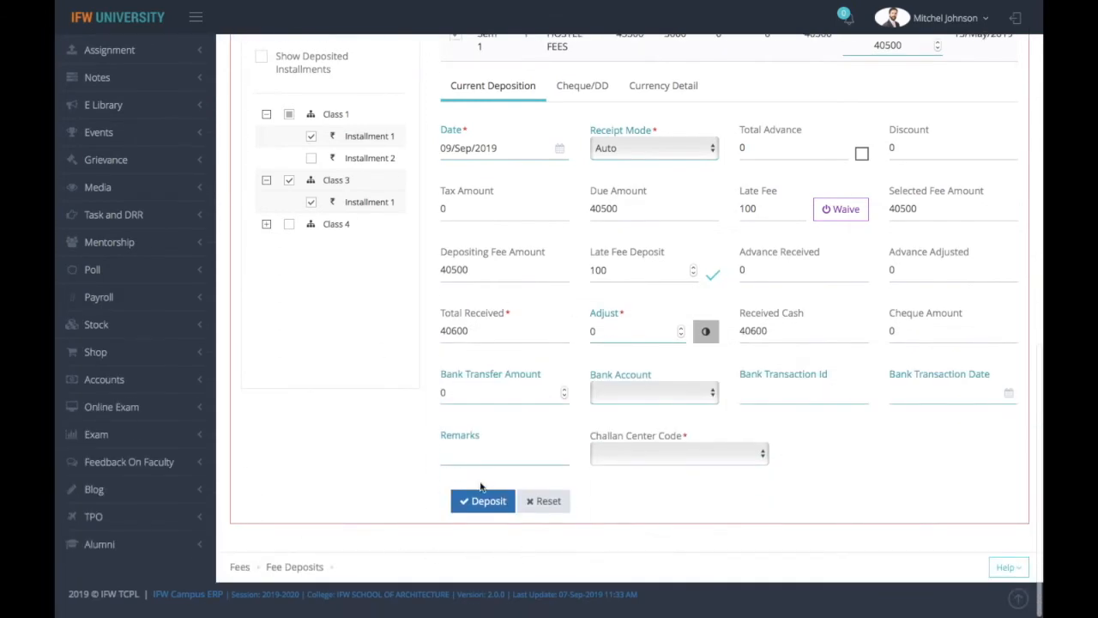
pyautogui.click(477, 507)
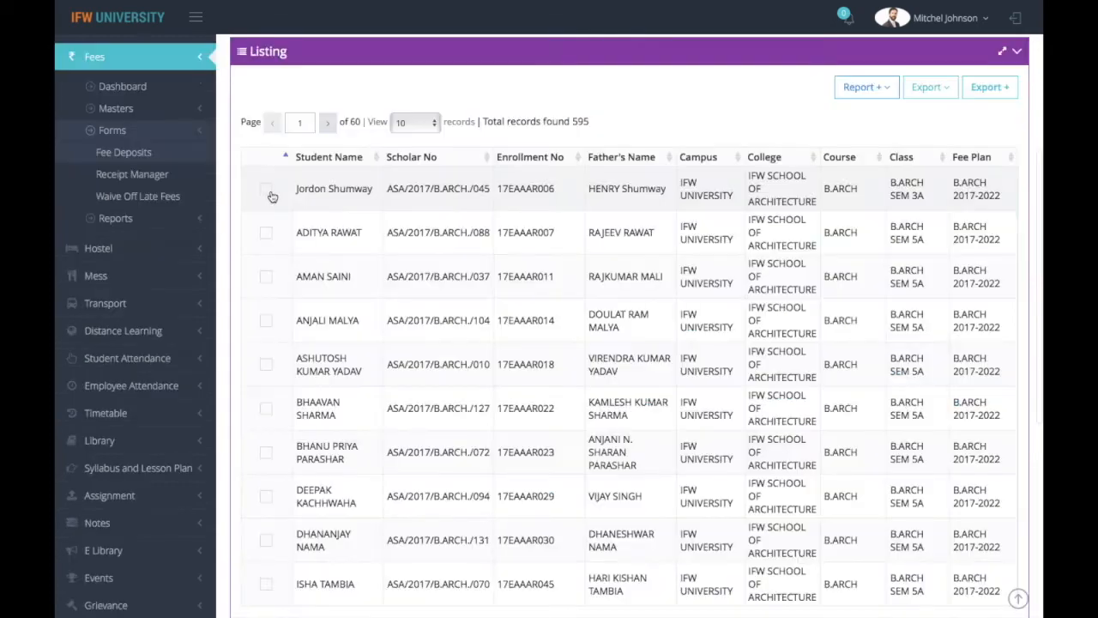
# Select the first student in the full listing and set the fee mode to Challan
pyautogui.click(267, 193)
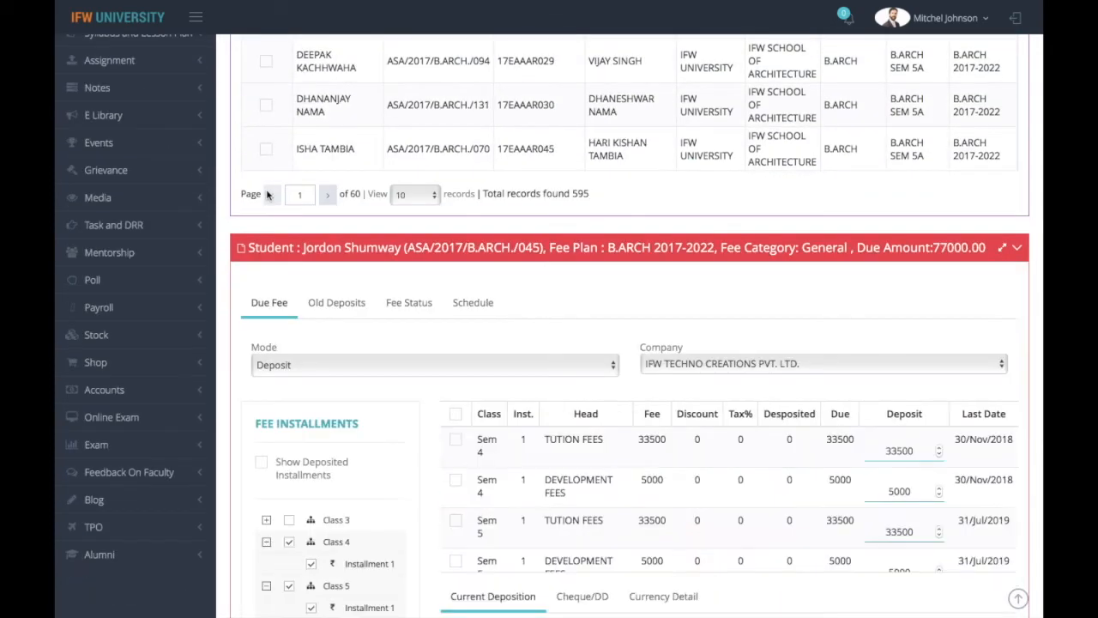
pyautogui.click(297, 367)
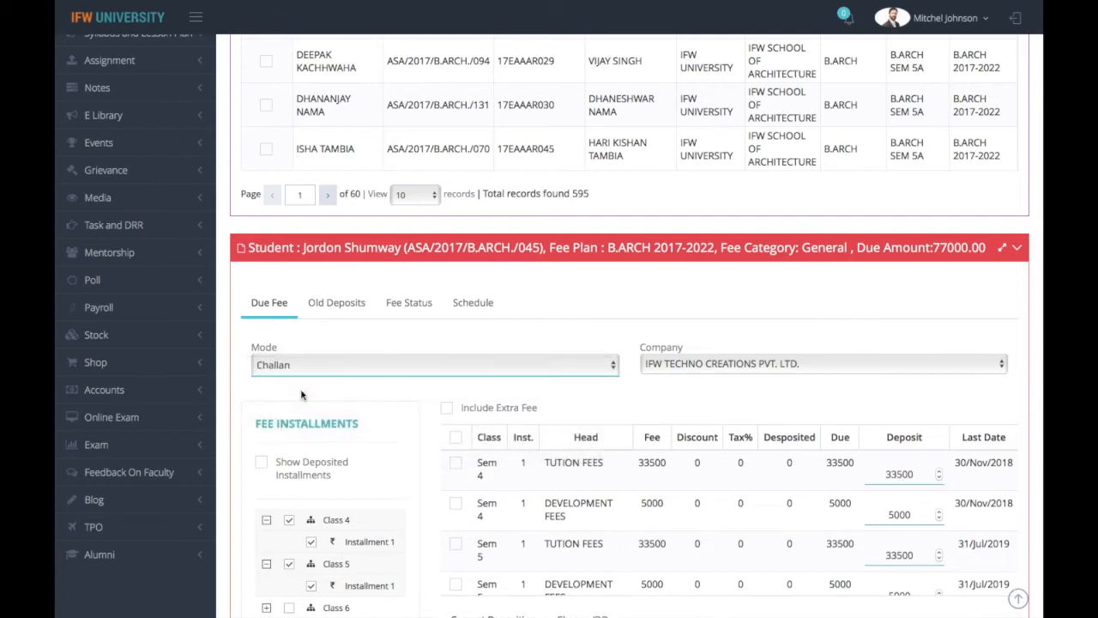
pyautogui.click(301, 366)
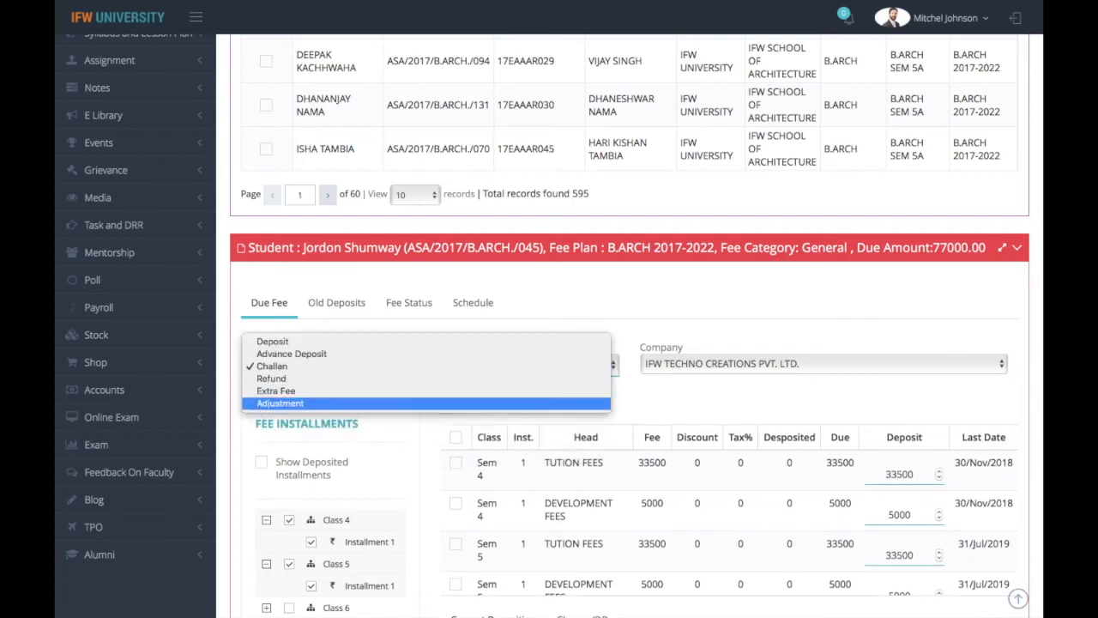
pyautogui.click(314, 366)
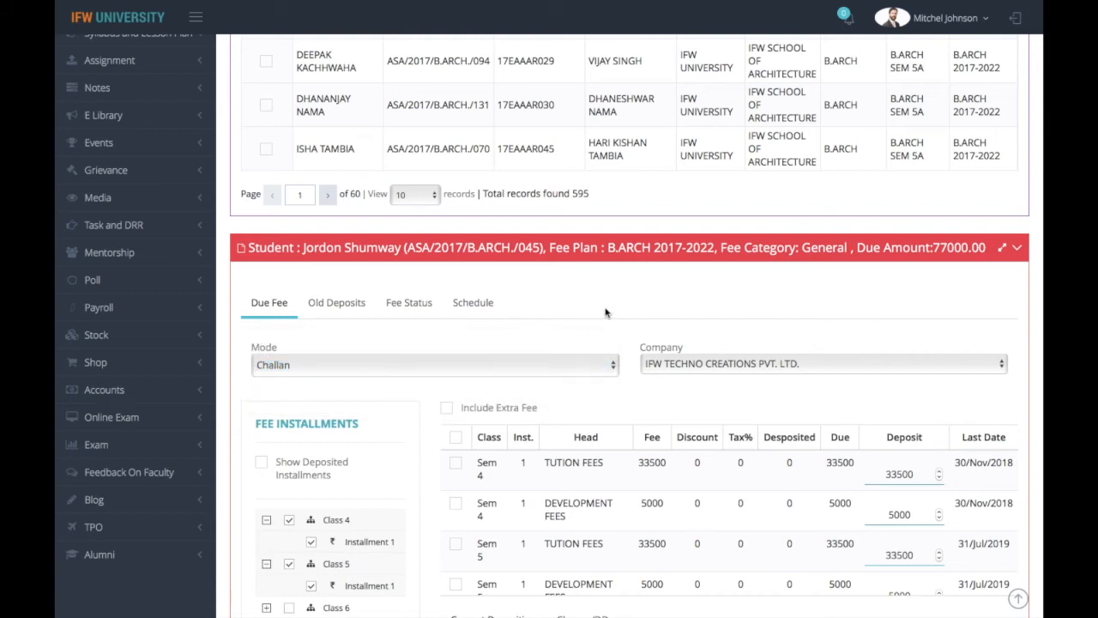
pyautogui.scroll(-4, 605, 314)
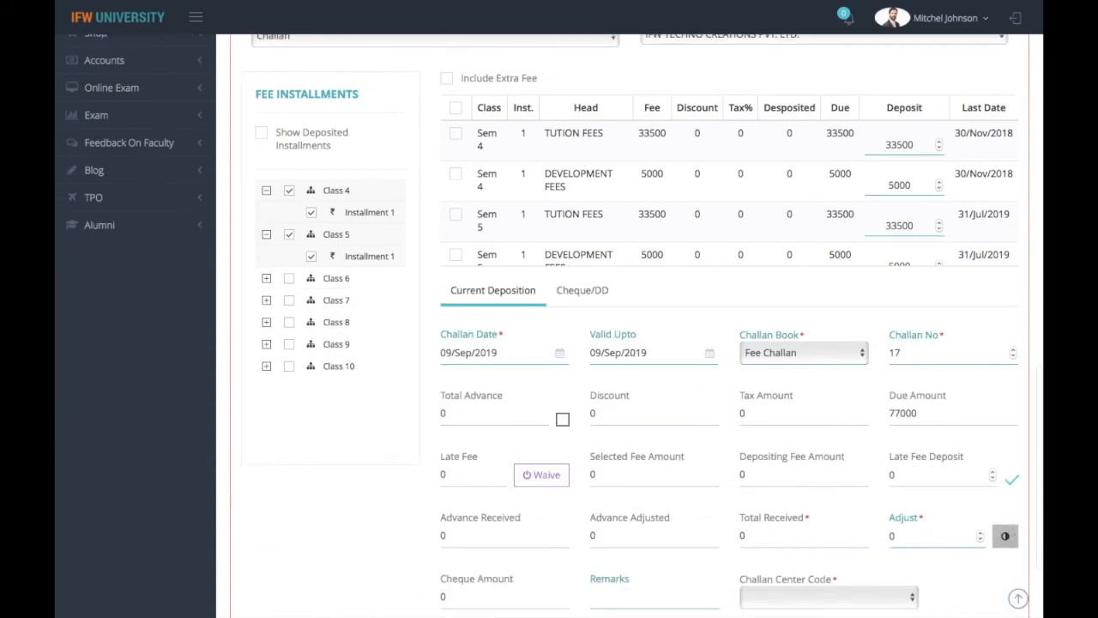
# Select the Sem 4 Tution Fees and Development Fees and generate a challan for them from the Fee Challan book
pyautogui.click(455, 135)
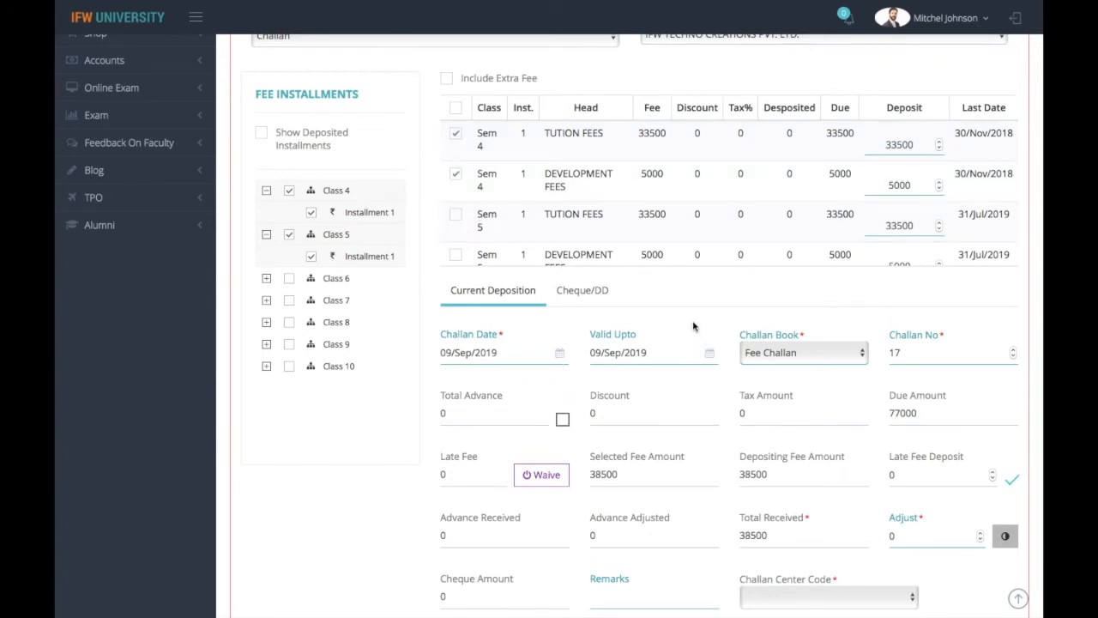
pyautogui.scroll(-3, 694, 326)
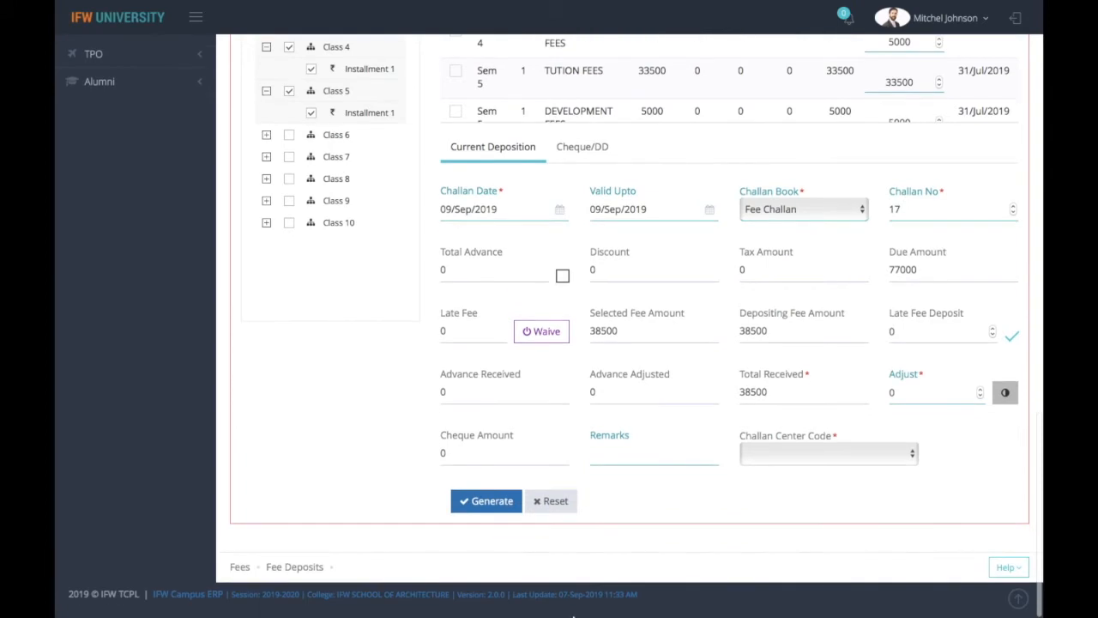
pyautogui.click(478, 508)
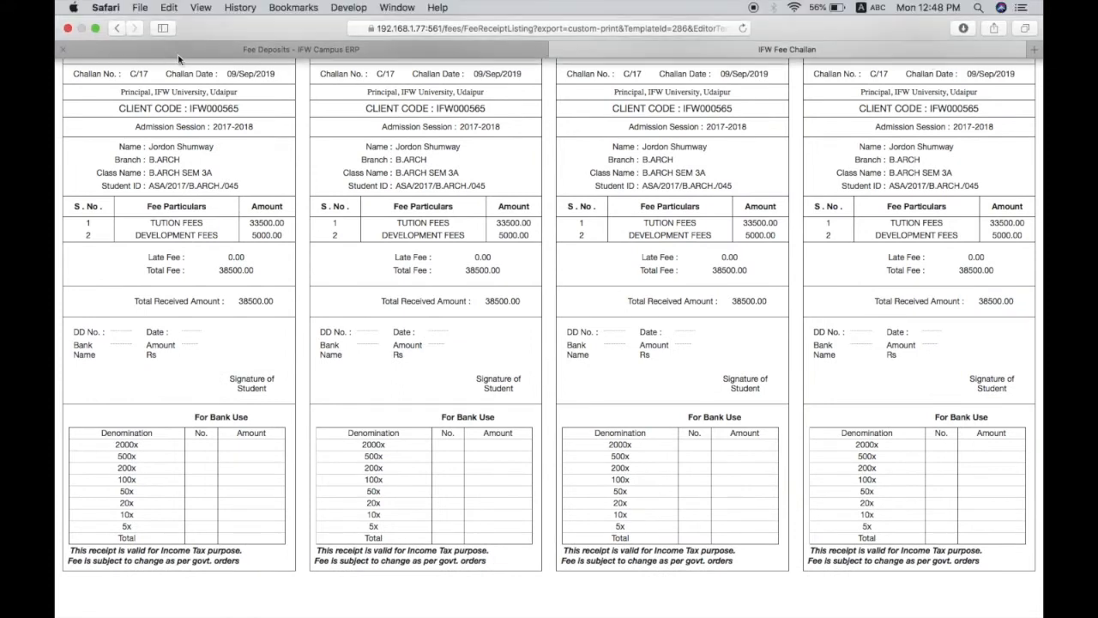
# Return from the printed challan to the Fee Deposits form and set the student's mode to Advance Deposit
pyautogui.click(179, 59)
pyautogui.click(265, 279)
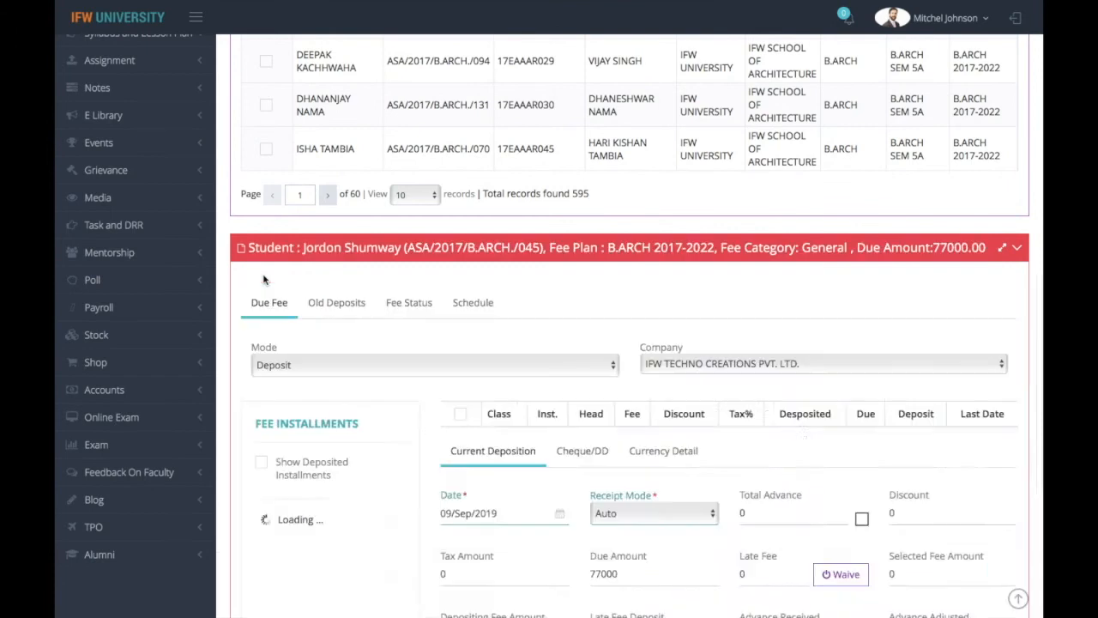
pyautogui.scroll(-2, 357, 376)
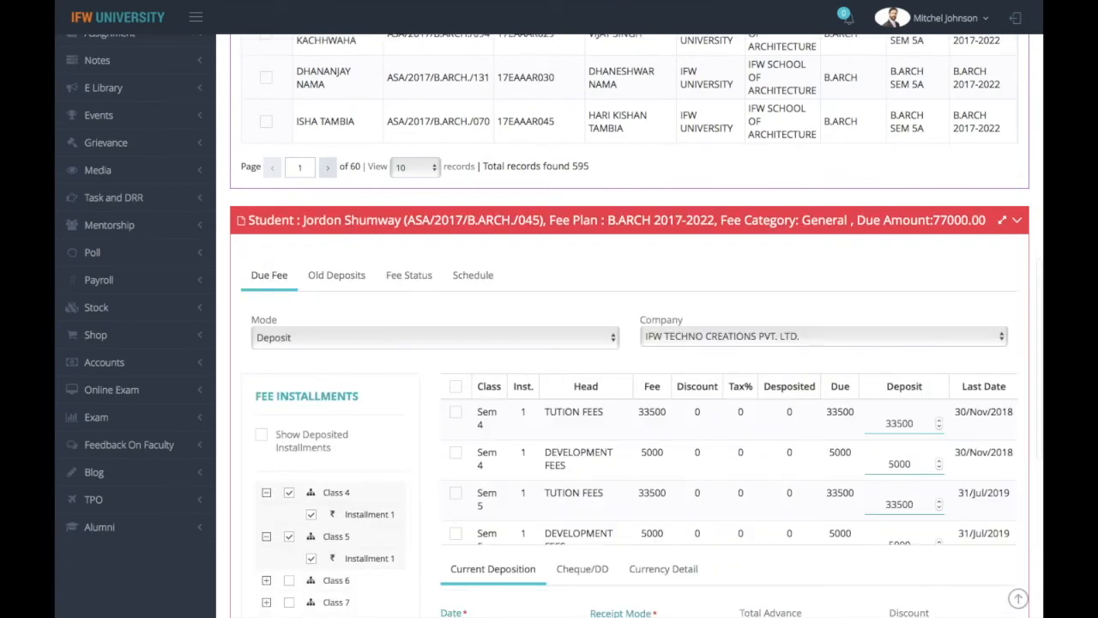
pyautogui.click(303, 203)
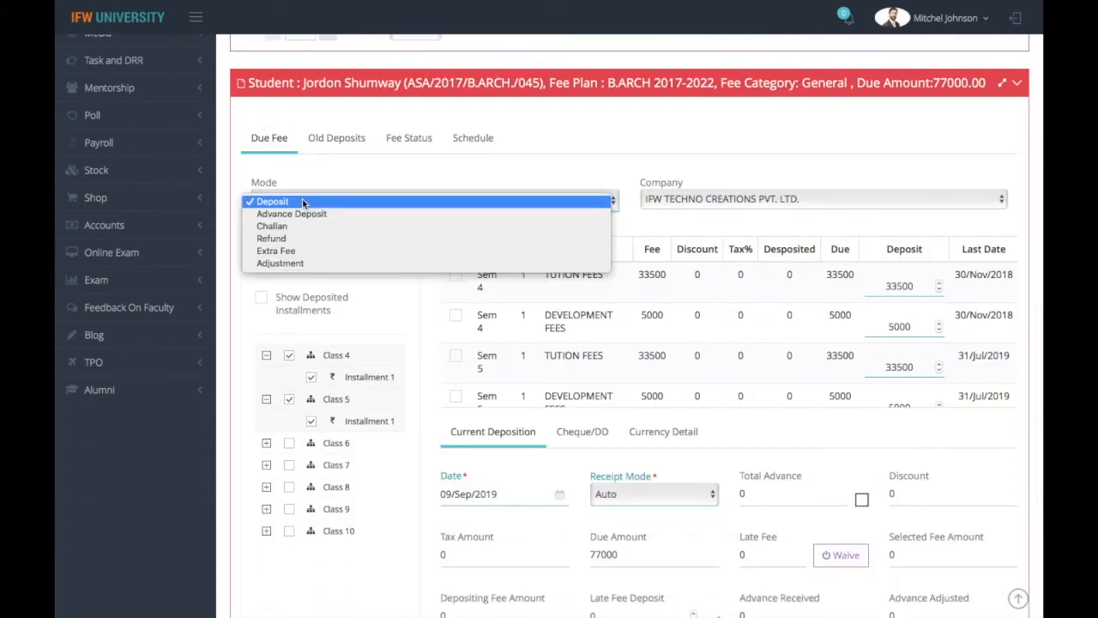
pyautogui.click(307, 214)
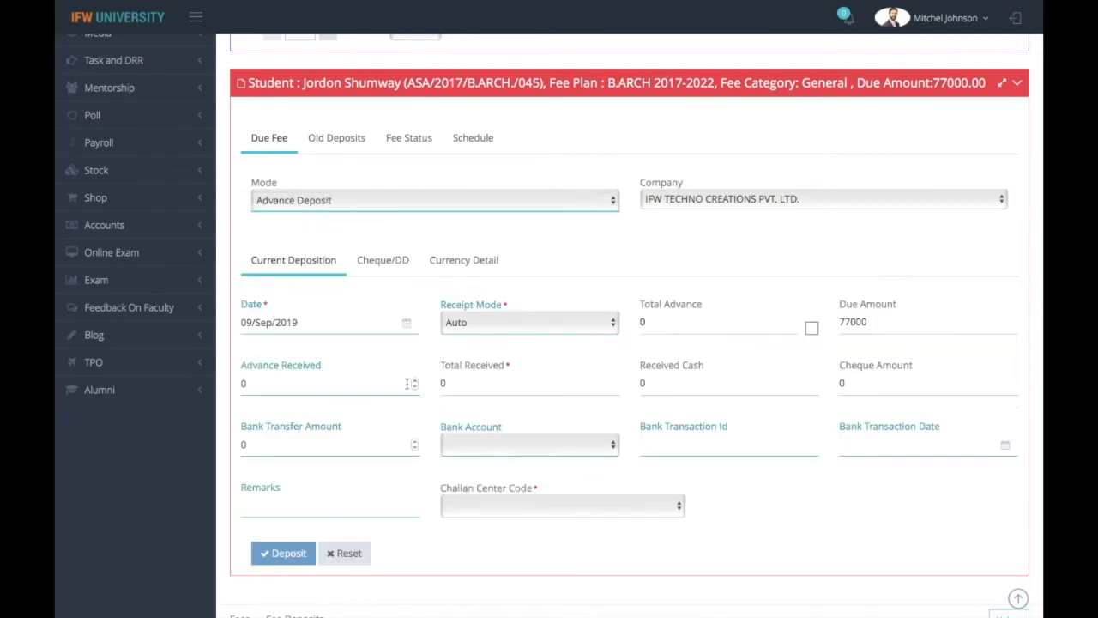
# Check the Company and Receipt Mode options, keeping IFW TECHNO CREATIONS PVT. LTD. and Auto
pyautogui.click(783, 197)
pyautogui.click(783, 196)
pyautogui.click(784, 196)
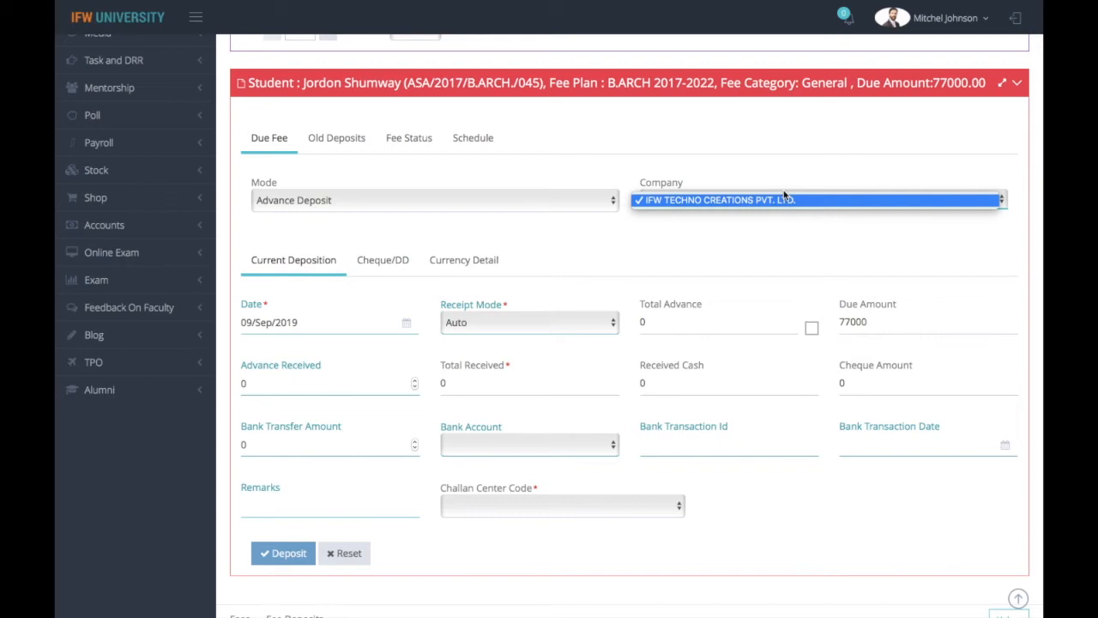
pyautogui.click(783, 191)
pyautogui.click(516, 329)
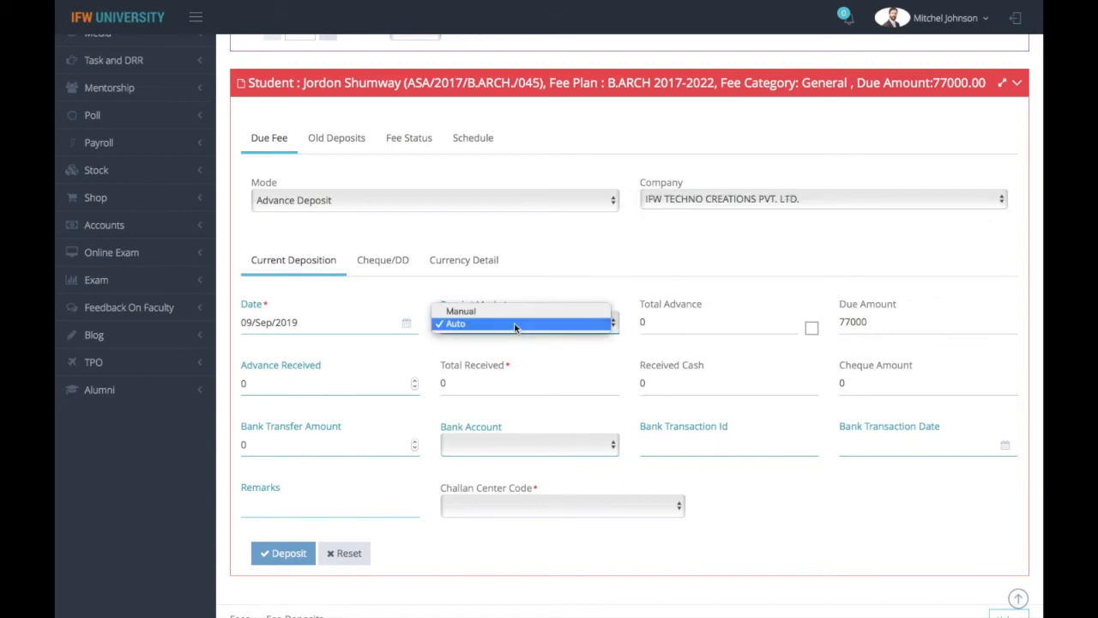
pyautogui.click(682, 331)
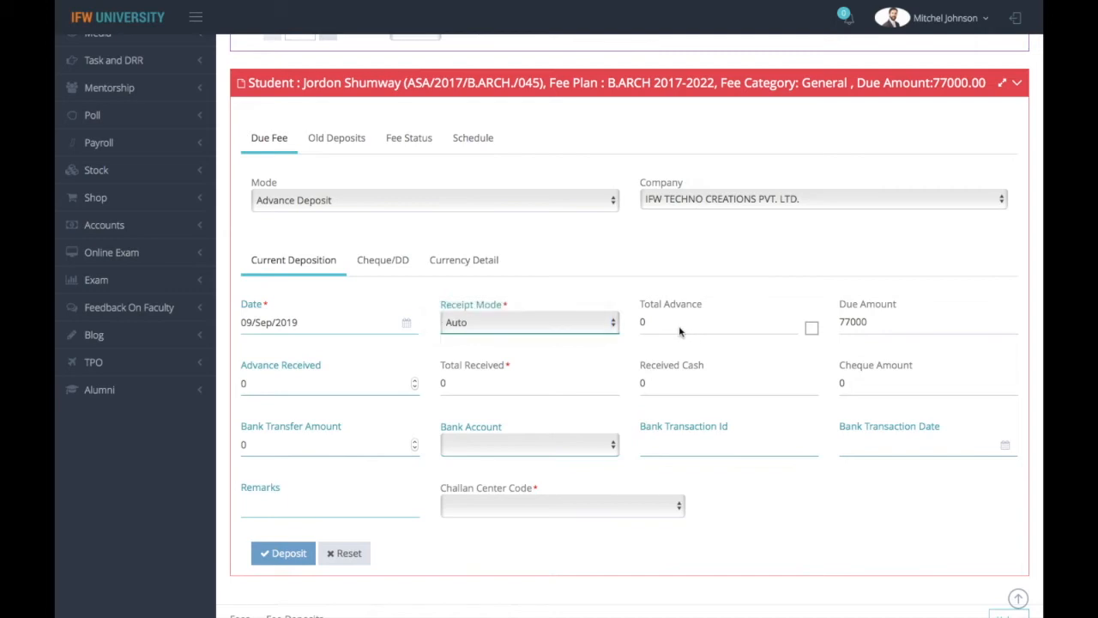
# Enter 2000 as the advance received and deposit the advance
pyautogui.click(266, 388)
pyautogui.press('BackSpace')
pyautogui.write('2000')
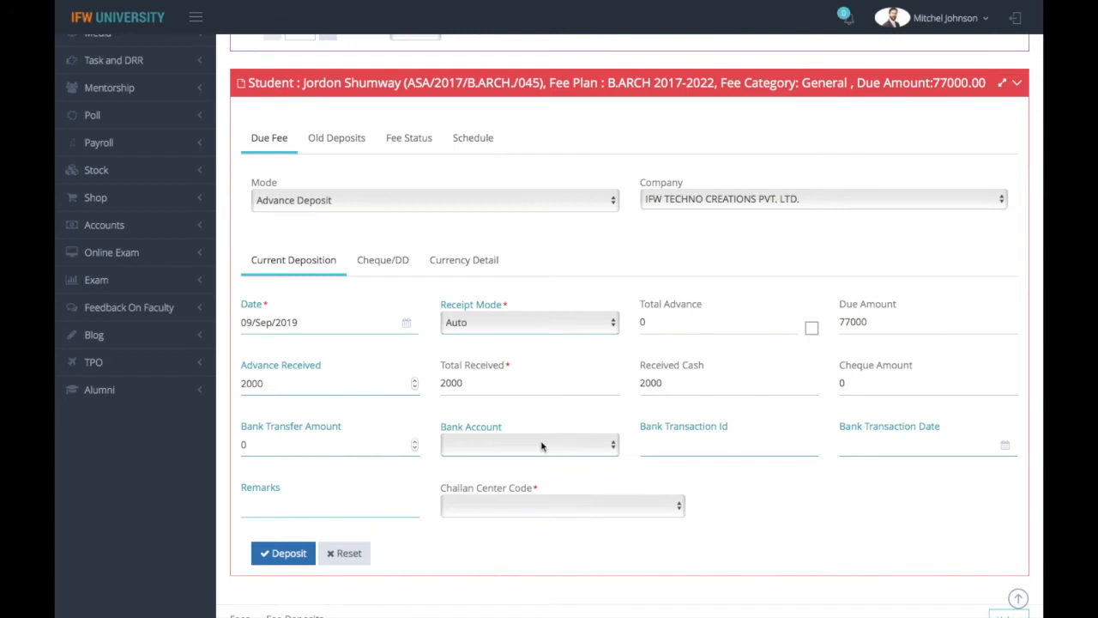
pyautogui.click(286, 558)
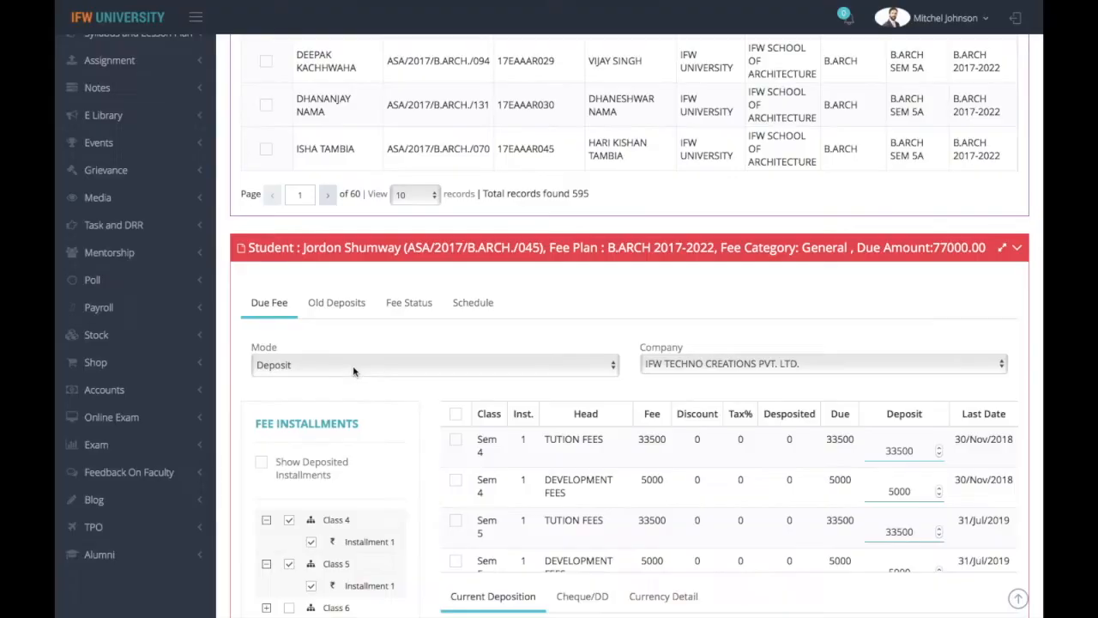
# Set the student's fee mode to Refund
pyautogui.click(354, 370)
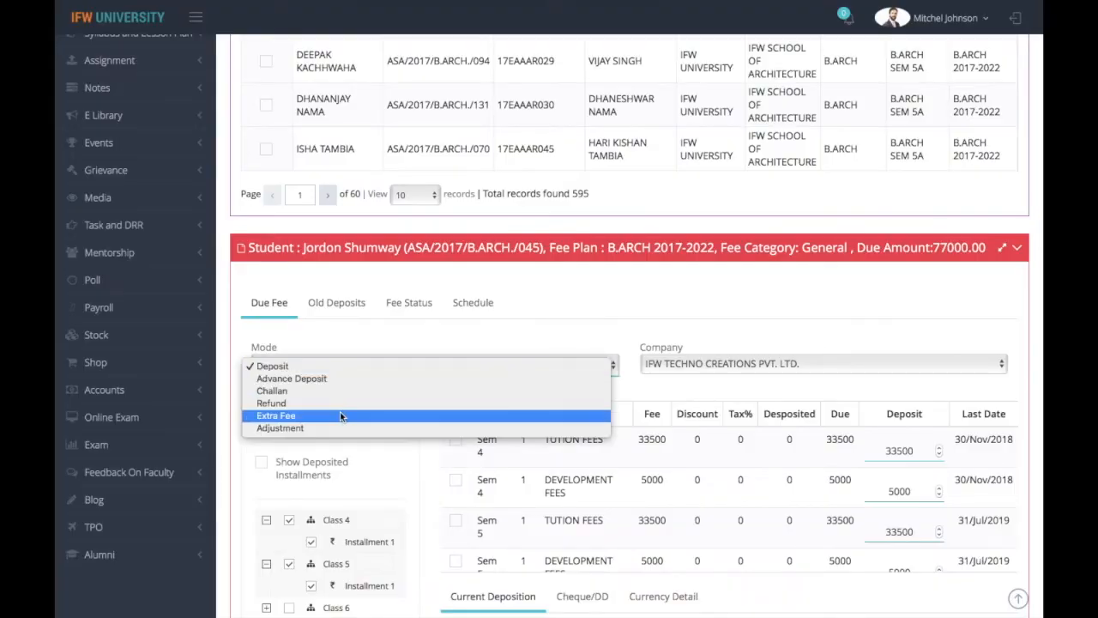
pyautogui.click(331, 403)
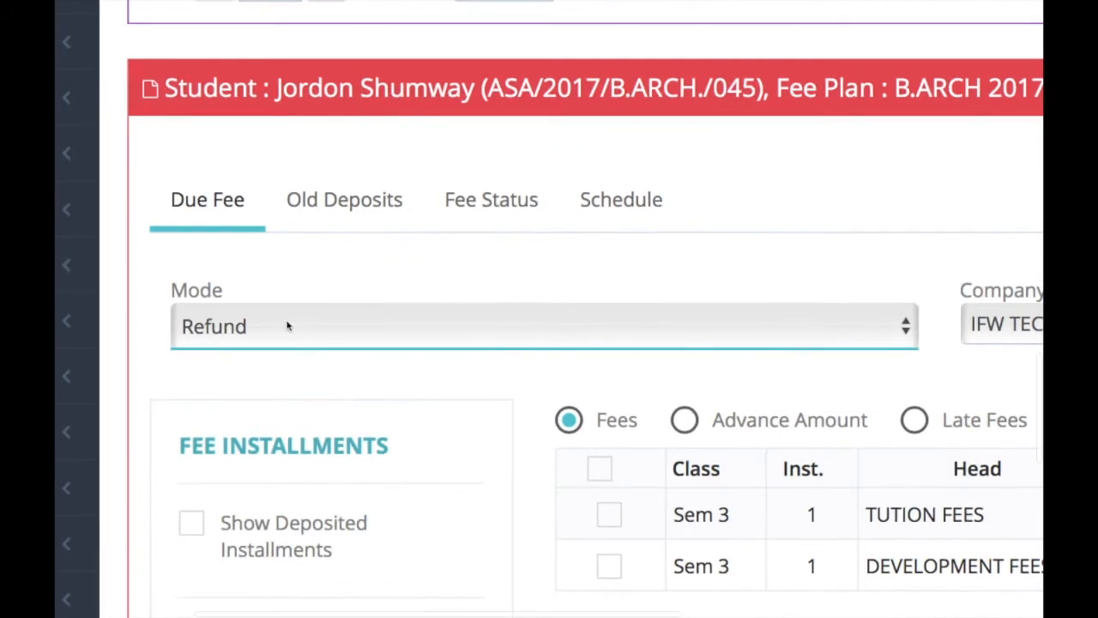
pyautogui.click(308, 365)
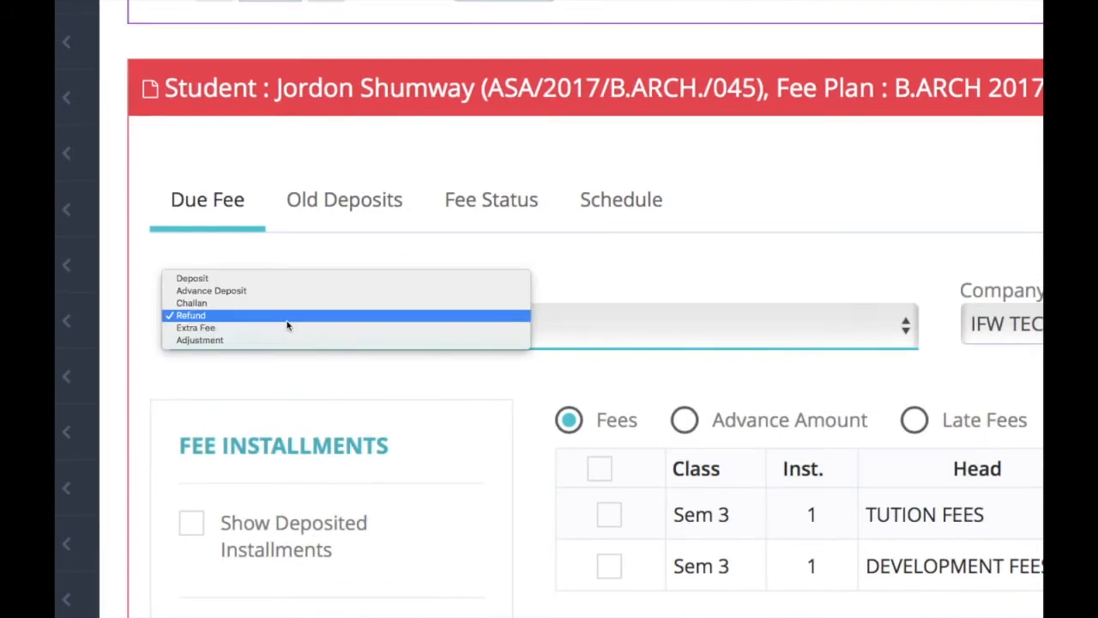
pyautogui.click(287, 317)
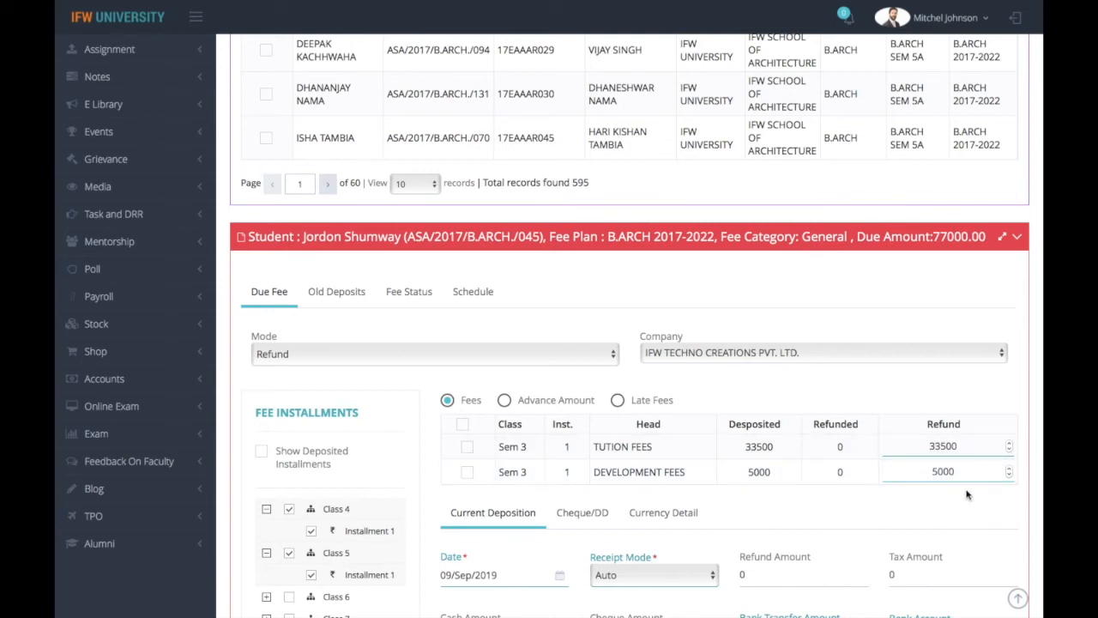
# Select the Sem 3 Tution Fees for refund and set the refund amount to 30000
pyautogui.click(472, 453)
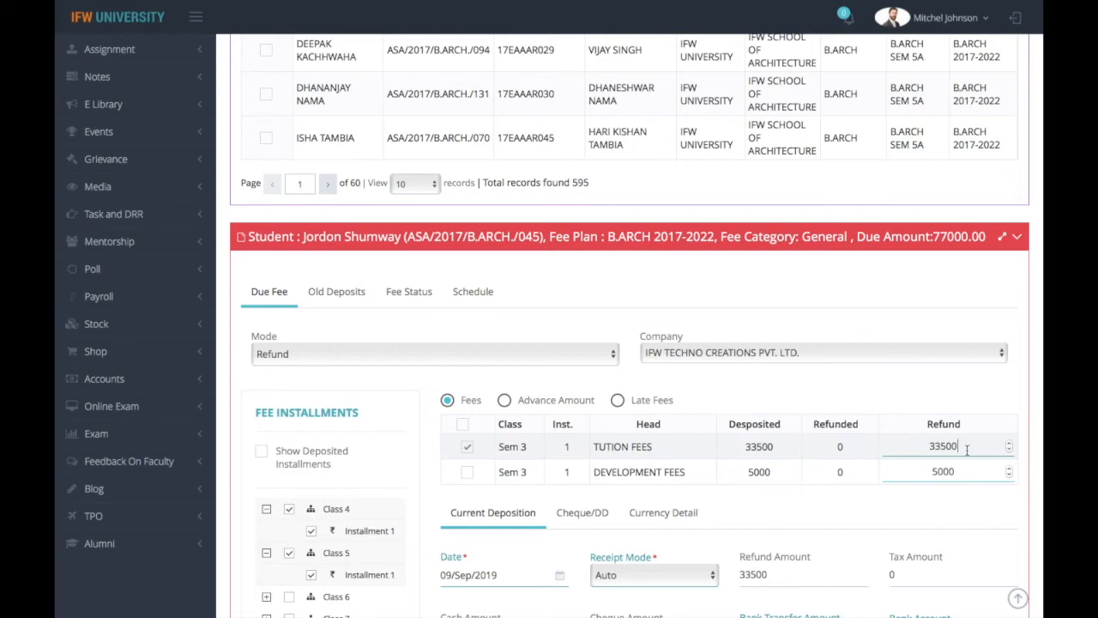
pyautogui.press('BackSpace')
pyautogui.press('BackSpace')
pyautogui.press('BackSpace')
pyautogui.press('BackSpace')
pyautogui.press('BackSpace')
pyautogui.write('30000')
# Check the refund amount in the Current Deposition details and submit the refund
pyautogui.scroll(-5, 888, 522)
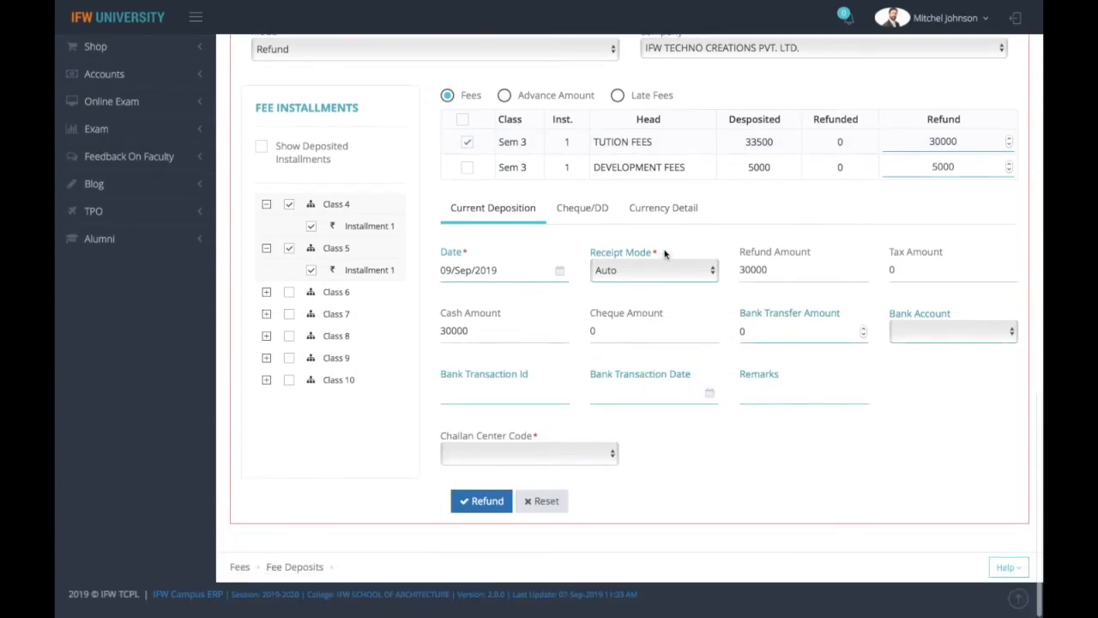
pyautogui.moveTo(763, 269); pyautogui.dragTo(704, 282)
pyautogui.click(795, 275)
pyautogui.click(481, 505)
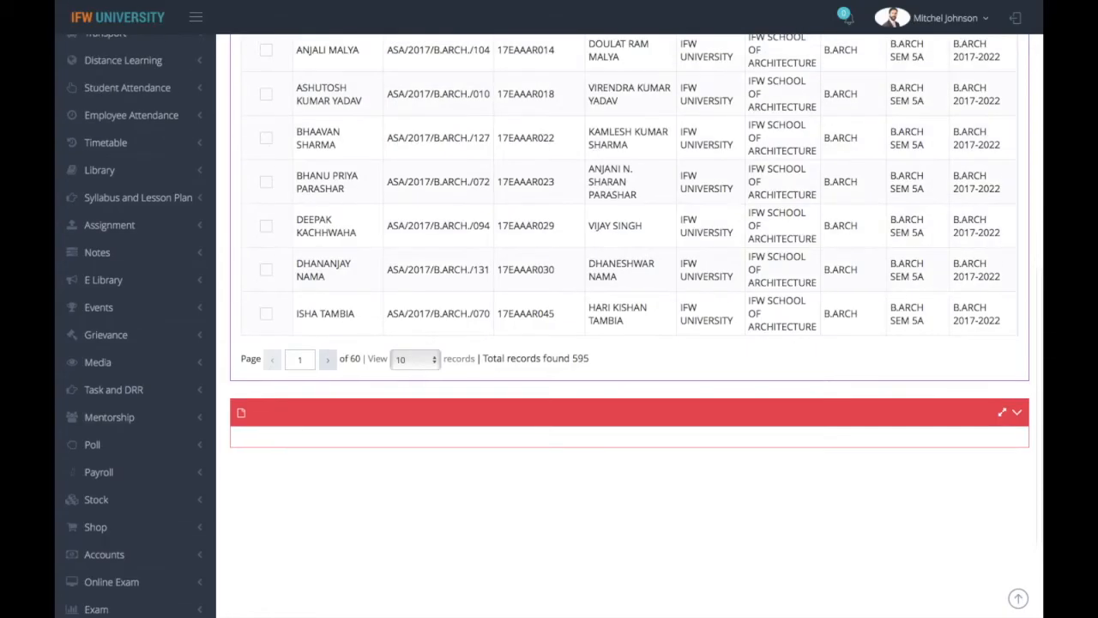
# Select a different B.ARCH Sem 5A student from the list and set the fee mode to Extra Fee
pyautogui.scroll(2, 549, 326)
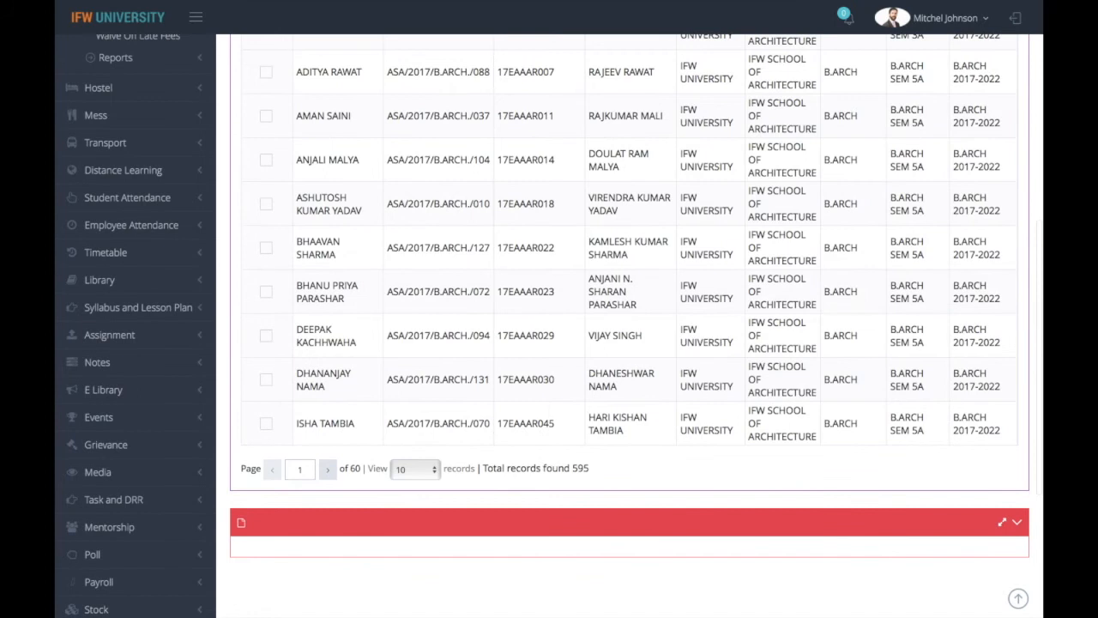
pyautogui.click(267, 74)
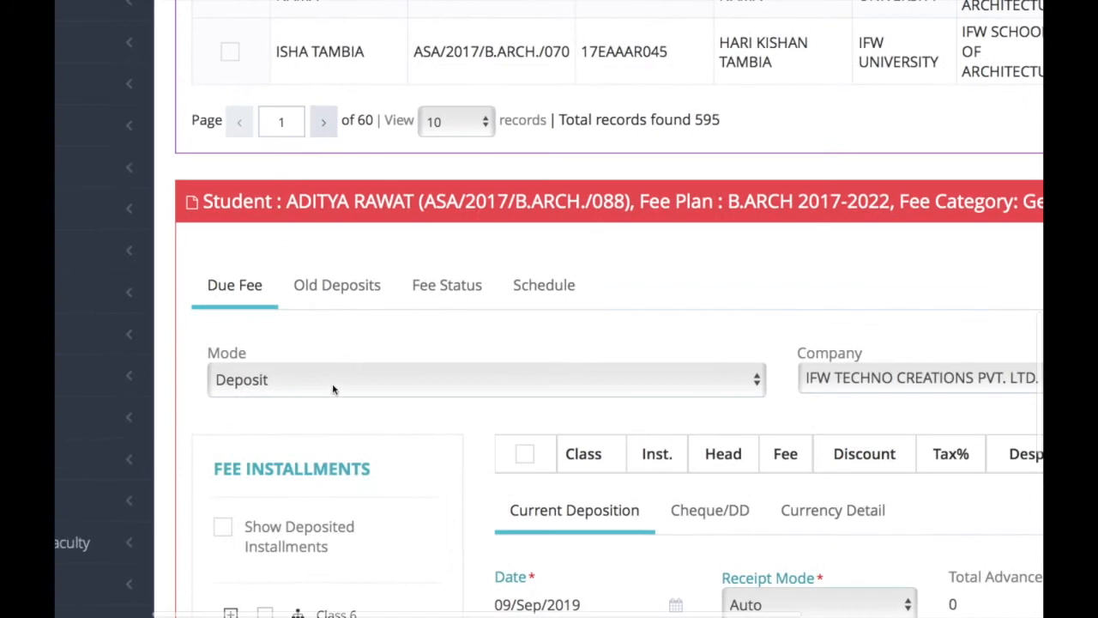
pyautogui.click(333, 390)
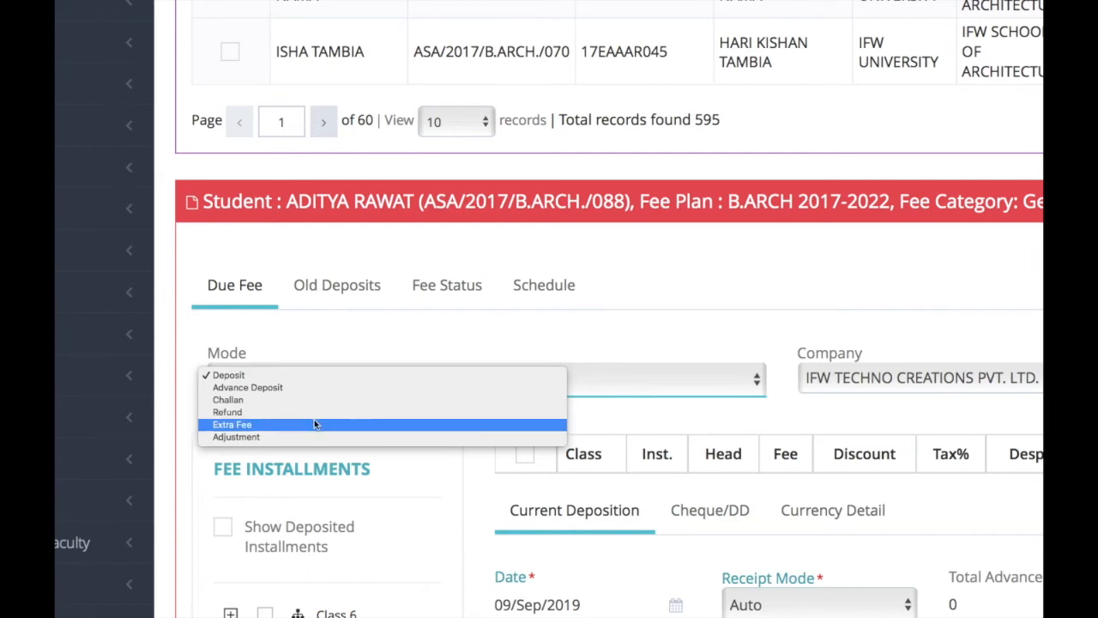
pyautogui.click(314, 424)
pyautogui.click(415, 428)
pyautogui.scroll(-5, 414, 429)
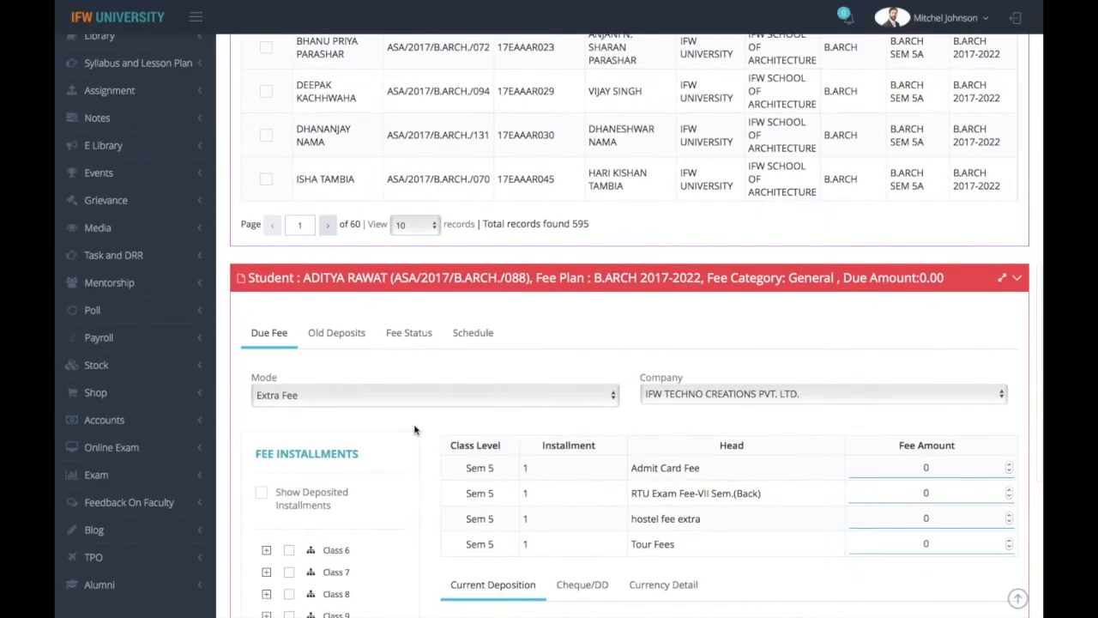
# Keep IFW TECHNO CREATIONS PVT. LTD. as the company and enter 500 each for RTU Exam Fee-VII Sem.(Back) and Admit Card Fee
pyautogui.click(773, 393)
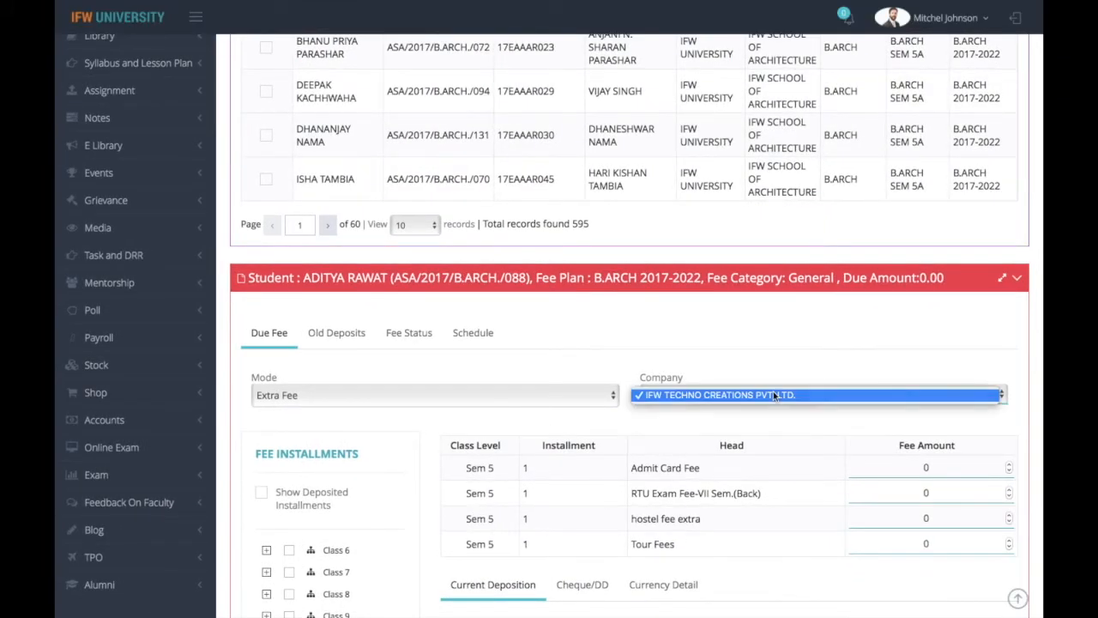
pyautogui.click(773, 394)
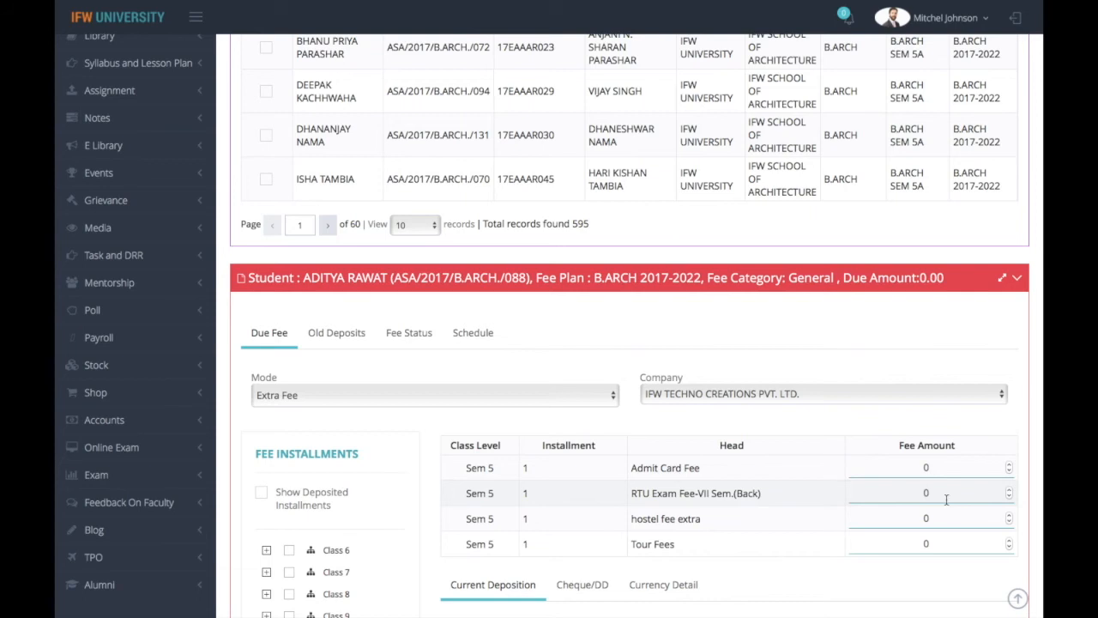
pyautogui.press('BackSpace')
pyautogui.write('500')
pyautogui.press('BackSpace')
pyautogui.write('500')
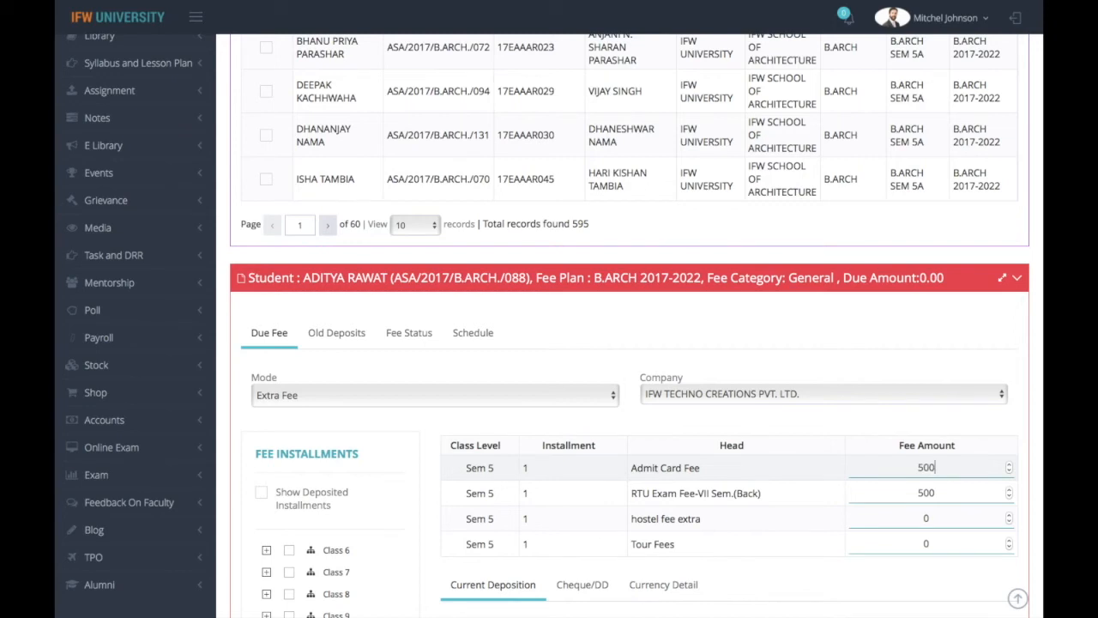
# Open the Cheque/DD details for the extra fee and date the cheque 09/Sep/2019
pyautogui.scroll(-3, 554, 326)
pyautogui.scroll(-4, 629, 326)
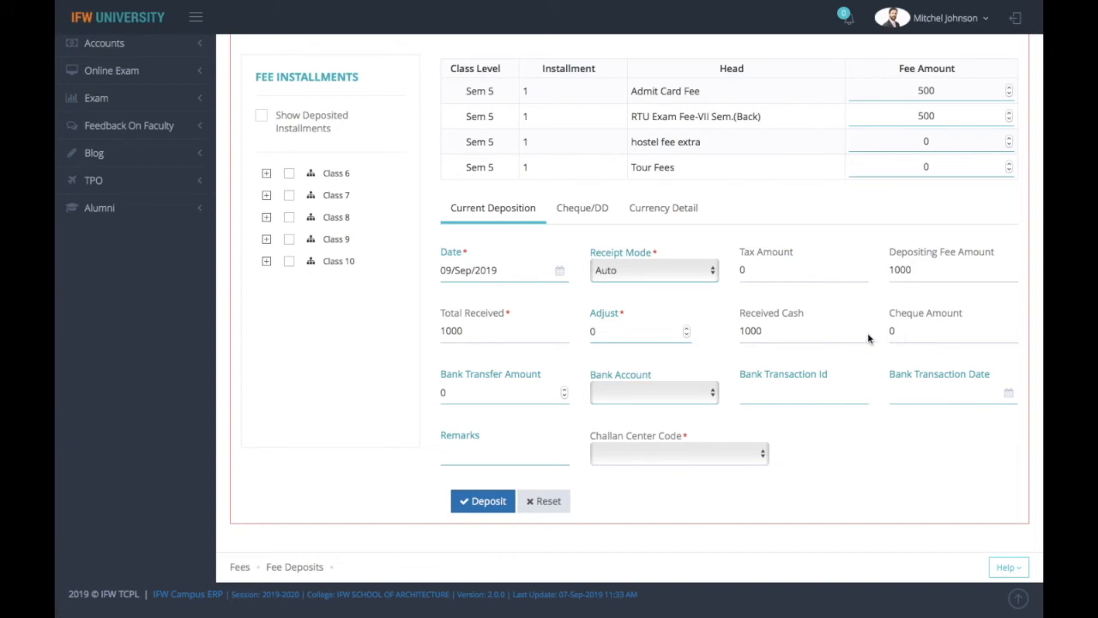
pyautogui.click(600, 217)
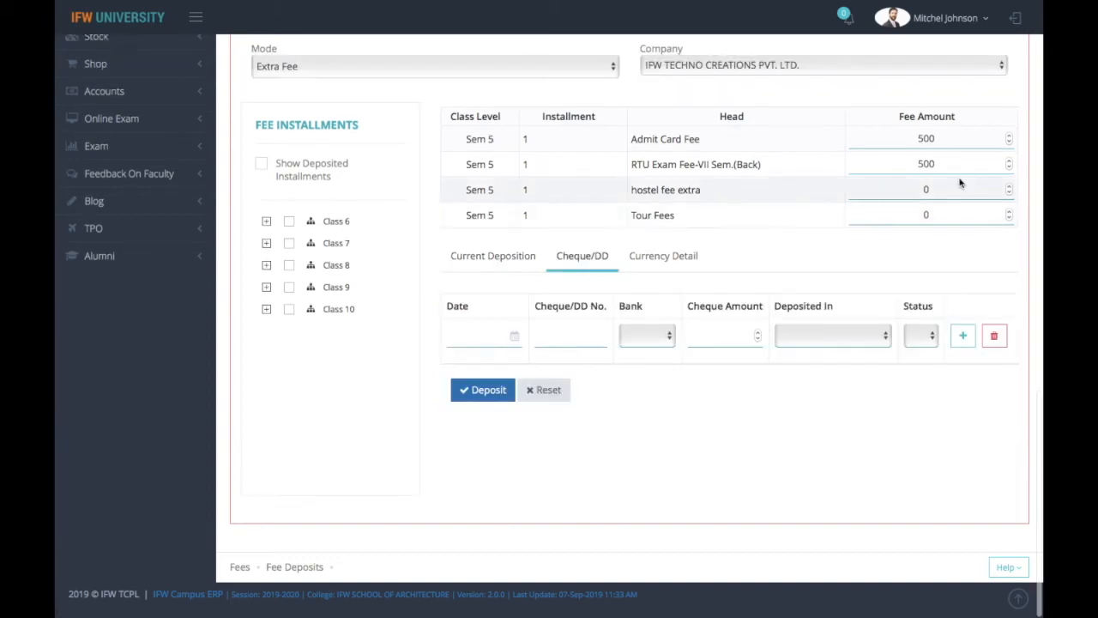
pyautogui.click(470, 339)
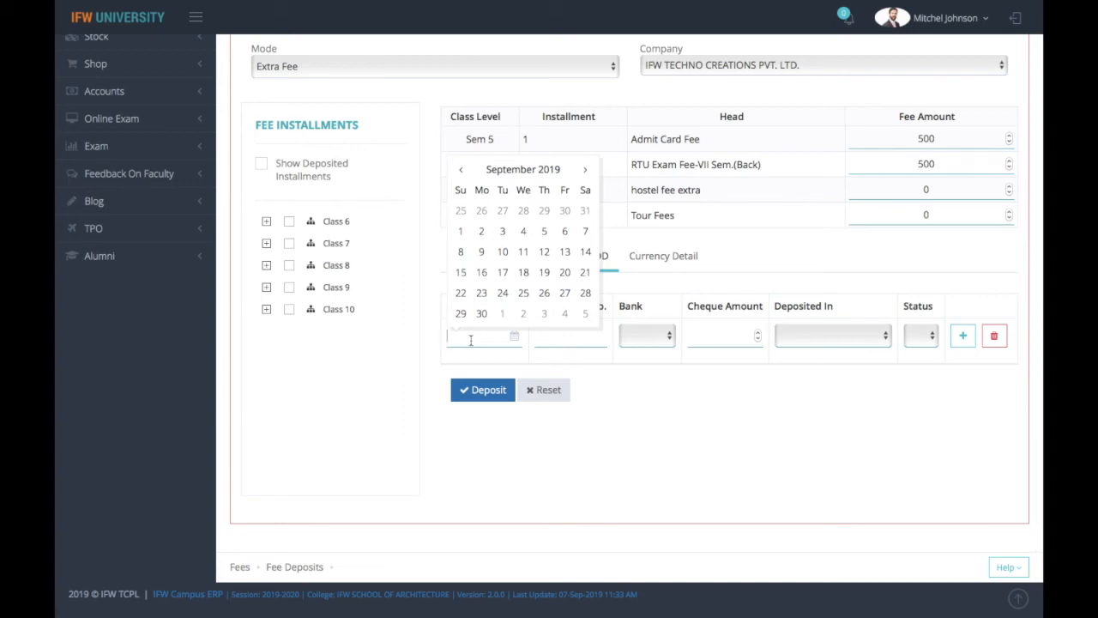
pyautogui.click(316, 68)
pyautogui.click(316, 68)
pyautogui.click(481, 340)
pyautogui.click(482, 273)
pyautogui.click(481, 251)
# Enter cheque number 3432, choose AXIS as its bank and set the cheque amount to 1000
pyautogui.click(580, 344)
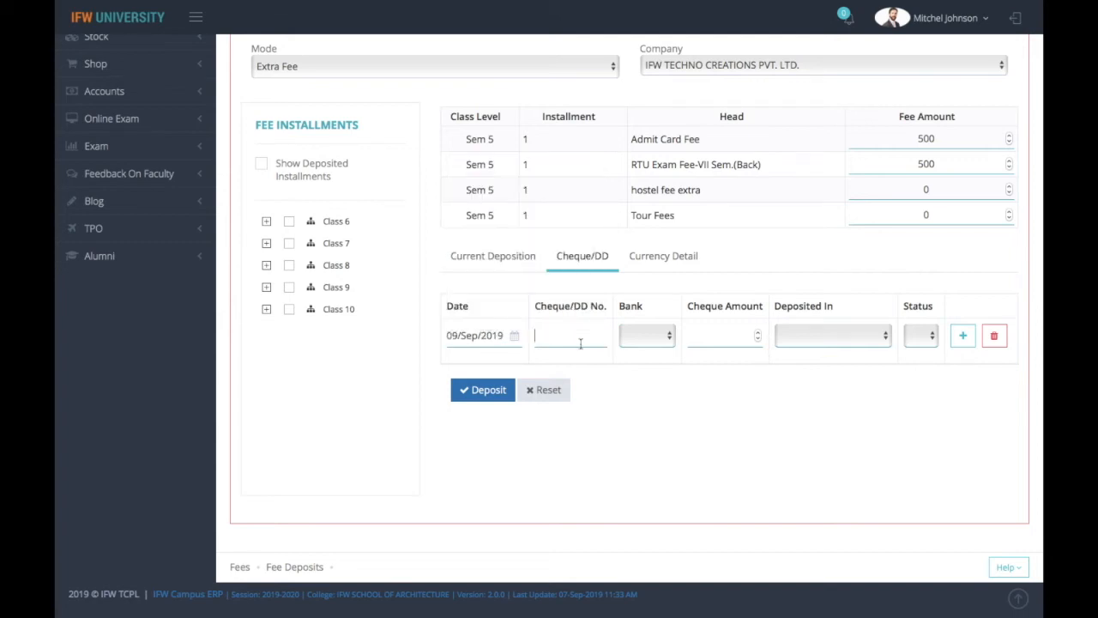
pyautogui.write('3432')
pyautogui.click(665, 337)
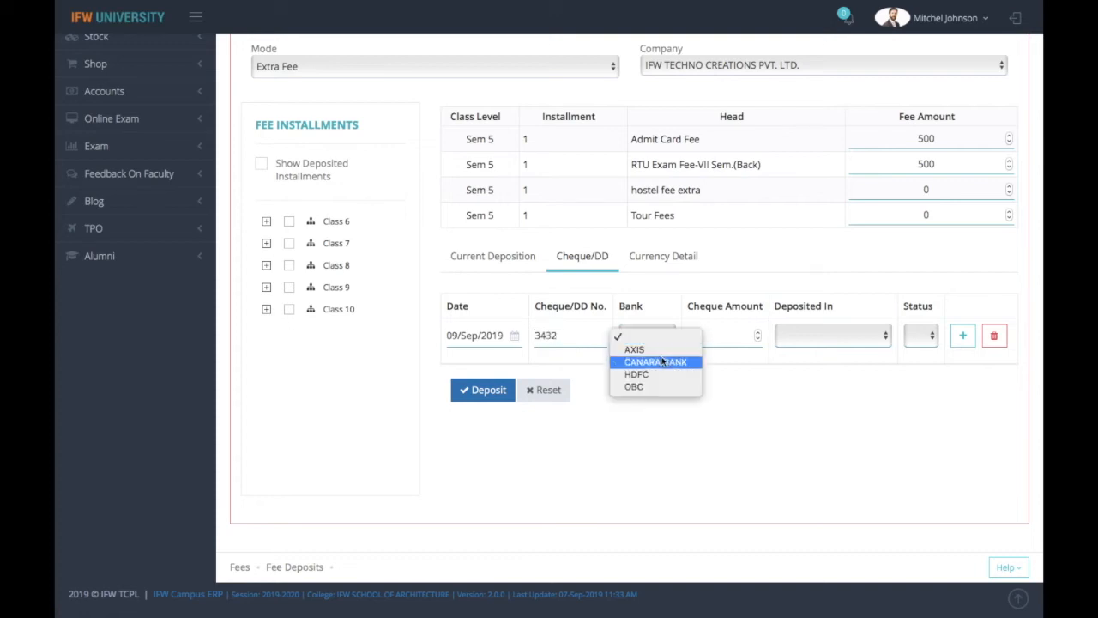
pyautogui.click(659, 349)
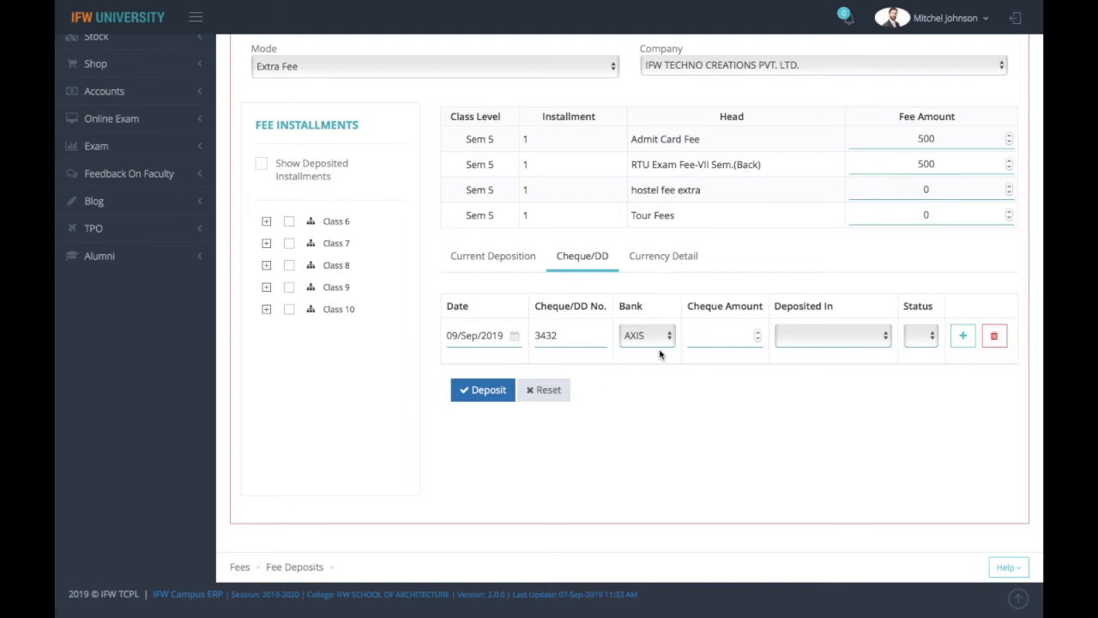
pyautogui.click(734, 333)
pyautogui.write('1000')
# Choose the HDFC BANK account as the cheque's deposit account and set its status to Cleared
pyautogui.click(831, 335)
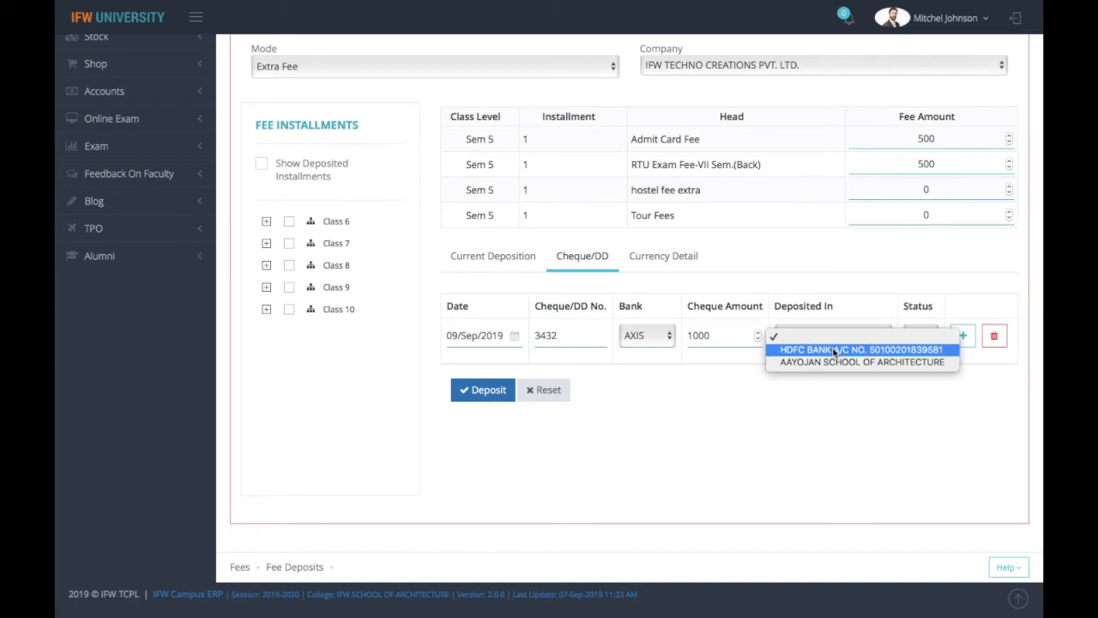
pyautogui.click(834, 350)
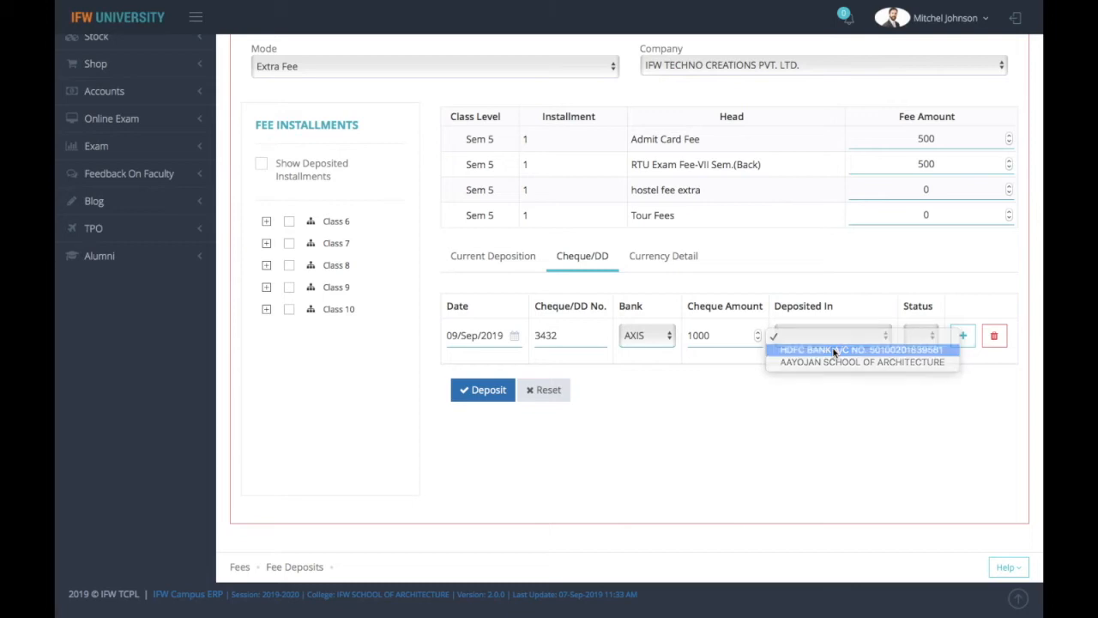
pyautogui.click(918, 339)
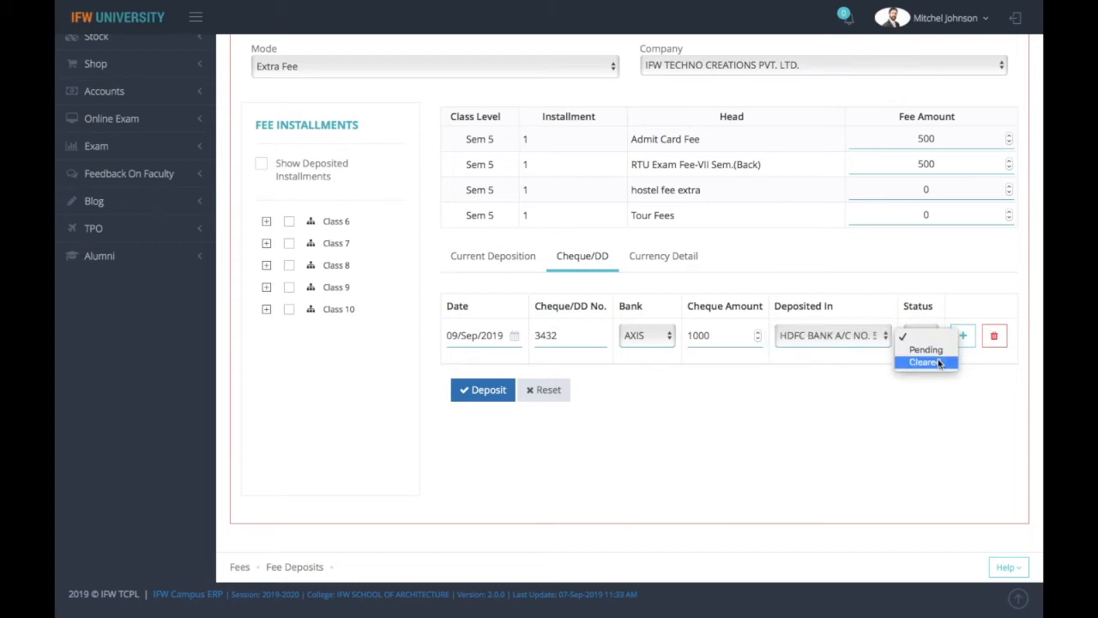
pyautogui.click(936, 363)
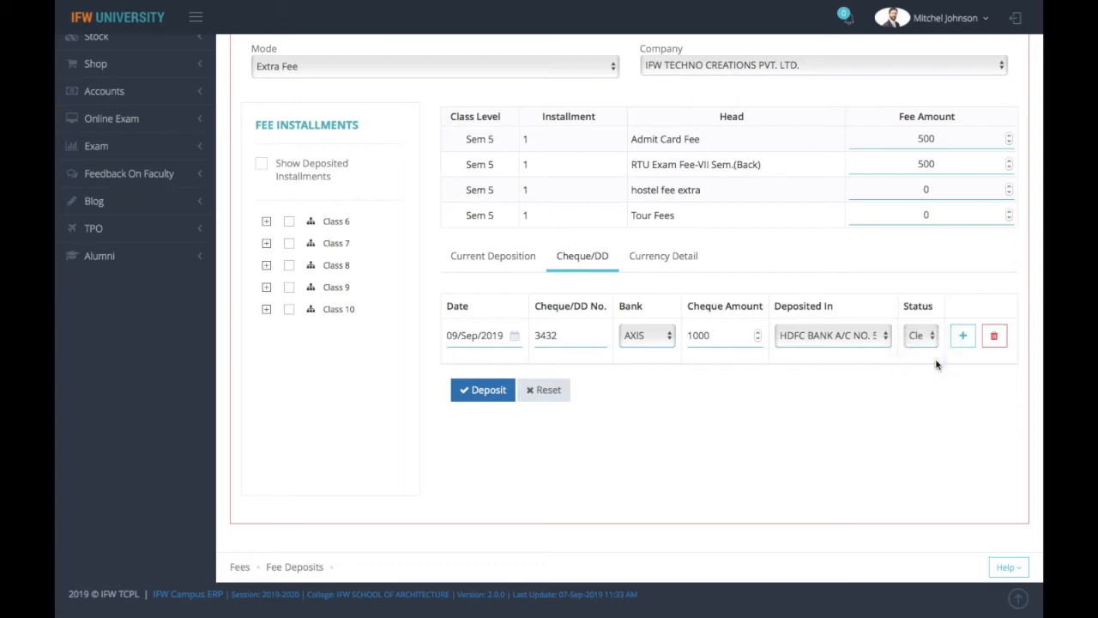
# Submit the extra fee deposit with its cheque details
pyautogui.click(485, 390)
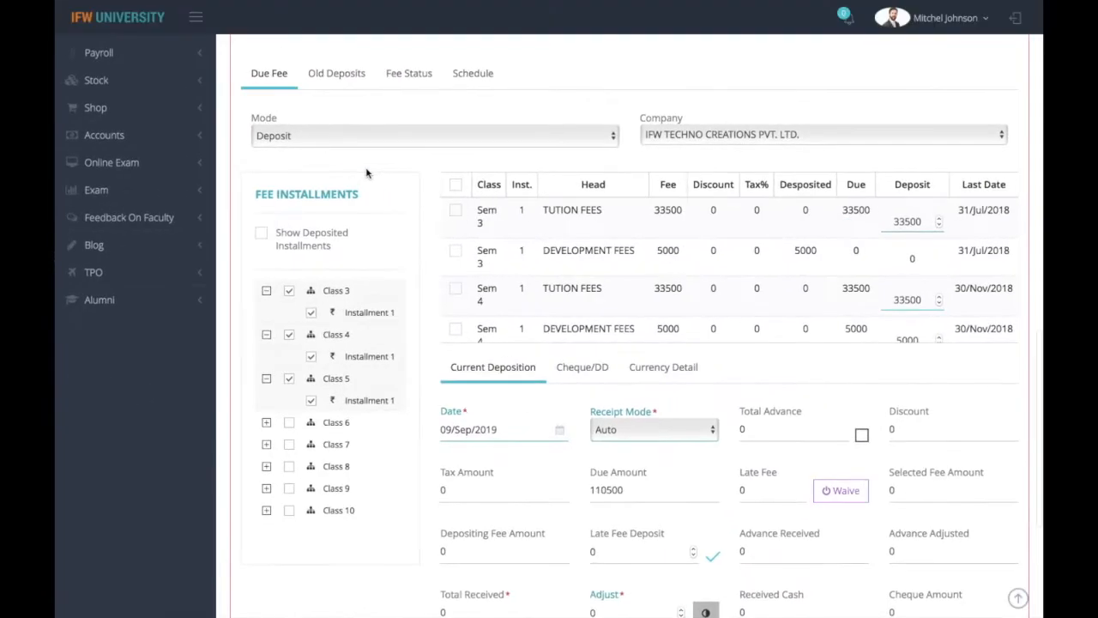
# Select the Sem 3 tuition fee for deposit and enter a cheque dated 09/Sep/2019 with number 45342
pyautogui.click(456, 211)
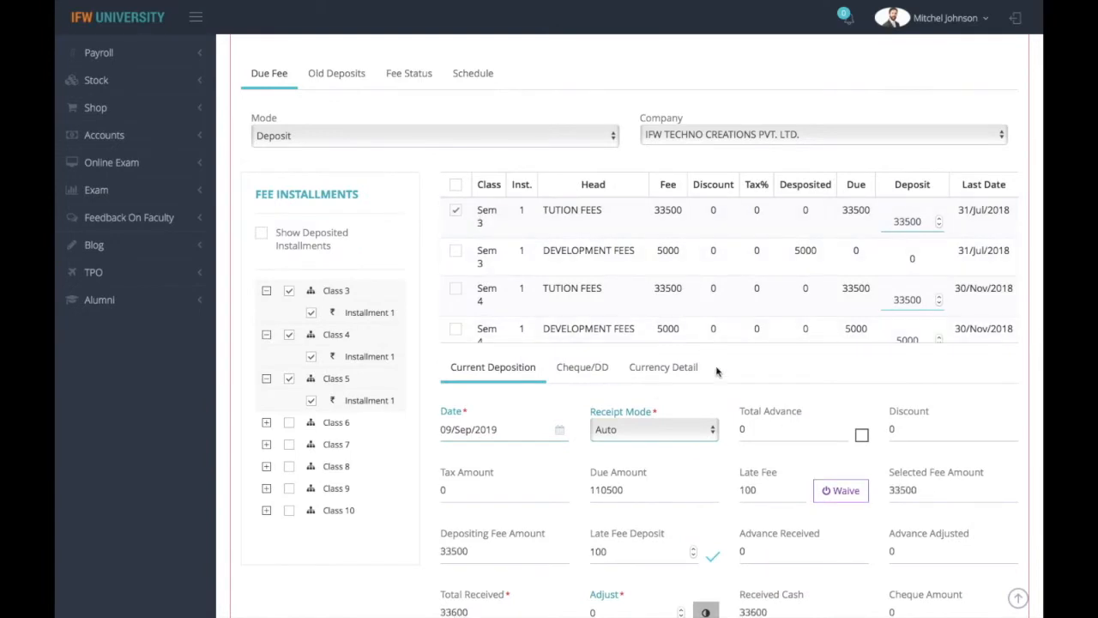
pyautogui.scroll(-4, 652, 283)
pyautogui.click(584, 177)
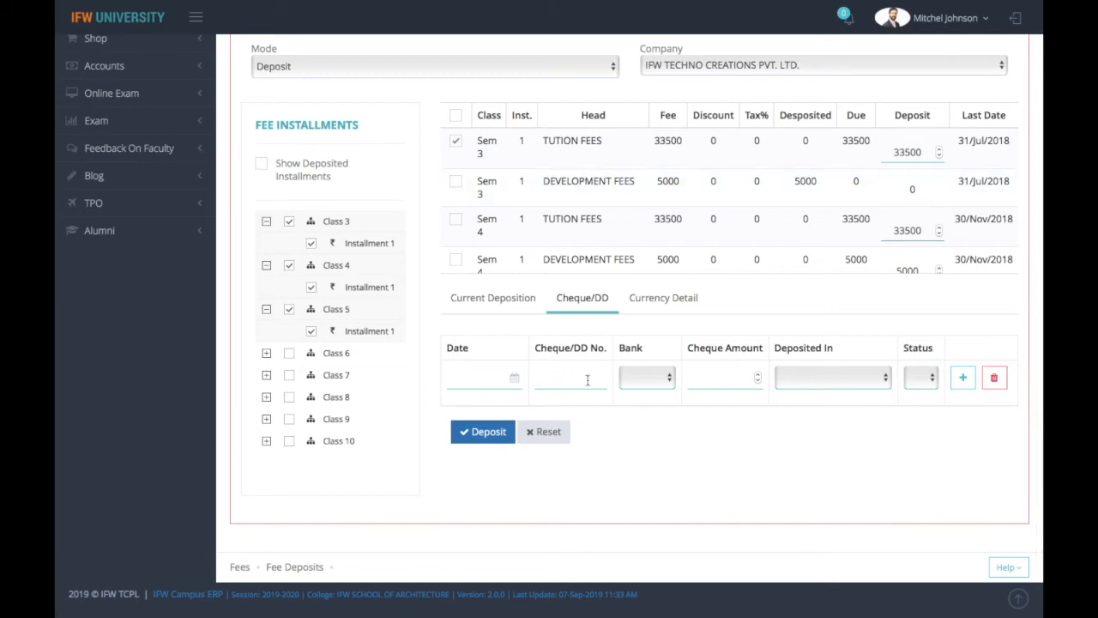
pyautogui.click(488, 375)
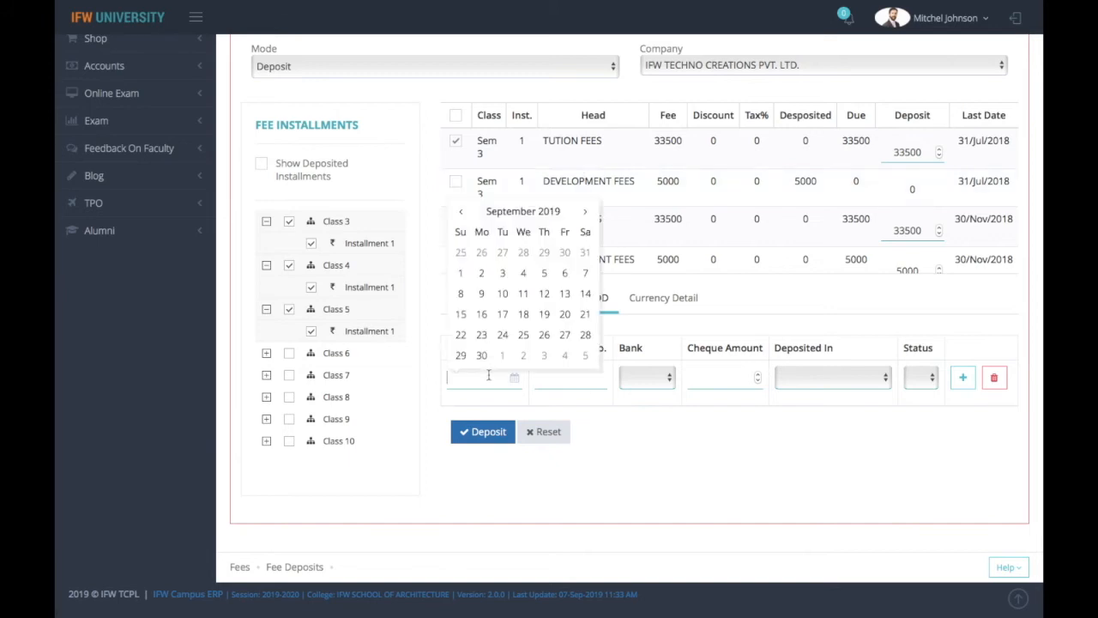
pyautogui.click(481, 294)
pyautogui.click(591, 376)
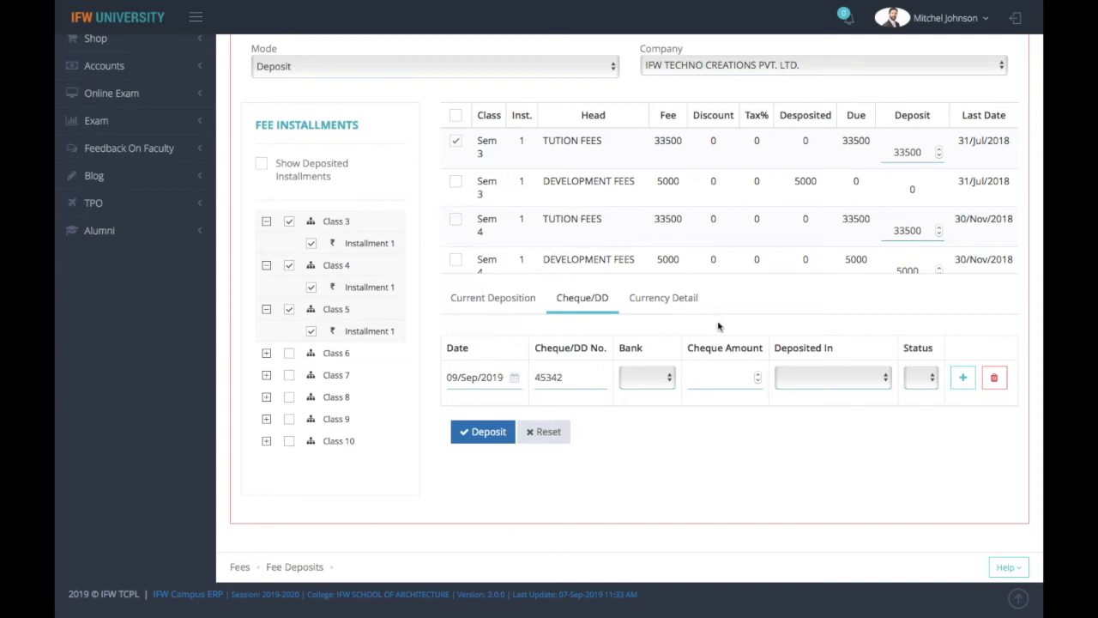
# Set the cheque's bank to AXIS, its amount to 33500, and the HDFC bank account as the deposit destination
pyautogui.click(648, 383)
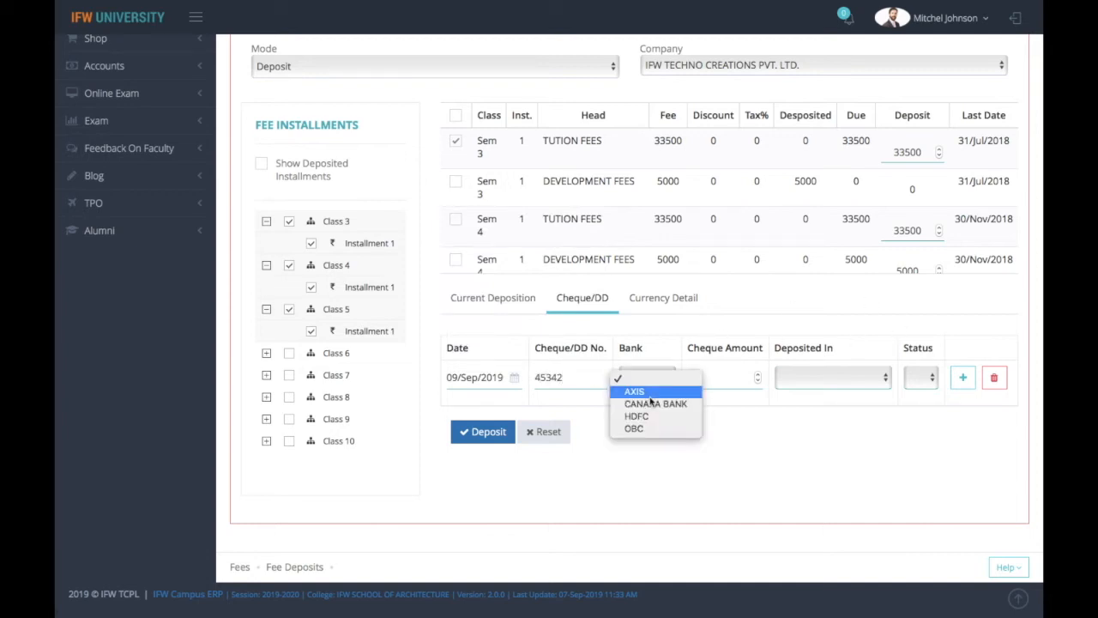
pyautogui.click(650, 395)
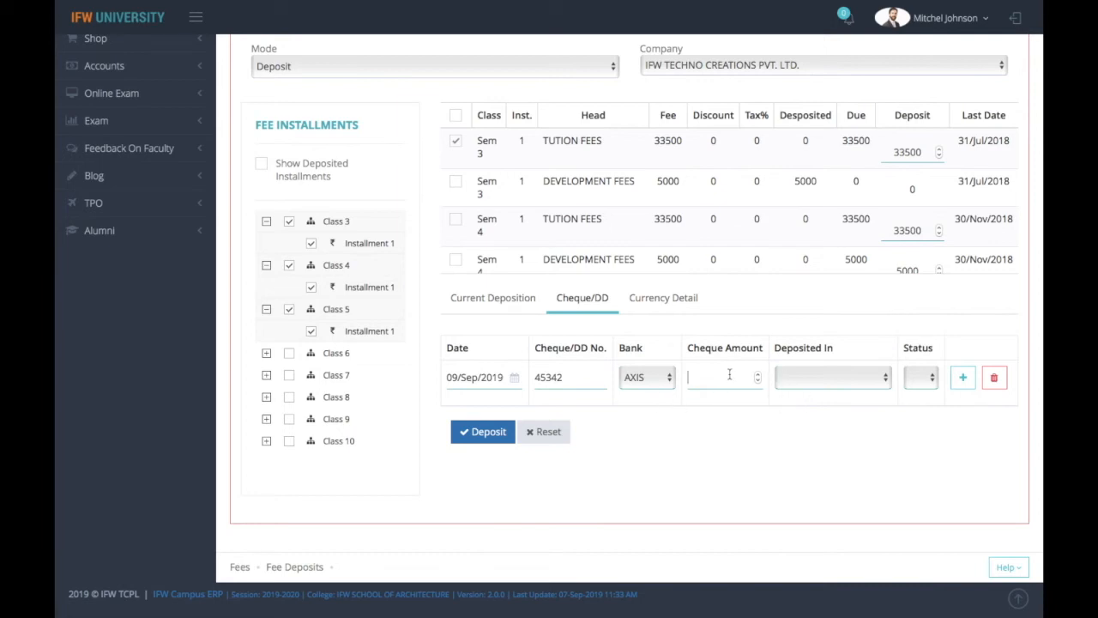
pyautogui.write('33')
pyautogui.click(831, 383)
pyautogui.click(832, 392)
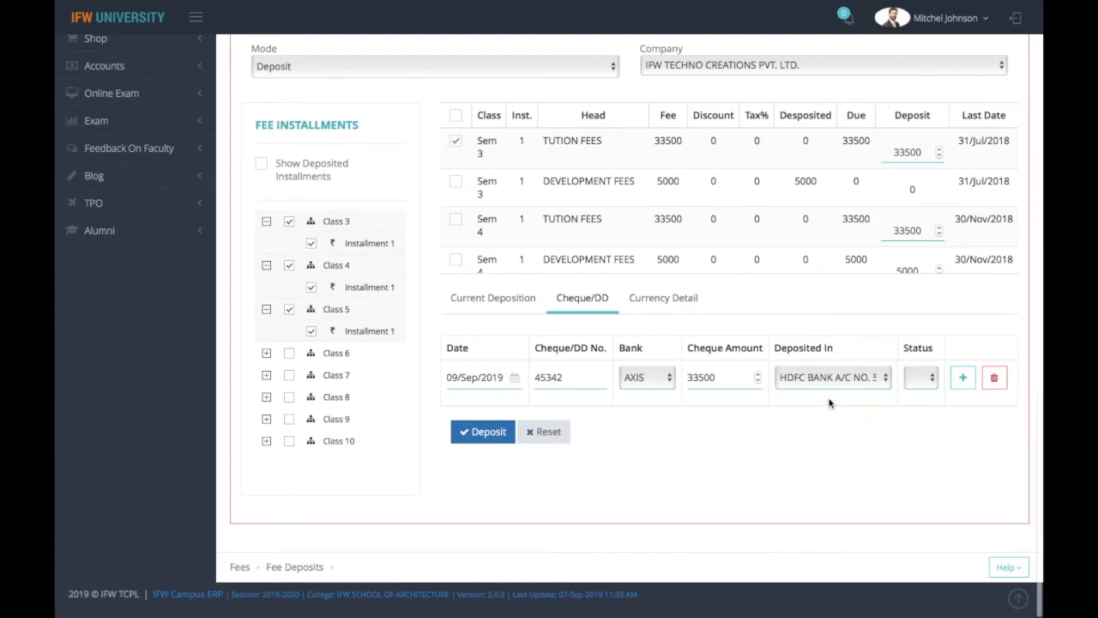
pyautogui.press('shift+super+backslash')
pyautogui.click(251, 98)
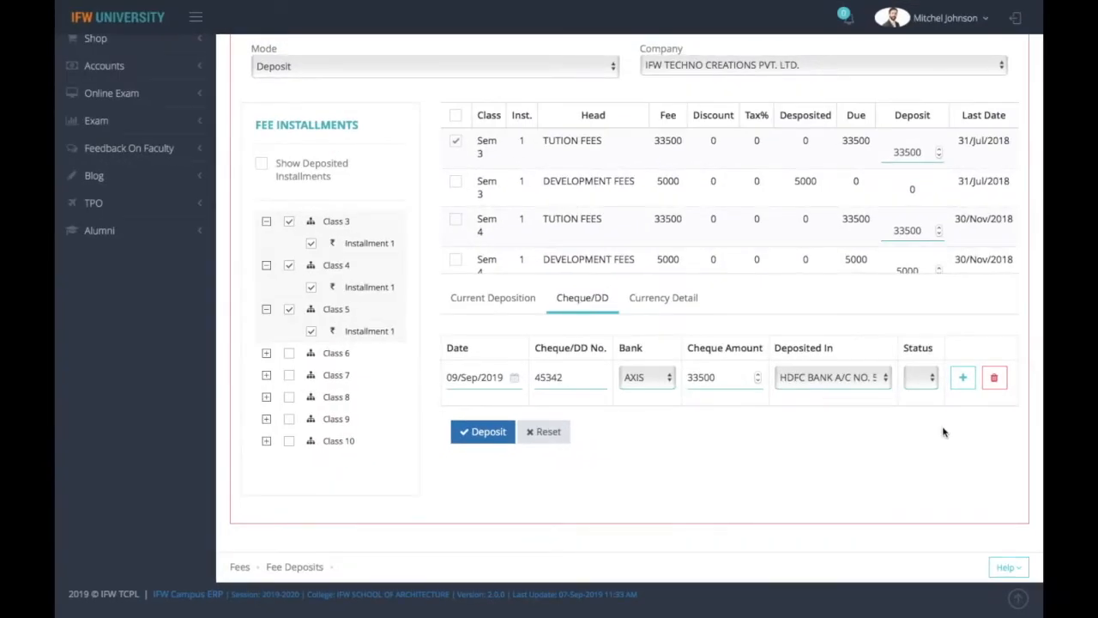
# Mark the cheque as Cleared, submit the tuition fee deposit, and return from the printed receipt to the deposit form
pyautogui.click(930, 377)
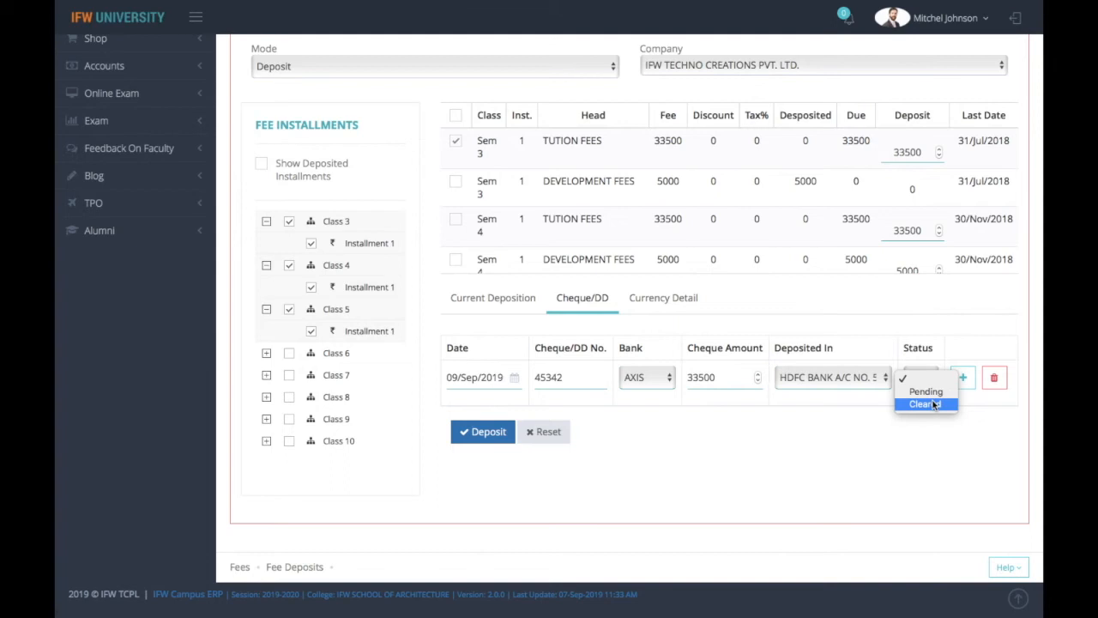
pyautogui.click(928, 403)
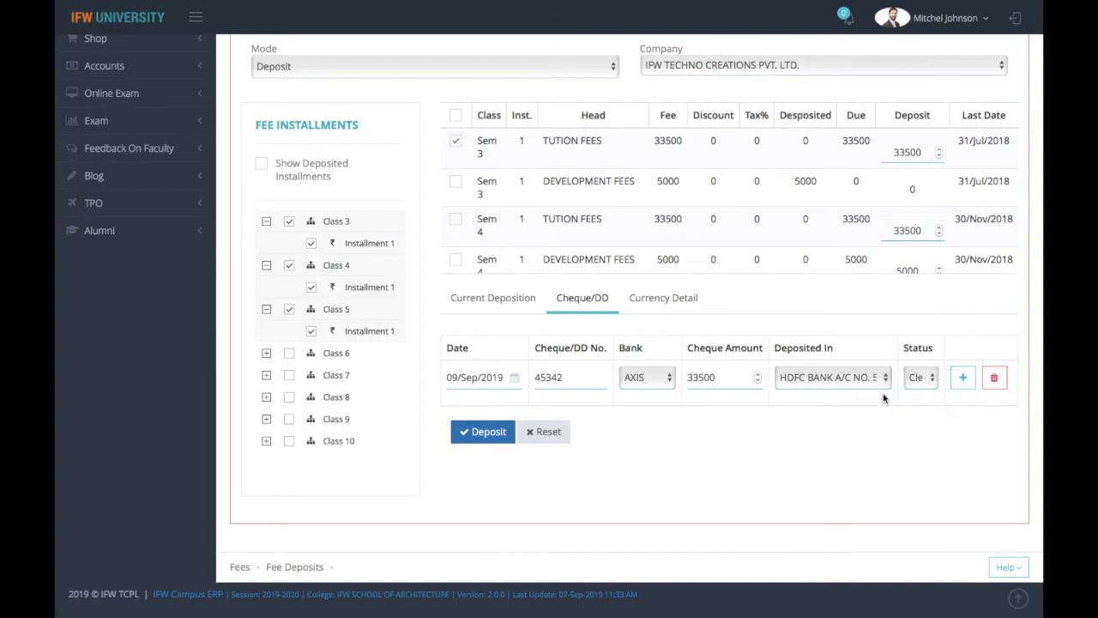
pyautogui.click(481, 429)
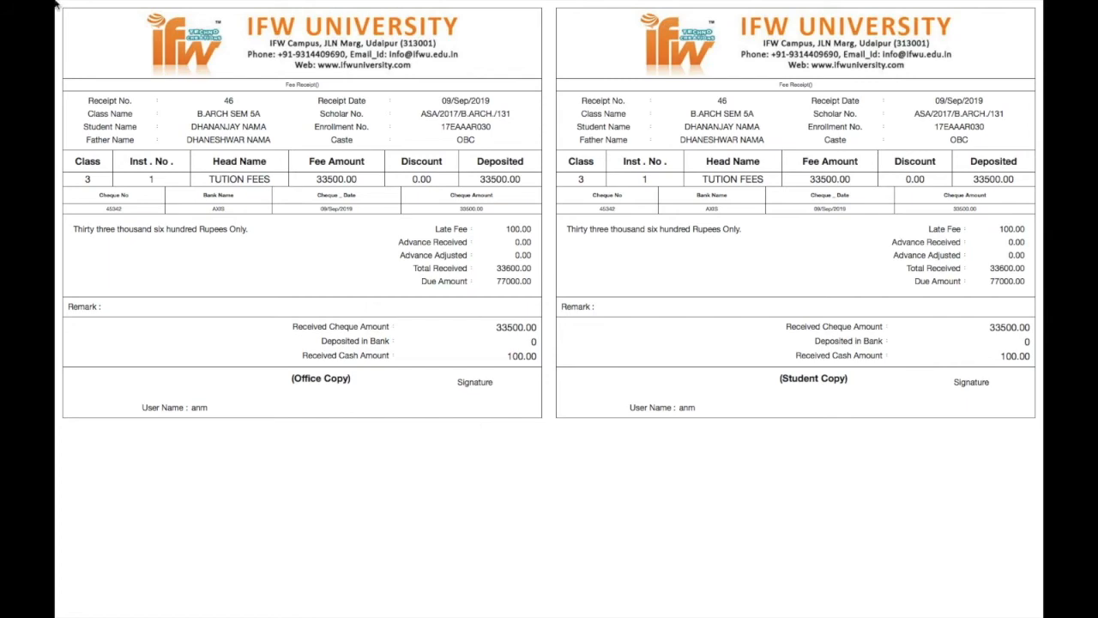
pyautogui.click(80, 2)
# Start another cheque entry with status Cleared, date 15/Sep/2019 and cheque number 65362
pyautogui.click(571, 184)
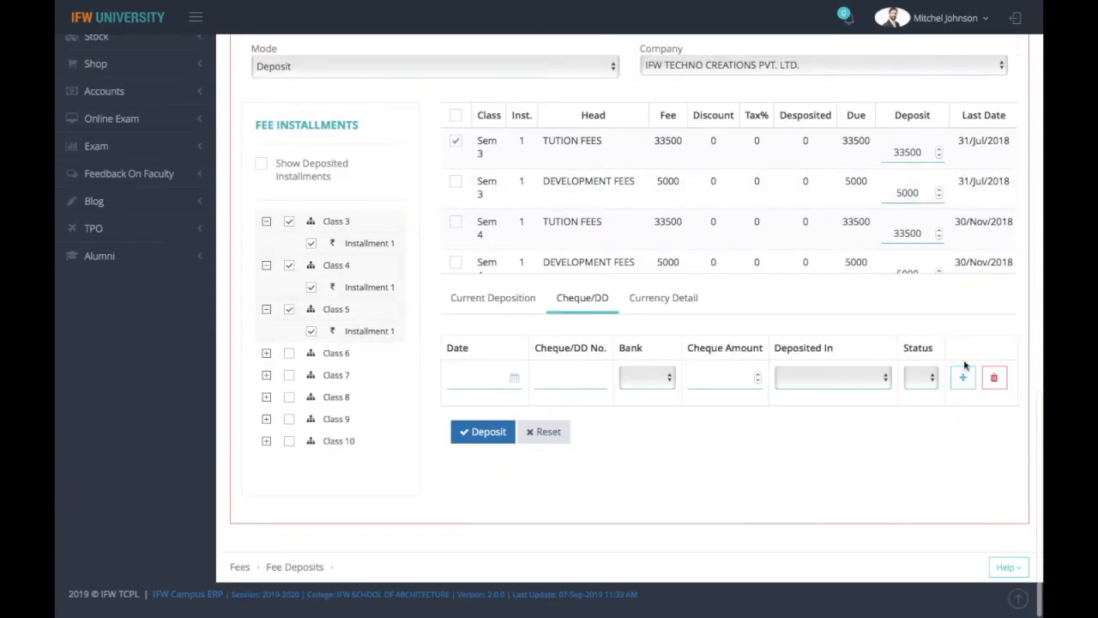
pyautogui.click(928, 377)
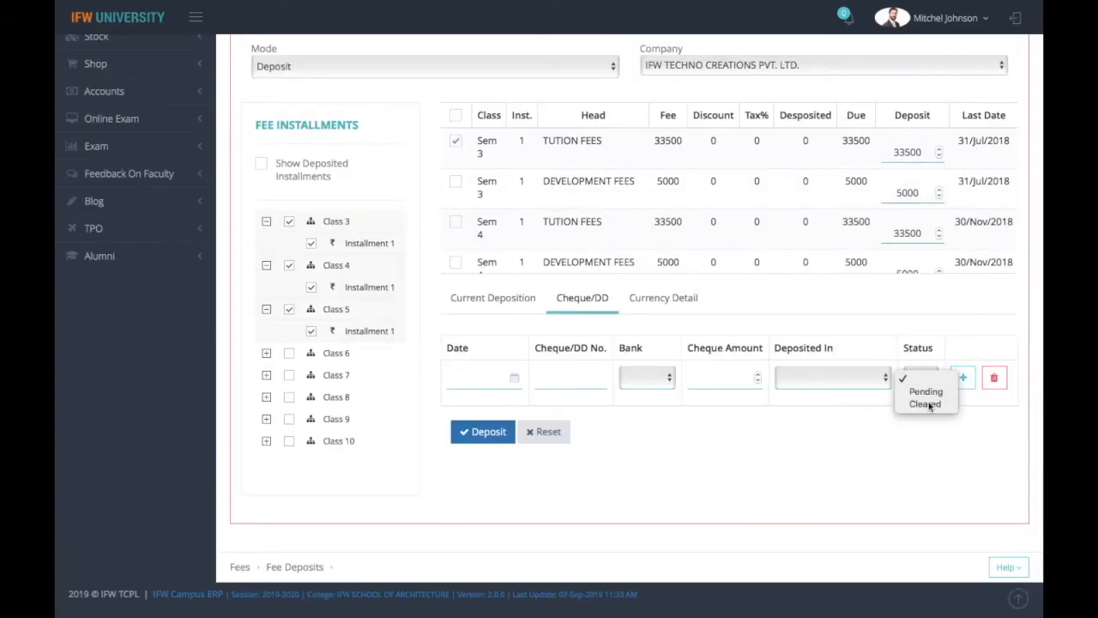
pyautogui.click(929, 404)
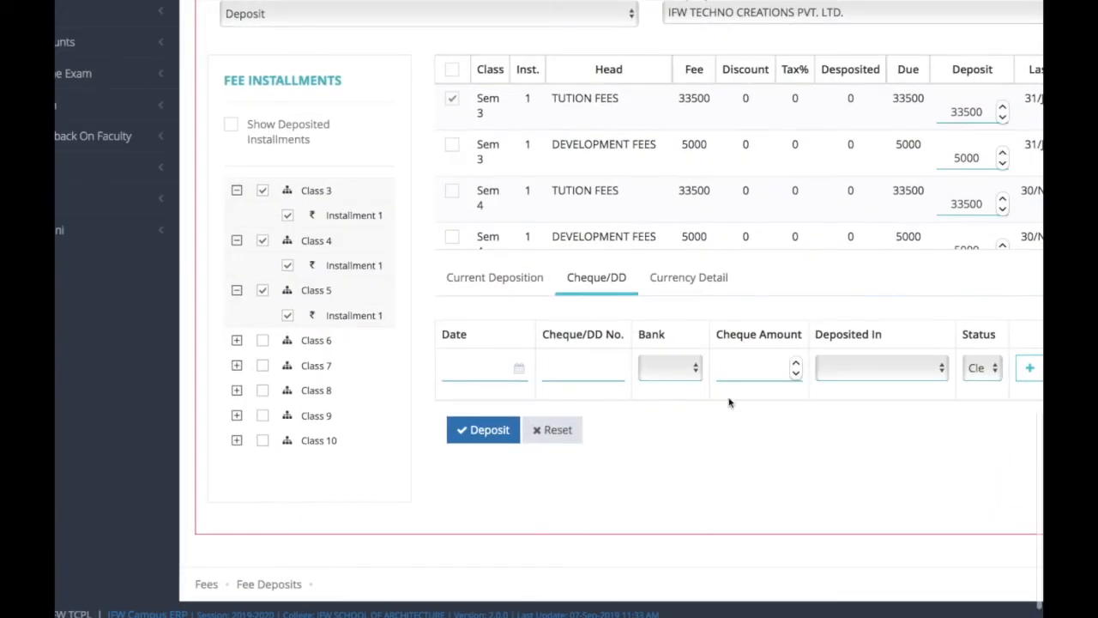
pyautogui.click(467, 361)
pyautogui.click(458, 295)
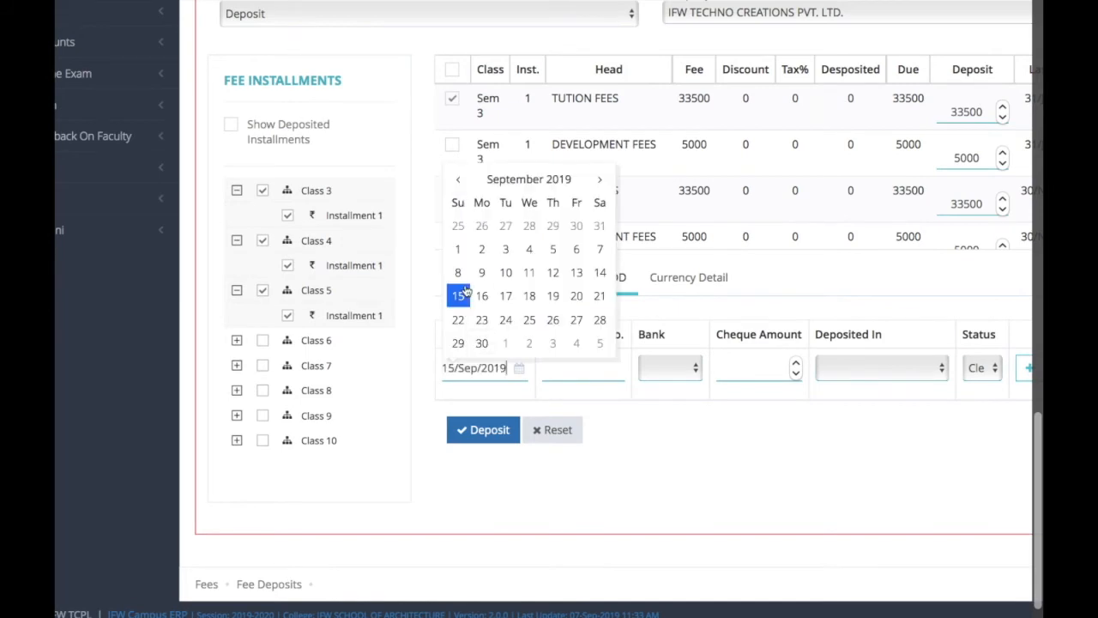
pyautogui.click(570, 369)
pyautogui.write('65362')
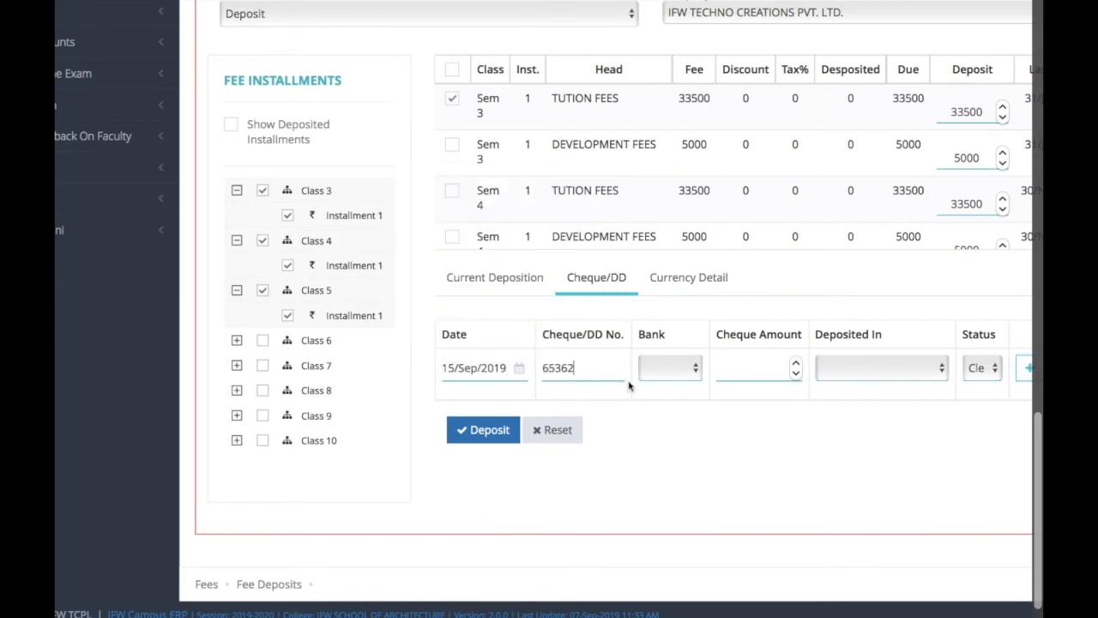
# Choose AXIS as the second cheque's bank, enter the amount 33500, and deposit it in the HDFC bank account
pyautogui.click(666, 378)
pyautogui.click(663, 381)
pyautogui.write('33500')
pyautogui.click(851, 371)
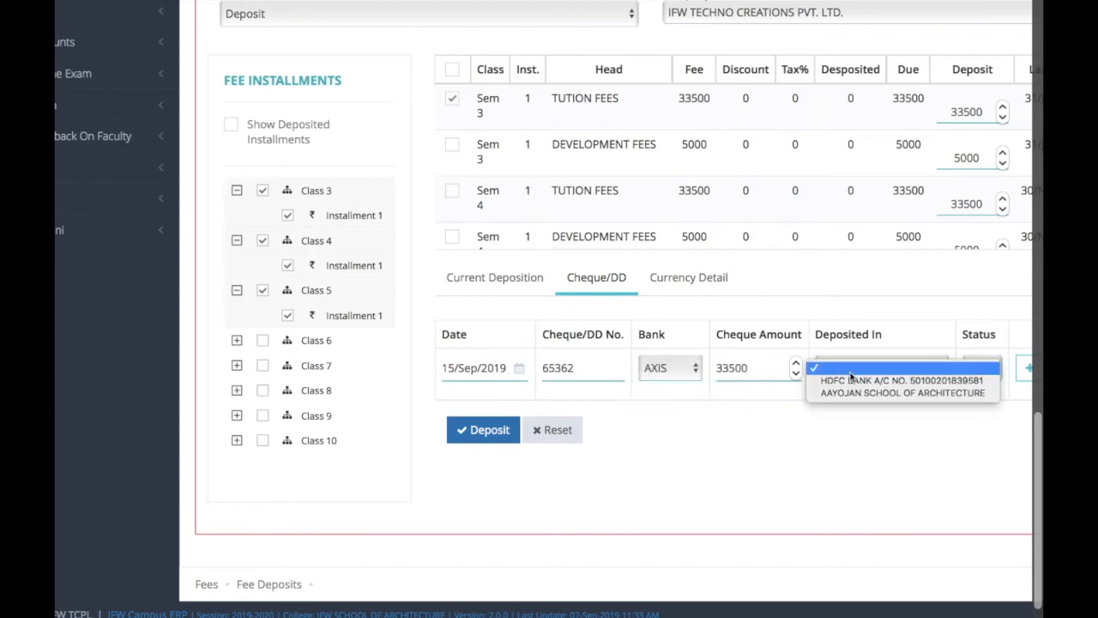
pyautogui.click(932, 389)
# Change the cheque's status to Pending and submit the deposit
pyautogui.click(984, 370)
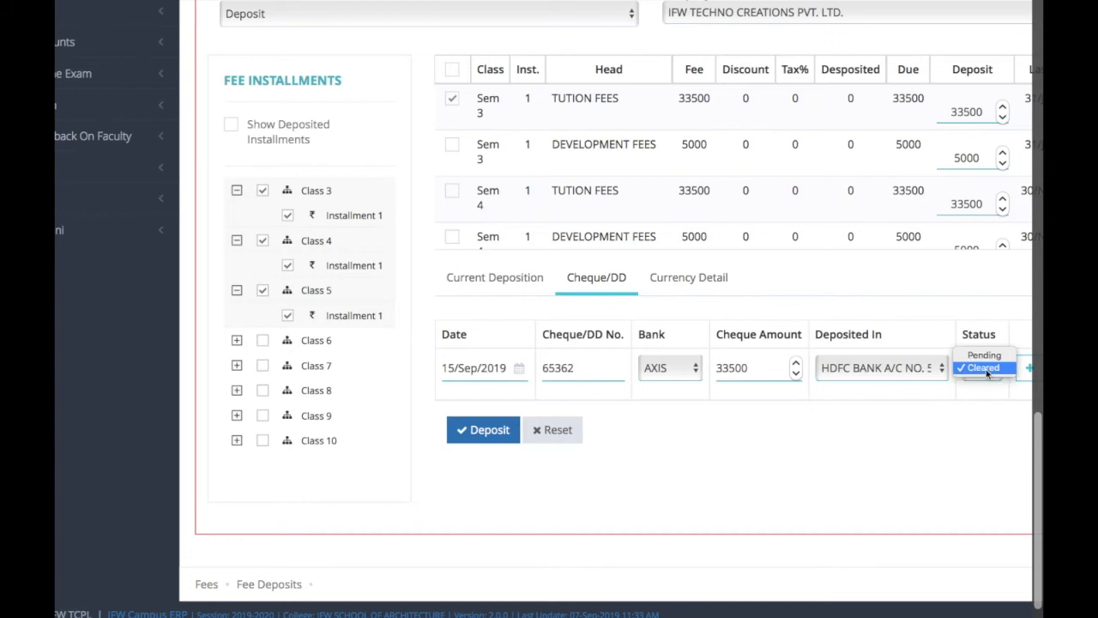
pyautogui.click(985, 355)
pyautogui.click(474, 432)
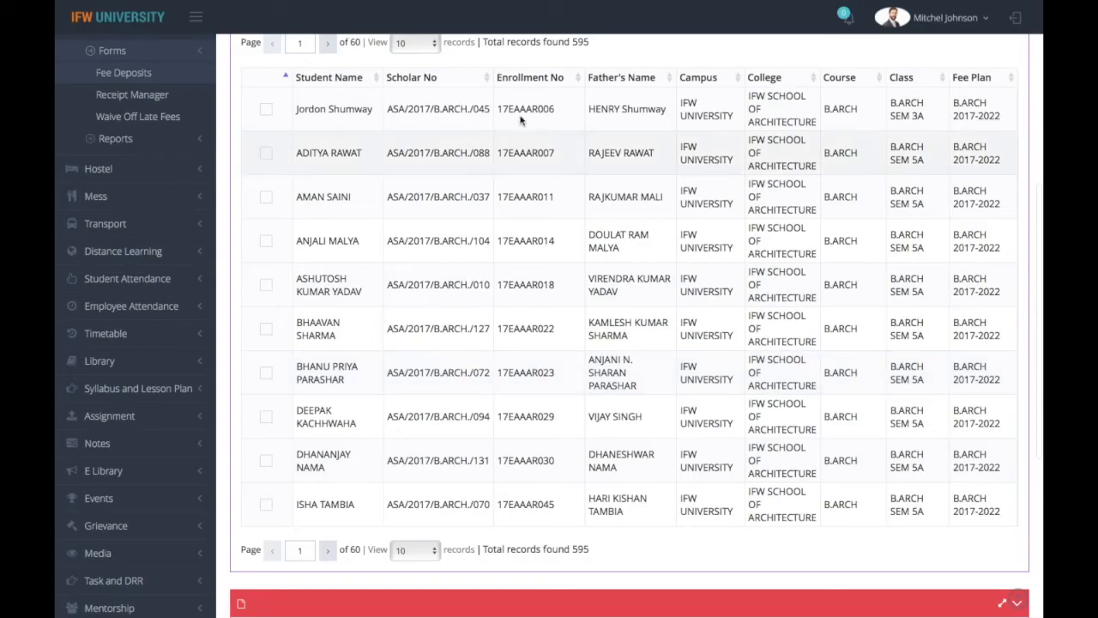
# Open the Receipt Manager and search for receipts by the student's name
pyautogui.click(162, 97)
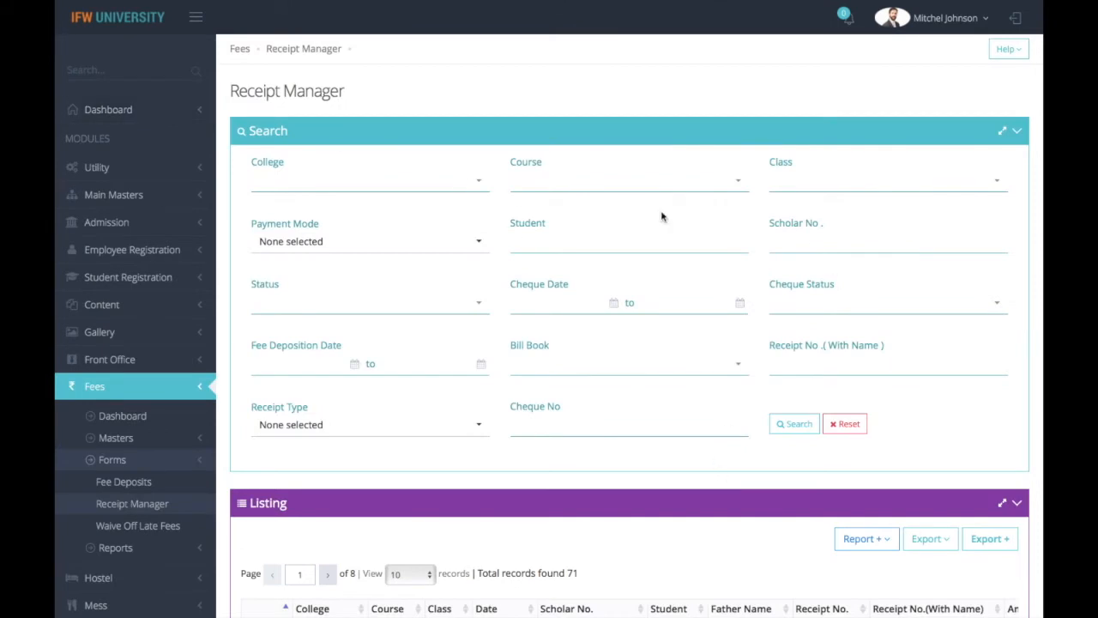
pyautogui.click(556, 242)
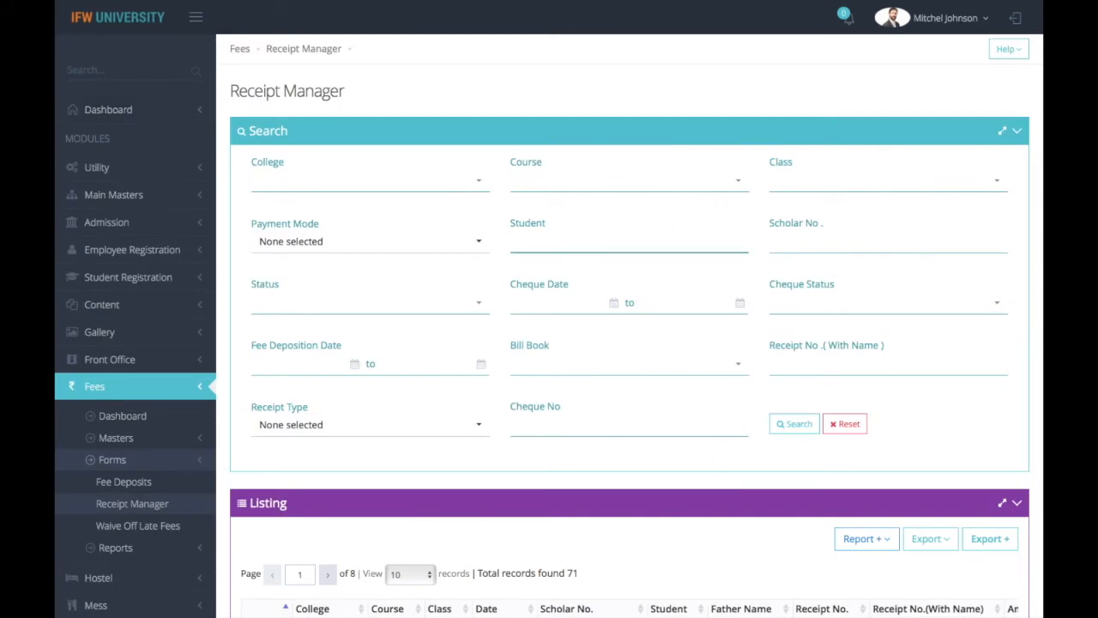
pyautogui.click(803, 429)
# Select the student's hostel fee receipt, generate its duplicate, and return to the Receipt Manager
pyautogui.scroll(-1, 803, 429)
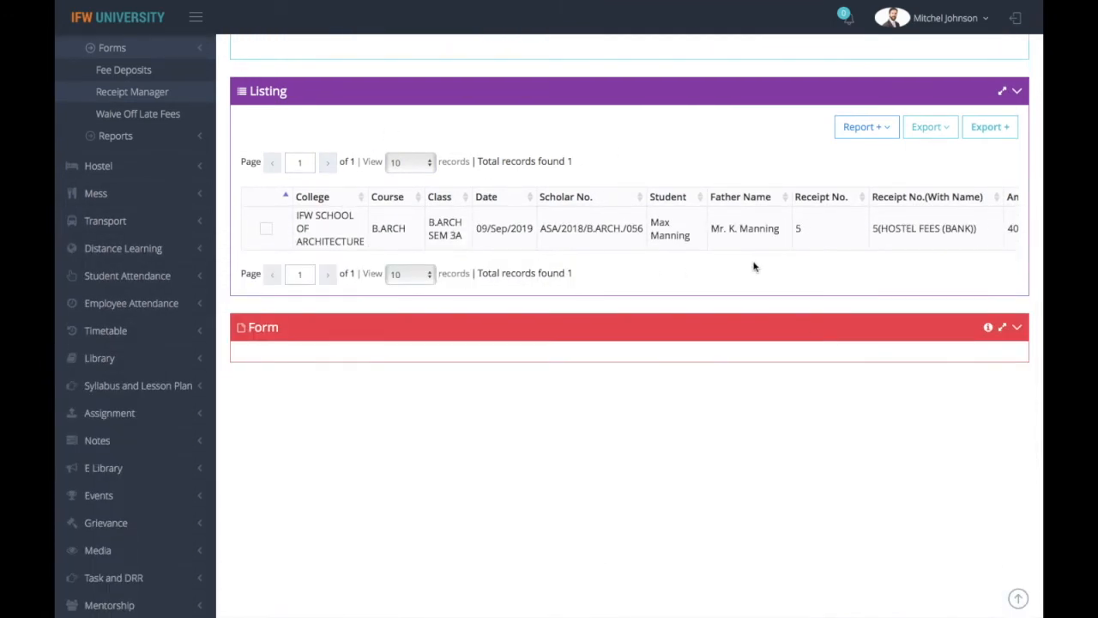
pyautogui.scroll(-3, 267, 235)
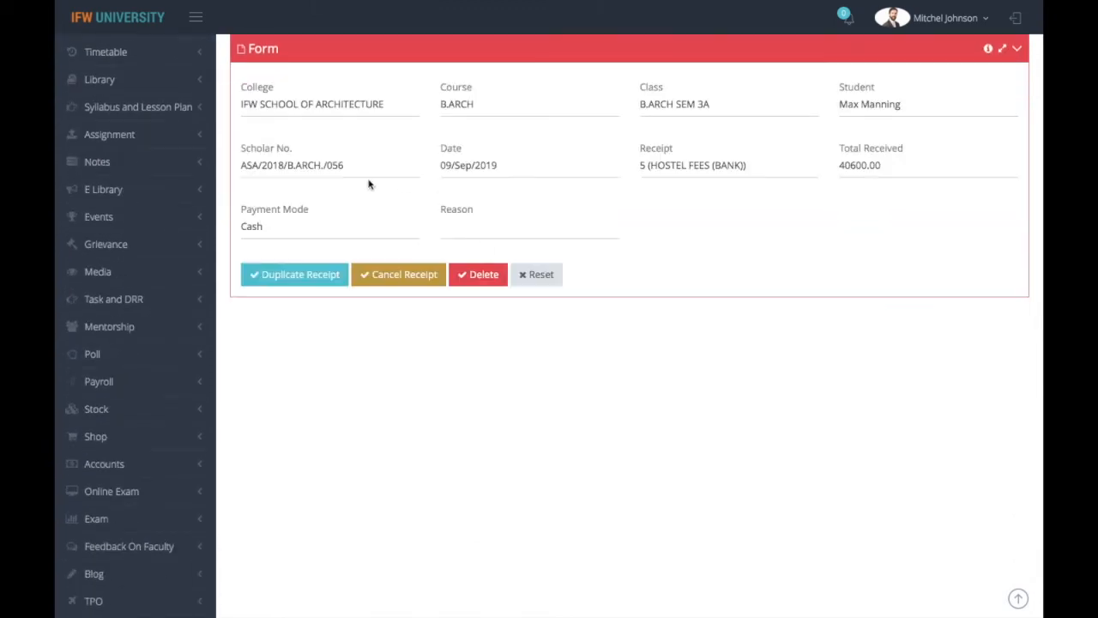
pyautogui.click(300, 275)
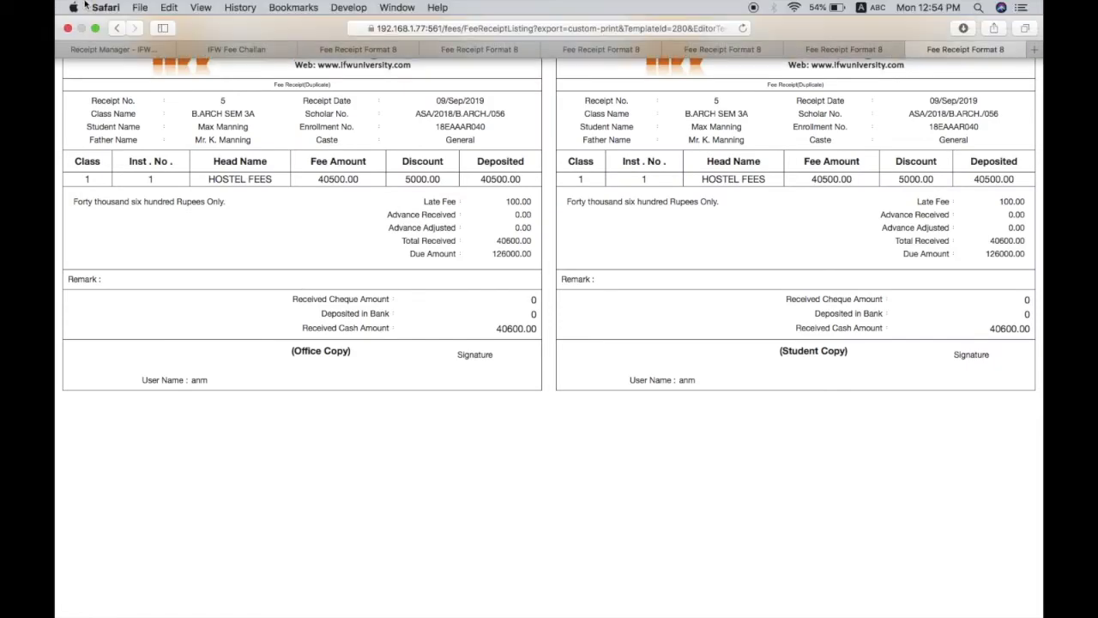
pyautogui.click(118, 51)
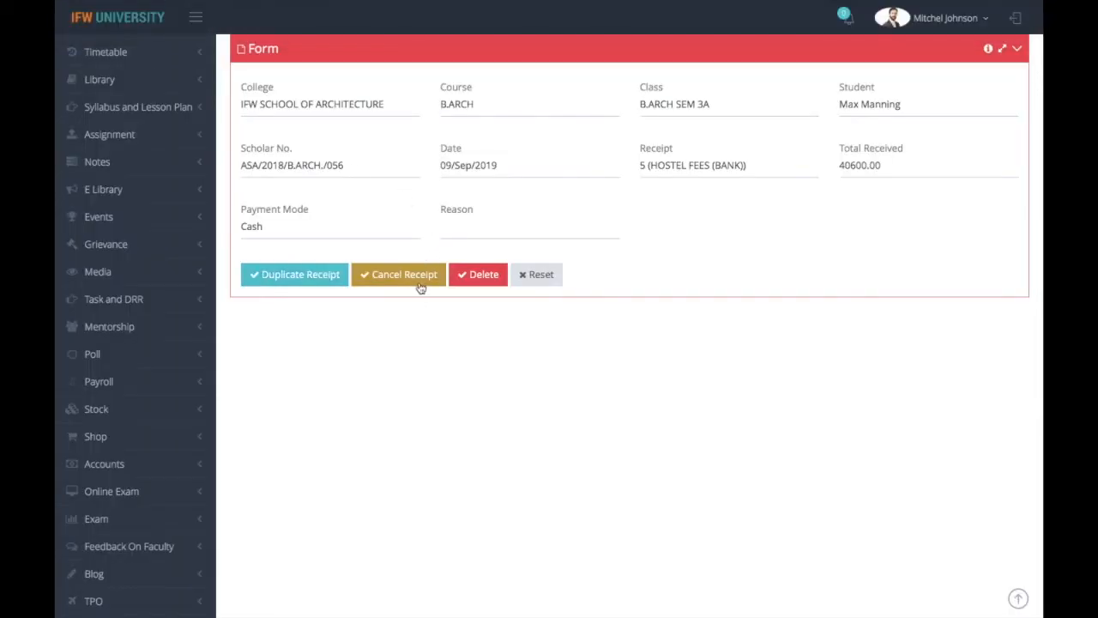
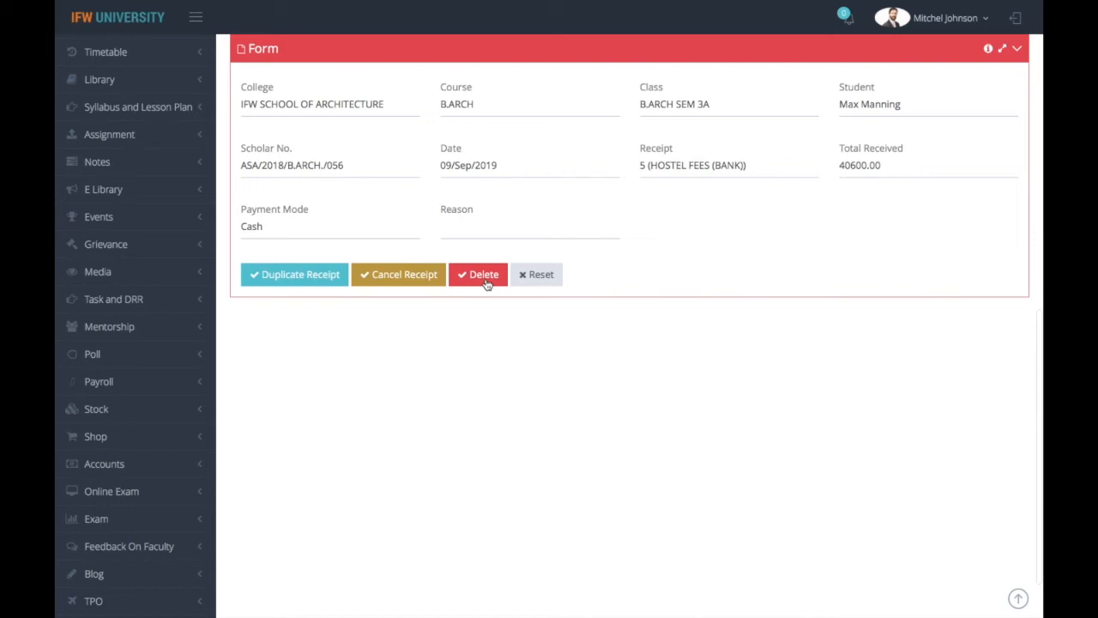
# Return to Fee Deposits and load the fee details of the first listed student
pyautogui.scroll(5, 582, 370)
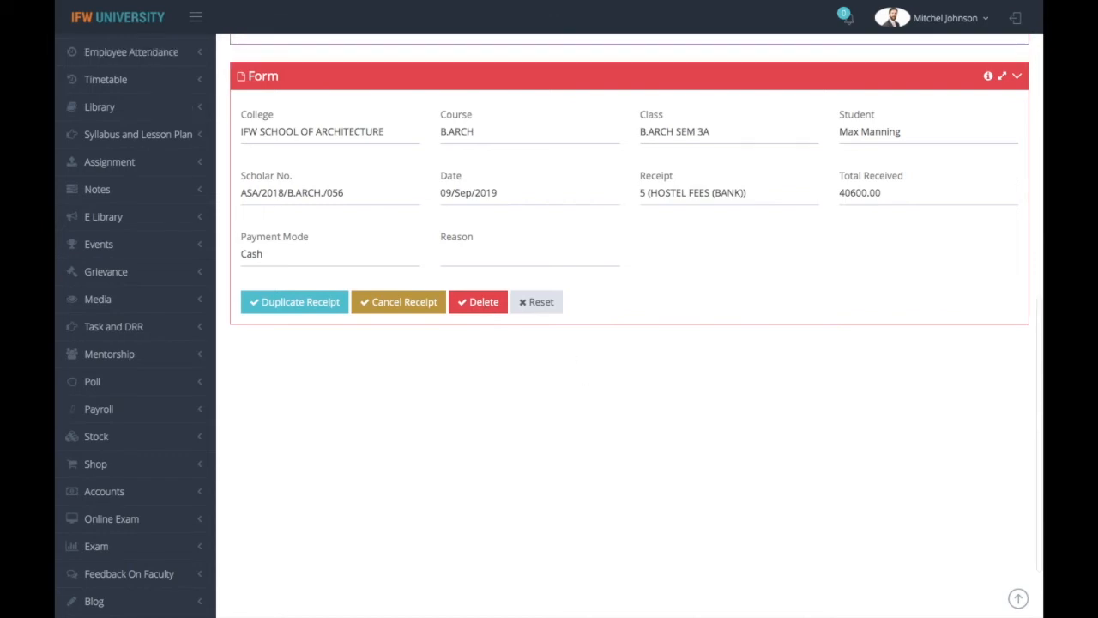
pyautogui.scroll(1, 580, 281)
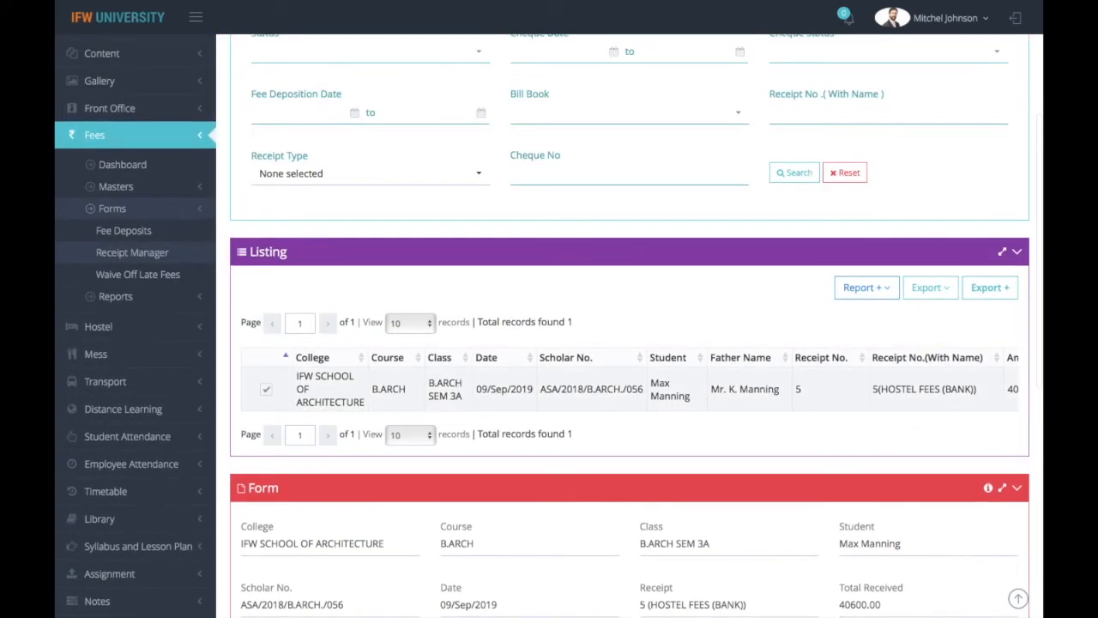
pyautogui.click(124, 232)
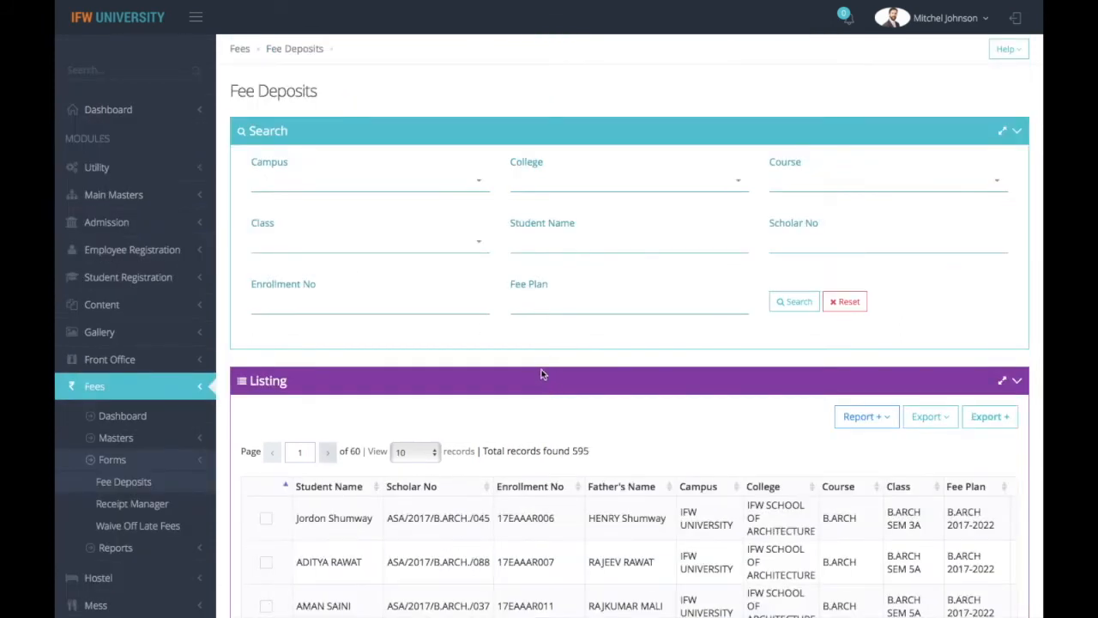
pyautogui.scroll(-3, 530, 336)
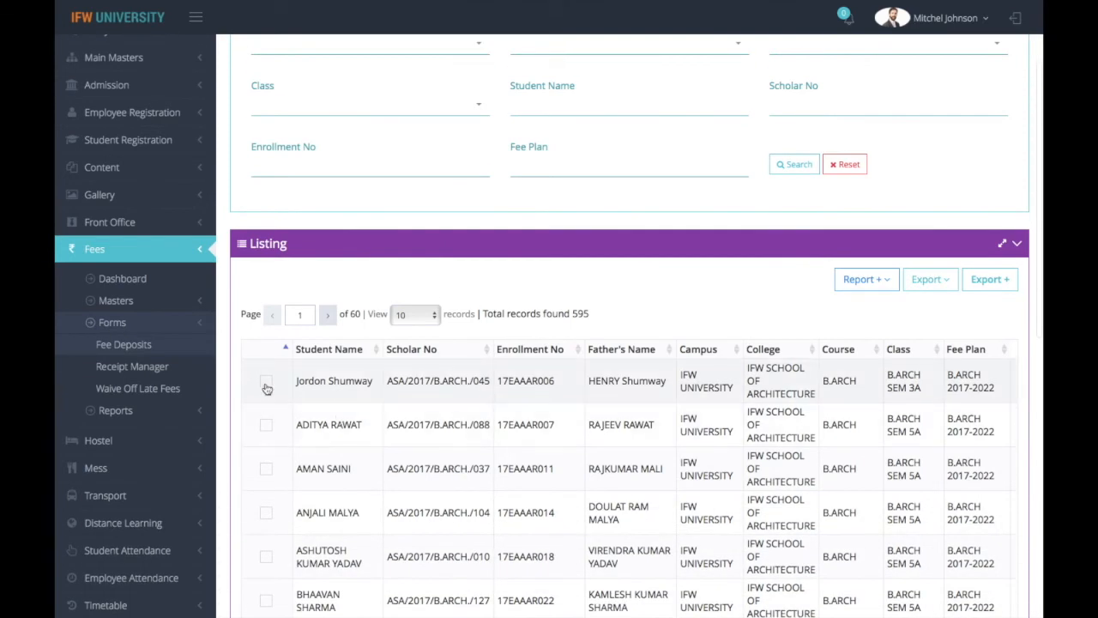
pyautogui.scroll(-10, 265, 388)
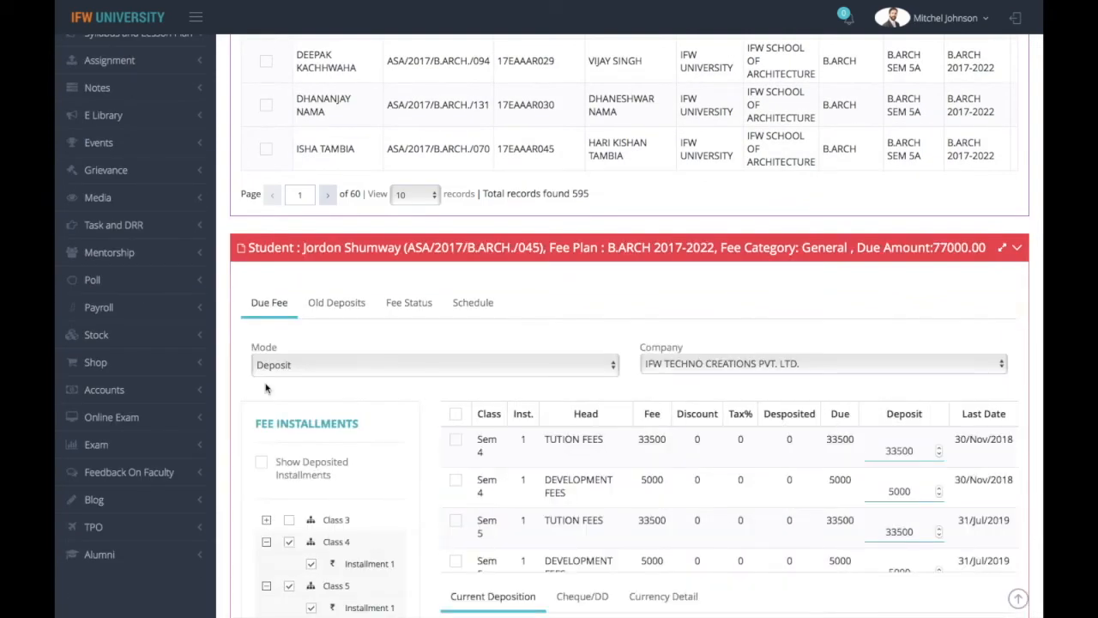
# Examine the student's old deposits, including the head amount of the Sem 3 tuition fee on receipt 20
pyautogui.click(343, 309)
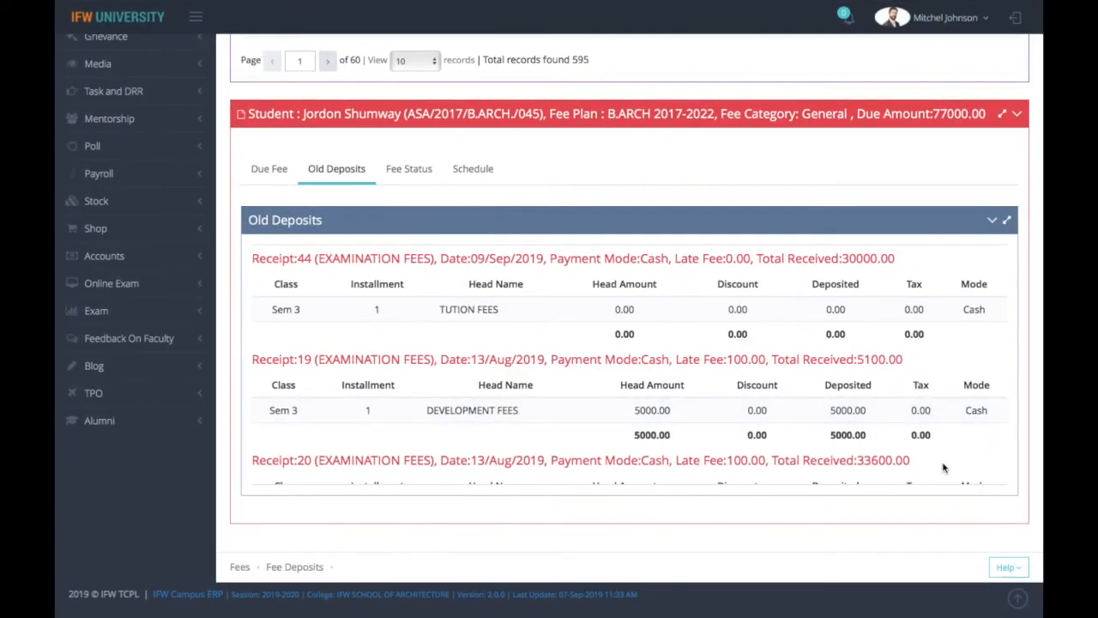
pyautogui.scroll(-2, 943, 467)
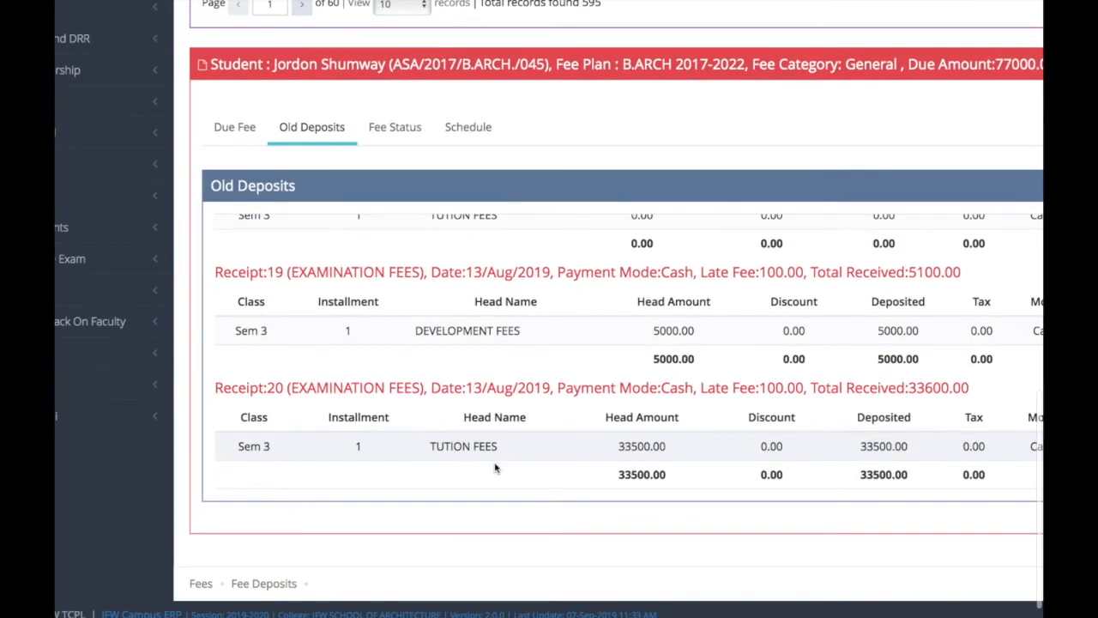
pyautogui.moveTo(622, 446); pyautogui.dragTo(676, 446)
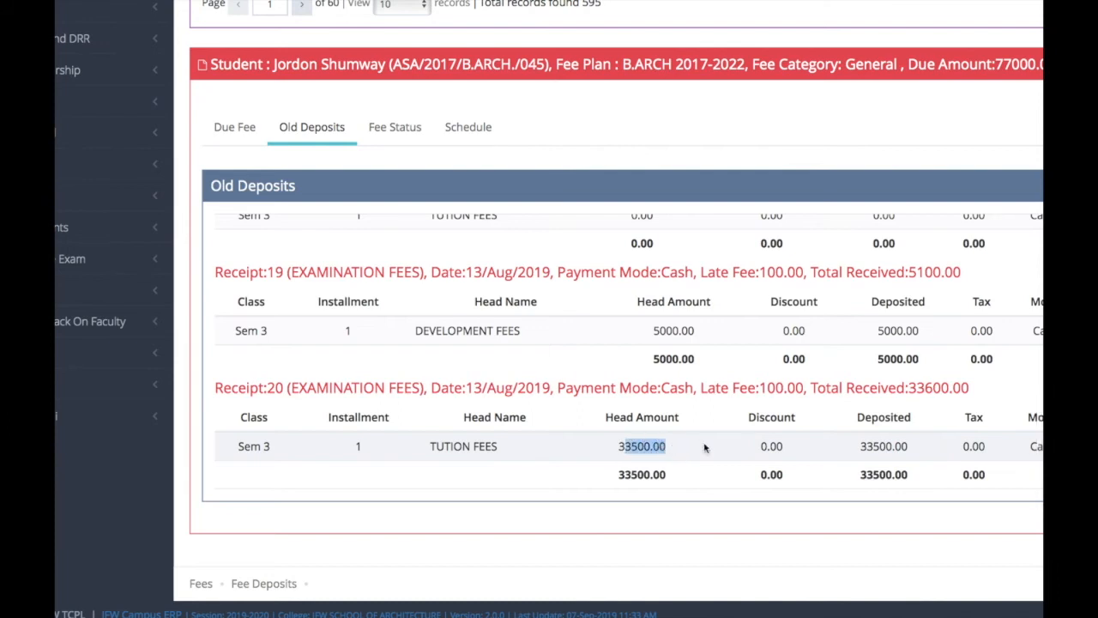
# Examine the discount and deposited amounts on receipt 20, and review the student's fee status and payment schedule
pyautogui.tripleClick(781, 446)
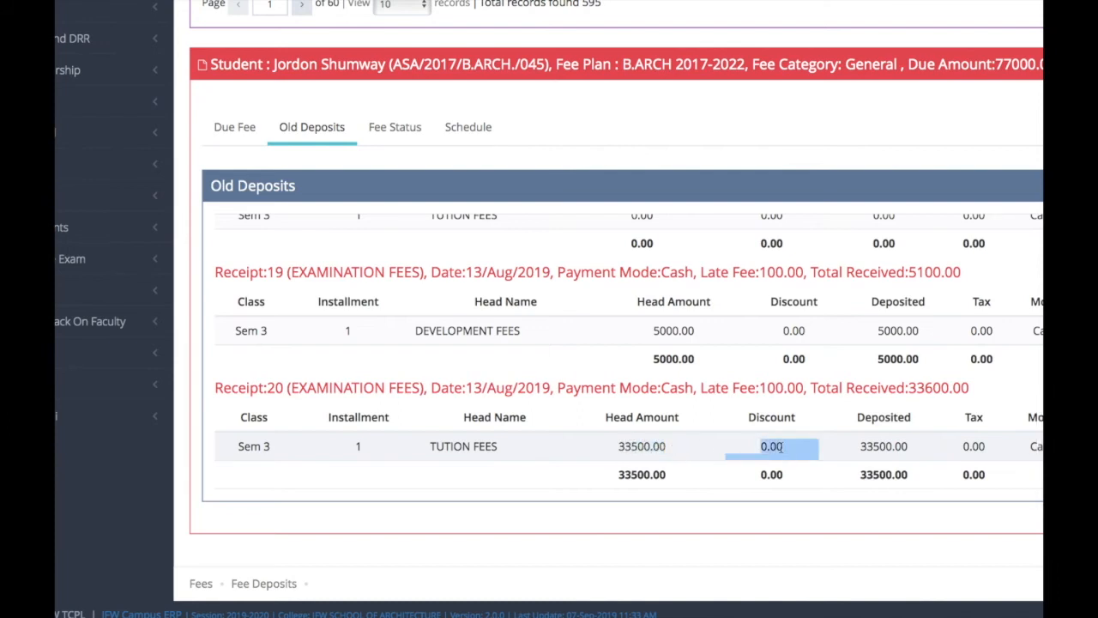
pyautogui.tripleClick(881, 447)
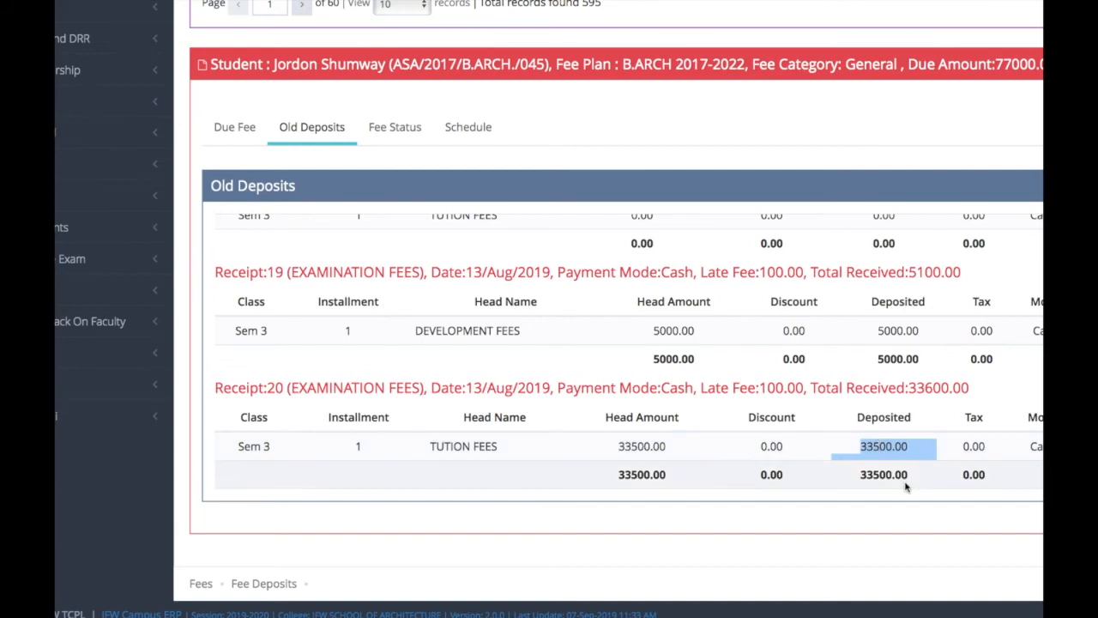
pyautogui.tripleClick(901, 476)
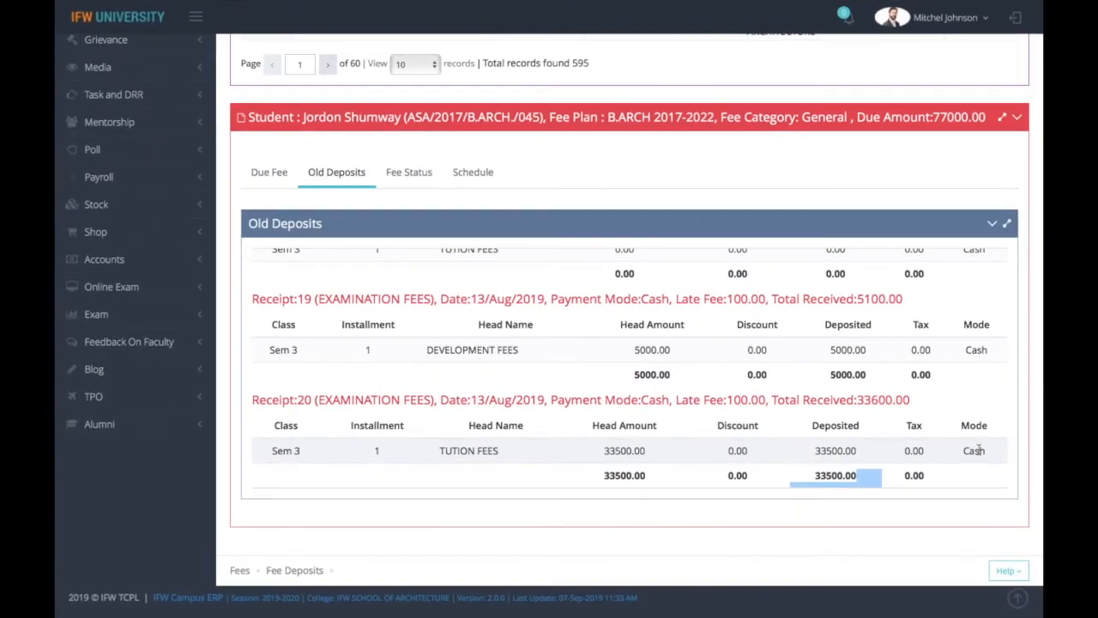
pyautogui.click(416, 171)
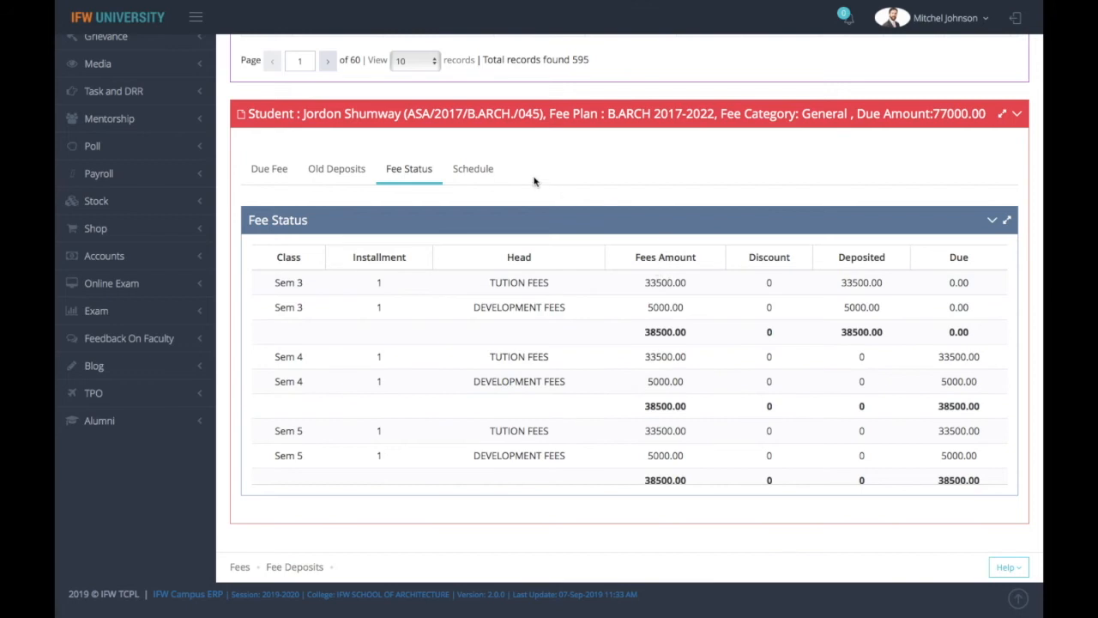
pyautogui.click(490, 171)
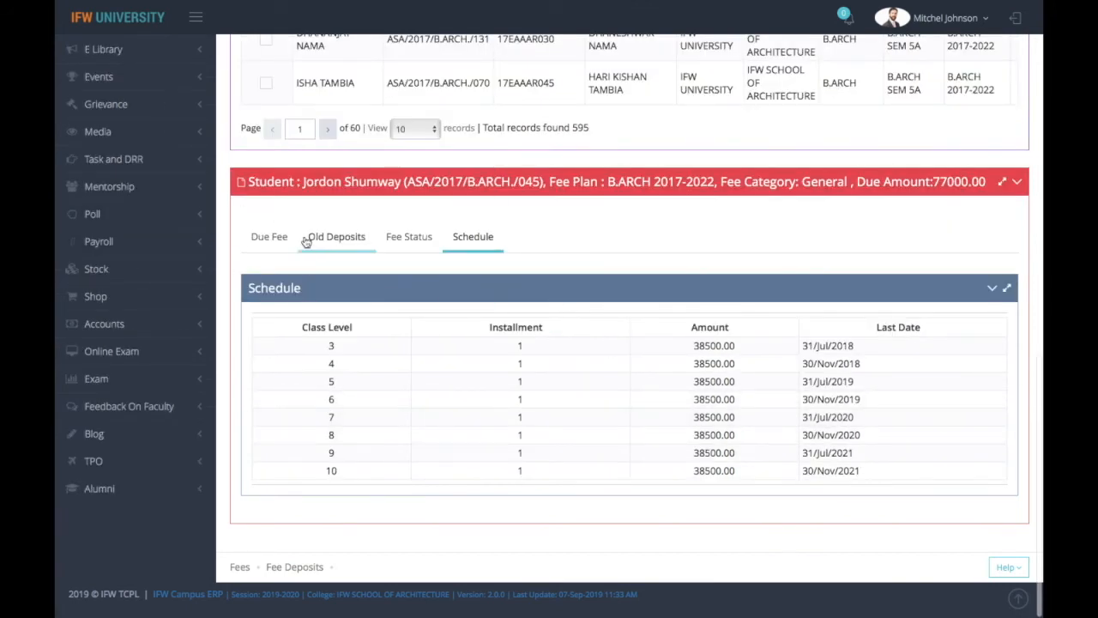
# Return to the student's due fees and select the Sem 5 development fees for deposit
pyautogui.click(273, 243)
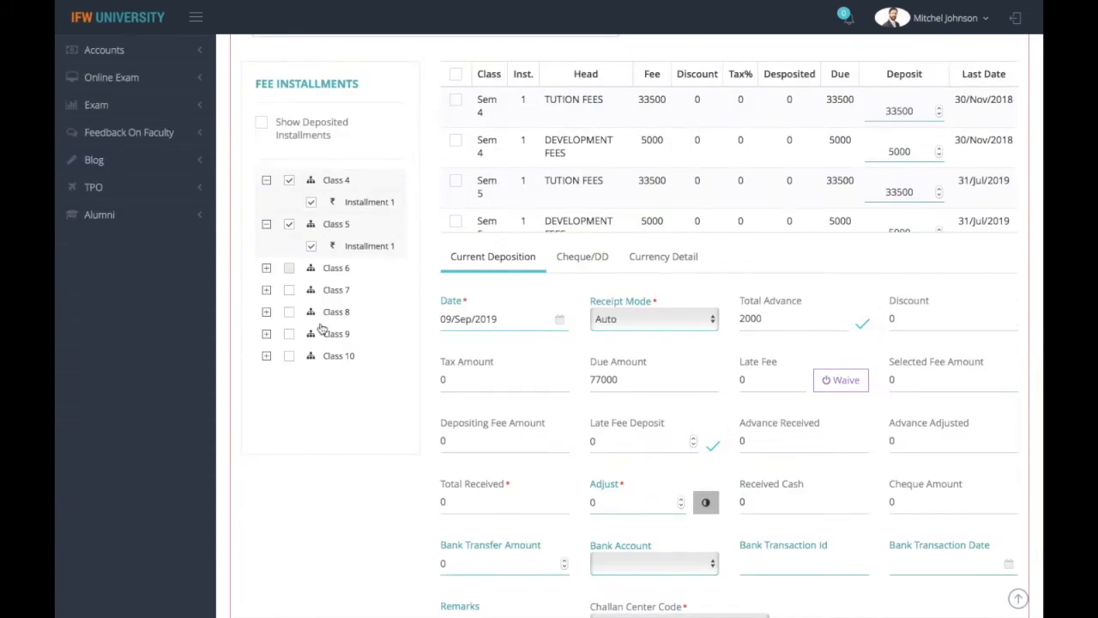
pyautogui.scroll(3, 375, 420)
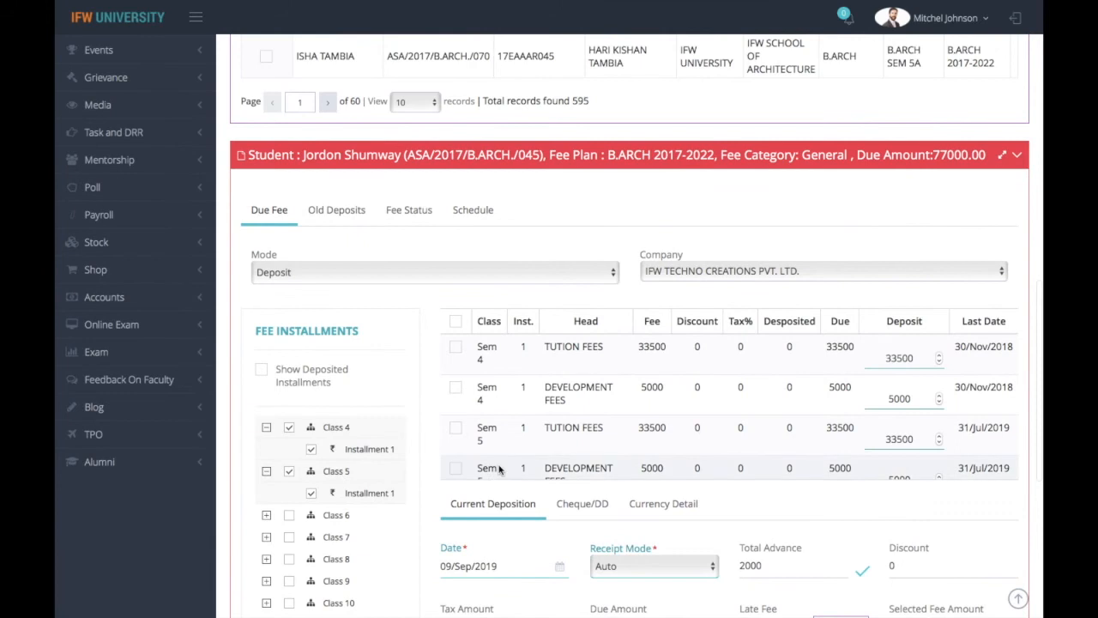
pyautogui.click(456, 469)
pyautogui.scroll(-2, 515, 429)
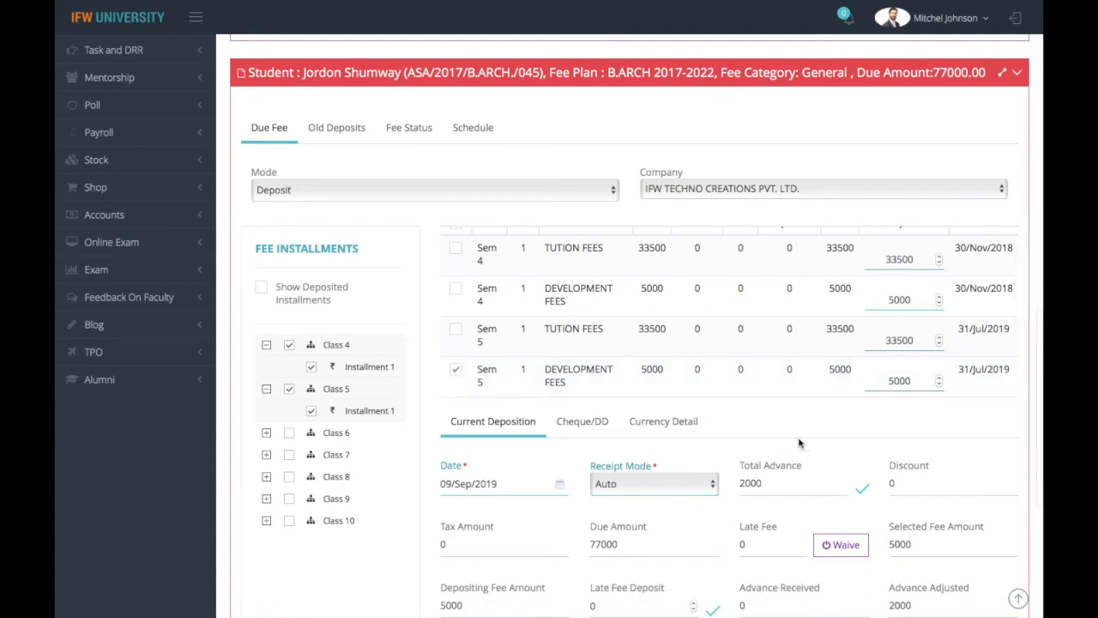
pyautogui.scroll(-5, 799, 443)
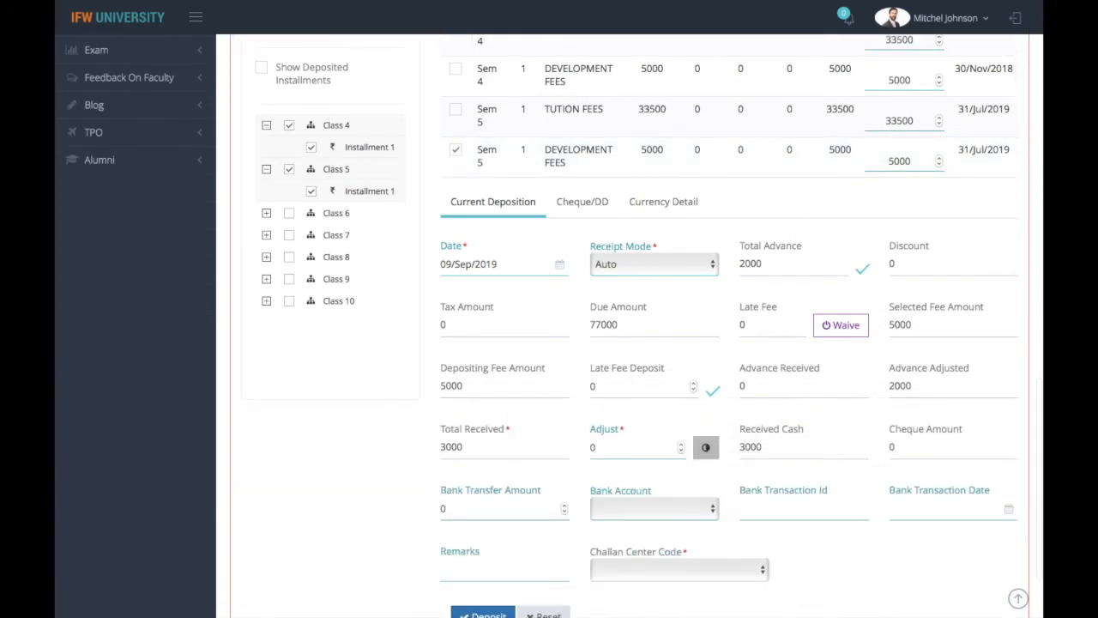
# Enter the cheque details: date 09/Sep/2019, number 4536, bank AXIS and amount 5000
pyautogui.click(583, 201)
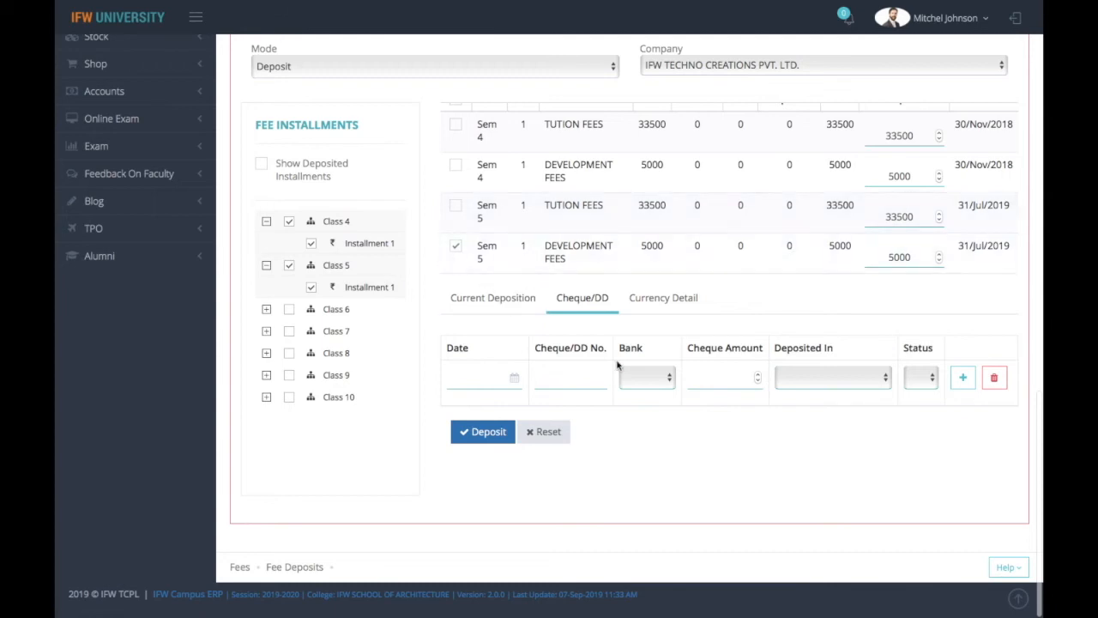
pyautogui.click(495, 375)
pyautogui.click(480, 295)
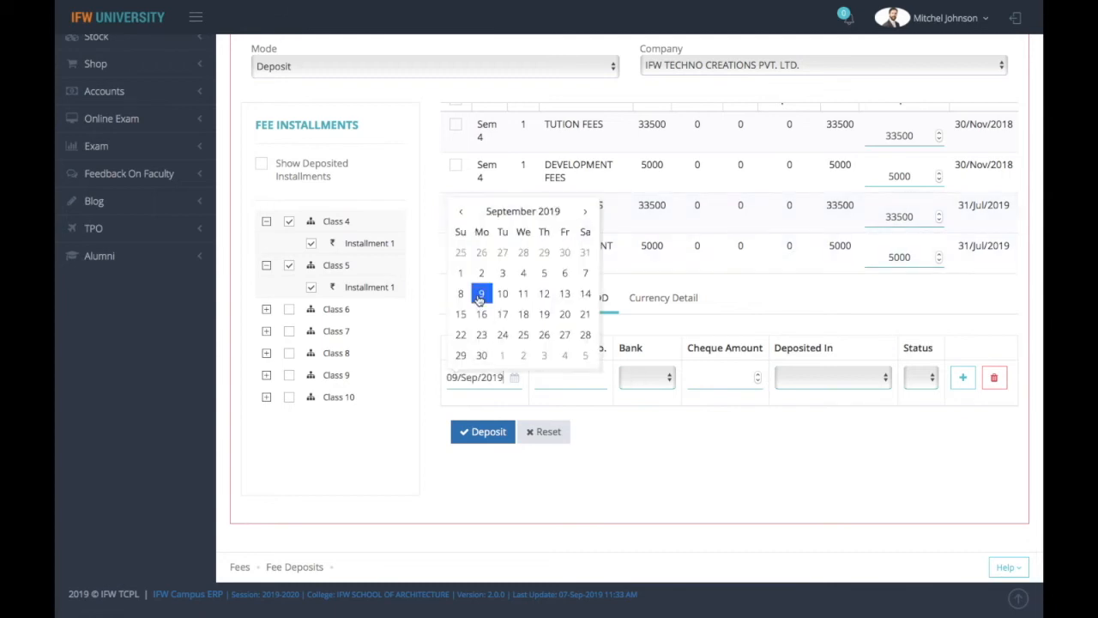
pyautogui.click(577, 379)
pyautogui.write('4536')
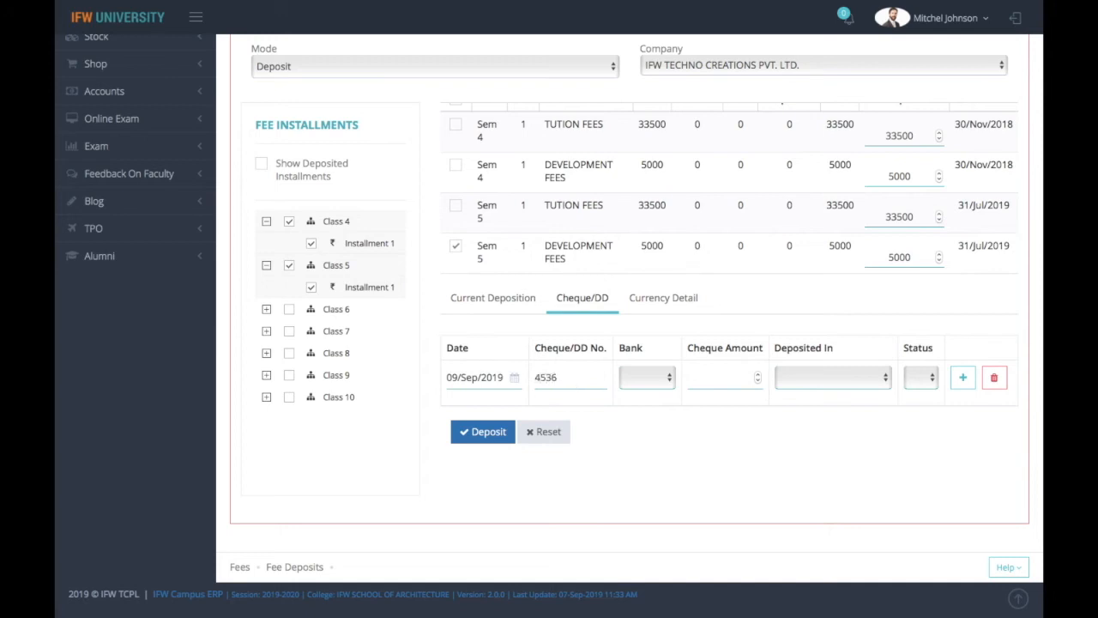
pyautogui.click(645, 379)
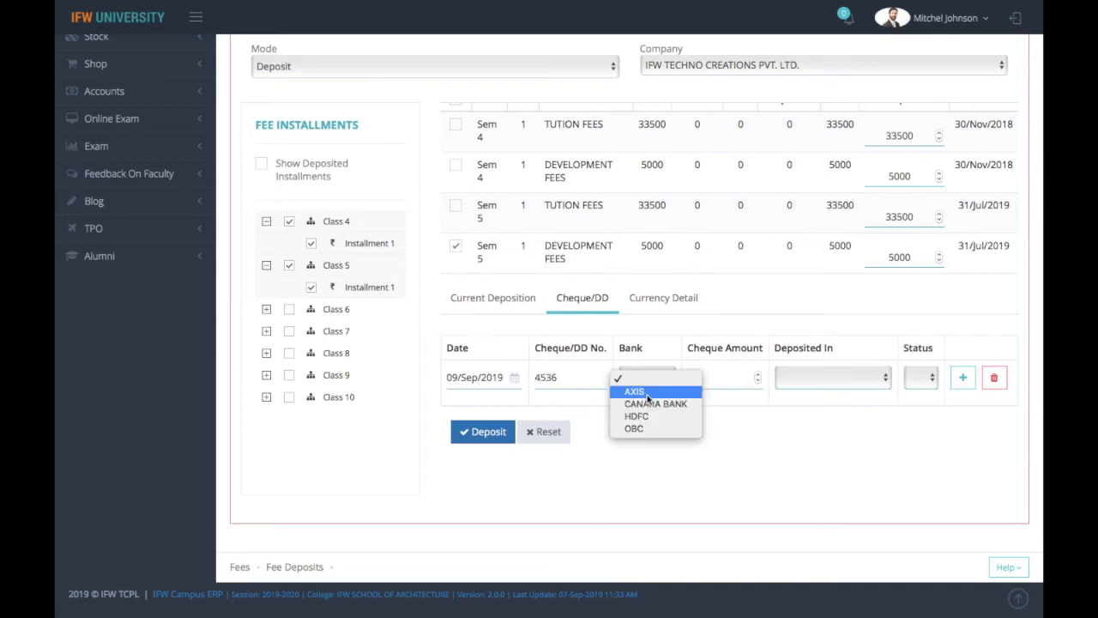
pyautogui.click(648, 394)
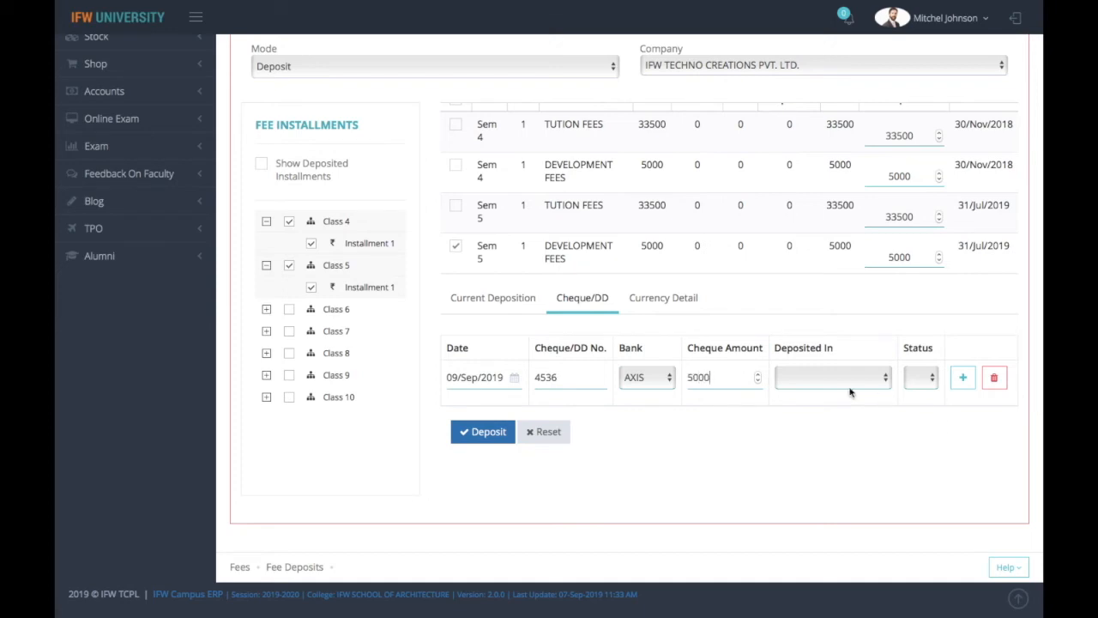
# Set the cheque as deposited in the HDFC bank account with status Pending, and submit the fee deposit
pyautogui.click(823, 379)
pyautogui.click(822, 391)
pyautogui.click(921, 378)
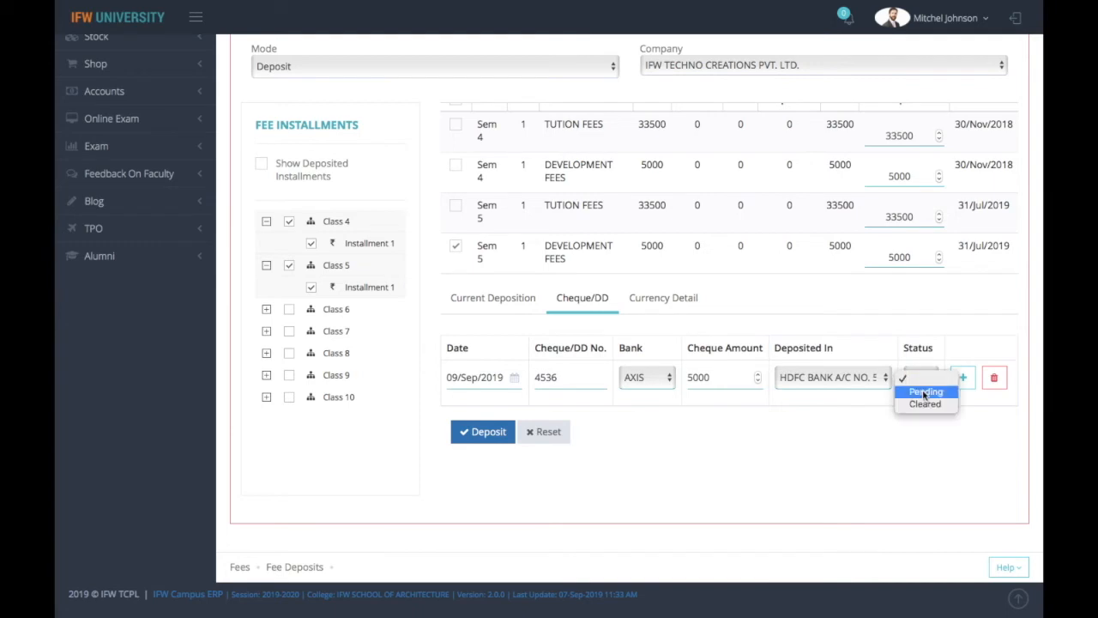
pyautogui.click(925, 392)
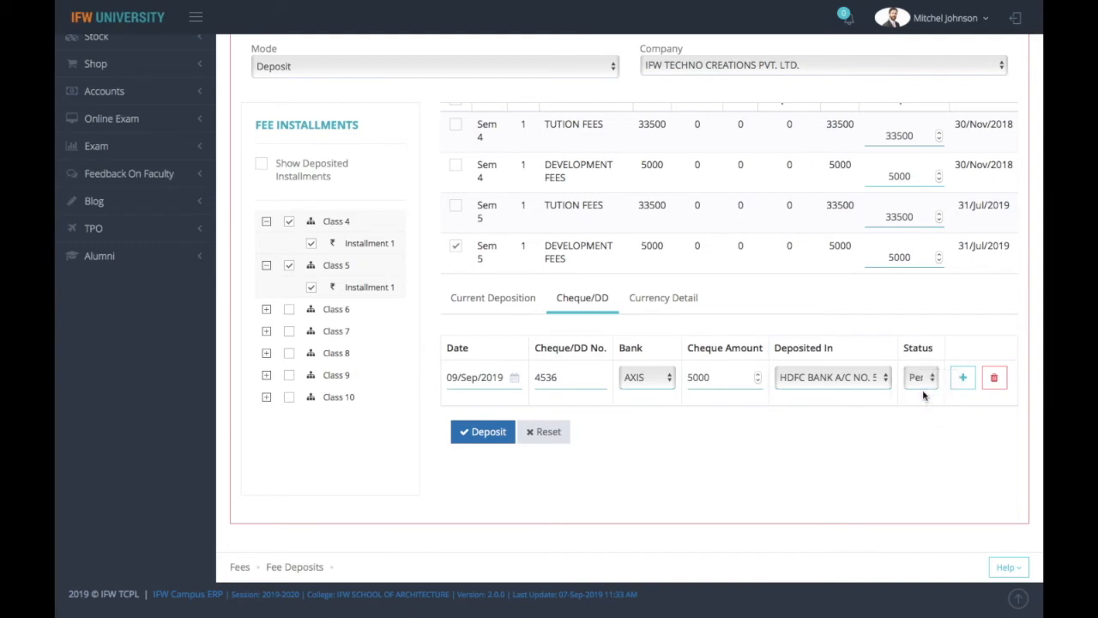
pyautogui.click(489, 435)
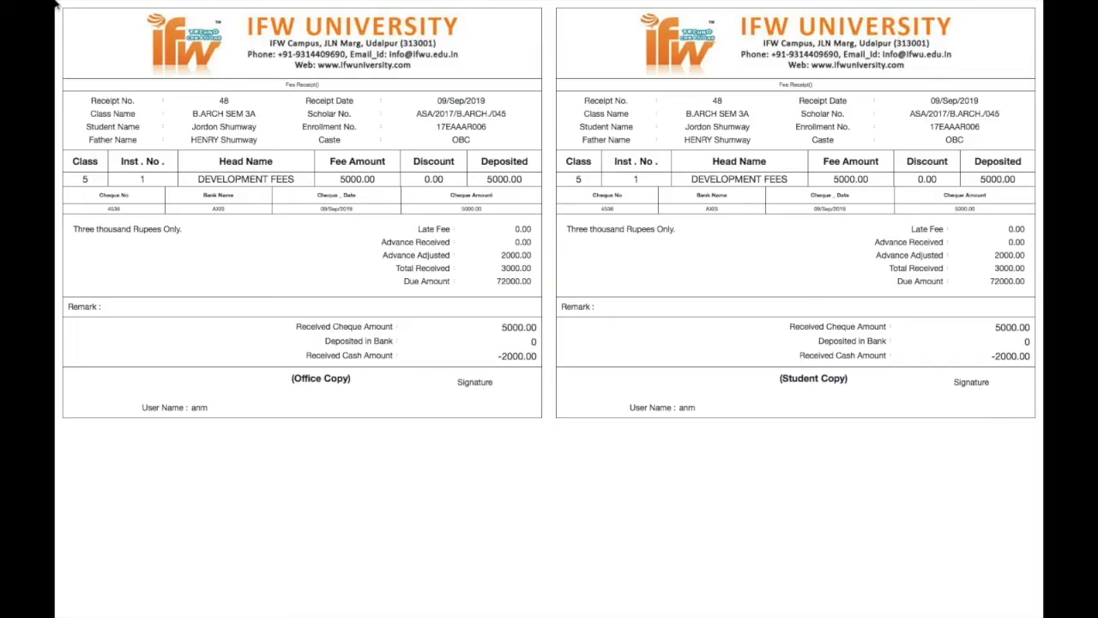
# Leave the generated receipt, return to the Fee Deposits page, and open the Receipt Manager
pyautogui.moveTo(103, 5)
pyautogui.click(116, 51)
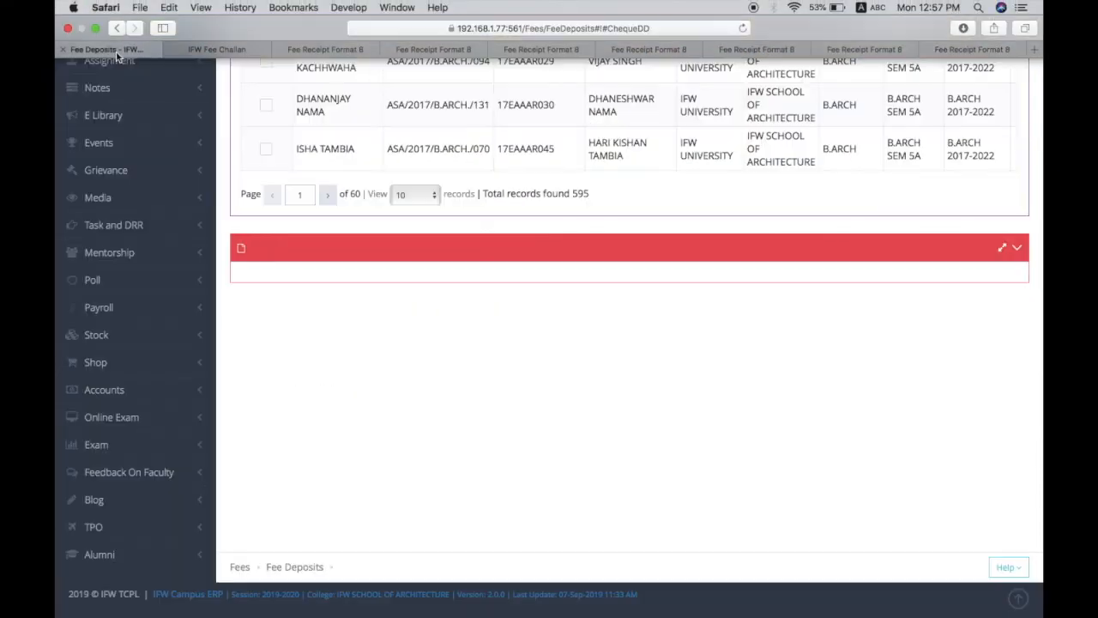
pyautogui.press('Up')
pyautogui.press('Up')
pyautogui.press('Up')
pyautogui.press('Up')
pyautogui.press('Up')
pyautogui.press('Up')
pyautogui.press('Up')
pyautogui.press('Up')
pyautogui.press('Up')
pyautogui.press('Up')
pyautogui.press('Up')
pyautogui.press('Up')
pyautogui.press('Up')
pyautogui.press('Up')
pyautogui.press('Up')
pyautogui.press('Up')
pyautogui.press('Up')
pyautogui.press('Up')
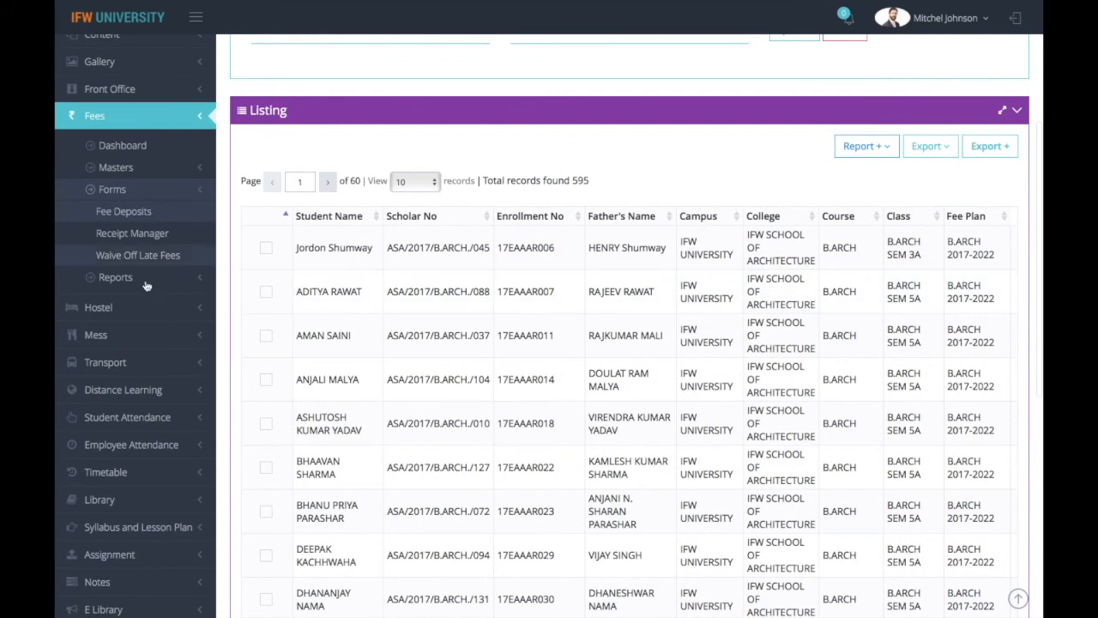
pyautogui.click(133, 233)
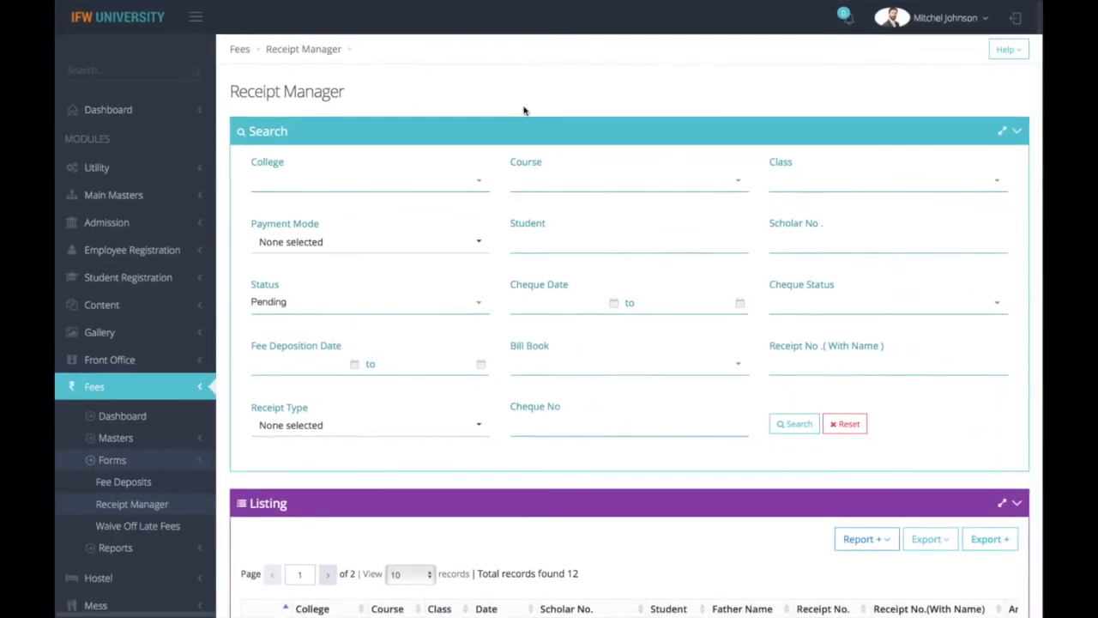
pyautogui.press('super+shift+backslash')
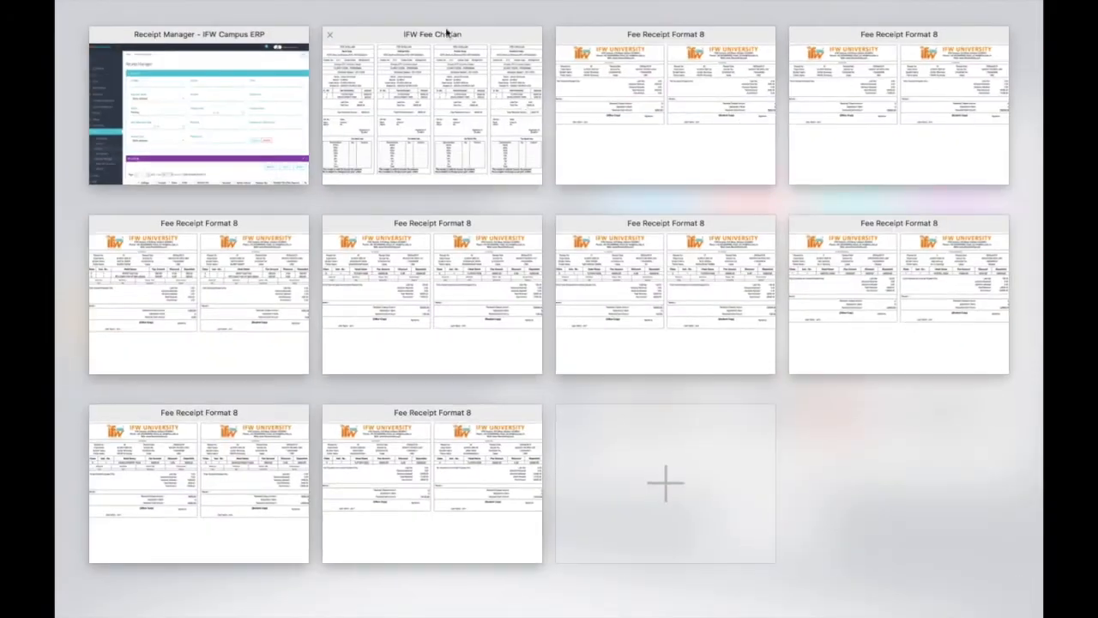
pyautogui.click(270, 102)
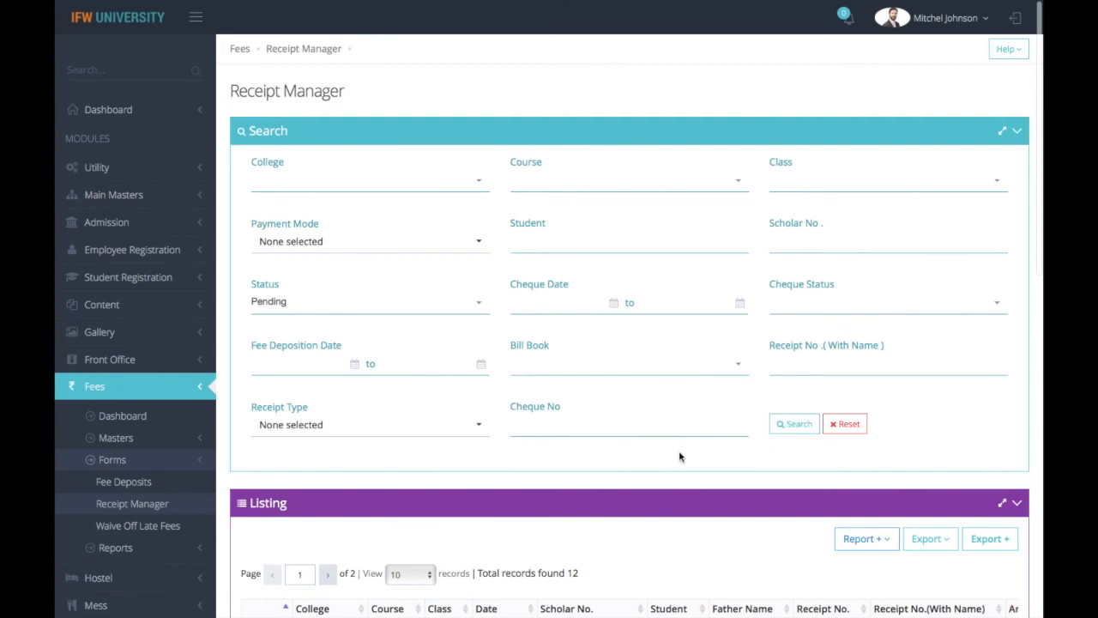
# Show 20 records per page in the receipt listing and open the details of examination fees receipt 48
pyautogui.scroll(-6, 682, 463)
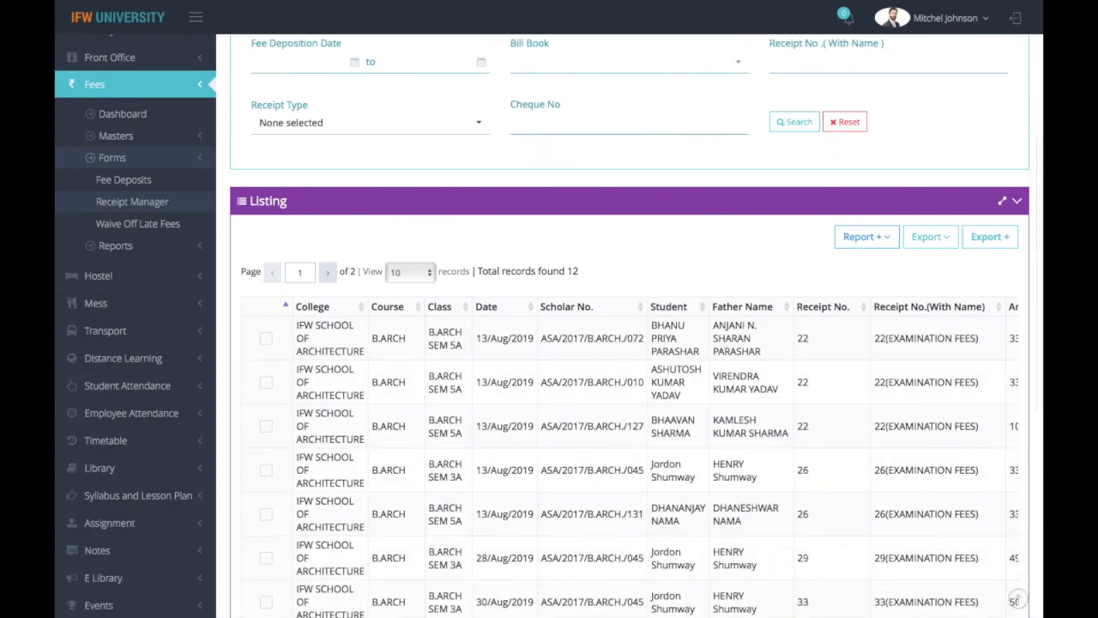
pyautogui.scroll(-2, 630, 326)
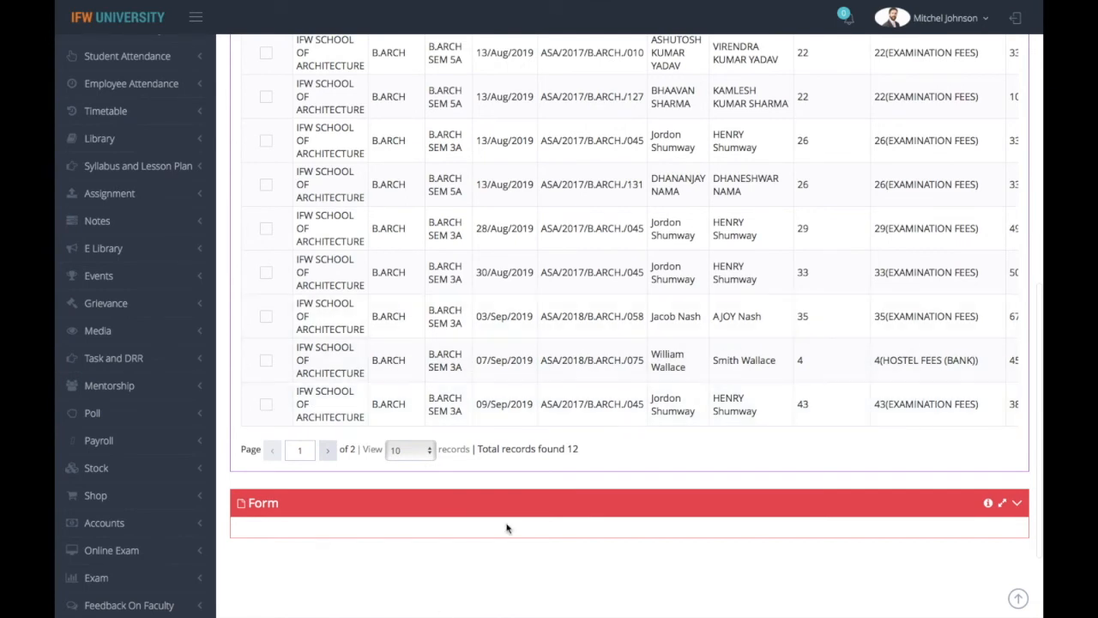
pyautogui.click(410, 456)
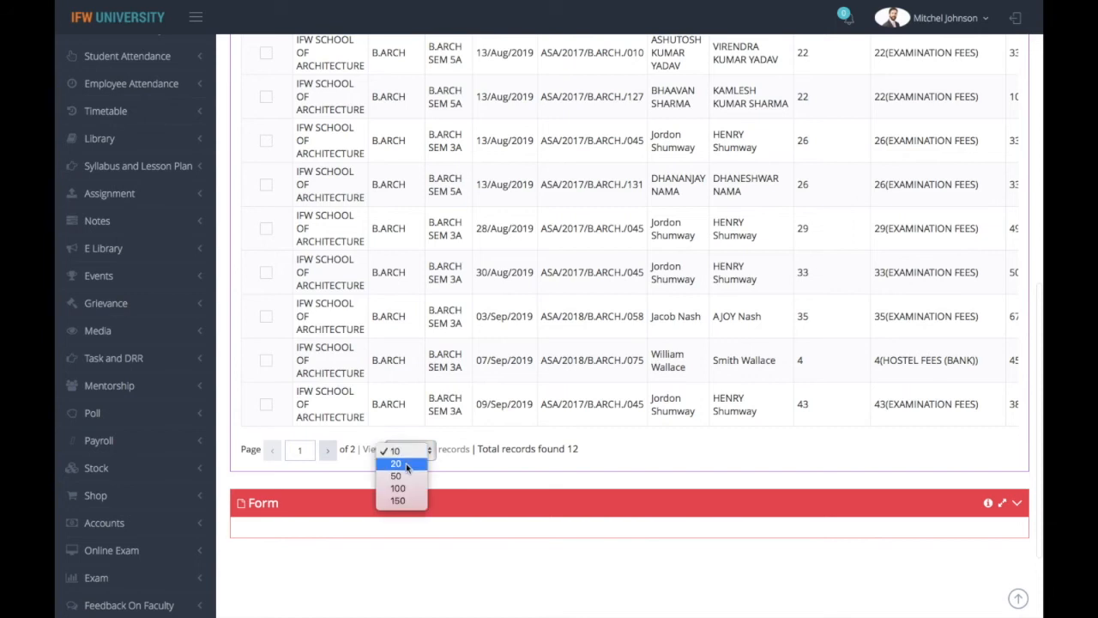
pyautogui.click(408, 464)
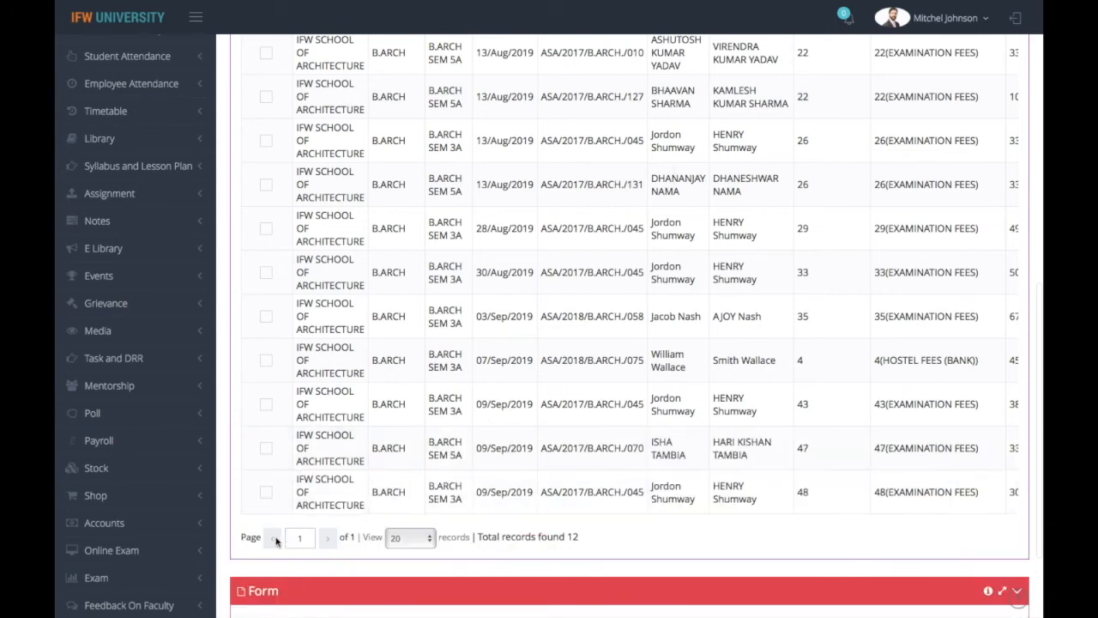
pyautogui.click(266, 493)
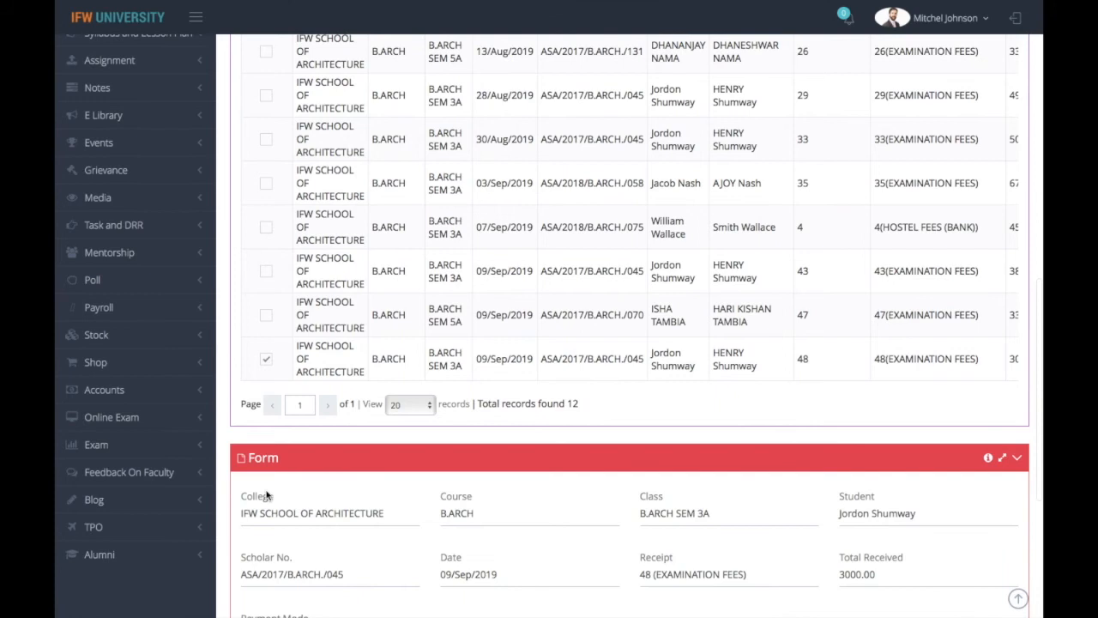
pyautogui.scroll(-4, 680, 429)
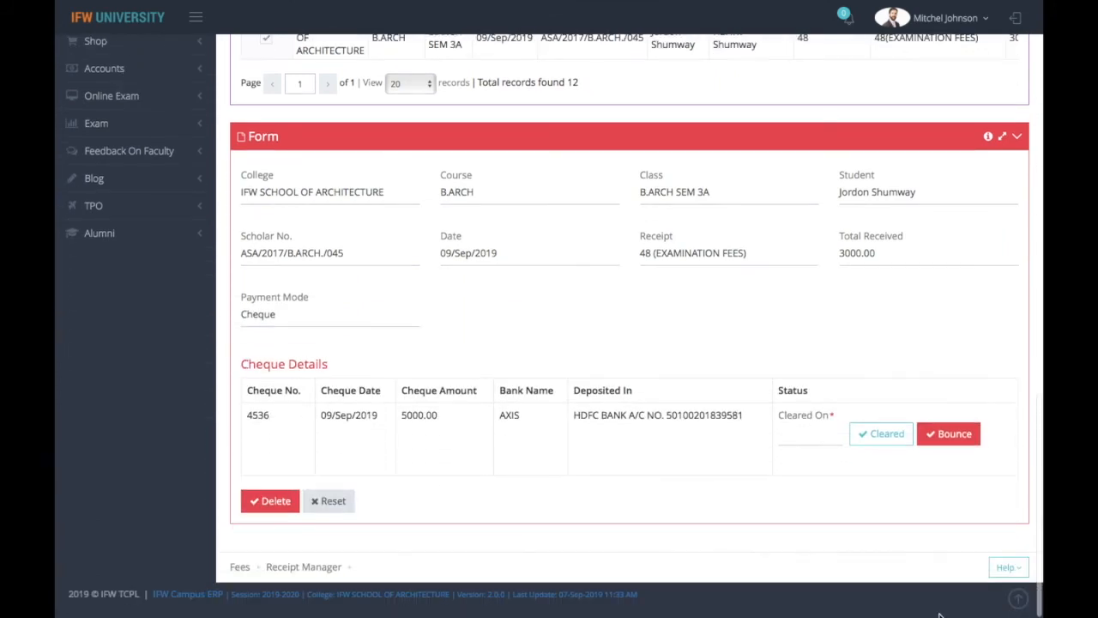
# Mark receipt 48's cheque as cleared on 09/Sep/2019 and check the updated pending receipts listing
pyautogui.click(897, 435)
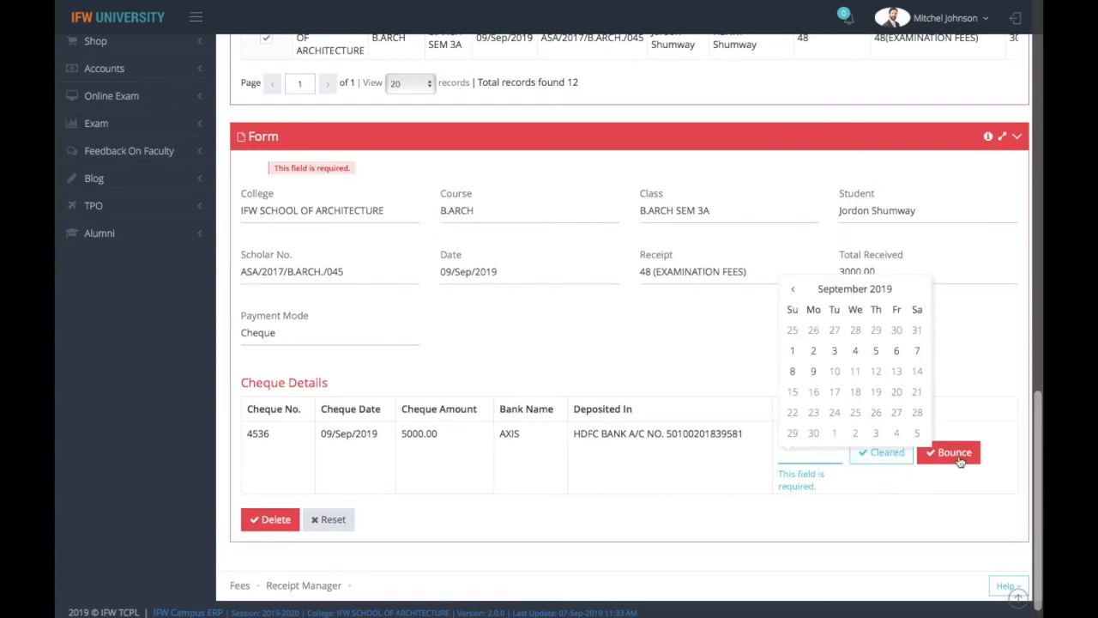
pyautogui.click(924, 485)
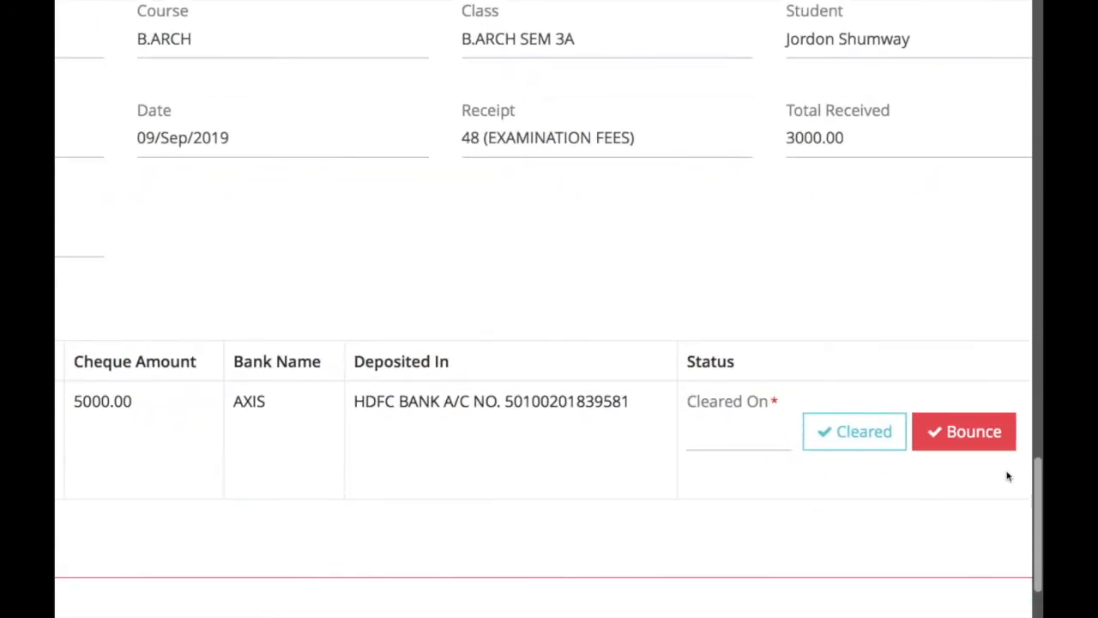
pyautogui.click(706, 440)
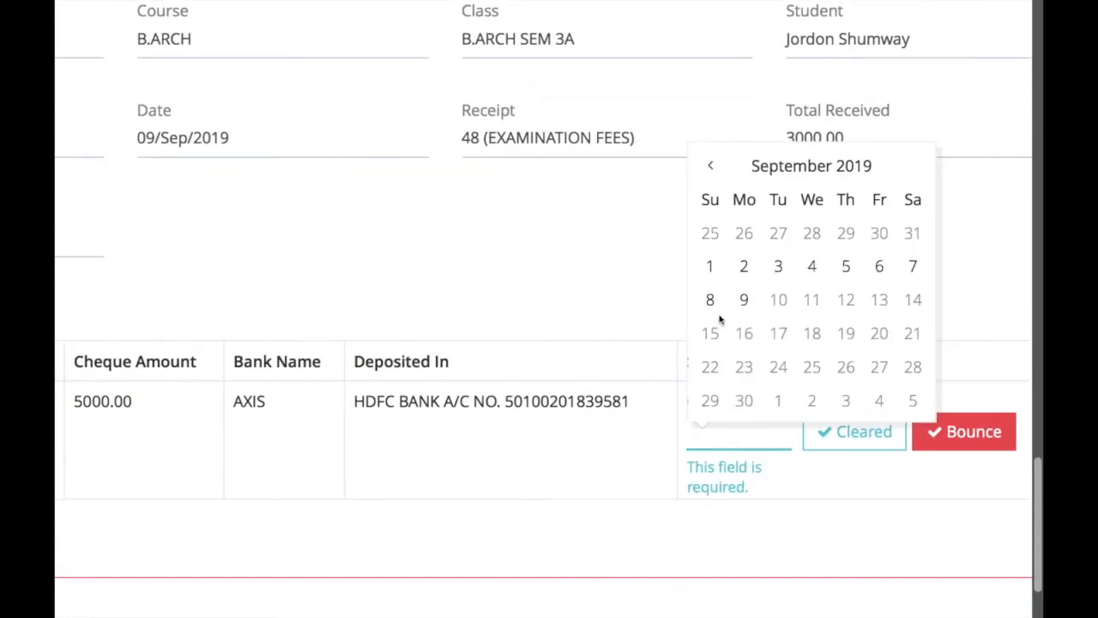
pyautogui.click(743, 299)
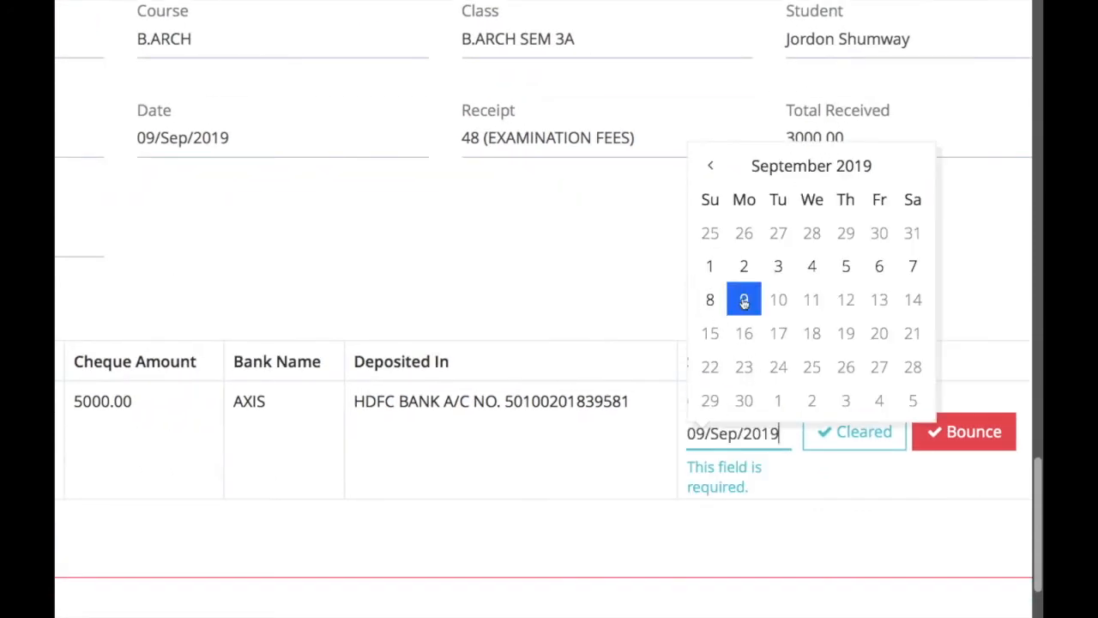
pyautogui.click(892, 511)
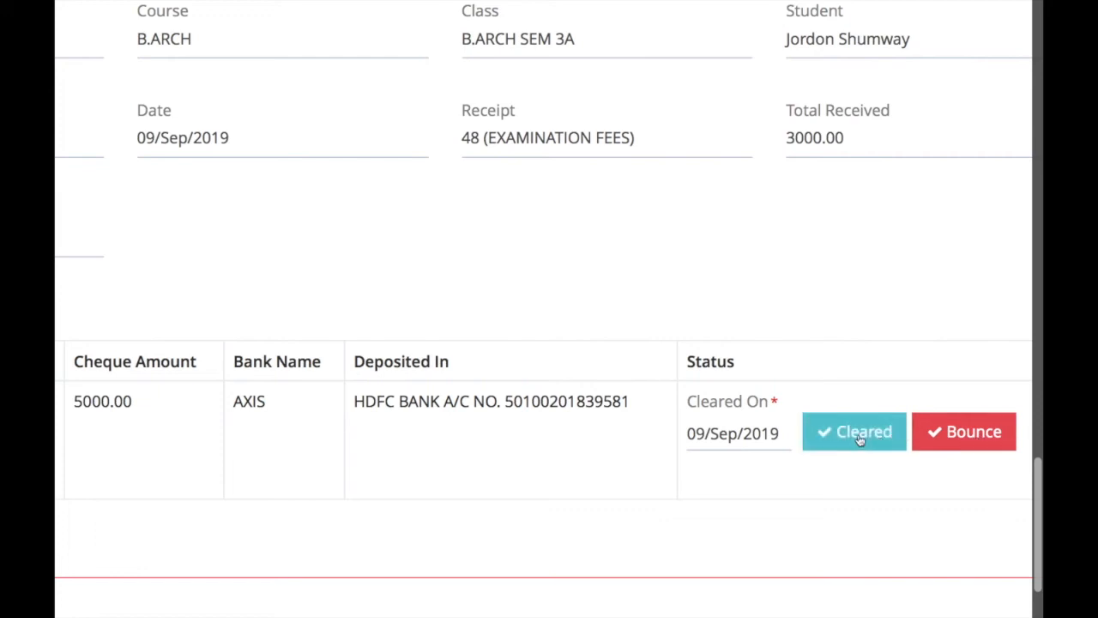
pyautogui.click(857, 433)
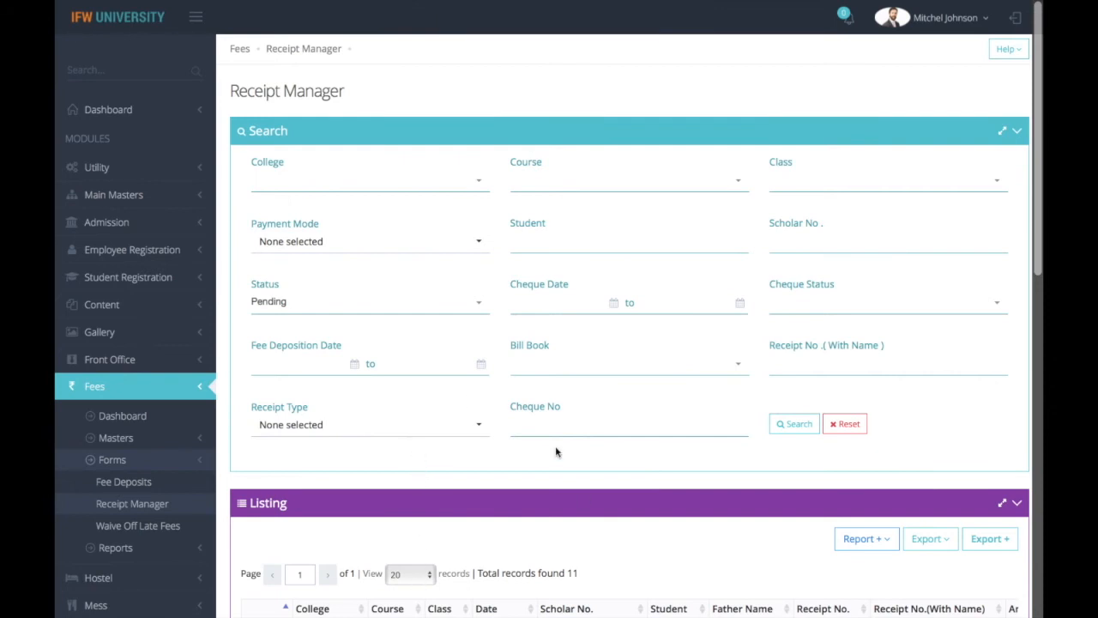
pyautogui.scroll(-5, 630, 343)
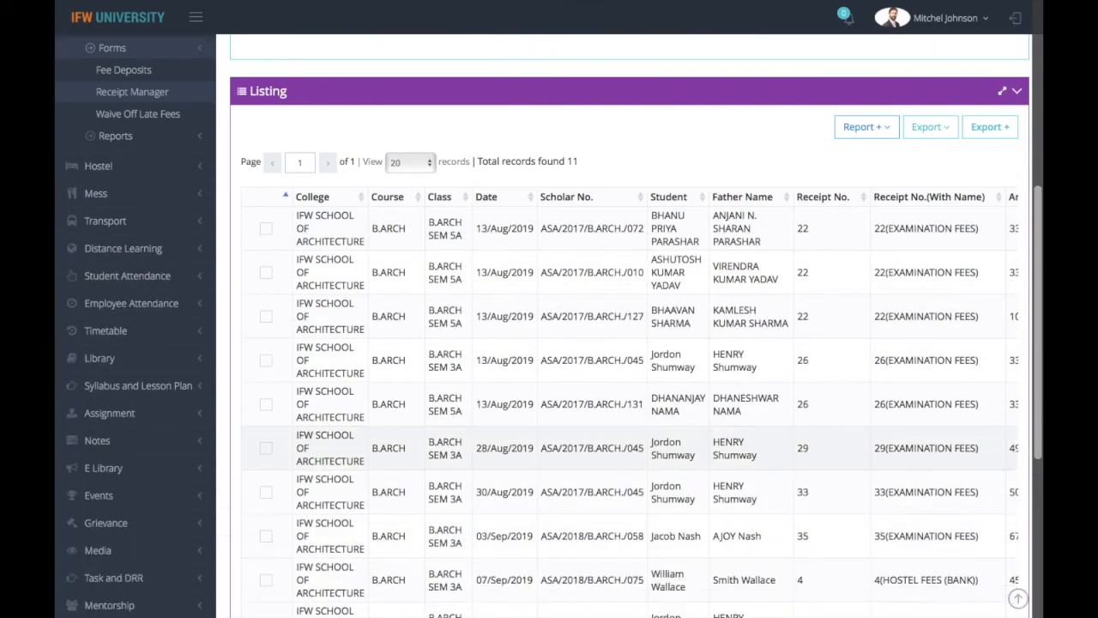
# Open the first pending receipt, examination fees receipt 22, set its challan confirmation date to 09/Sep/2019 and confirm it
pyautogui.click(266, 230)
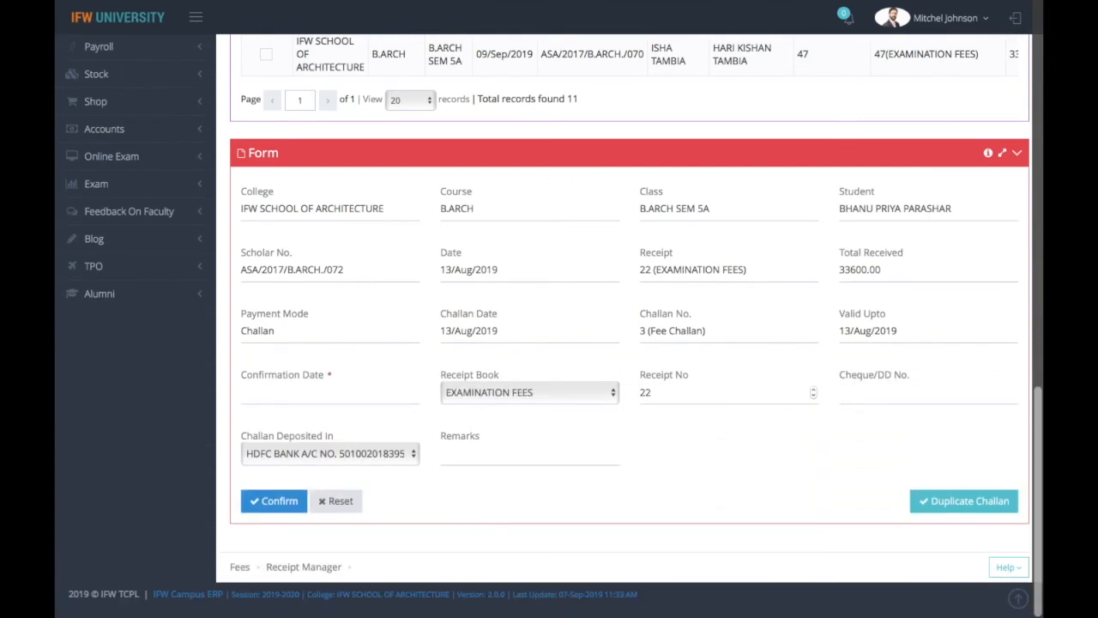
pyautogui.click(307, 393)
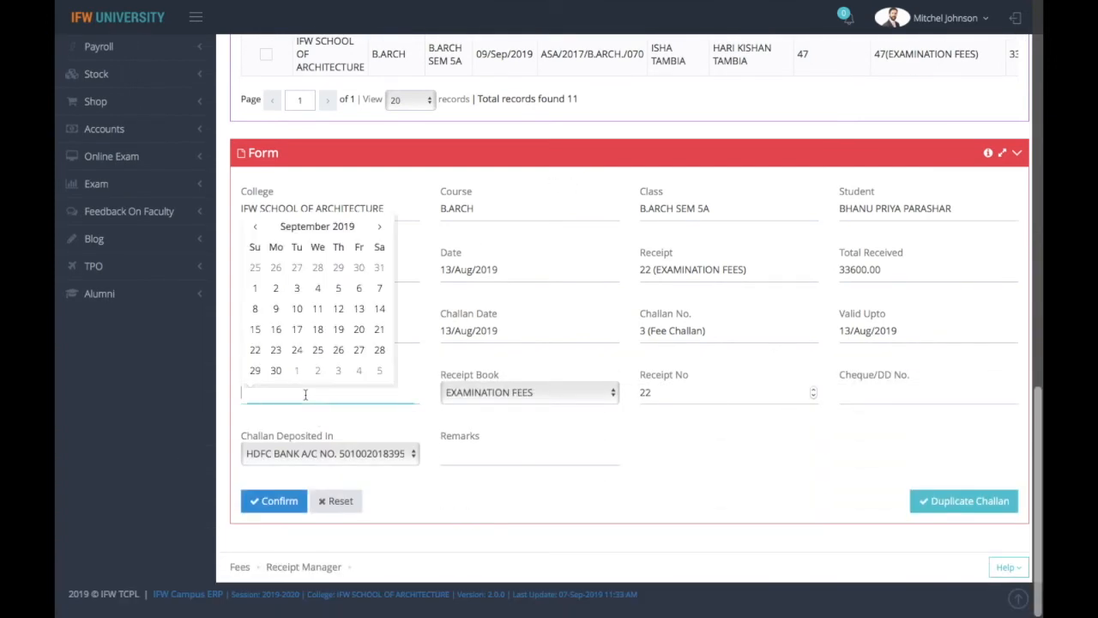
pyautogui.click(276, 309)
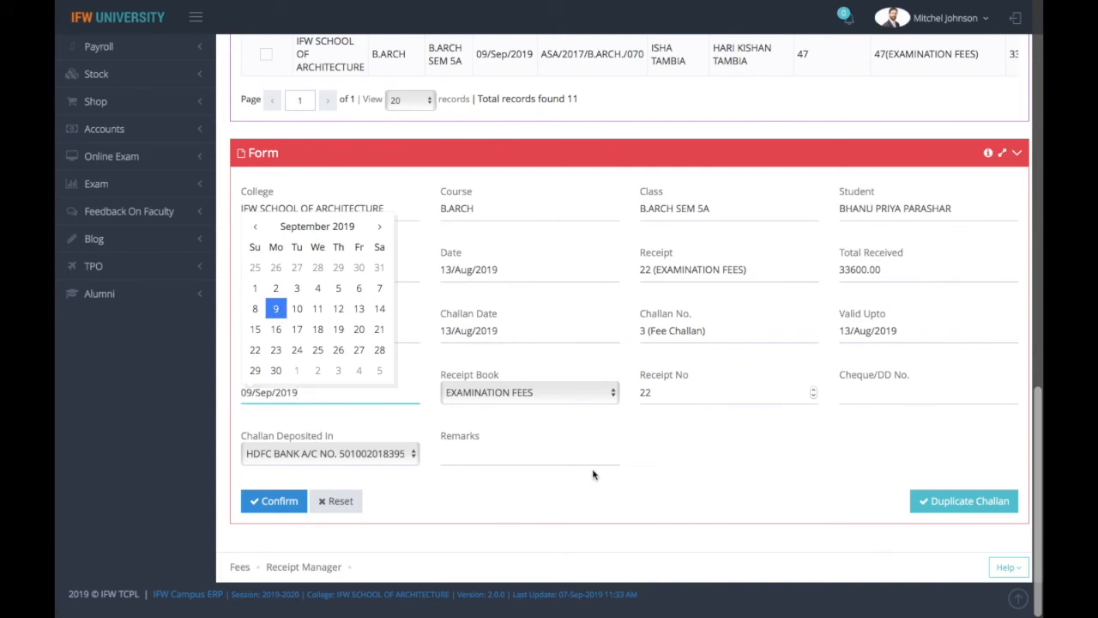
pyautogui.click(637, 486)
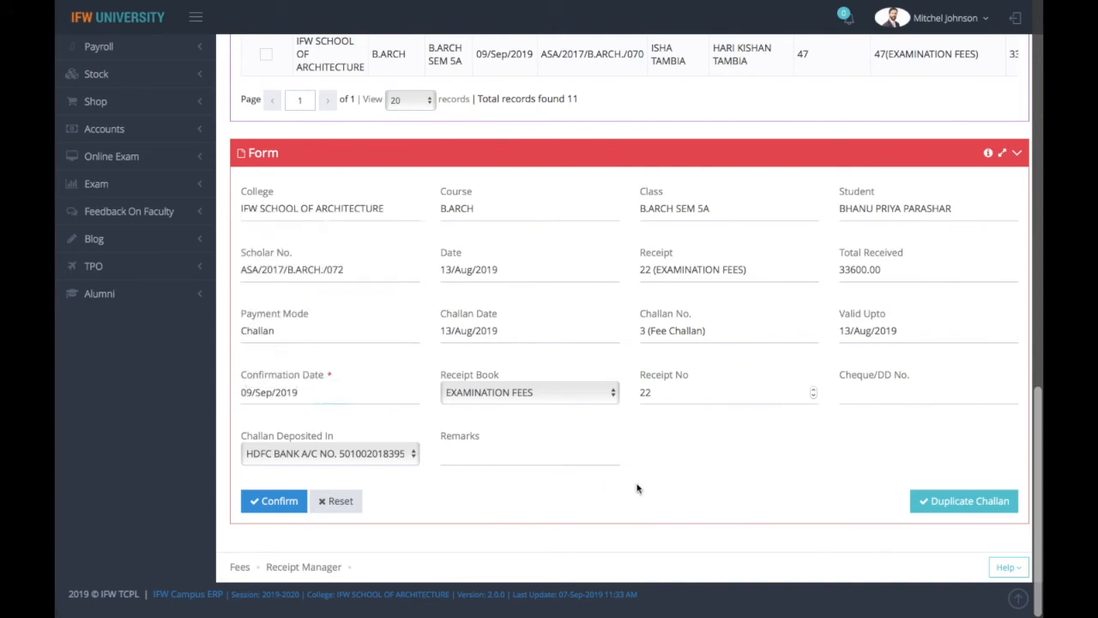
pyautogui.click(278, 504)
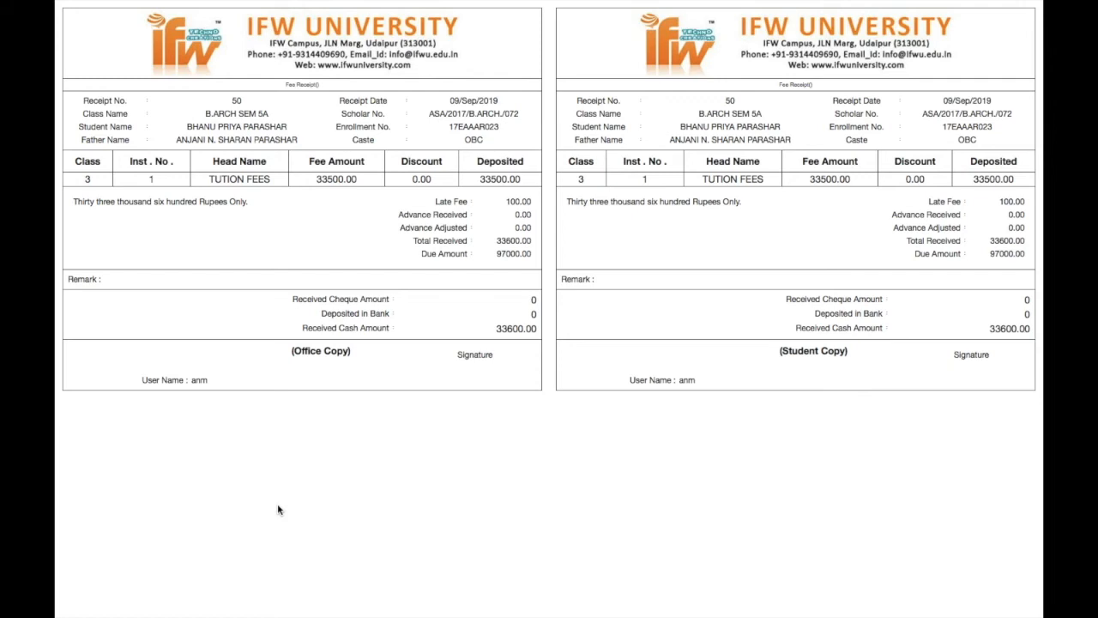
# Leave the generated fee receipt, return to the Receipt Manager page and open the Deposit Limits page
pyautogui.moveTo(112, 1)
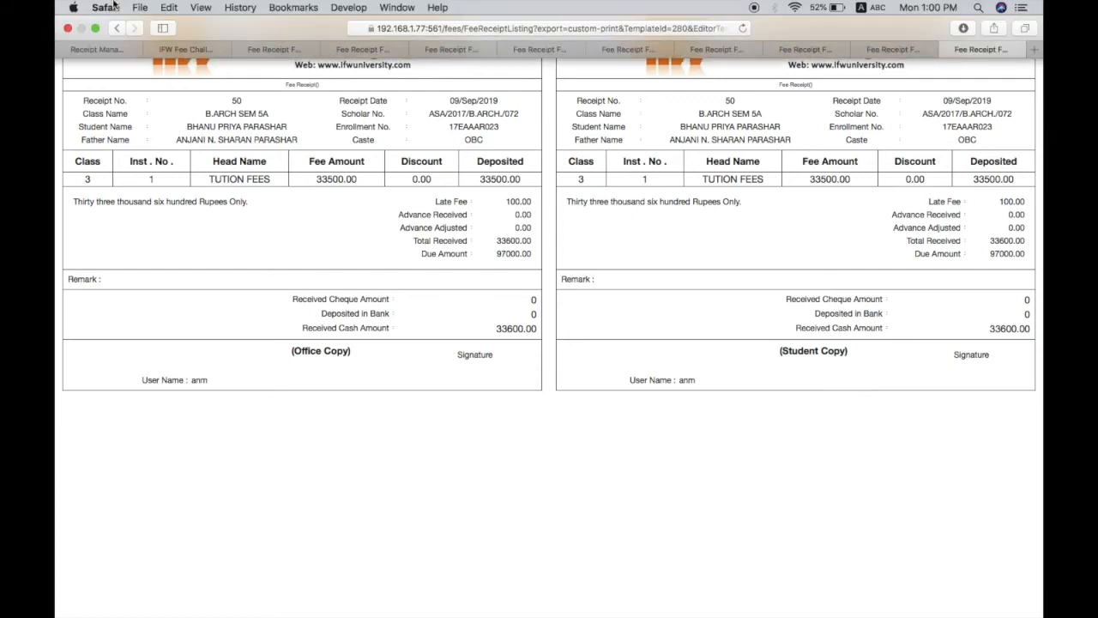
pyautogui.click(101, 50)
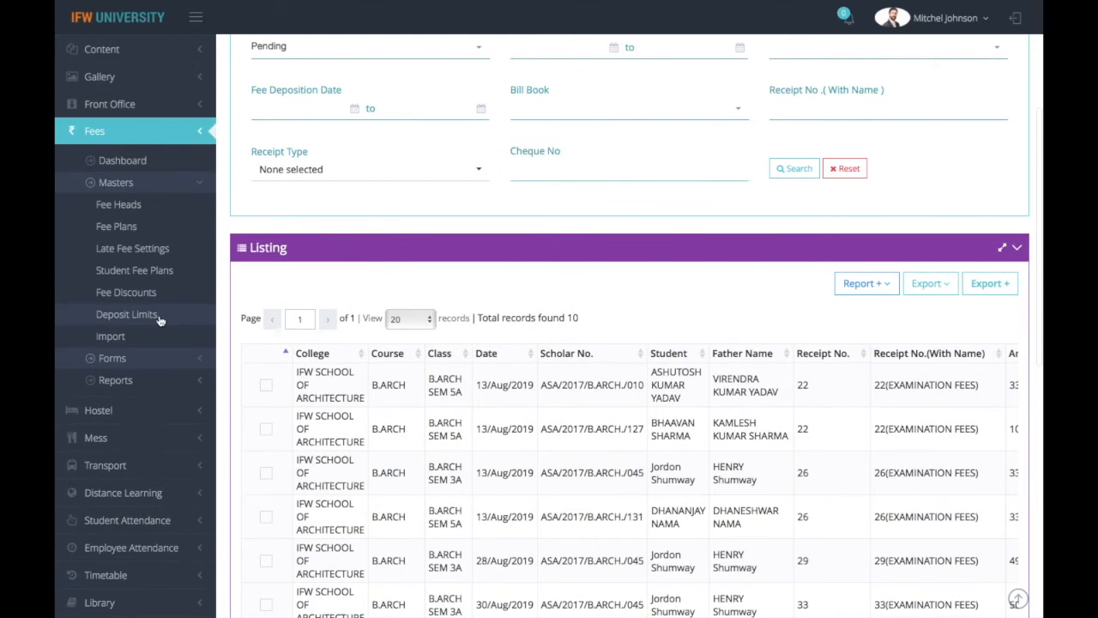
pyautogui.click(158, 315)
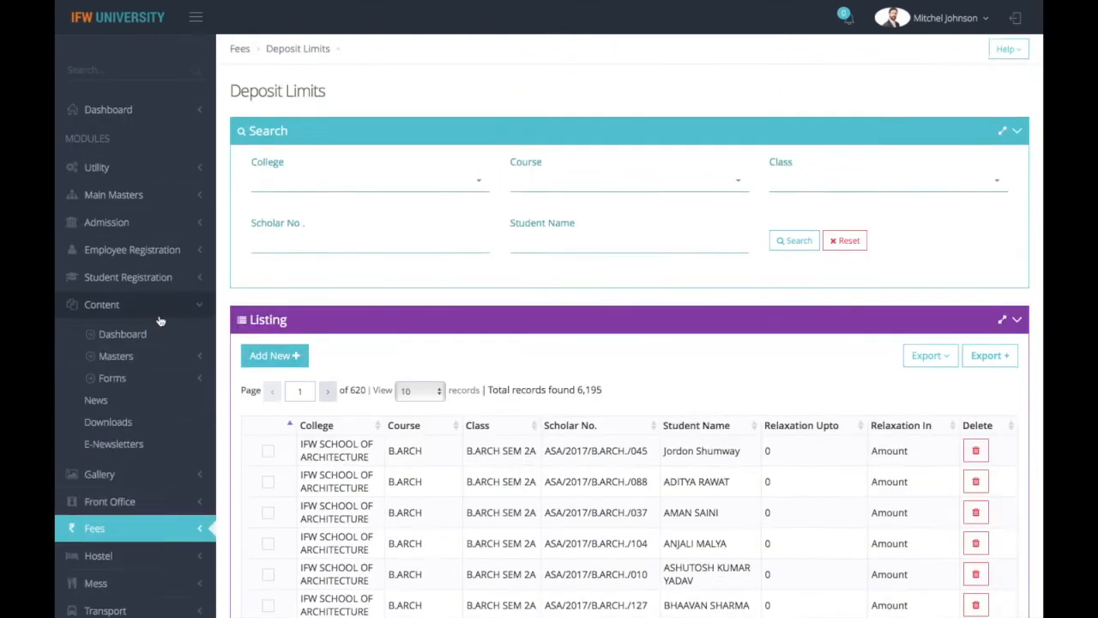
pyautogui.scroll(-3, 147, 318)
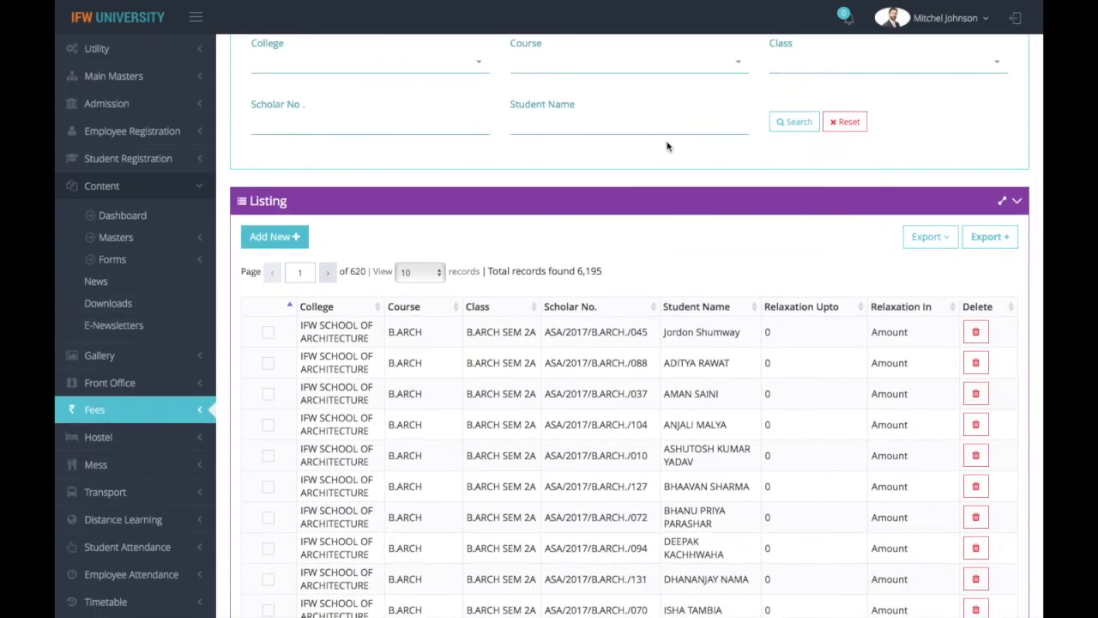
pyautogui.click(138, 416)
pyautogui.scroll(-1, 137, 411)
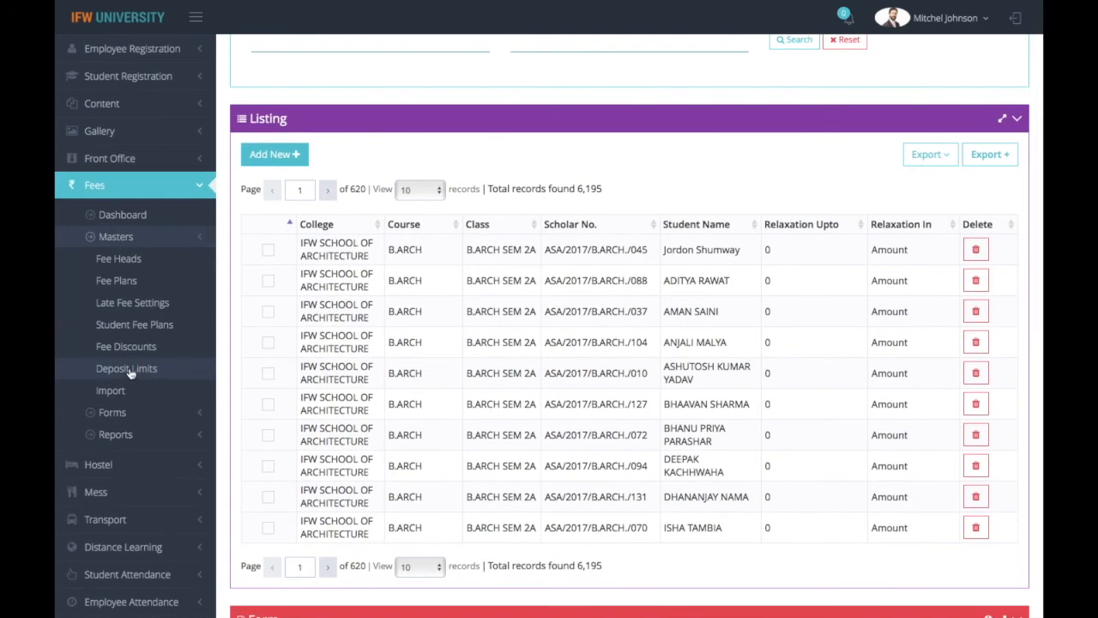
pyautogui.click(129, 370)
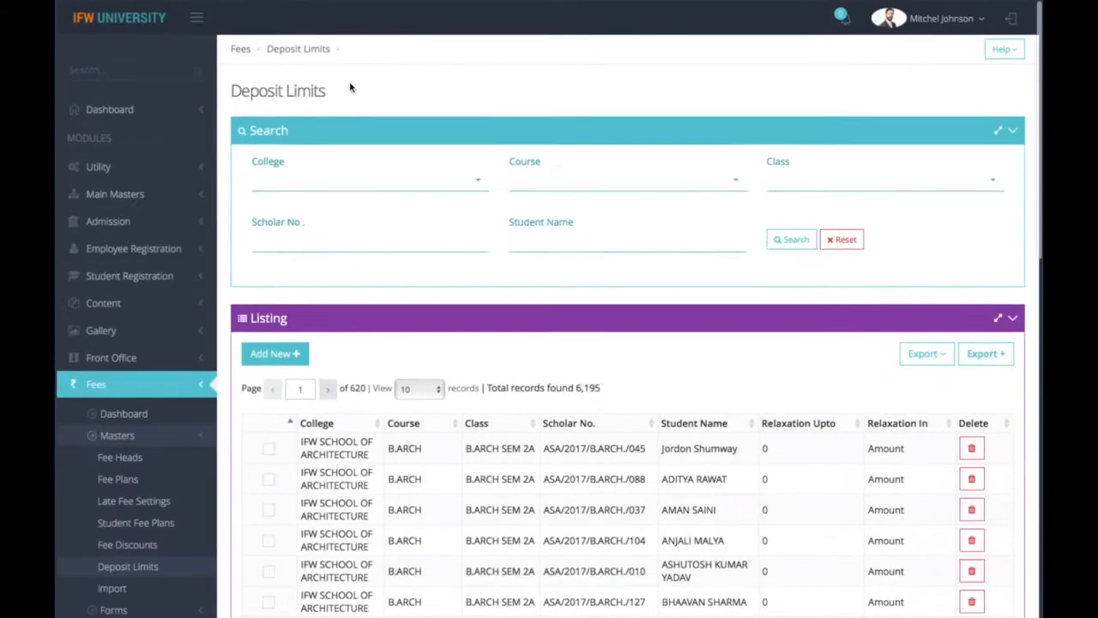
# Set the deposit limit relaxation of the selected B.ARCH SEM 3A student to 5000 and save it
pyautogui.scroll(-1, 269, 455)
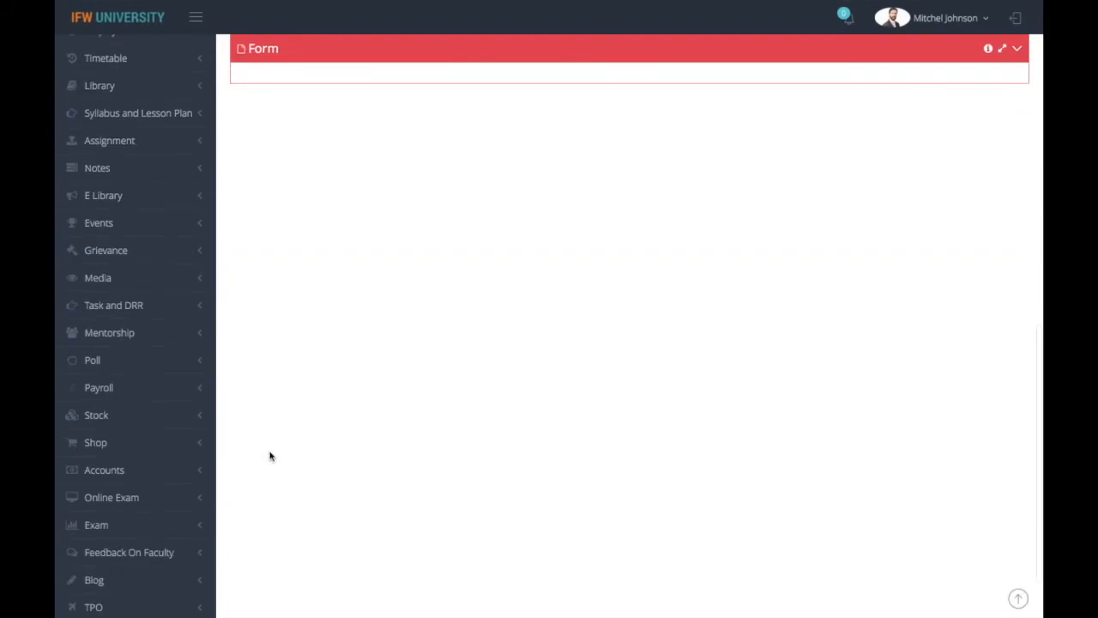
pyautogui.click(304, 161)
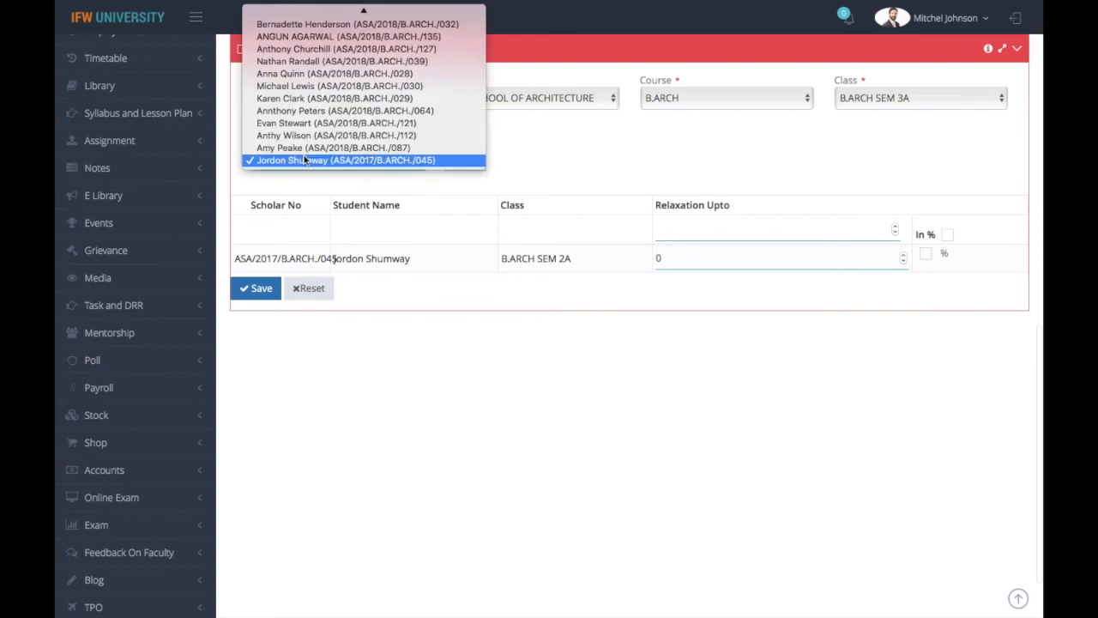
pyautogui.click(302, 162)
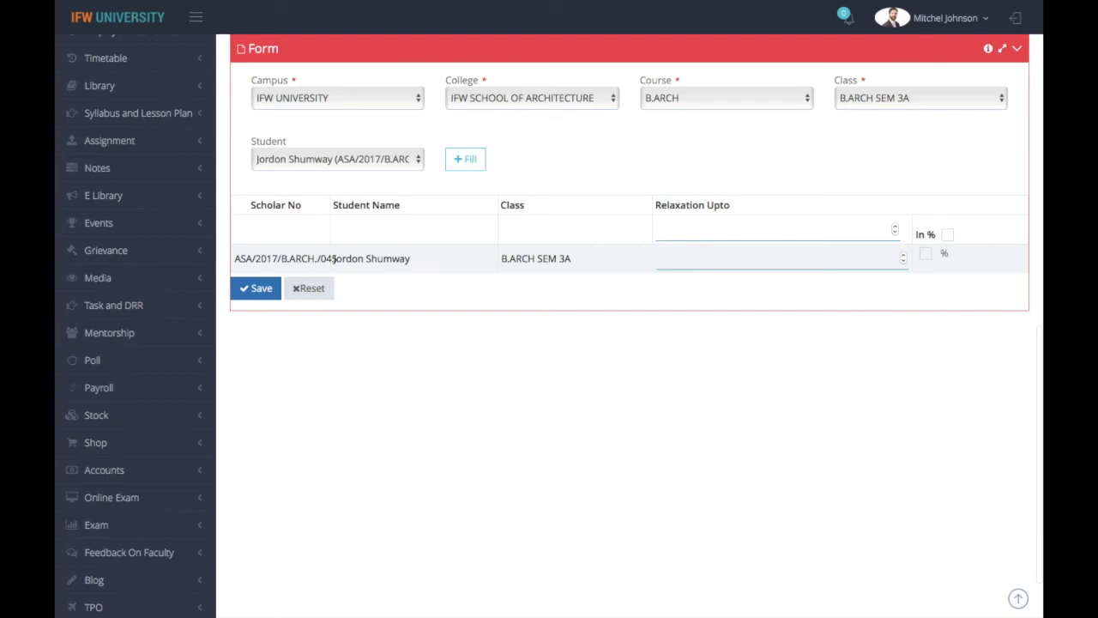
pyautogui.write('000')
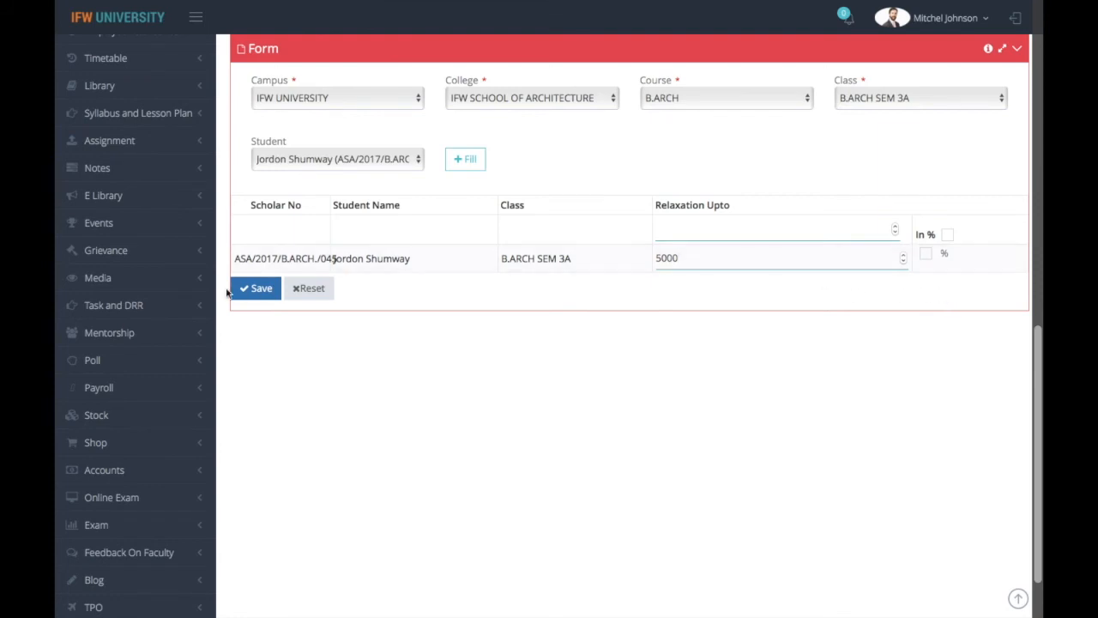
pyautogui.click(261, 290)
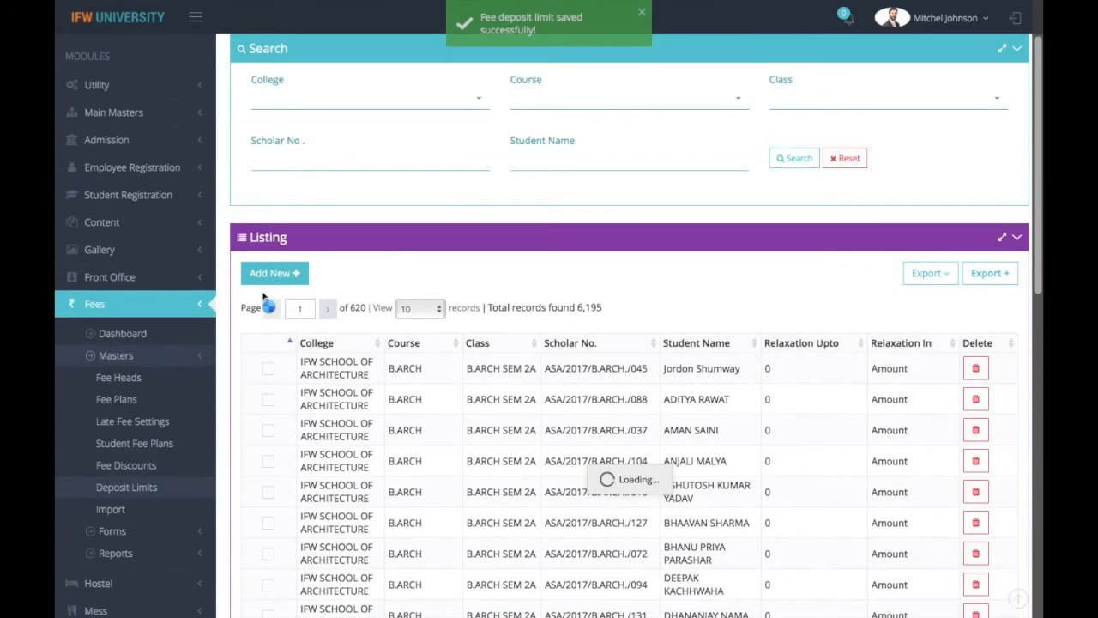
# Start a new deposit limit for campus IFW UNIVERSITY, college IFW SCHOOL OF ARCHITECTURE, course B.ARCH and class B.ARCH SEM 3A
pyautogui.click(276, 282)
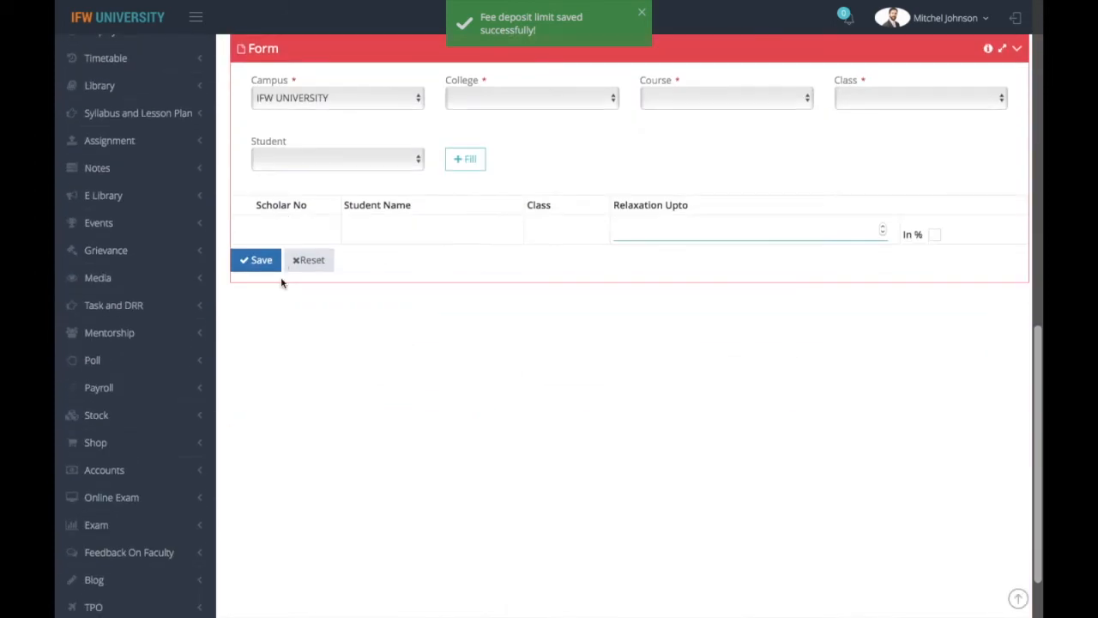
pyautogui.click(489, 95)
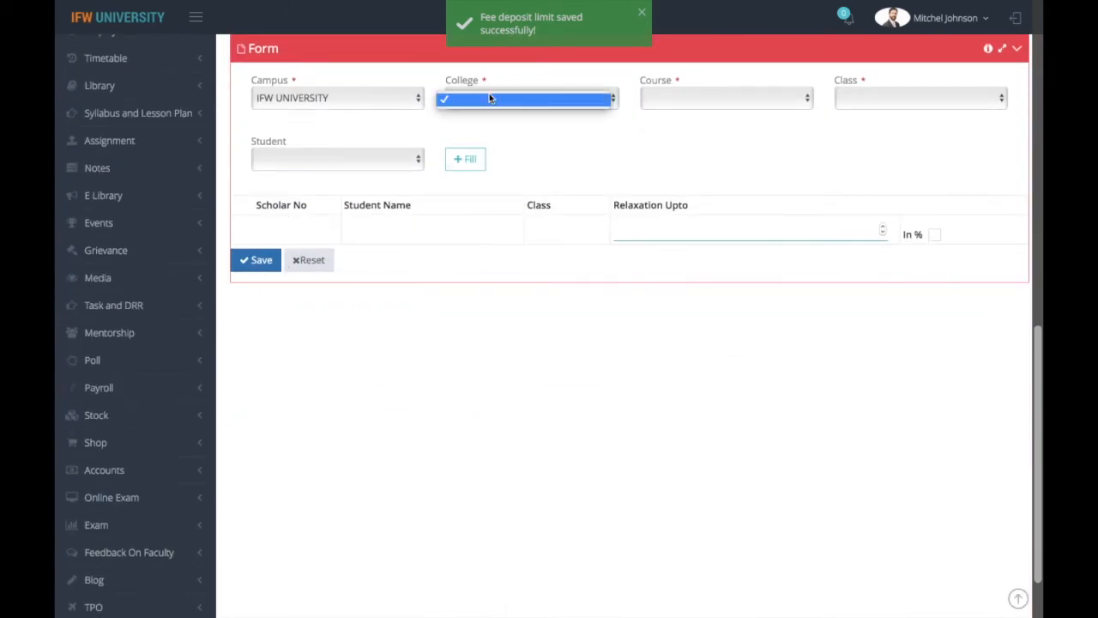
pyautogui.click(339, 93)
pyautogui.click(338, 97)
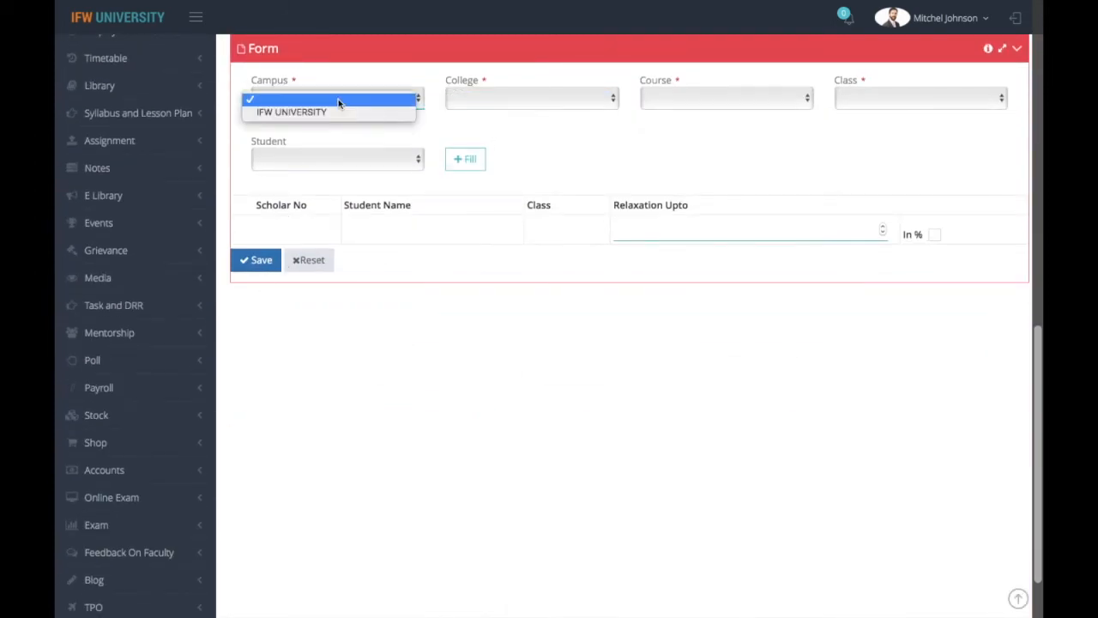
pyautogui.click(337, 112)
pyautogui.click(522, 100)
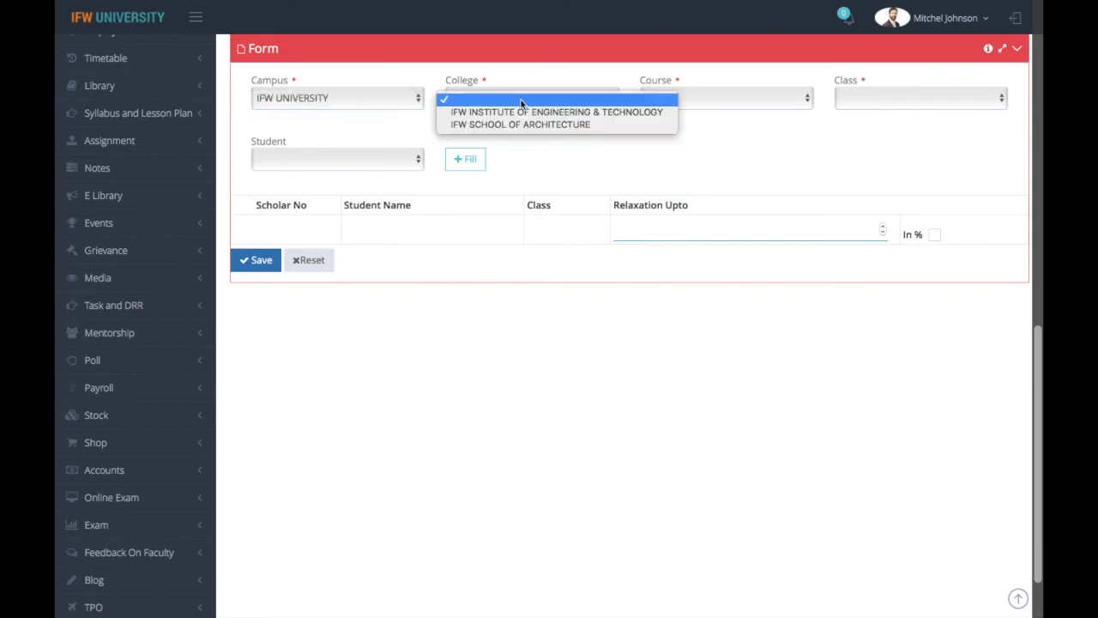
pyautogui.click(523, 126)
pyautogui.click(694, 103)
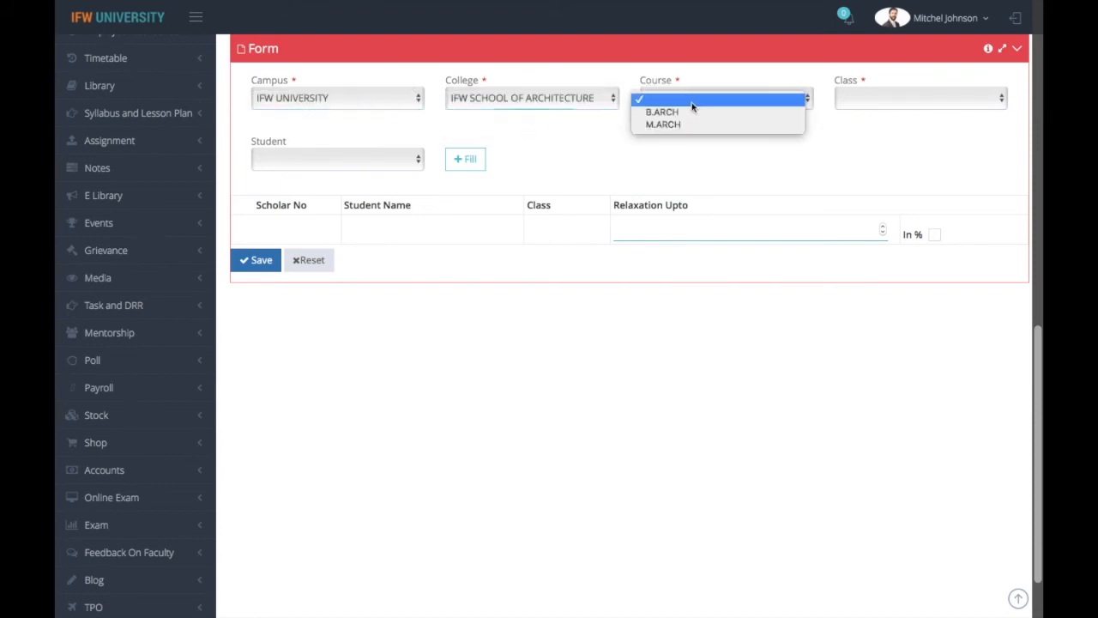
pyautogui.click(695, 115)
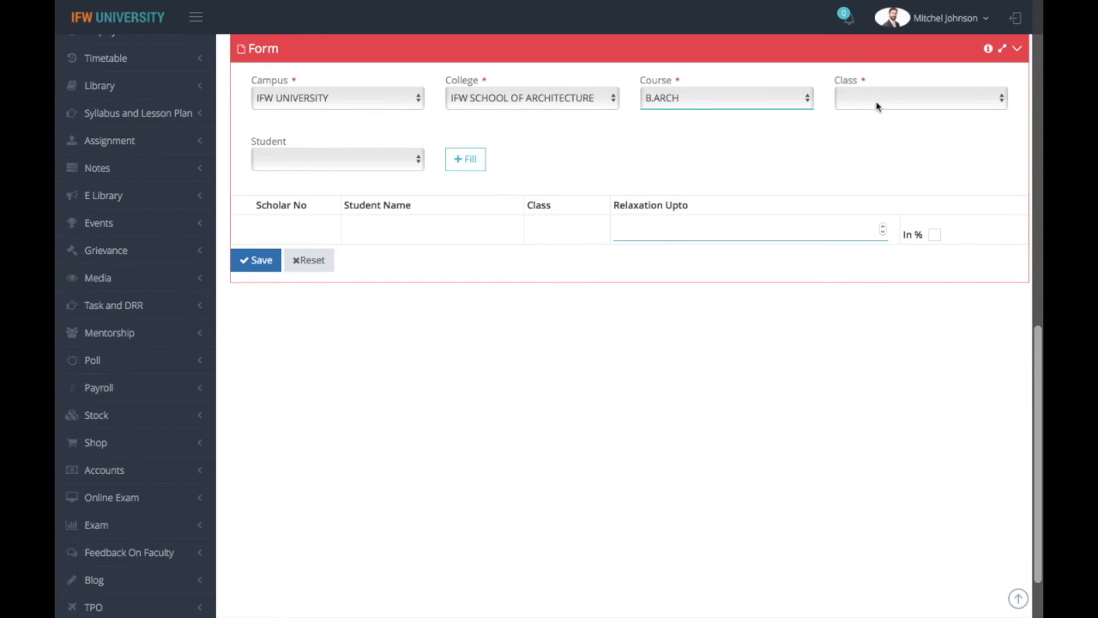
pyautogui.click(877, 102)
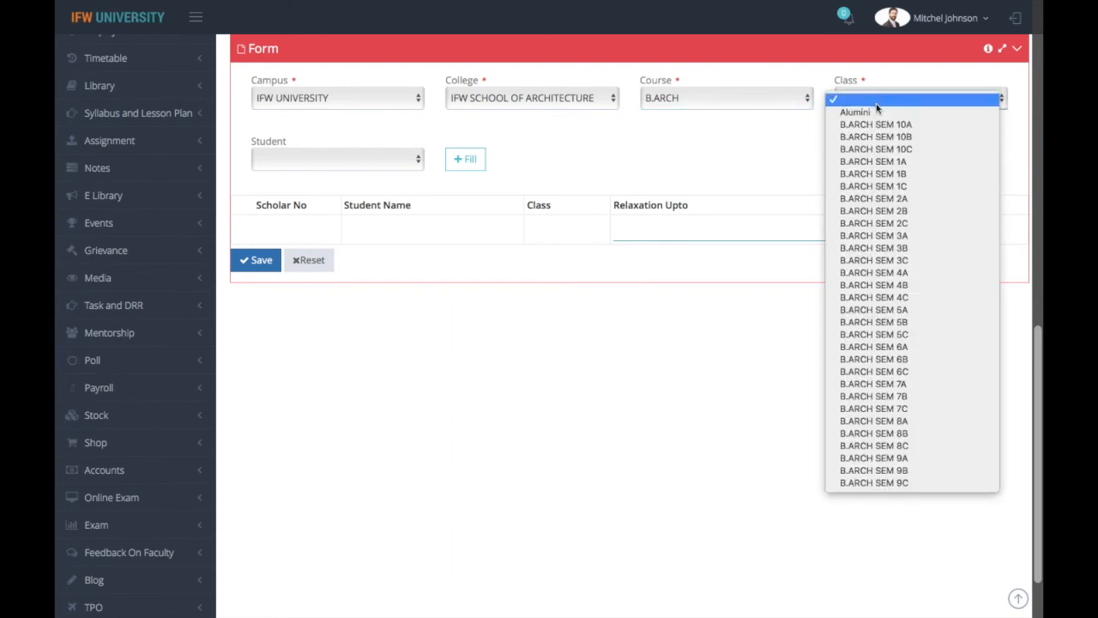
pyautogui.click(913, 237)
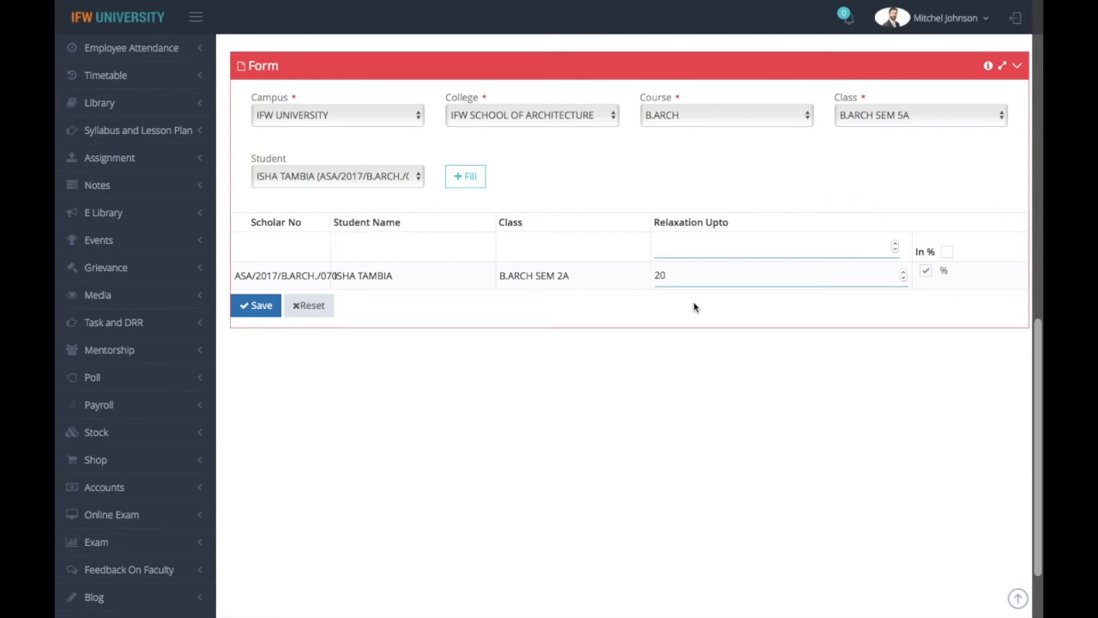
# Save the 20 percent deposit relaxation for the selected B.ARCH SEM 5A student and open the Waive Off Late Fees page
pyautogui.click(254, 307)
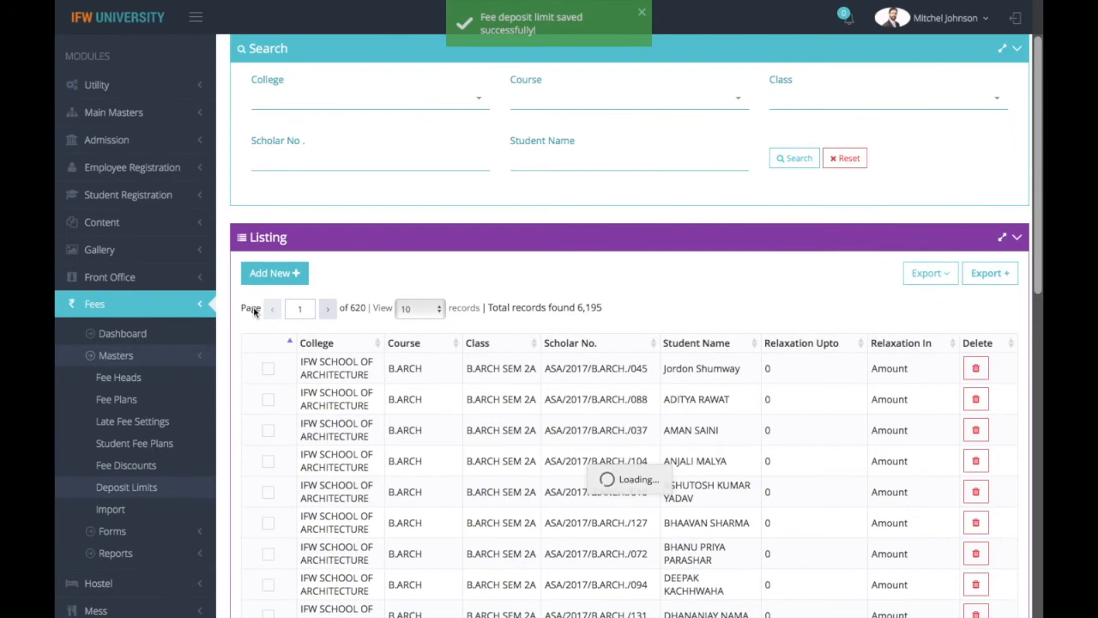
pyautogui.click(157, 358)
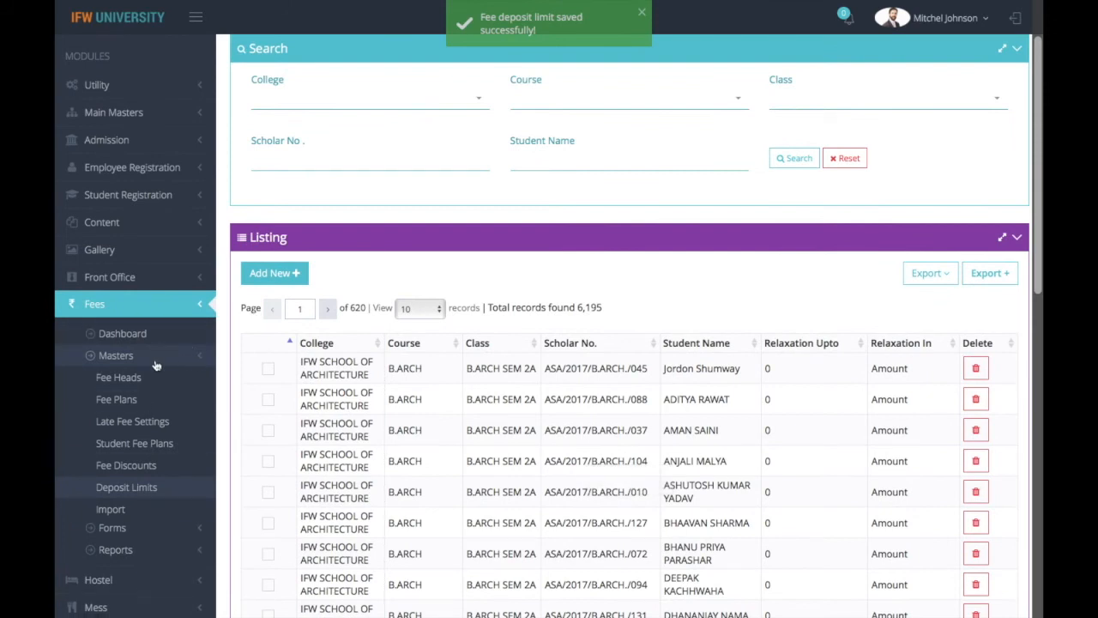
pyautogui.scroll(-2, 156, 365)
pyautogui.scroll(-1, 156, 365)
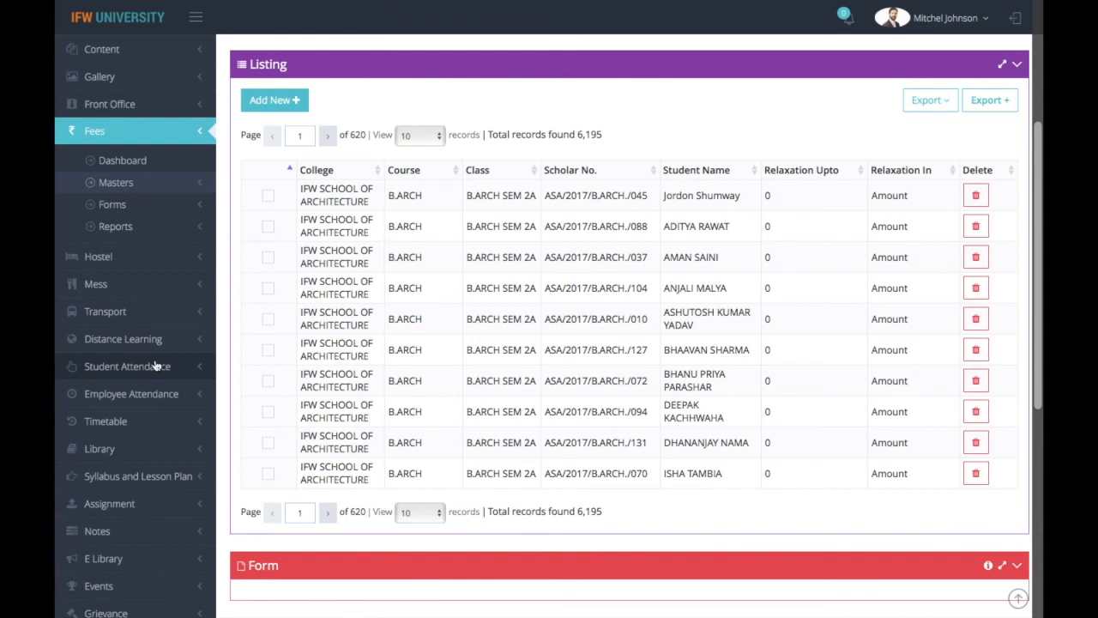
pyautogui.click(142, 206)
pyautogui.scroll(-1, 142, 223)
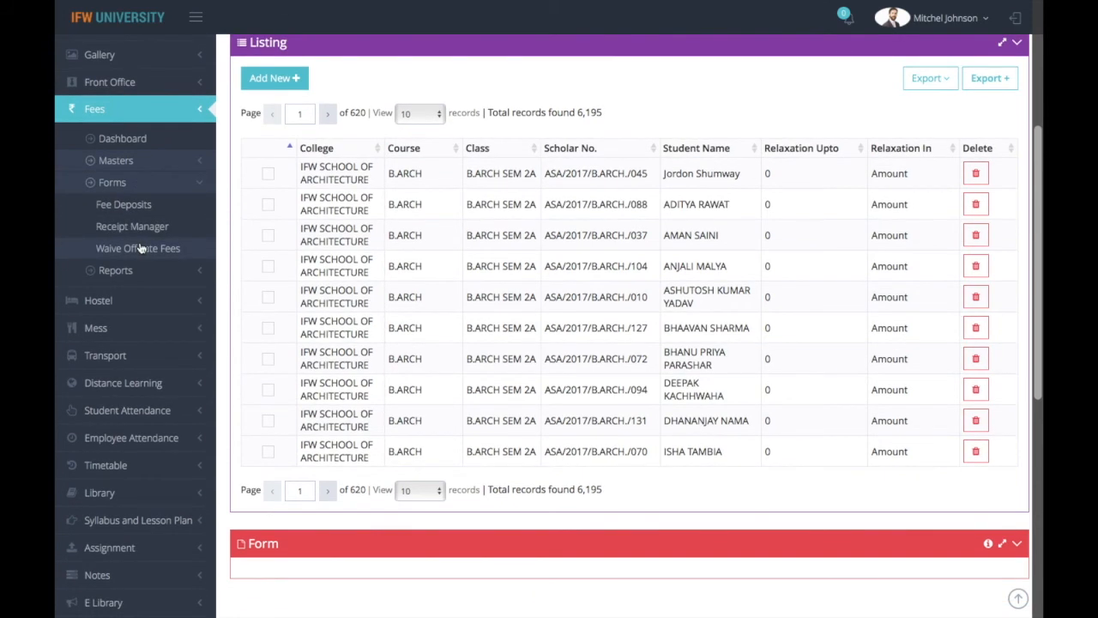
pyautogui.click(141, 248)
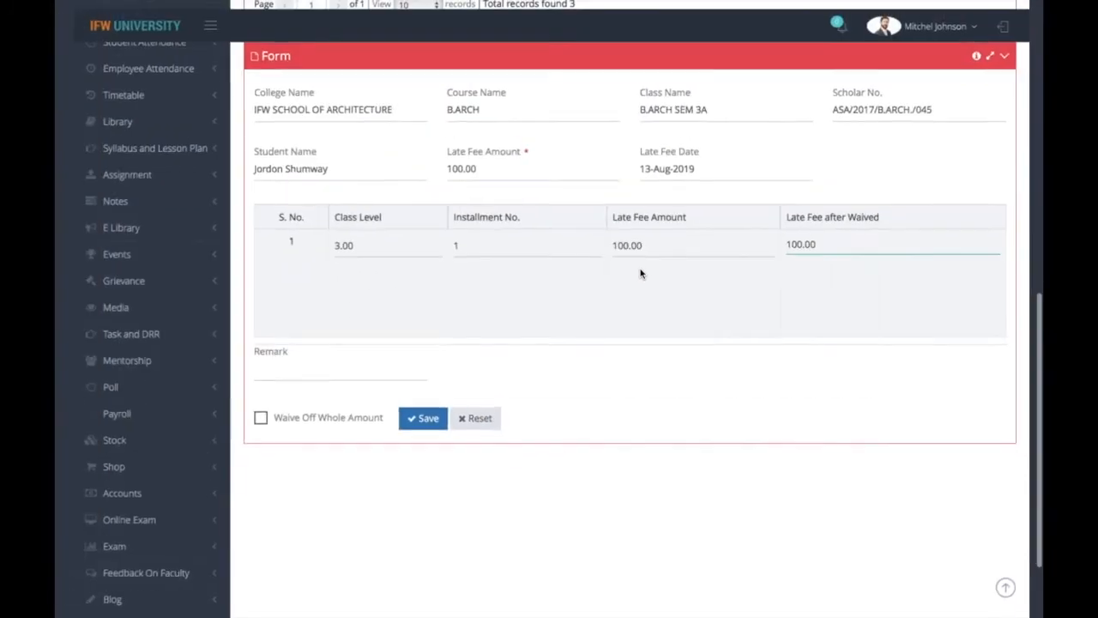
# Set the late fee after waiver for installment 1 to 50 and save the waive-off
pyautogui.press('BackSpace')
pyautogui.press('BackSpace')
pyautogui.press('BackSpace')
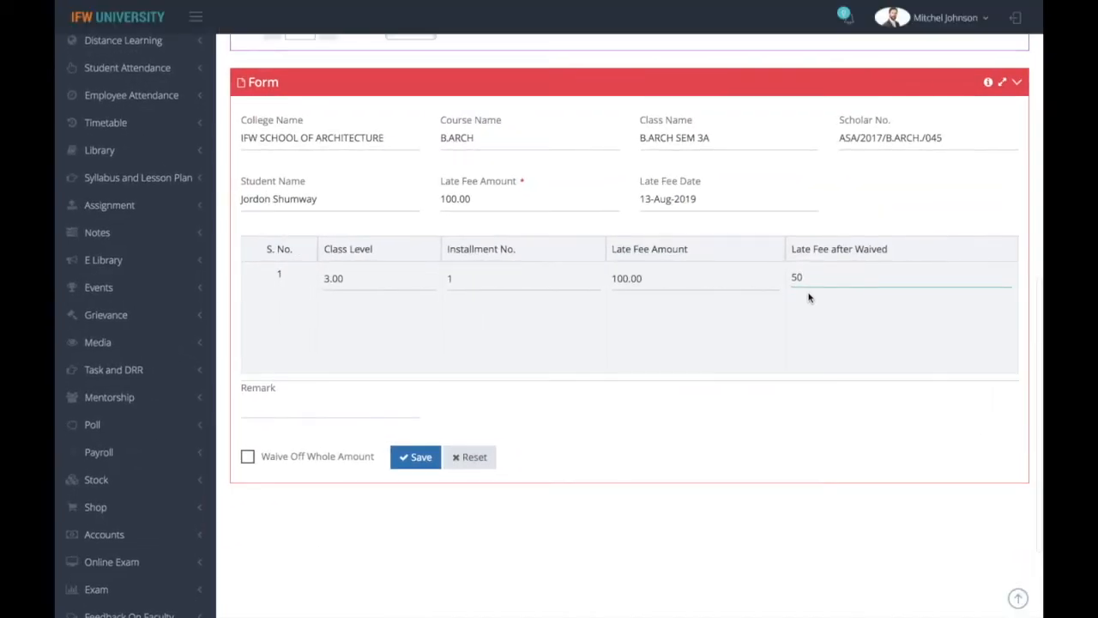
pyautogui.click(408, 463)
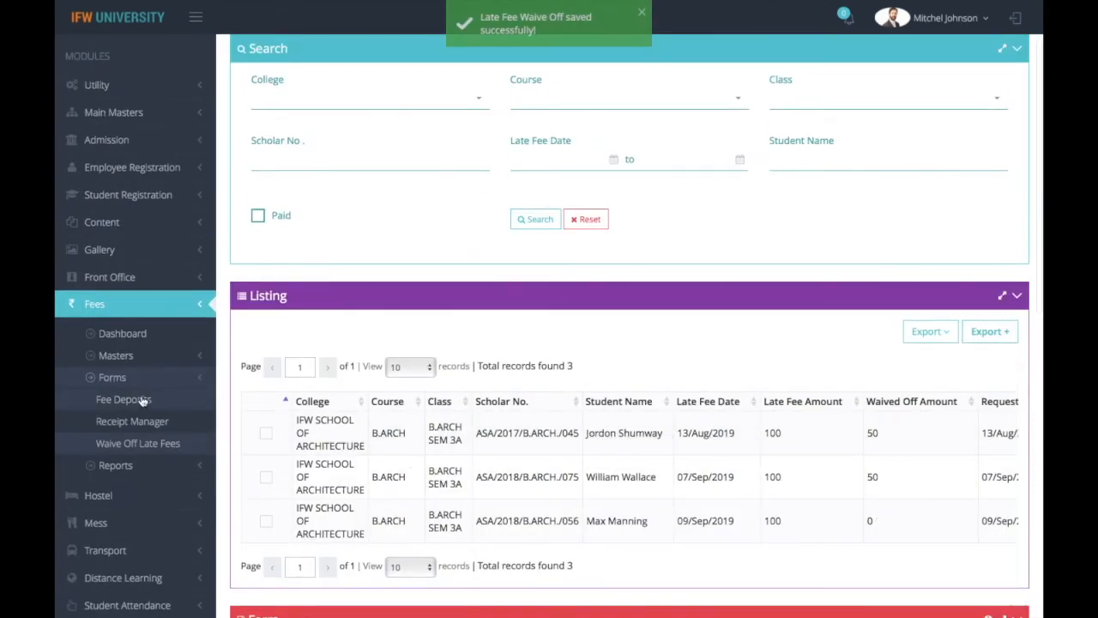
# Open the Fee Deposits page and show the export options for its listing
pyautogui.click(133, 383)
pyautogui.scroll(-2, 133, 388)
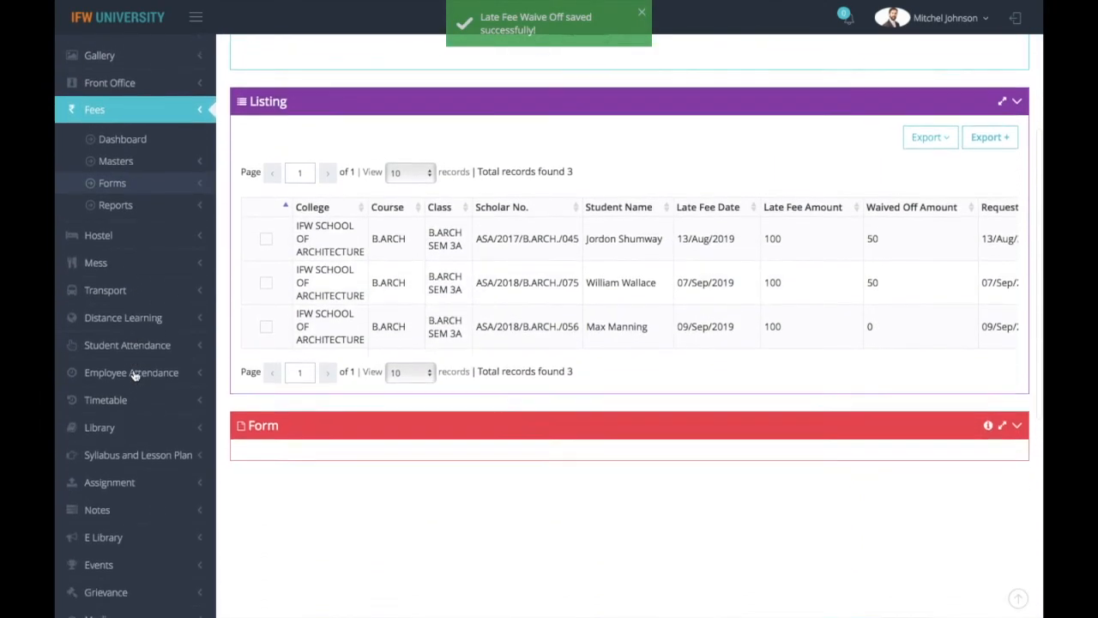
pyautogui.click(135, 183)
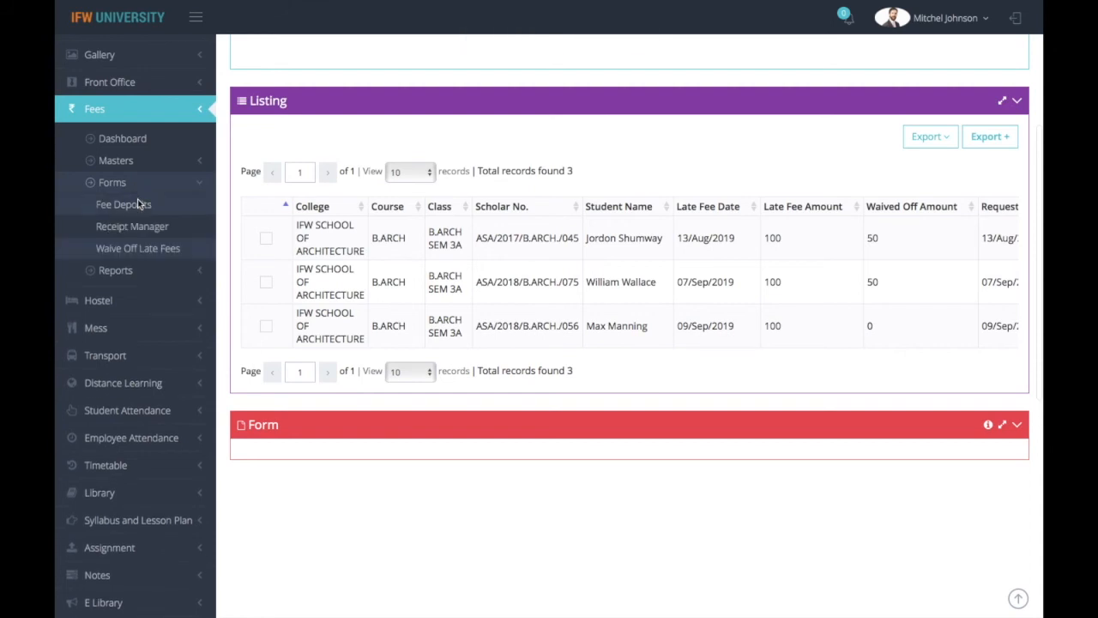
pyautogui.click(123, 205)
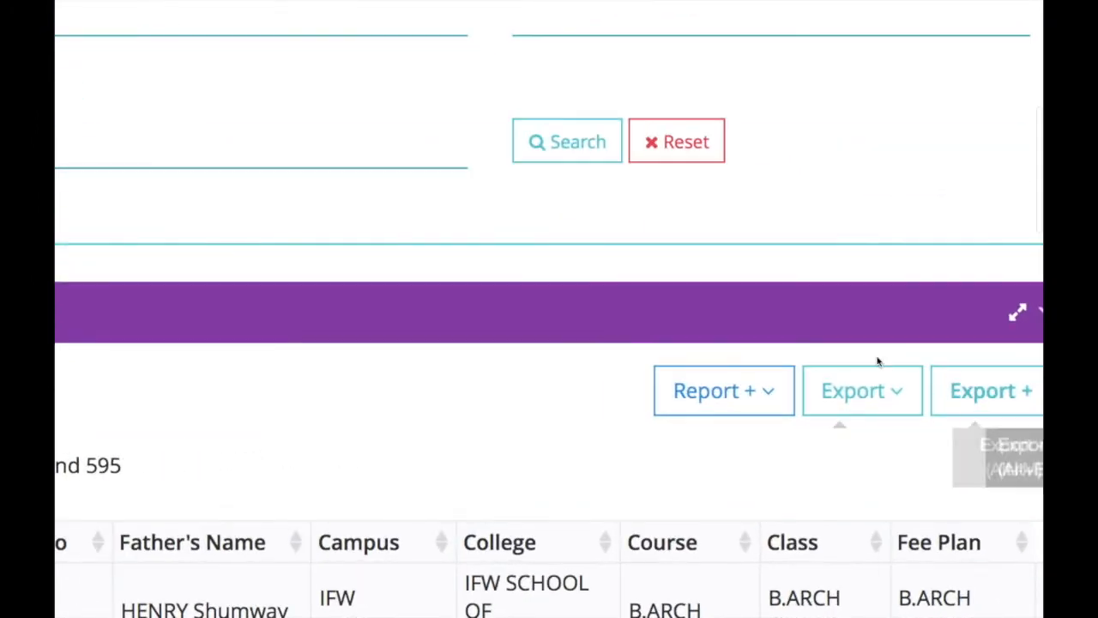
pyautogui.click(879, 396)
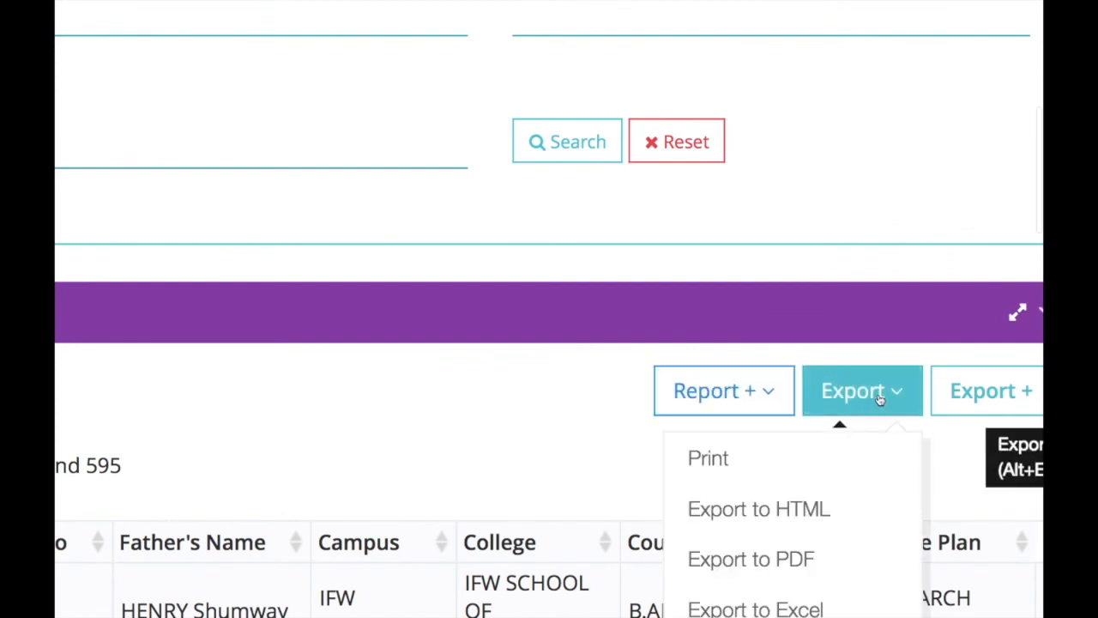
# Generate the print version of the full fee deposits student list and return to the Fee Deposits page
pyautogui.click(712, 466)
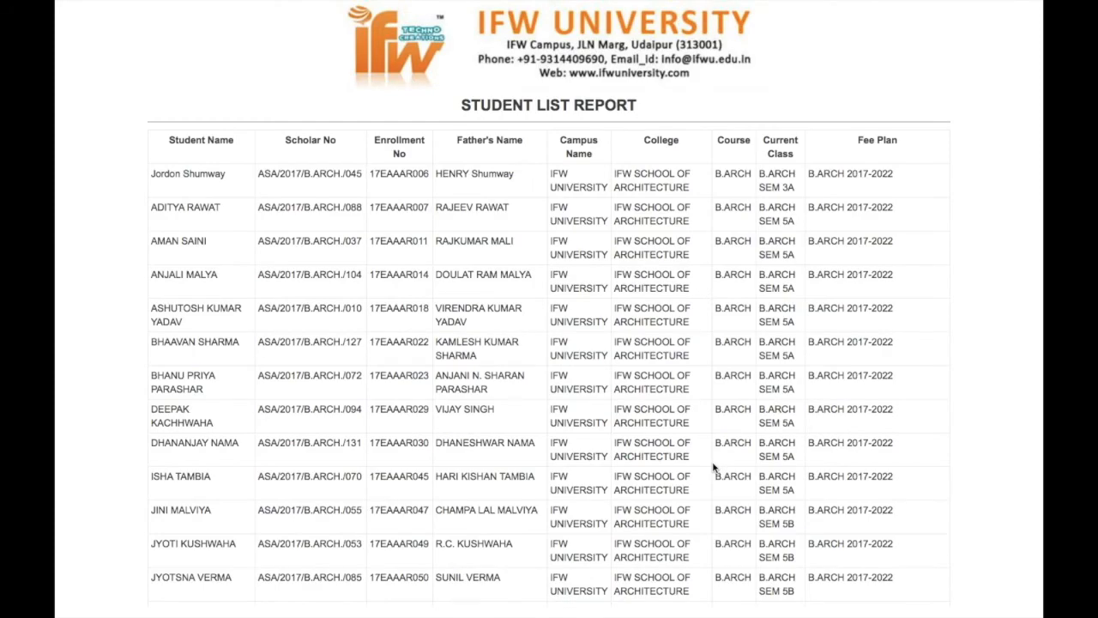
pyautogui.moveTo(135, 7)
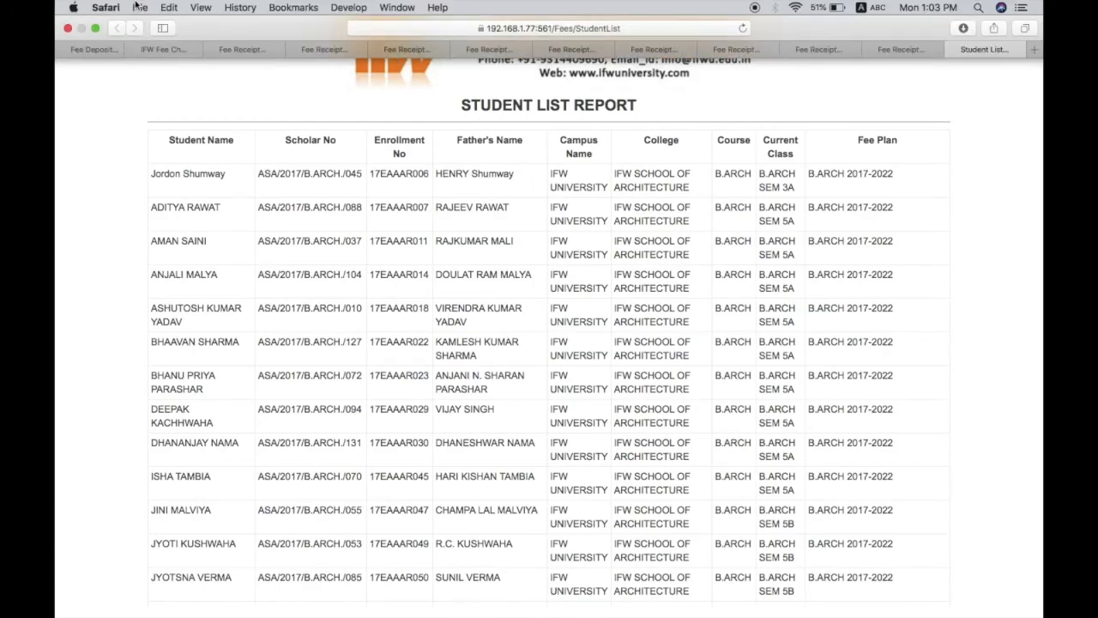
pyautogui.click(106, 49)
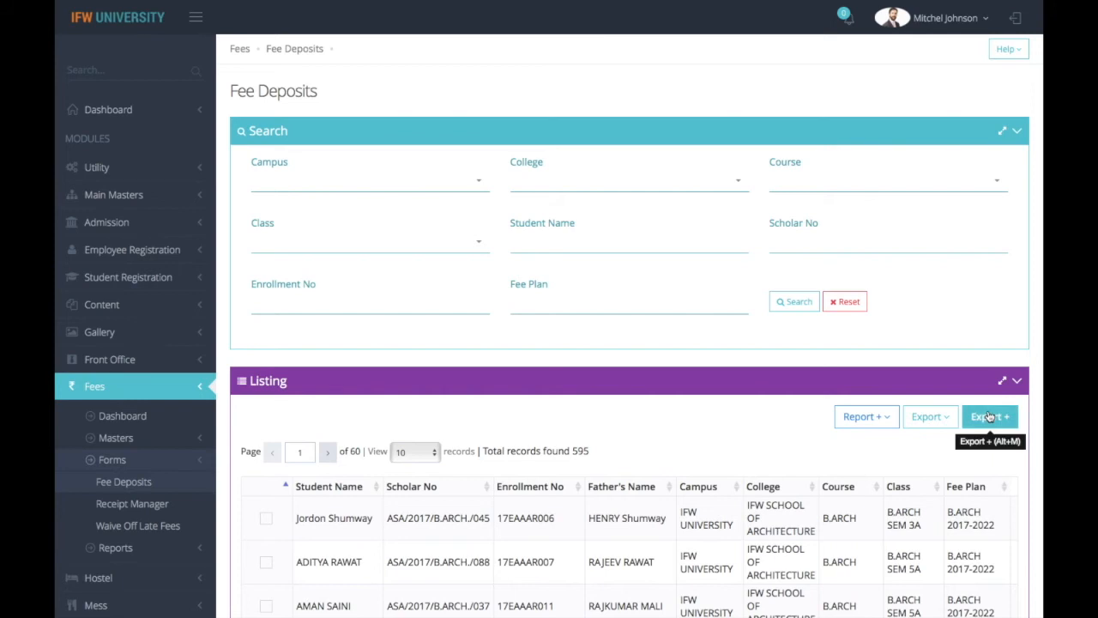
# Set up a custom export with columns Scholar No, Student Name and Mobile No., and save it as template Student Details
pyautogui.click(990, 416)
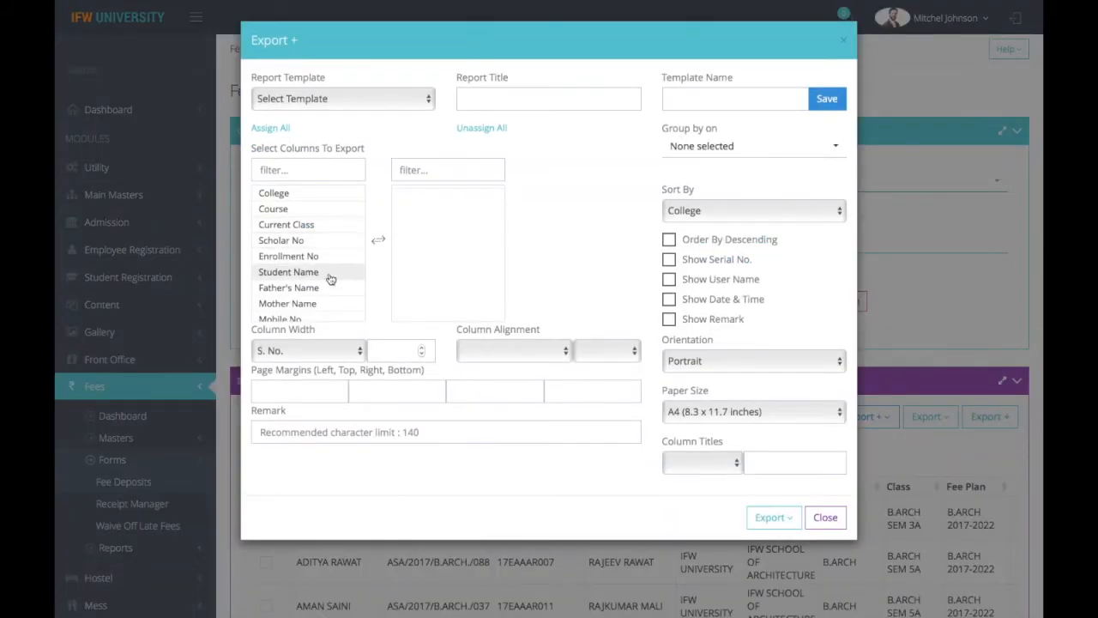
pyautogui.doubleClick(320, 240)
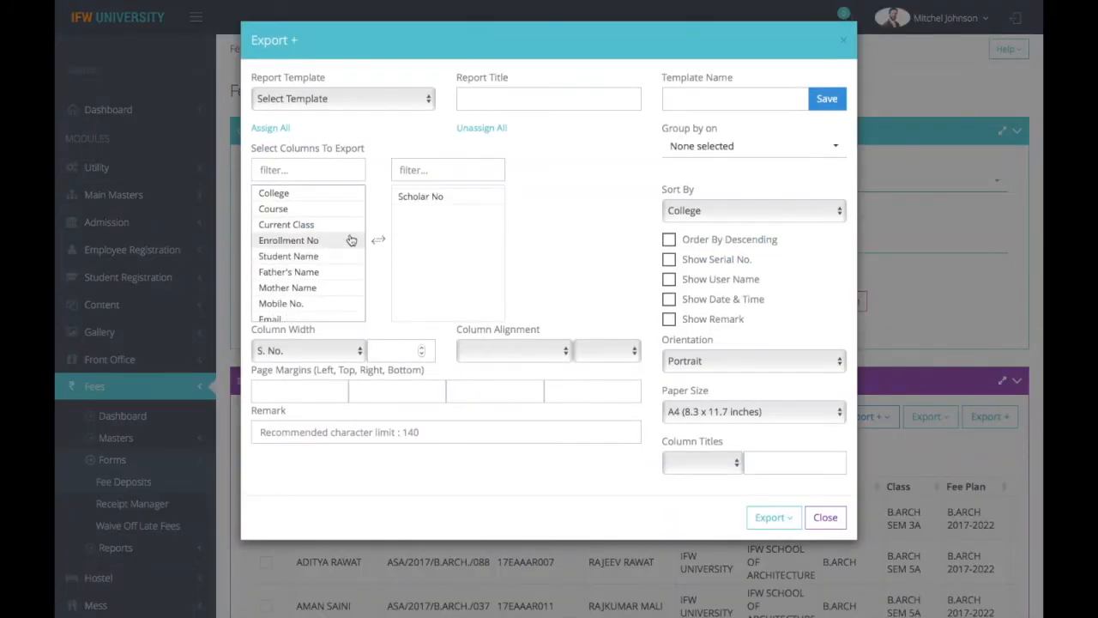
pyautogui.doubleClick(346, 258)
pyautogui.doubleClick(346, 291)
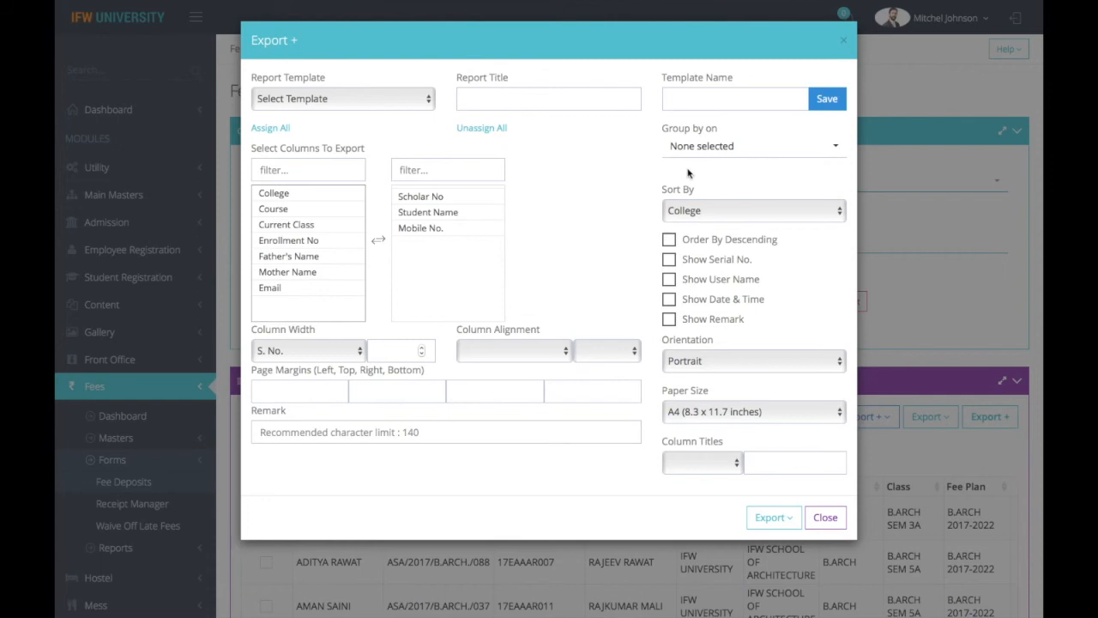
pyautogui.click(746, 107)
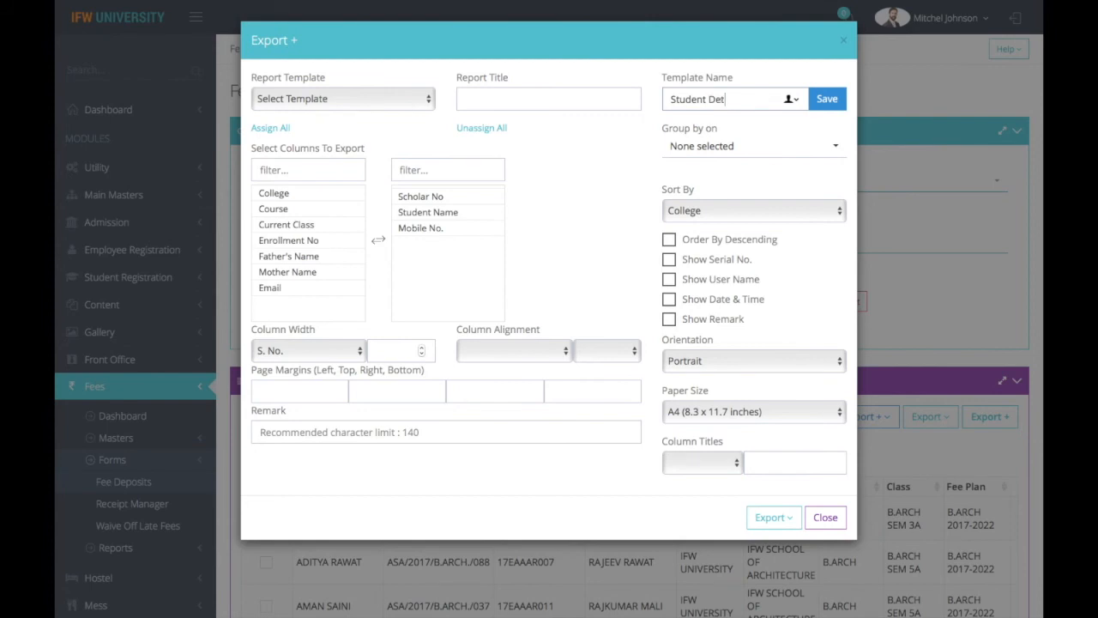
pyautogui.click(827, 99)
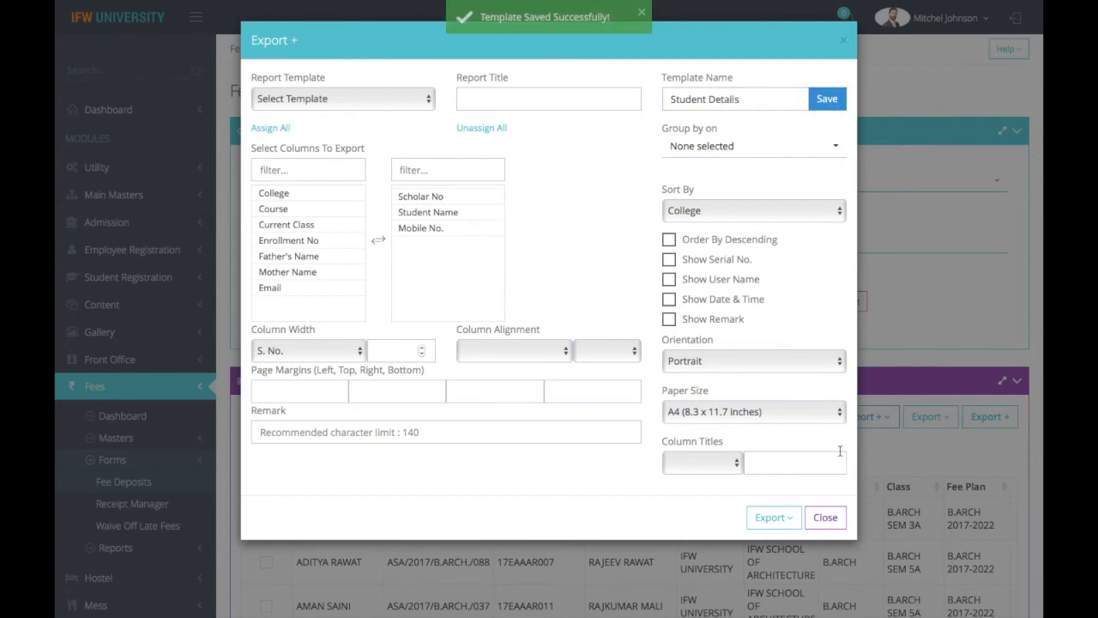
# Generate the print version of the custom student list, then return to Fee Deposits and close the export settings
pyautogui.click(772, 517)
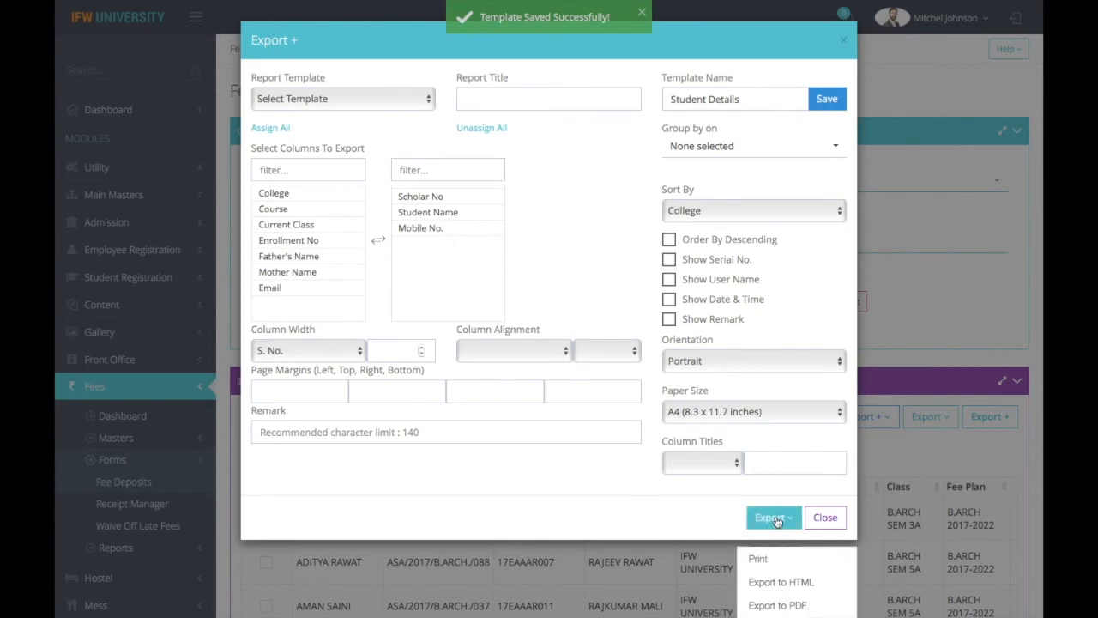
pyautogui.click(772, 567)
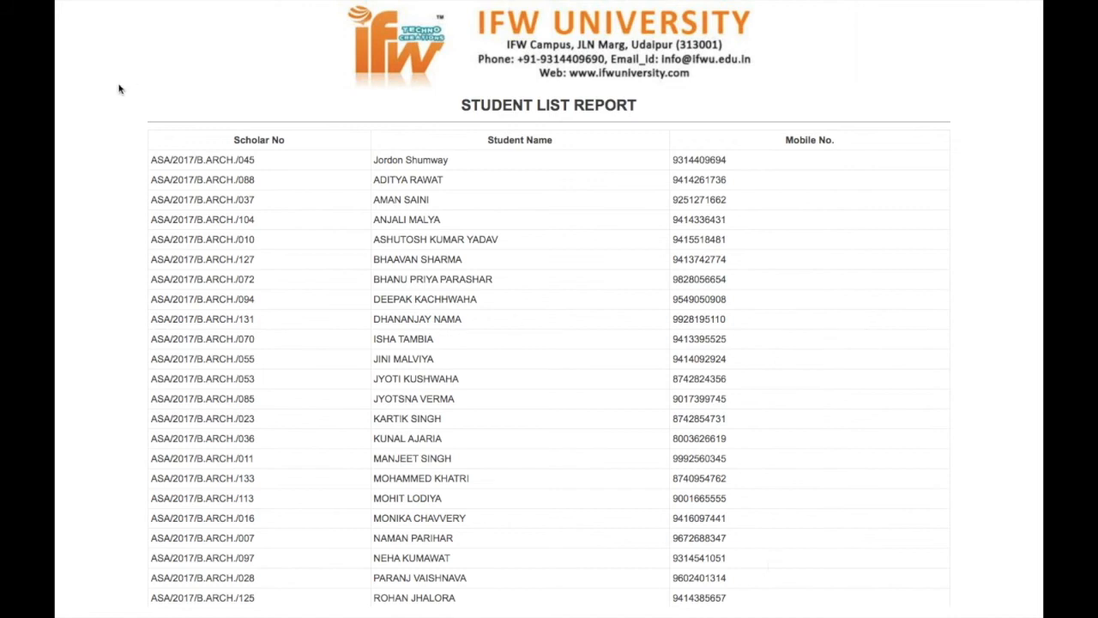
pyautogui.moveTo(127, 5)
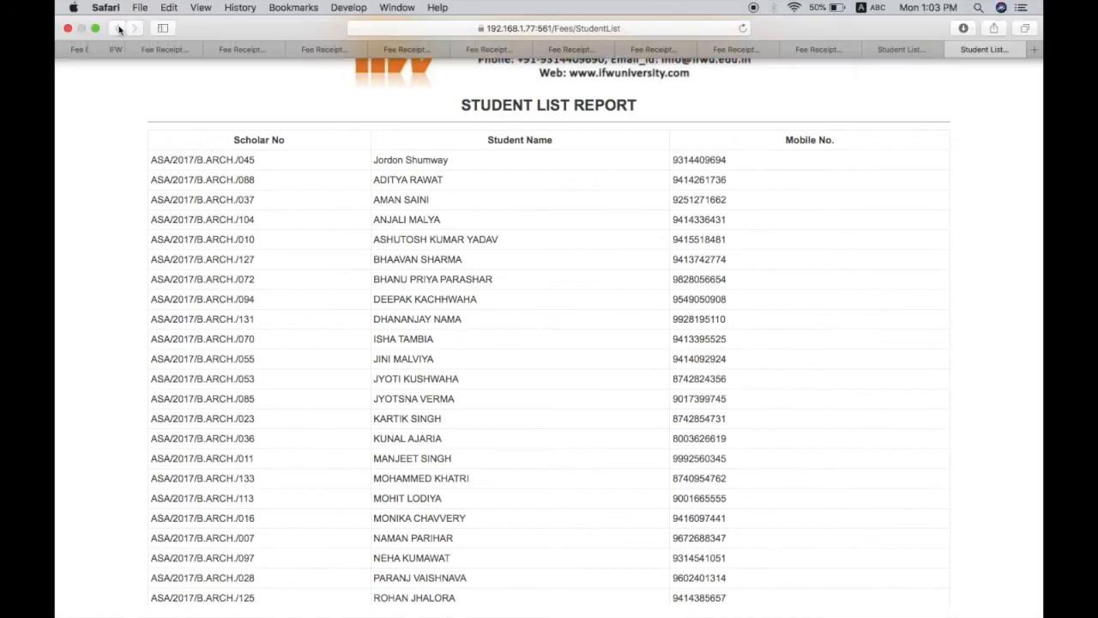
pyautogui.click(77, 49)
pyautogui.click(825, 517)
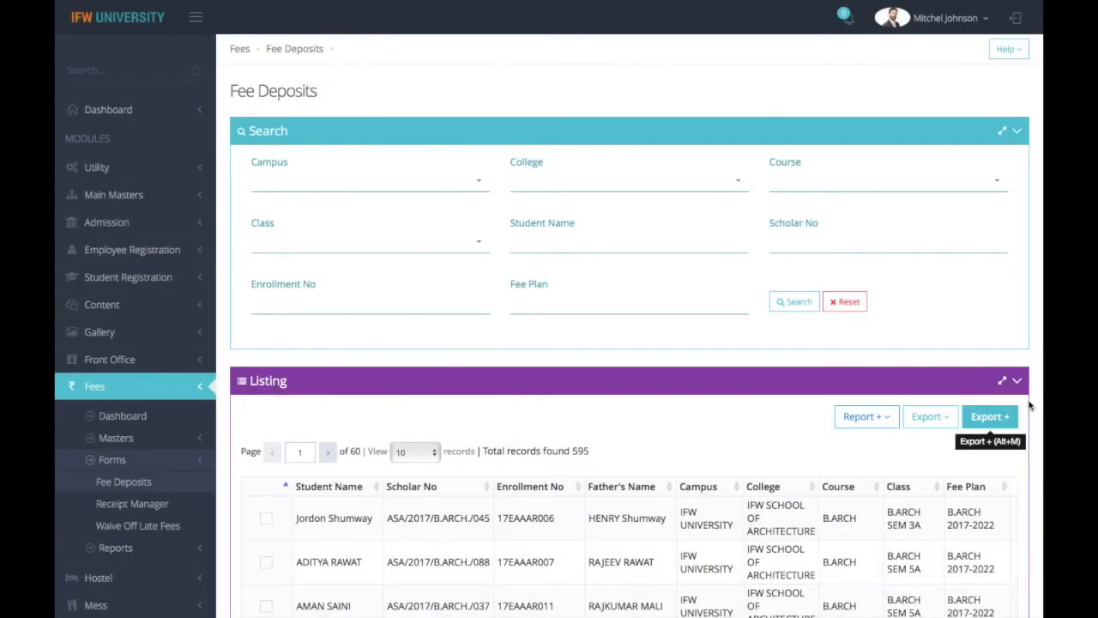
# Reopen the custom export settings, load the Student Details template, print the list with it and close the settings
pyautogui.click(997, 424)
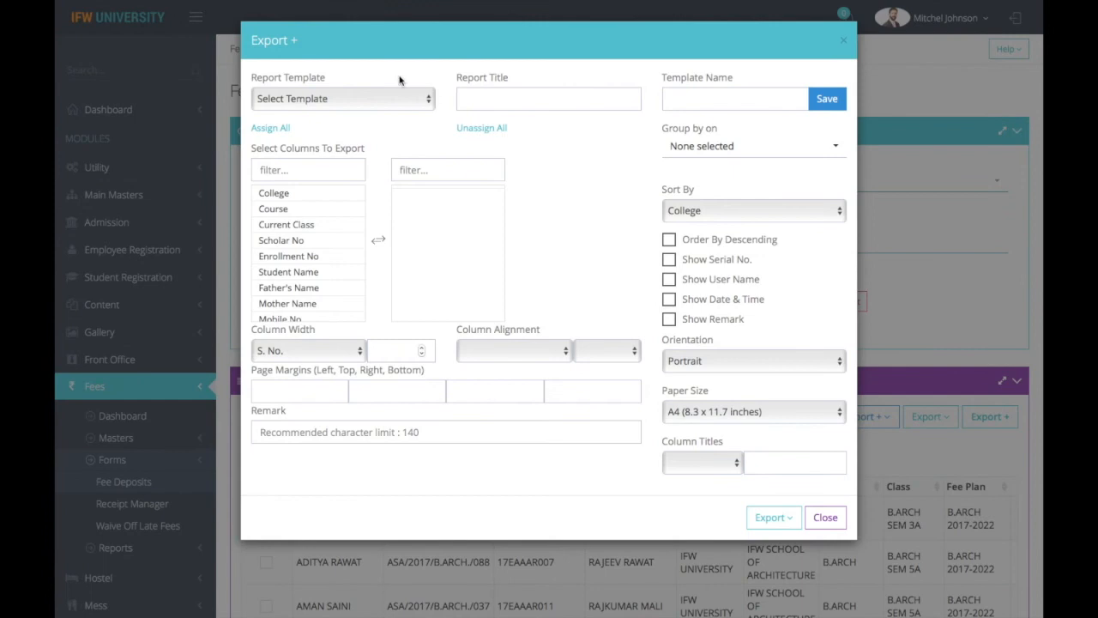
pyautogui.click(392, 98)
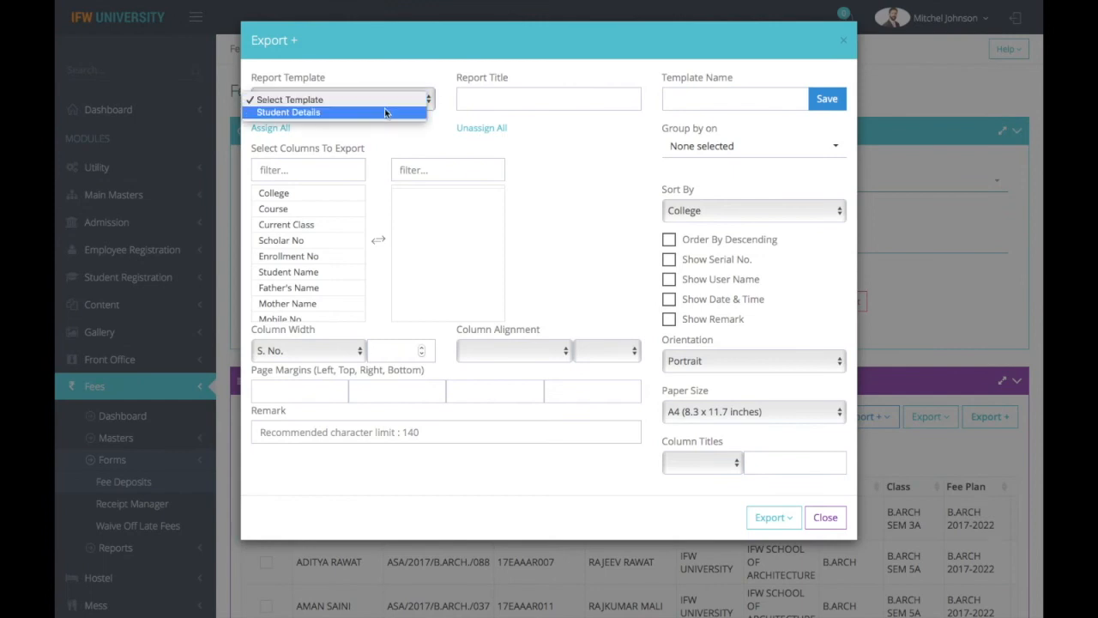
pyautogui.click(385, 112)
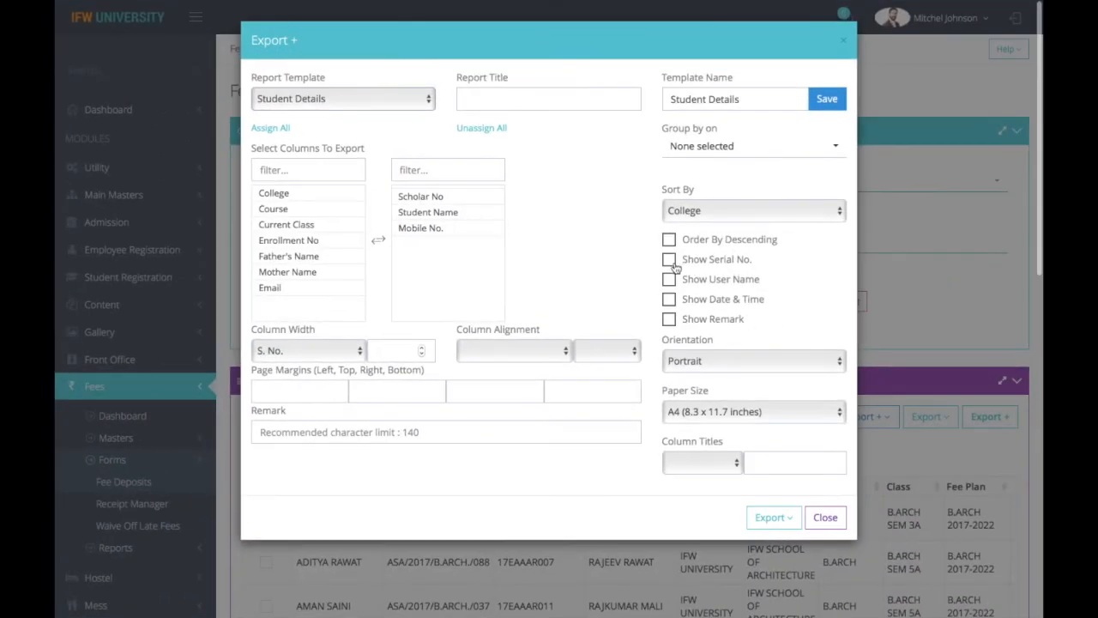
pyautogui.click(787, 522)
pyautogui.click(777, 562)
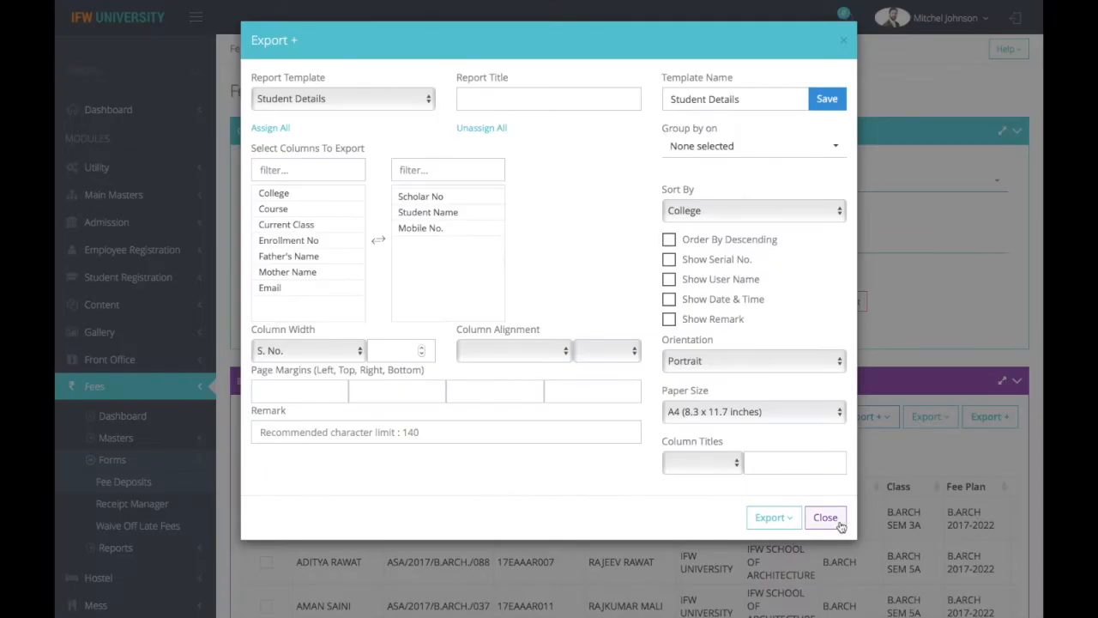
pyautogui.click(825, 517)
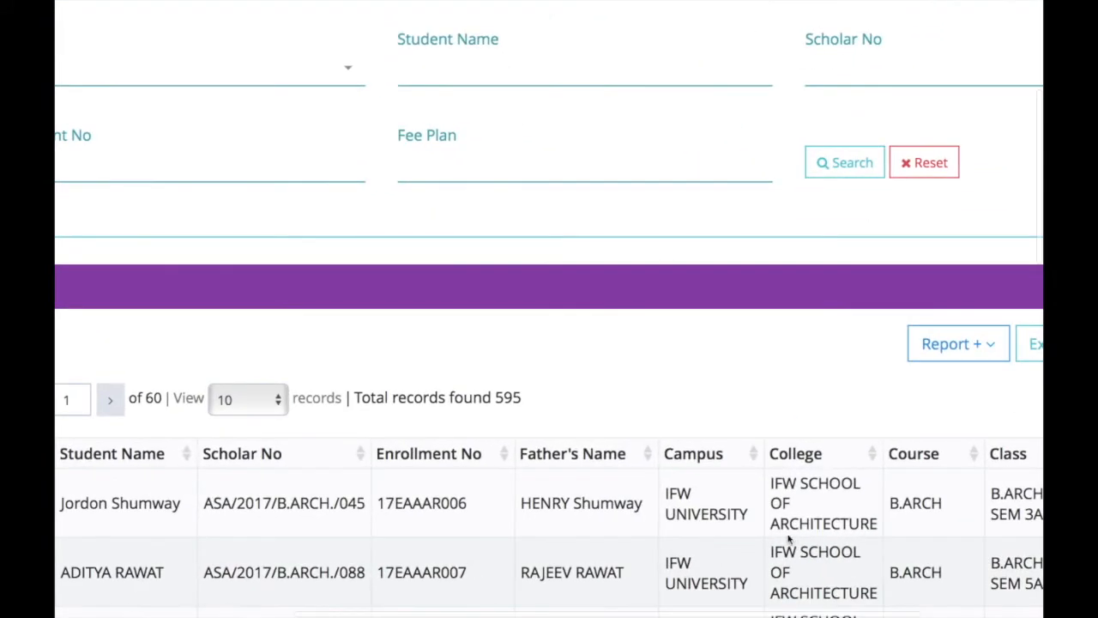
# Open the Fee Deposit Detail Report settings and look over the available filters
pyautogui.click(950, 353)
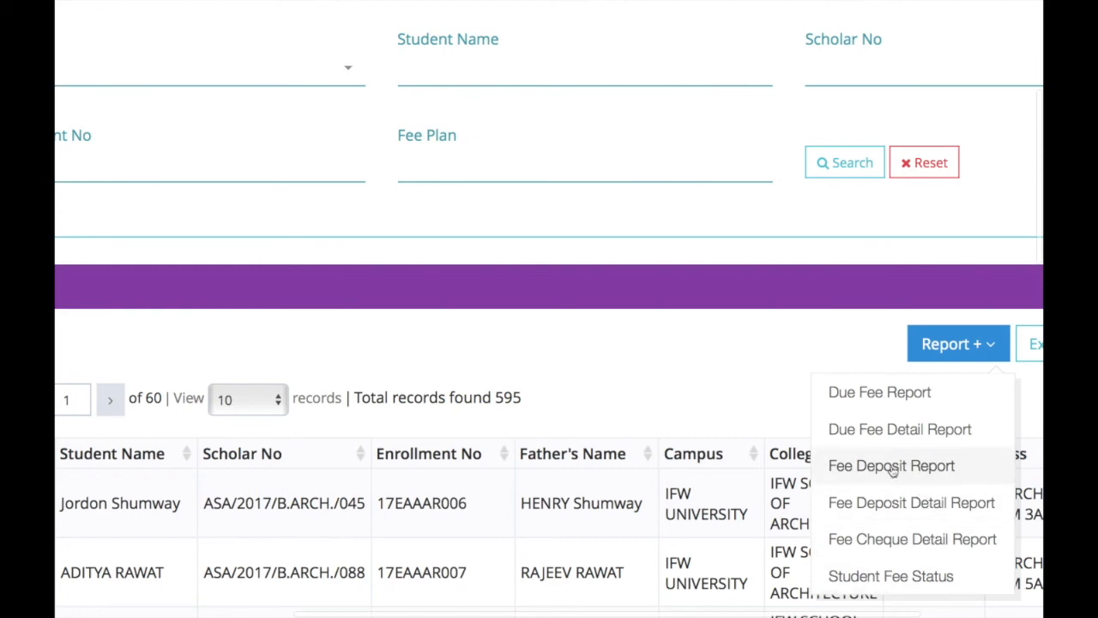
pyautogui.click(890, 508)
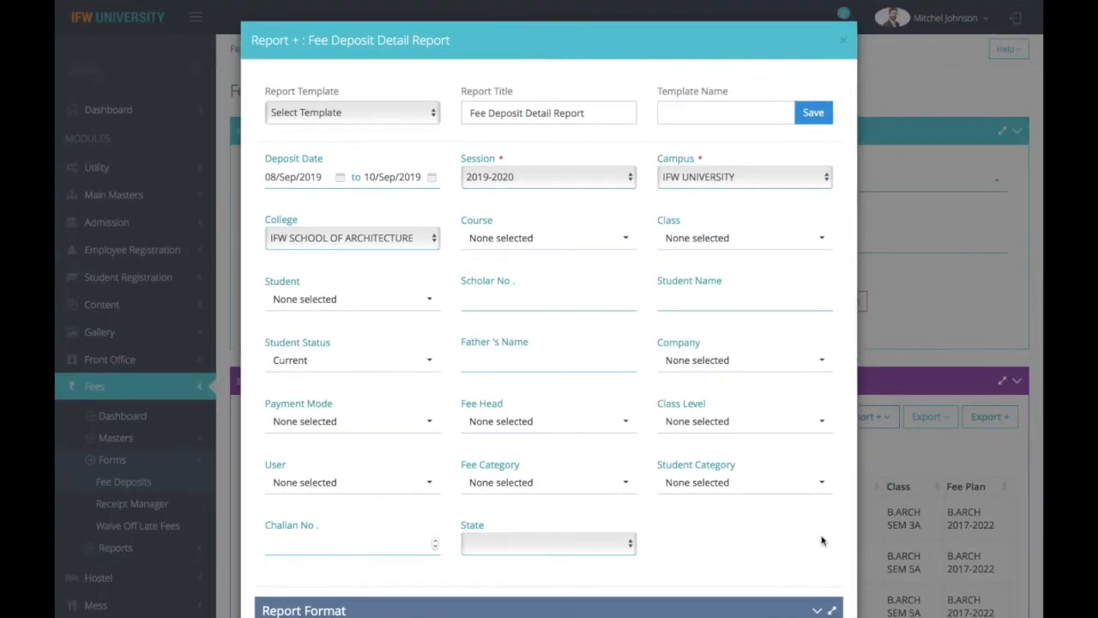
pyautogui.scroll(-3, 821, 540)
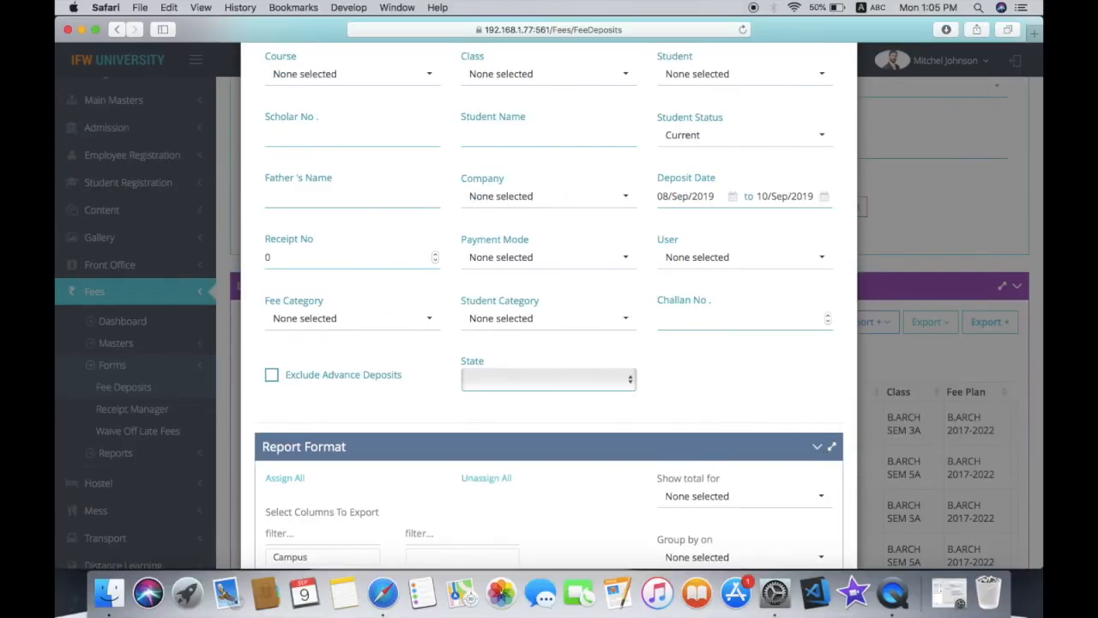
# Add Scholar No., Student Name, Deposit Date and Total Fee Amount to the Fee Deposit Report's export columns
pyautogui.scroll(-1, 577, 513)
pyautogui.scroll(-5, 549, 386)
pyautogui.doubleClick(333, 433)
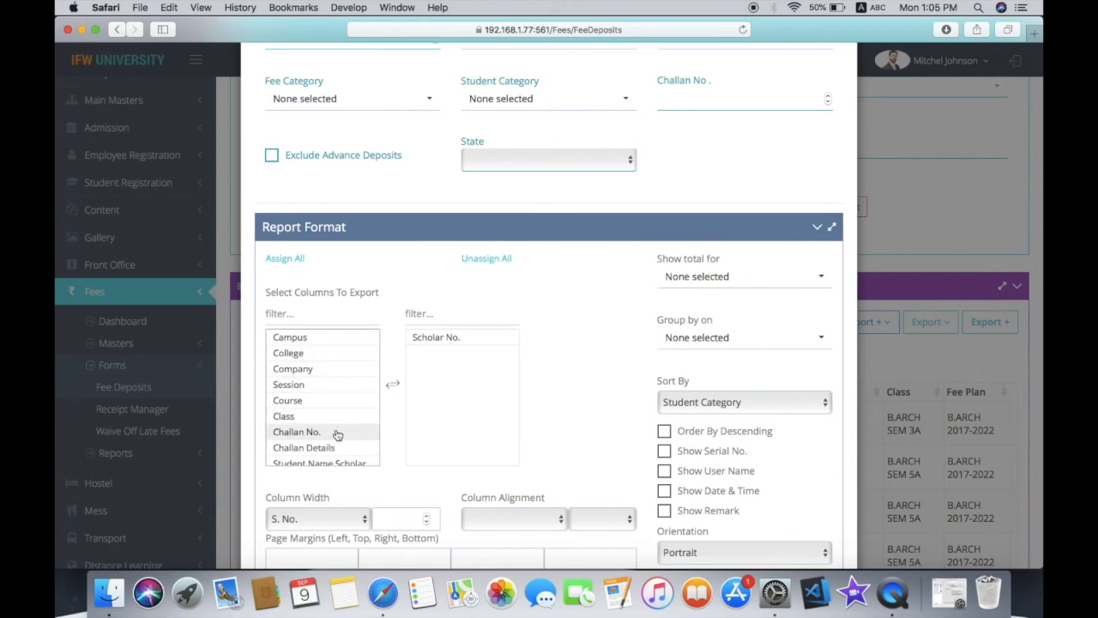
pyautogui.scroll(-5, 347, 446)
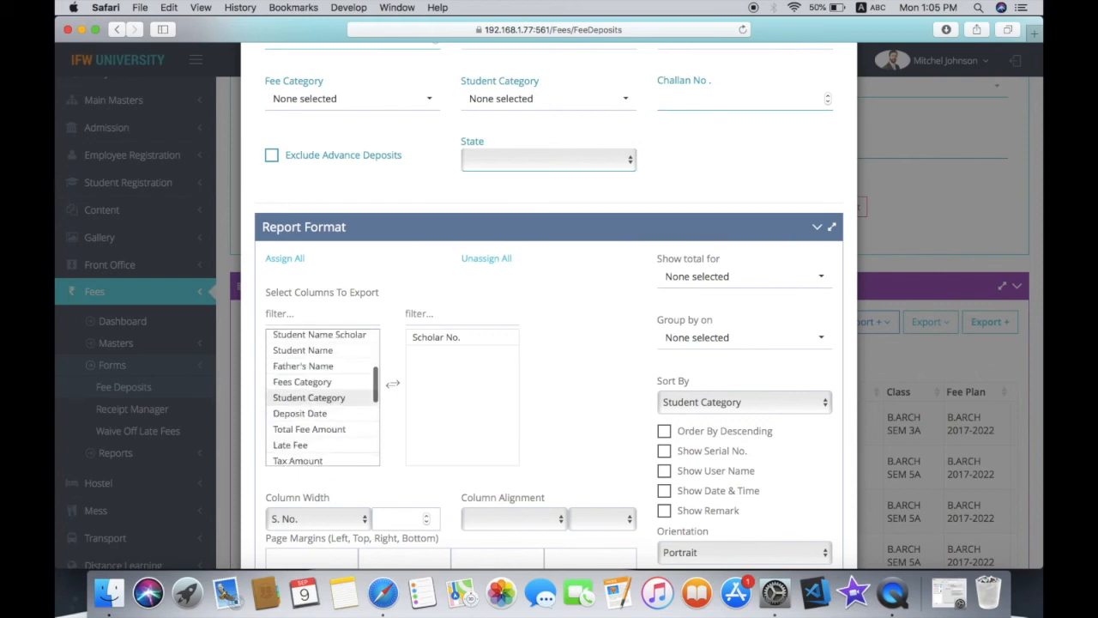
pyautogui.doubleClick(314, 350)
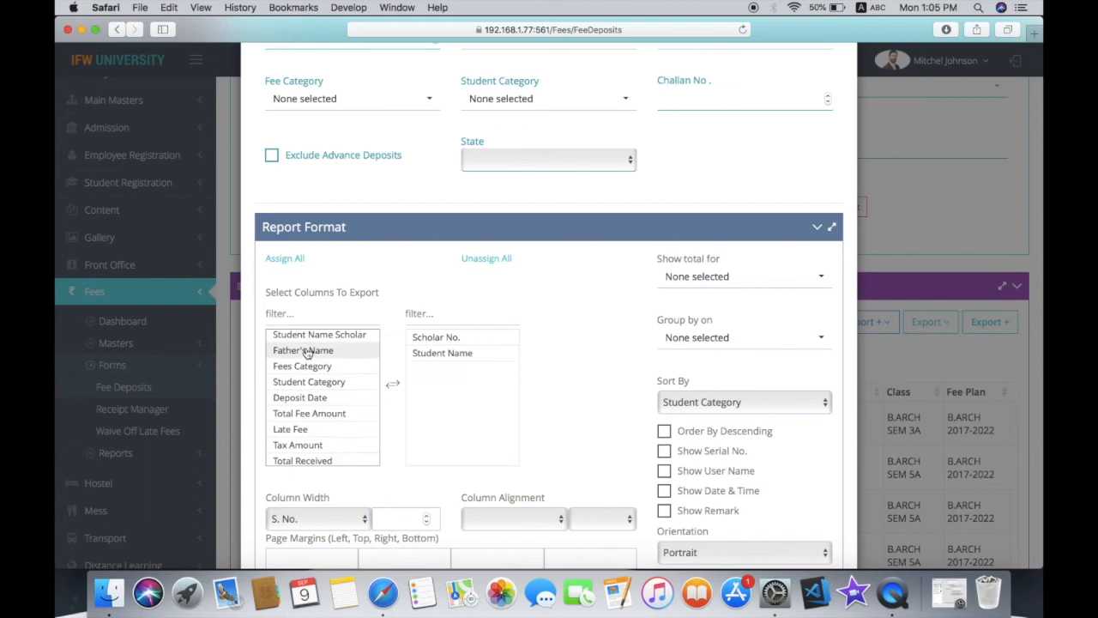
pyautogui.doubleClick(338, 401)
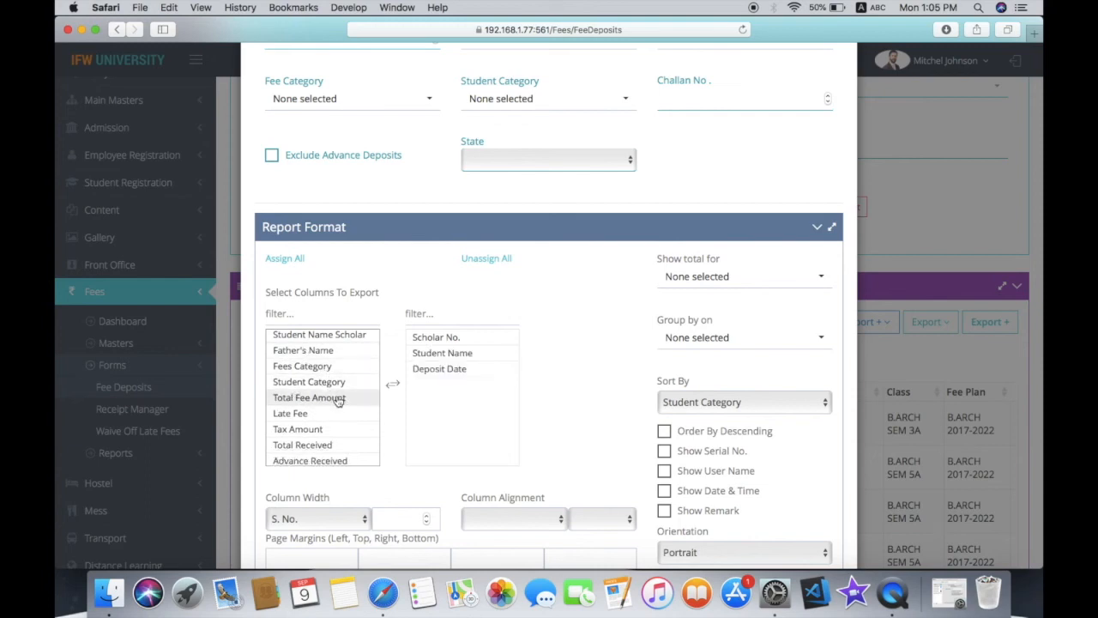
pyautogui.doubleClick(350, 402)
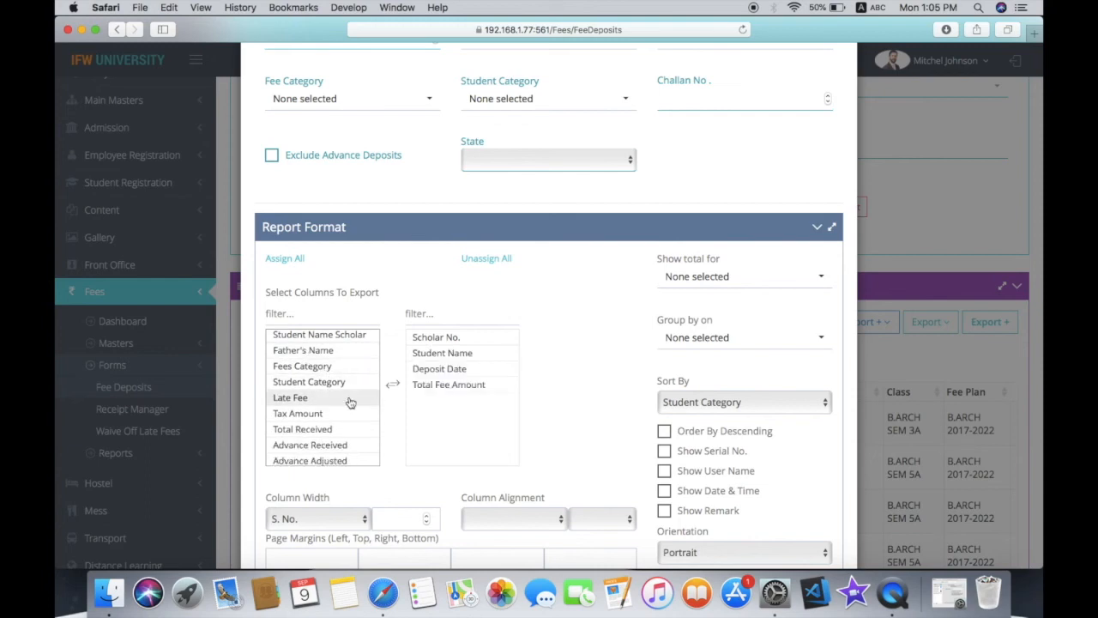
# Add Total Received, Cash Amount, Cheque Amount and Receipt No. to the report's export columns
pyautogui.doubleClick(350, 432)
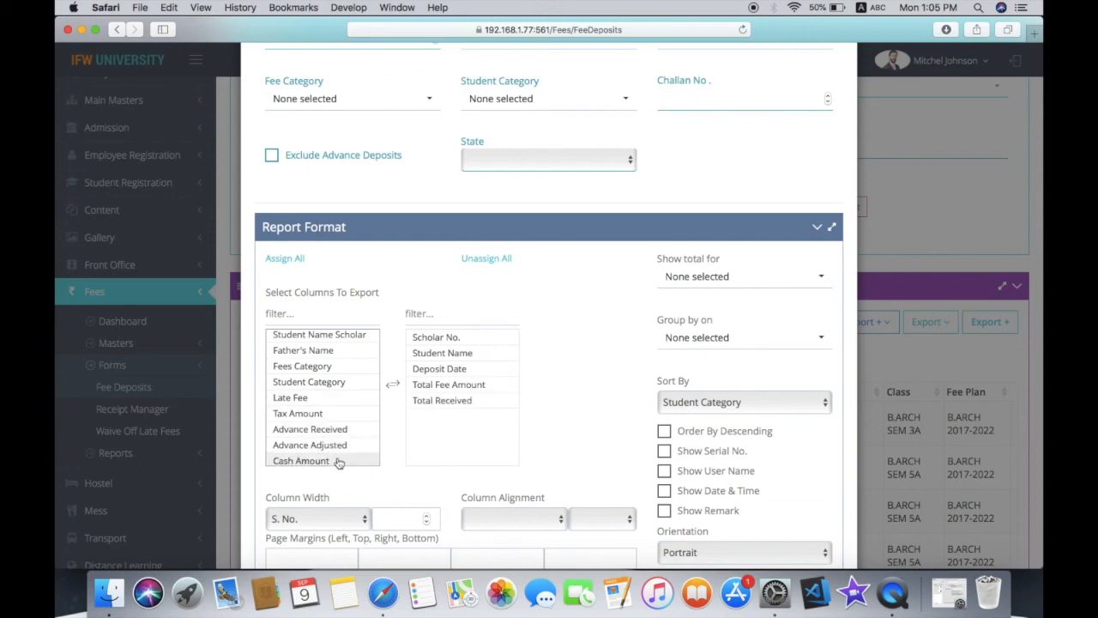
pyautogui.click(338, 462)
pyautogui.click(339, 462)
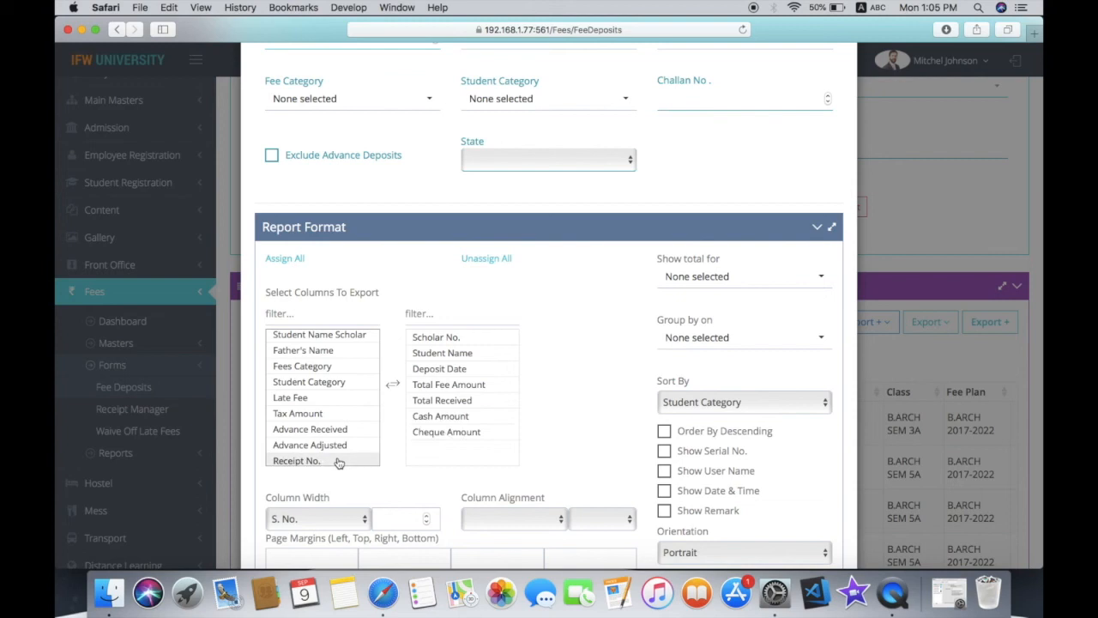
pyautogui.scroll(-3, 338, 463)
pyautogui.click(309, 350)
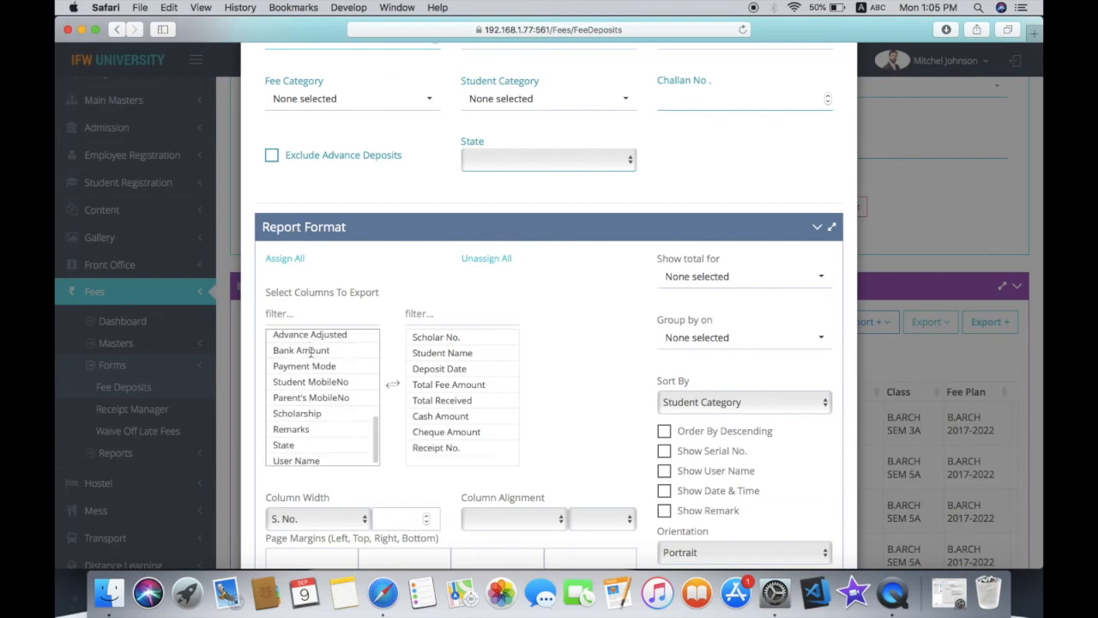
# Generate the print version of the Fee Deposit Report with the selected columns and examine its amounts
pyautogui.scroll(-3, 593, 441)
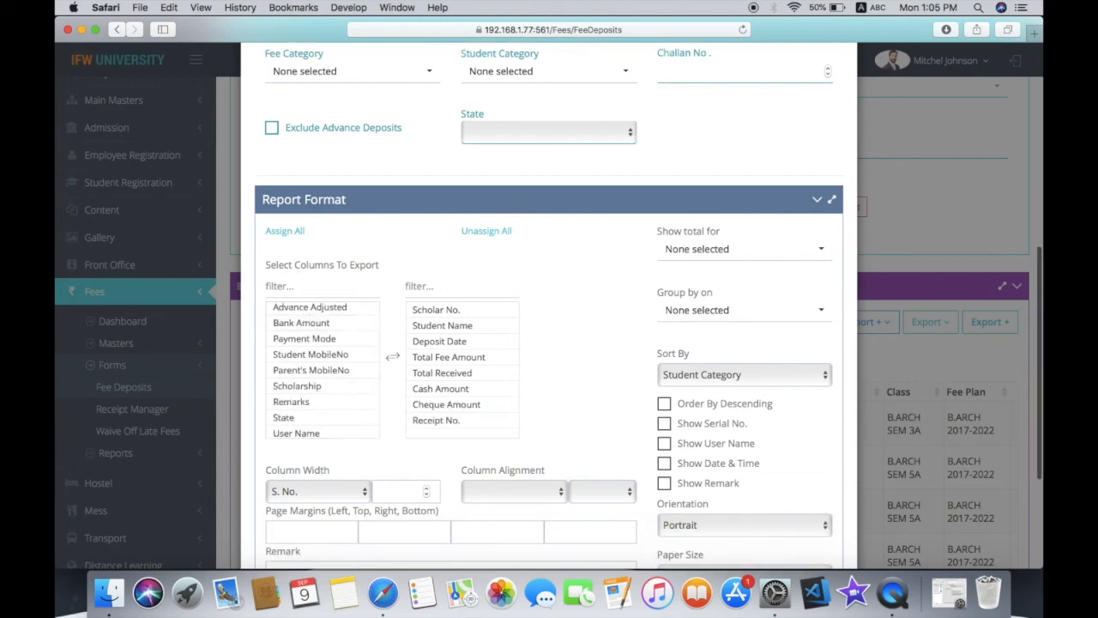
pyautogui.scroll(-5, 549, 300)
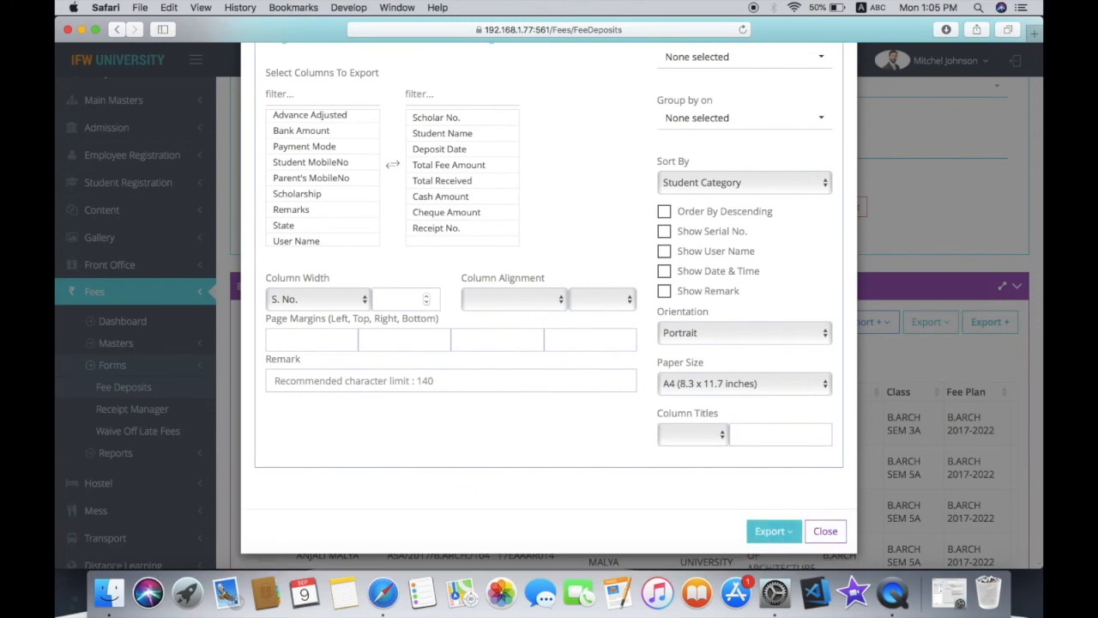
pyautogui.scroll(-3, 770, 527)
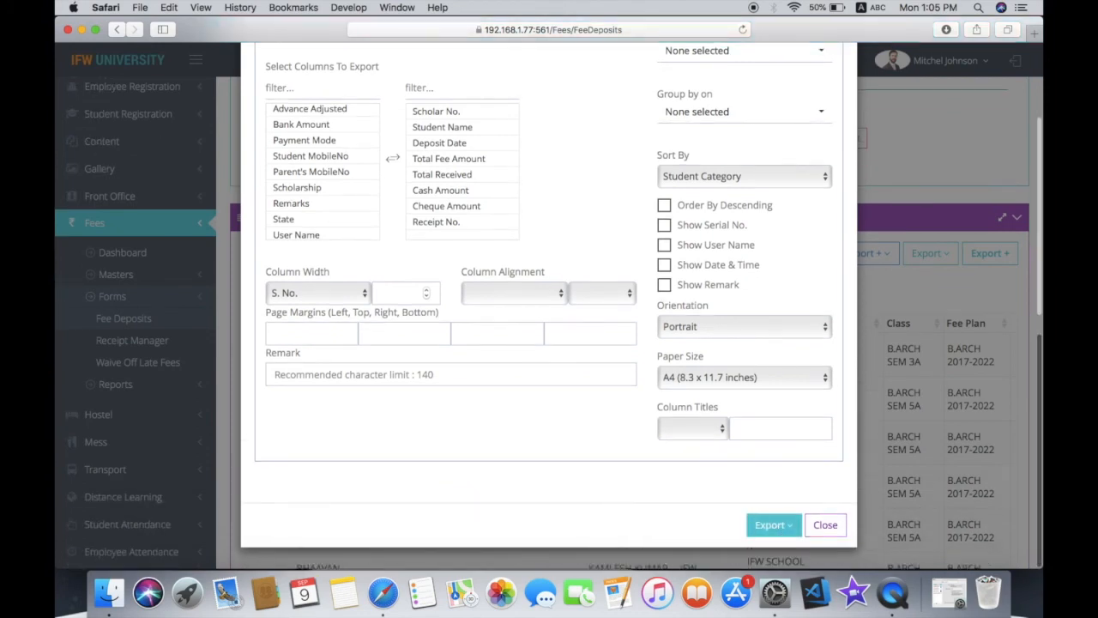
pyautogui.click(769, 525)
pyautogui.click(760, 562)
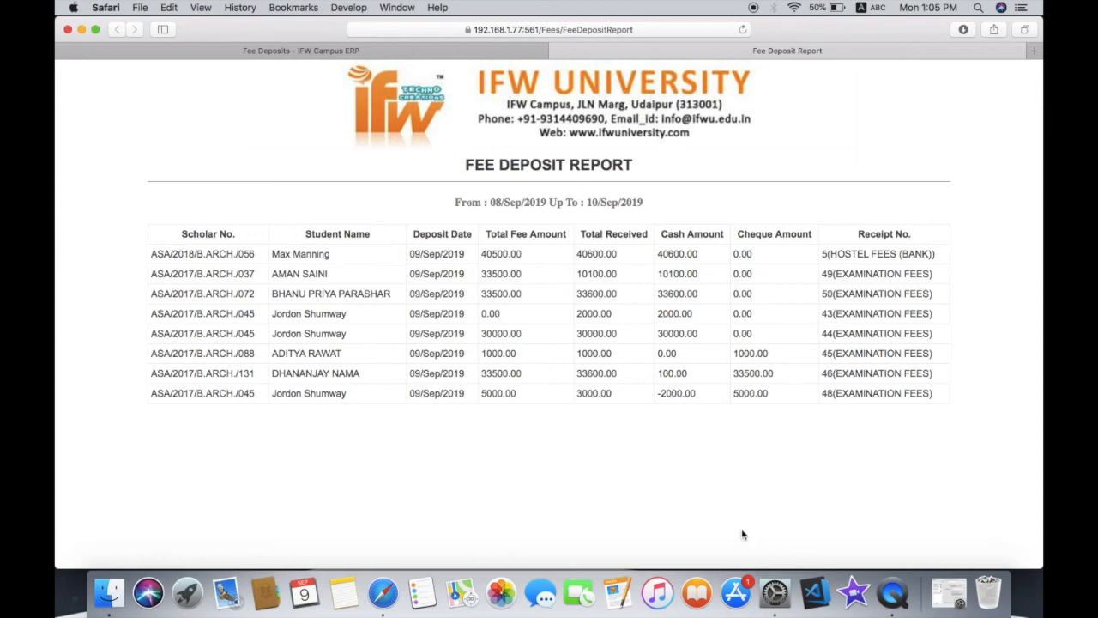
pyautogui.scroll(5, 516, 271)
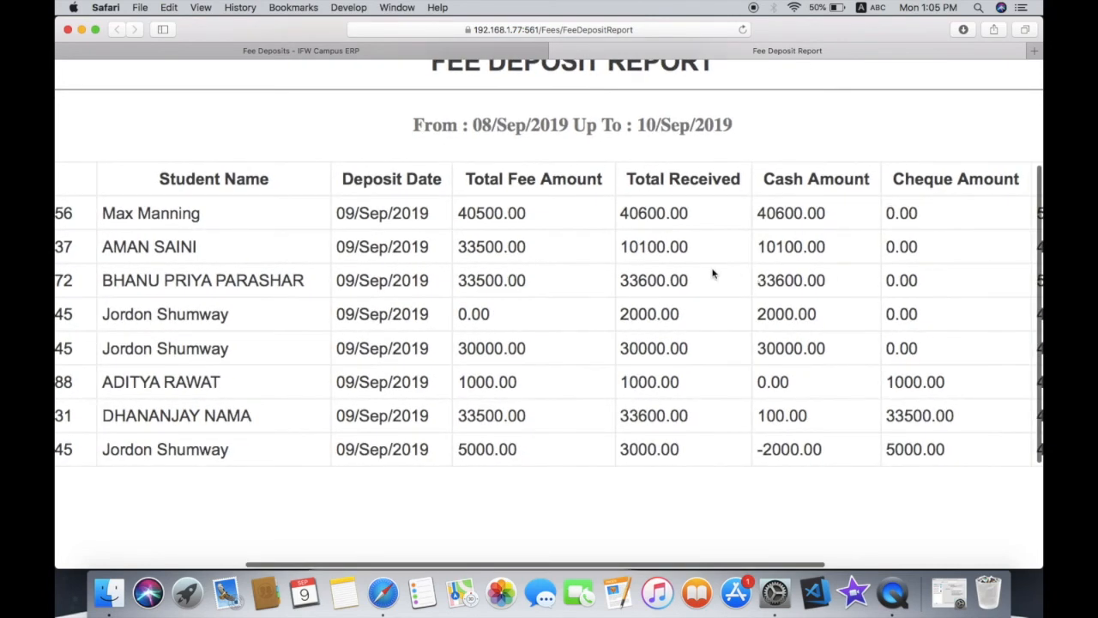
pyautogui.scroll(-5, 712, 273)
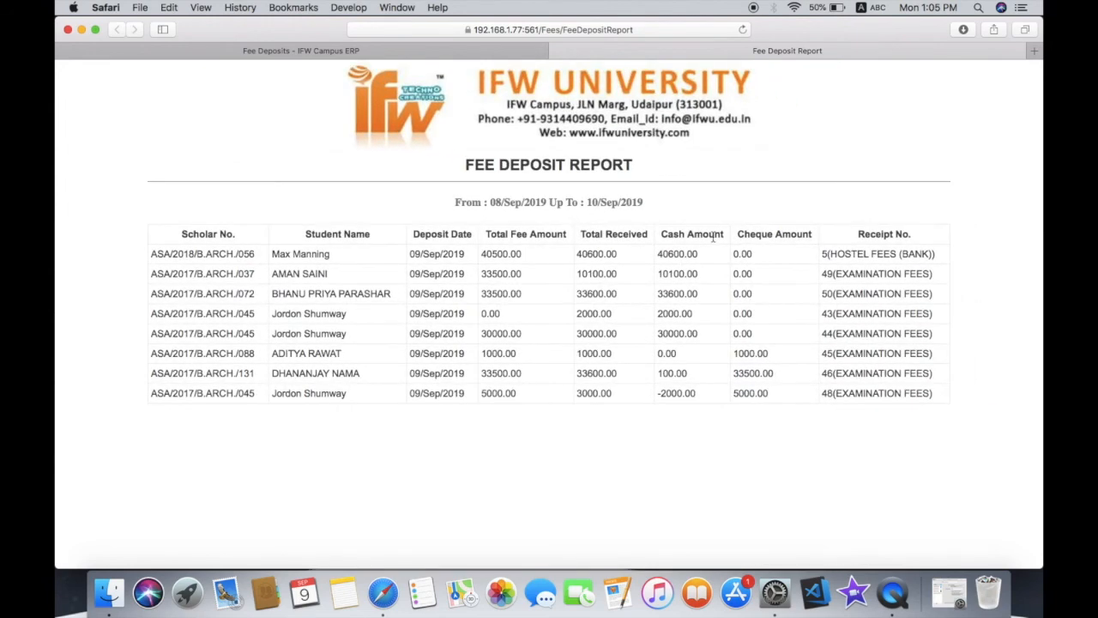
pyautogui.scroll(5, 712, 240)
pyautogui.scroll(-3, 713, 241)
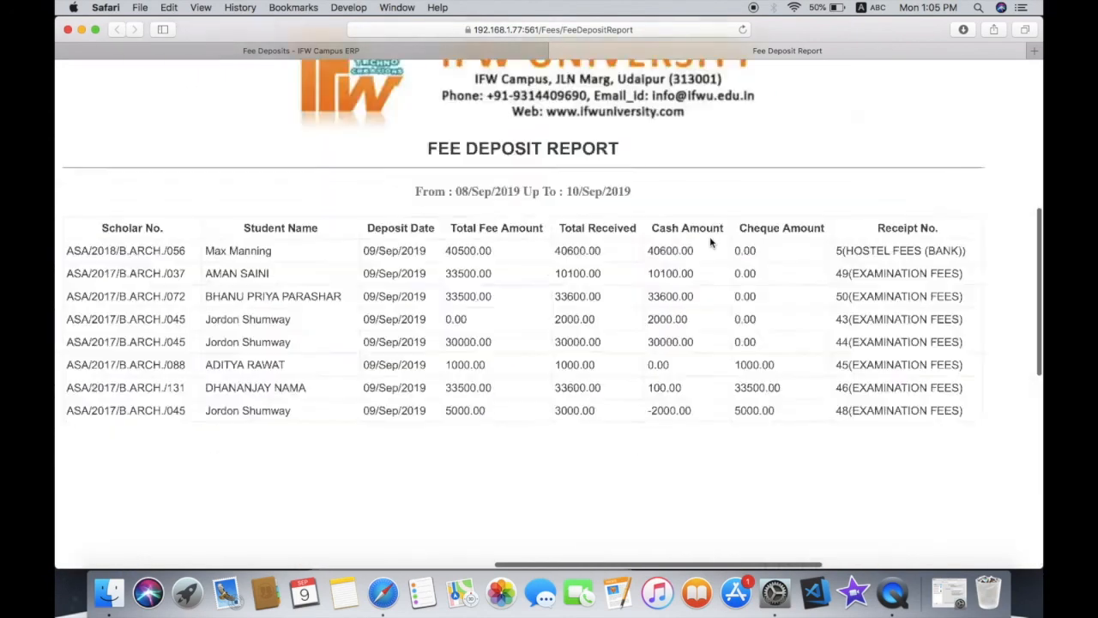
# Enter Fee Deposit Report as the template name in the Fee Deposit Report settings and close the settings
pyautogui.click(218, 57)
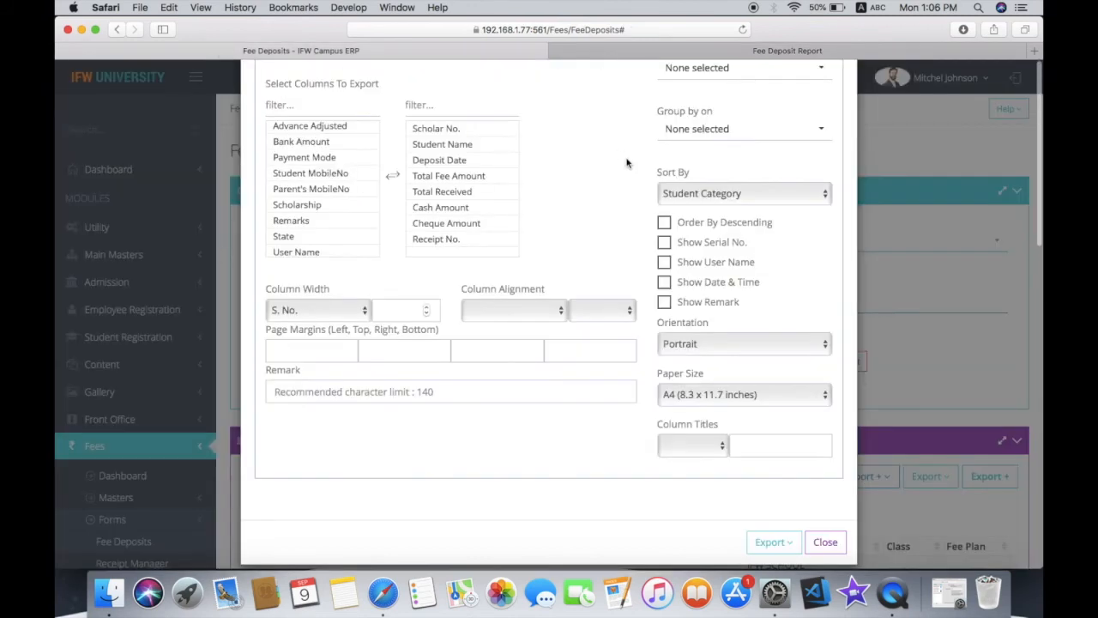
pyautogui.scroll(10, 627, 163)
pyautogui.scroll(4, 549, 314)
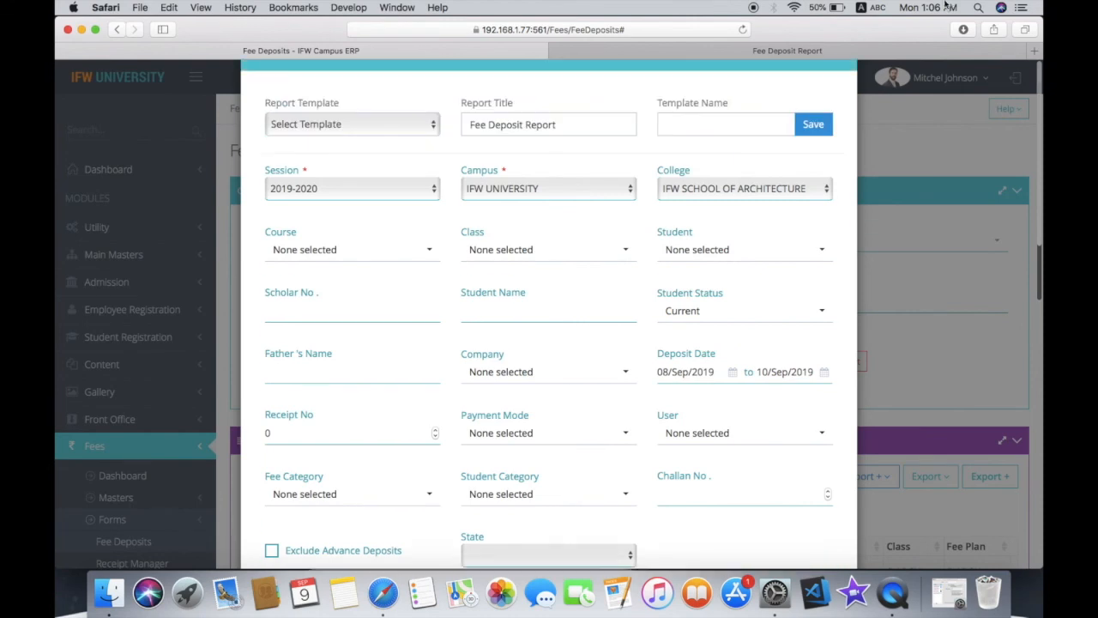
pyautogui.click(700, 131)
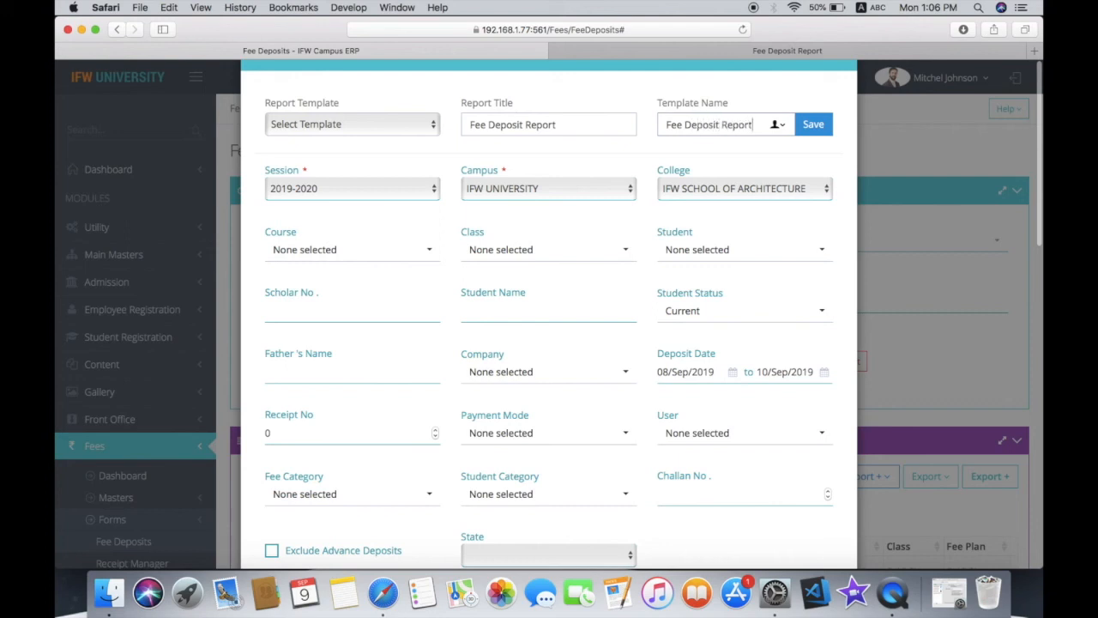
pyautogui.scroll(5, 850, 140)
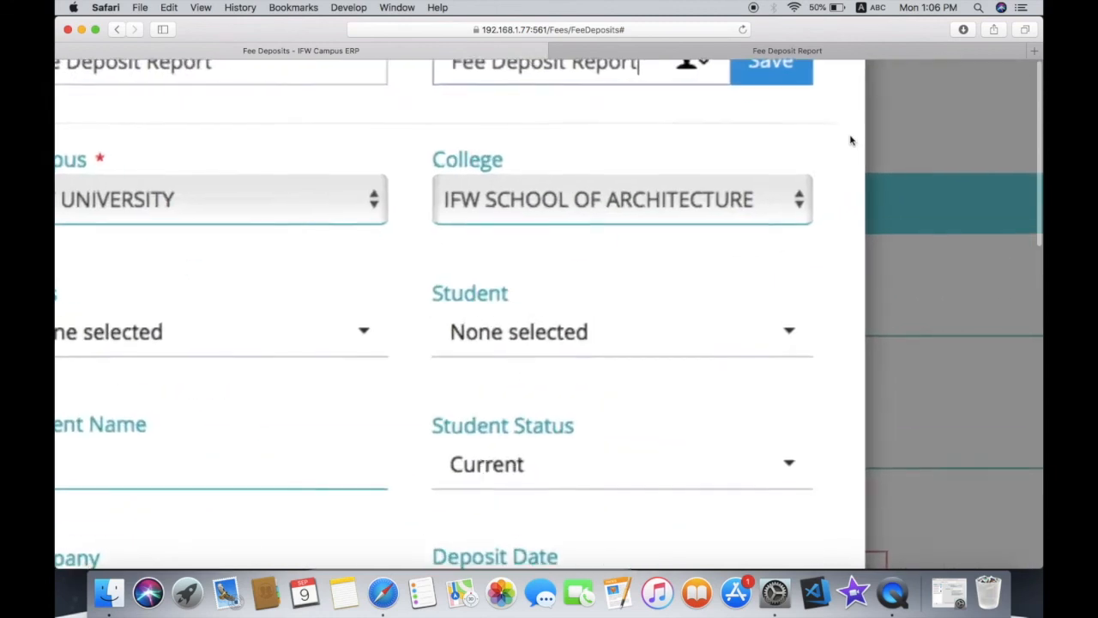
pyautogui.scroll(-3, 850, 140)
pyautogui.click(850, 140)
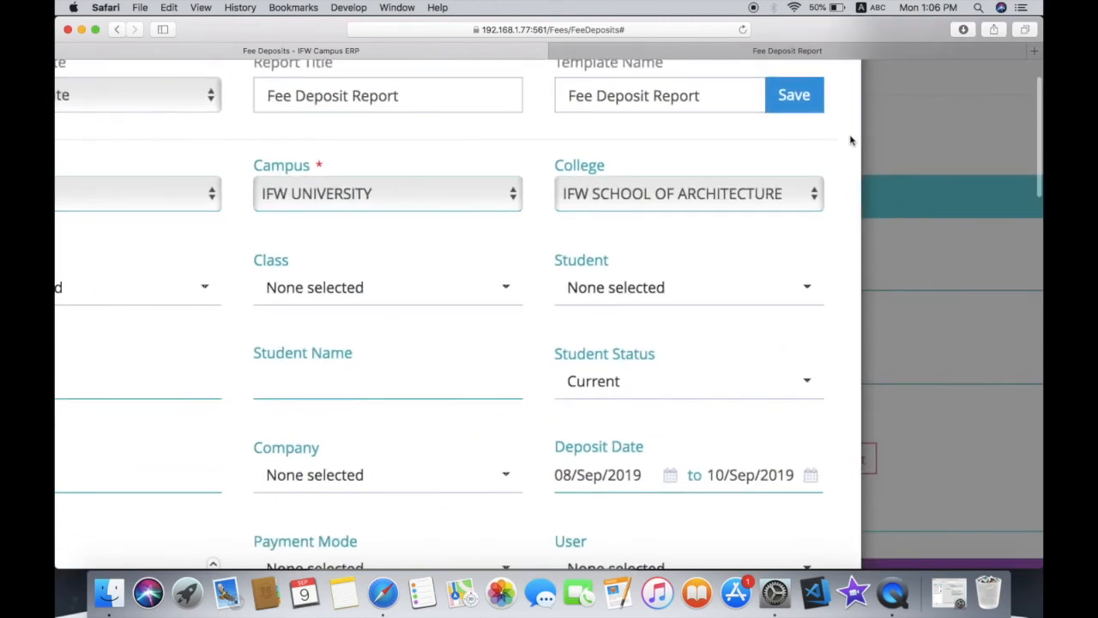
pyautogui.press('Escape')
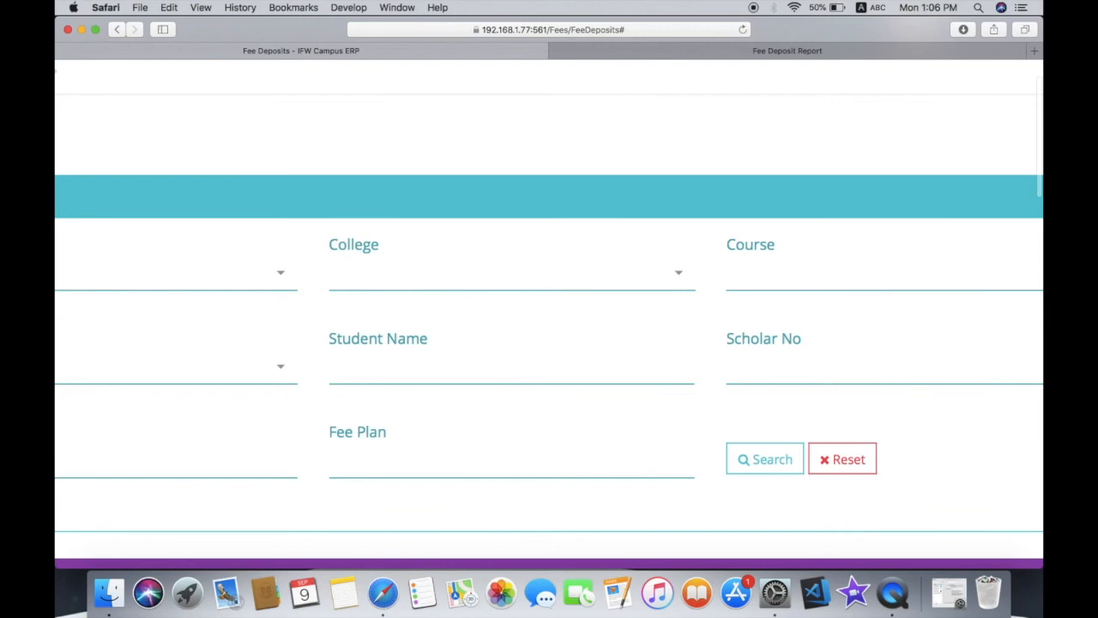
# Reopen the Fee Deposit Report settings and check which saved report templates are offered
pyautogui.scroll(-6, 862, 363)
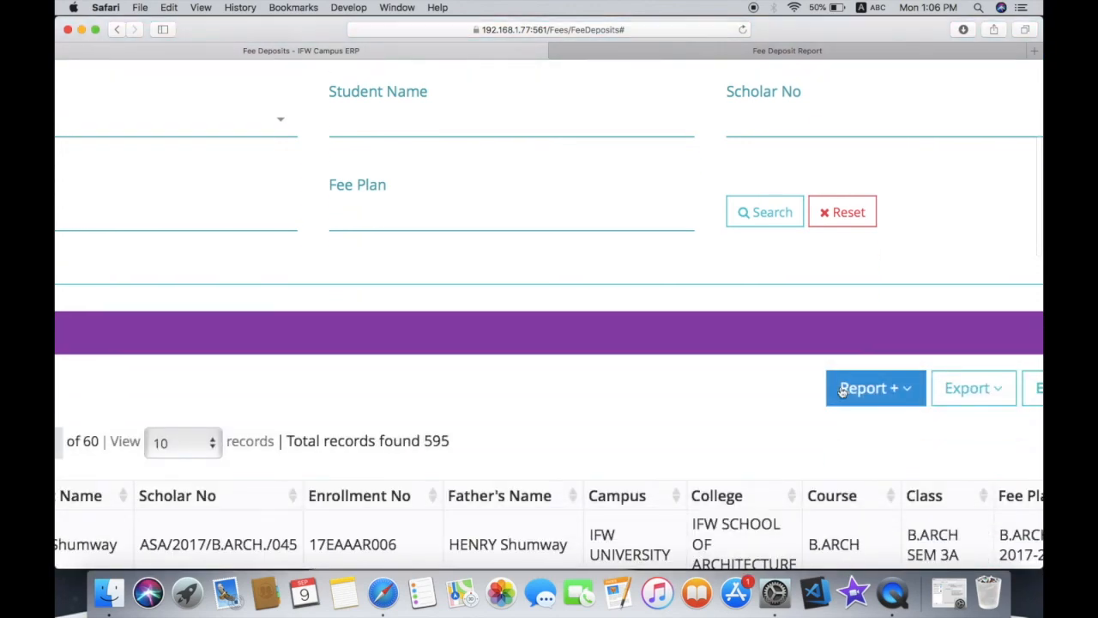
pyautogui.click(842, 390)
pyautogui.click(829, 513)
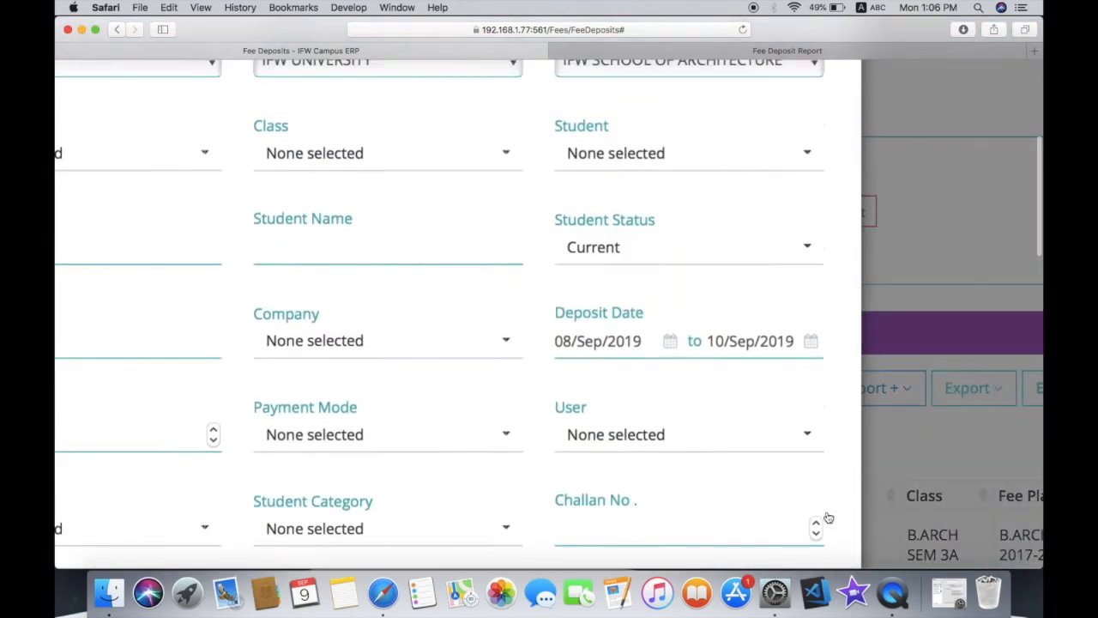
pyautogui.scroll(-5, 636, 350)
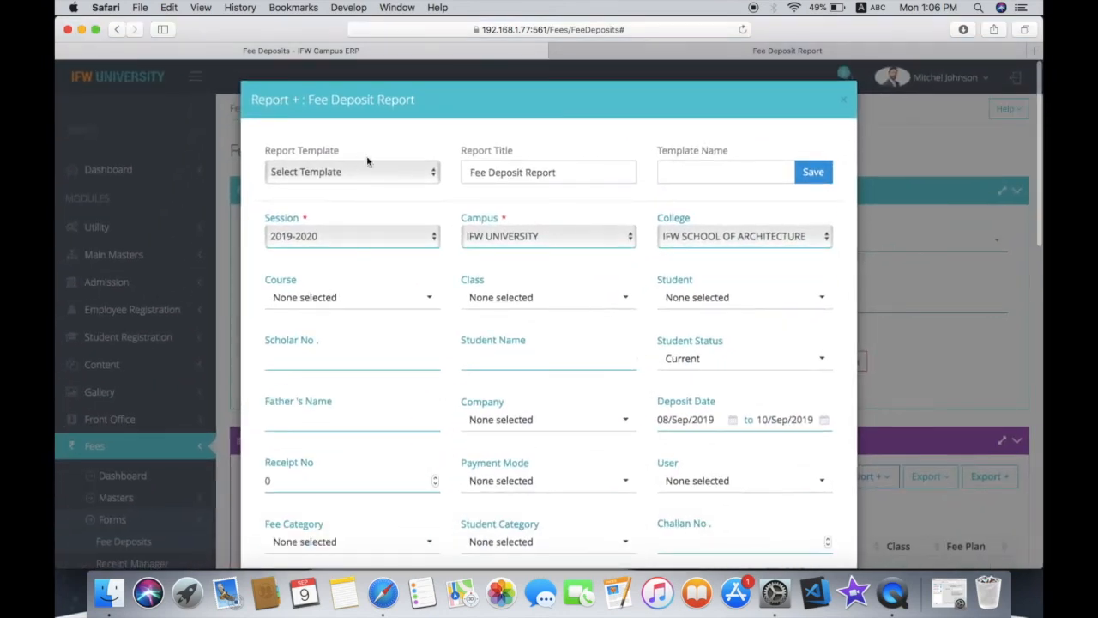
pyautogui.click(358, 173)
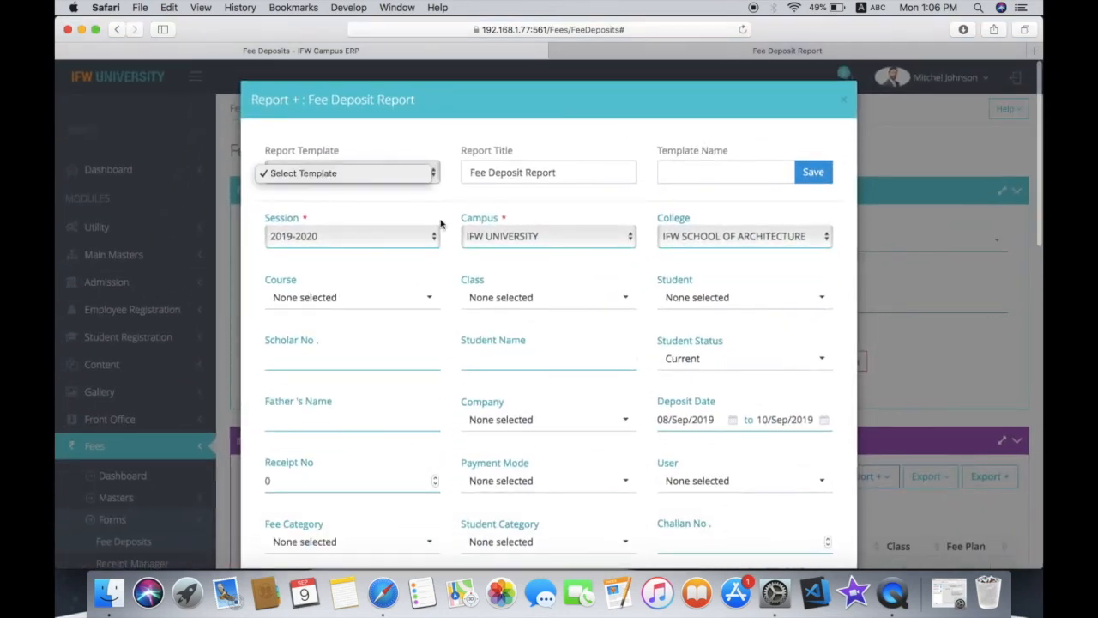
# Generate the print version of the Fee Deposit Detail Report with its preassigned columns and examine the head-wise entries
pyautogui.scroll(-5, 980, 341)
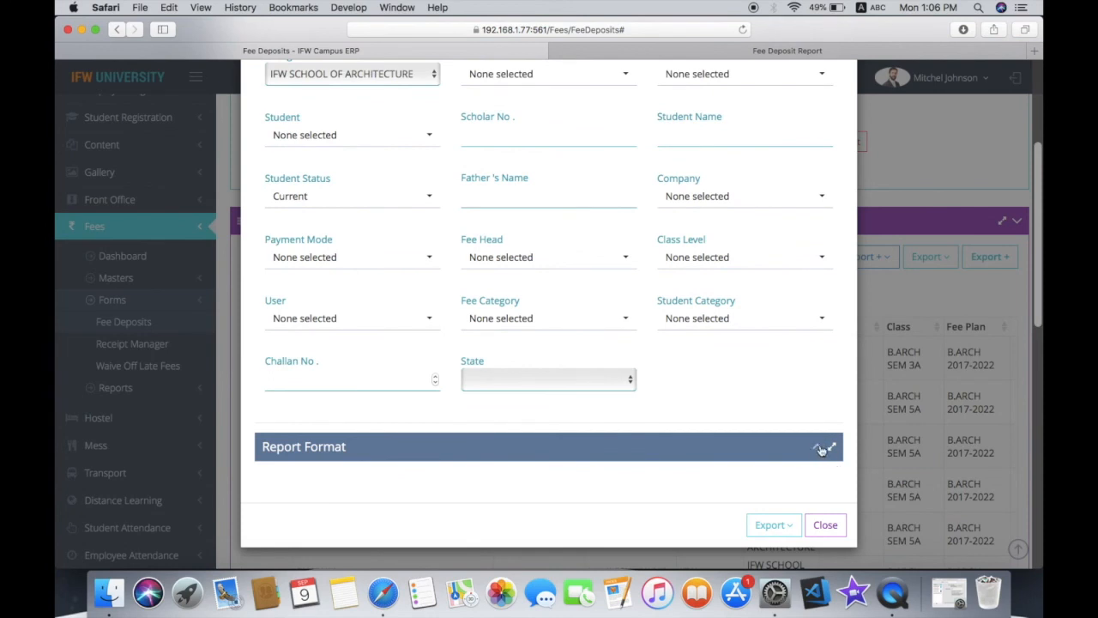
pyautogui.click(821, 447)
pyautogui.scroll(-5, 821, 449)
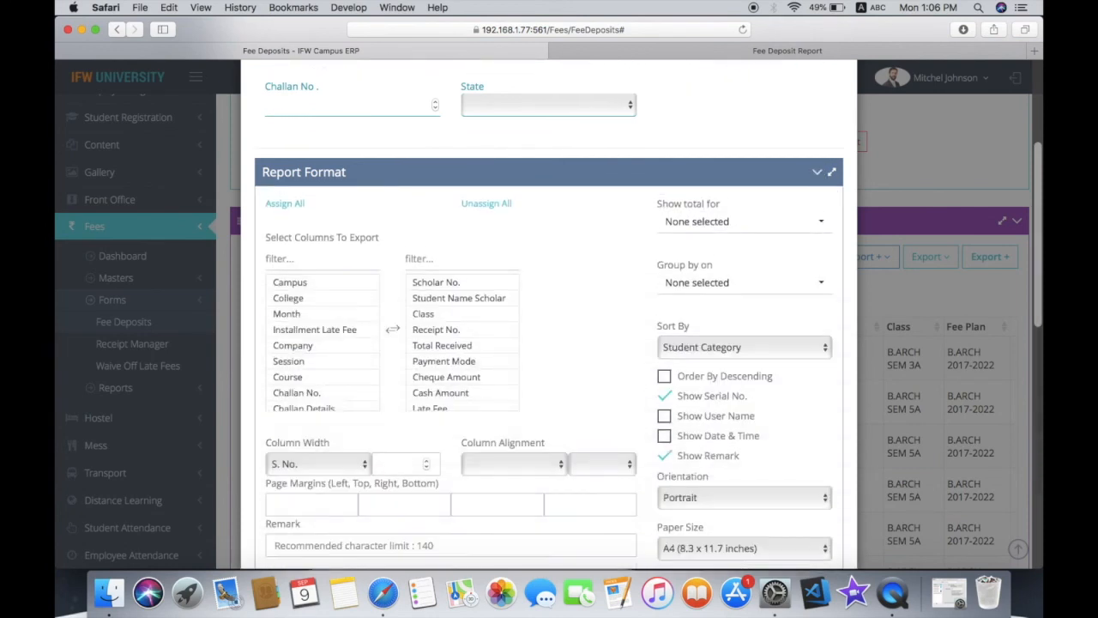
pyautogui.scroll(-3, 821, 449)
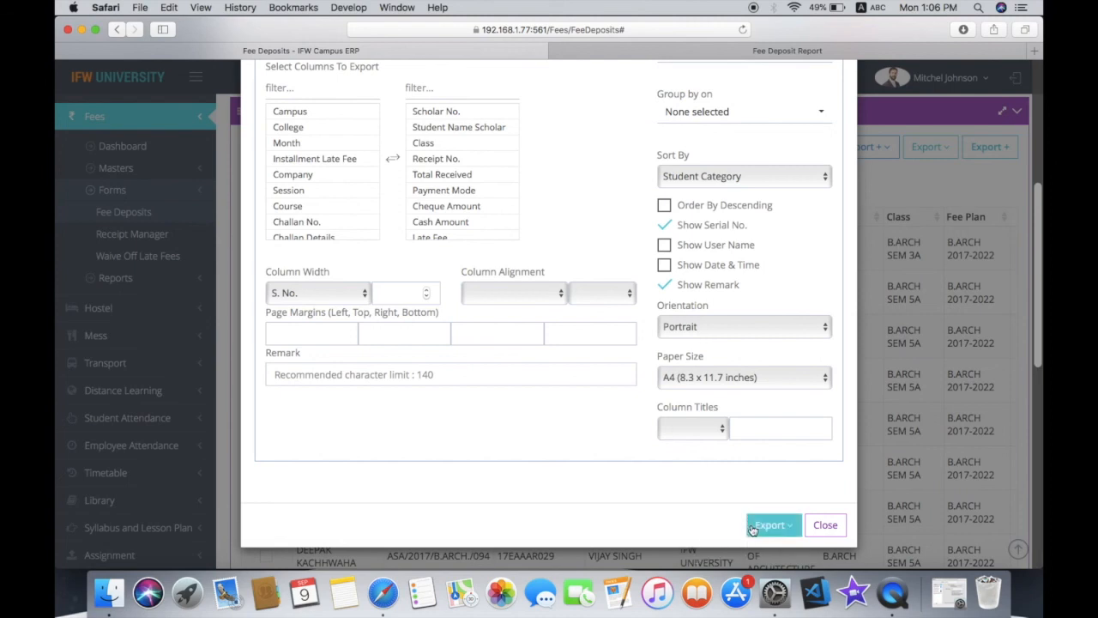
pyautogui.click(752, 526)
pyautogui.click(757, 561)
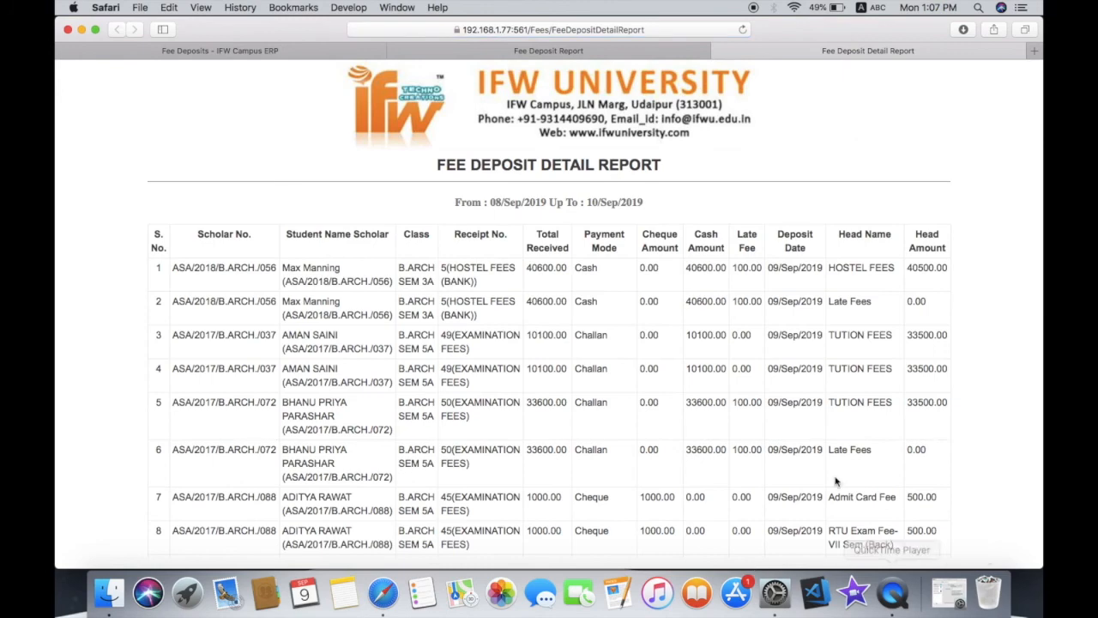
pyautogui.scroll(5, 836, 481)
pyautogui.scroll(-5, 836, 482)
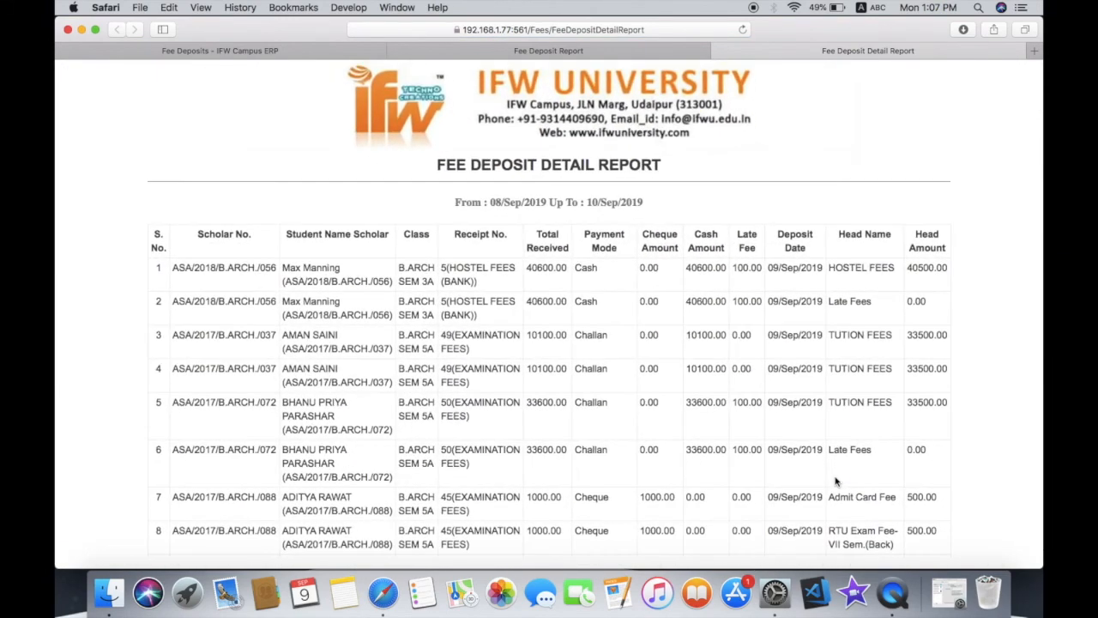
pyautogui.scroll(-5, 835, 481)
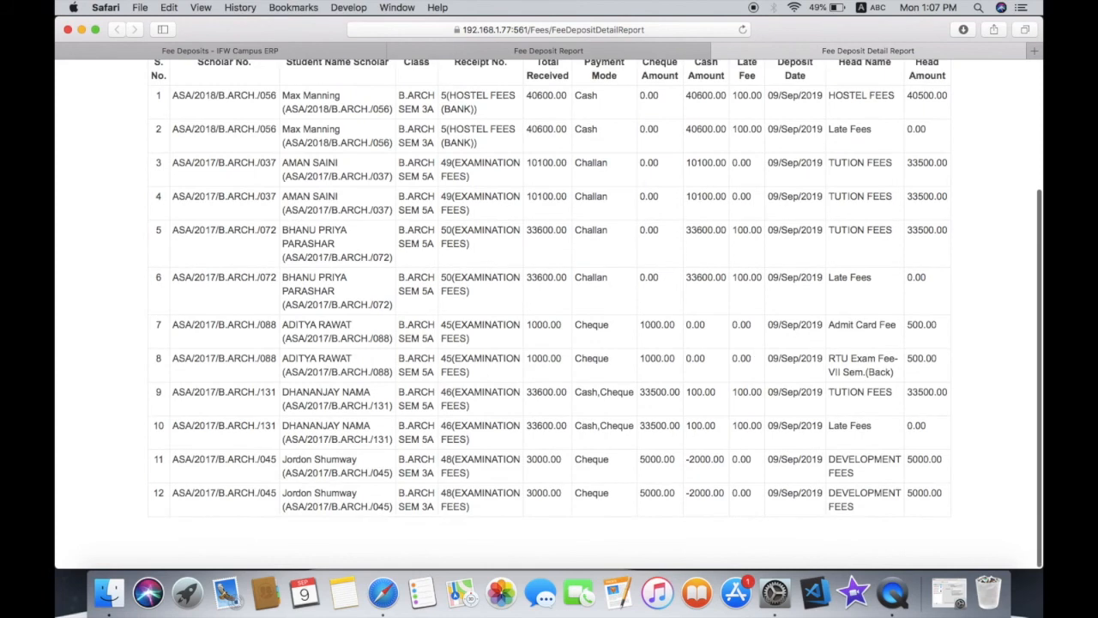
pyautogui.scroll(5, 549, 314)
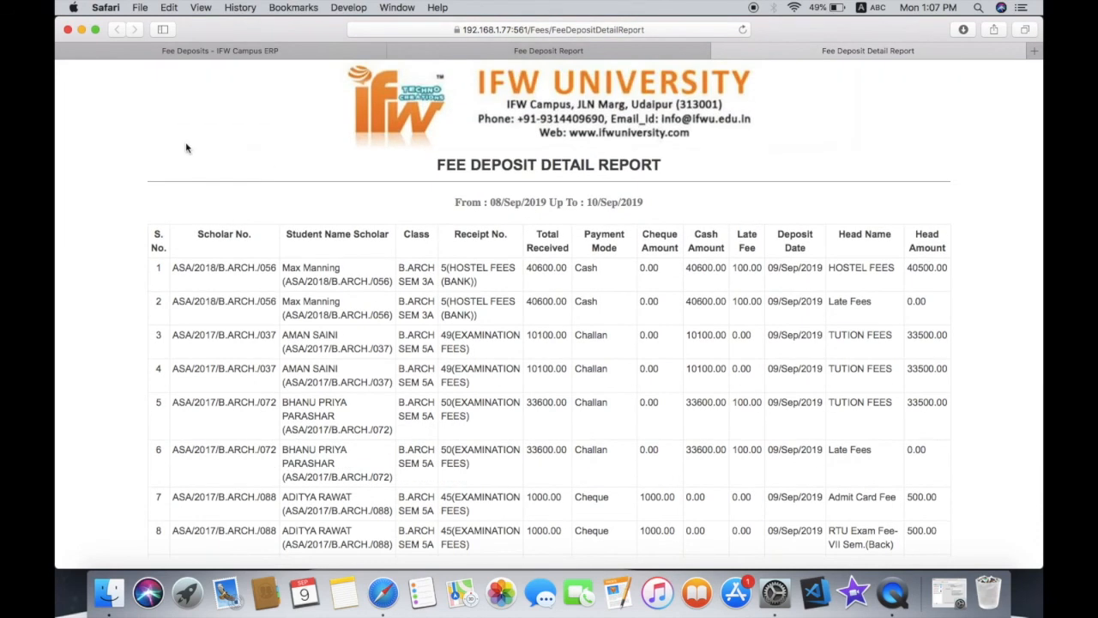
# Return to the fee deposits listing and open the Due Fee Detail Report settings with the report format section expanded
pyautogui.click(294, 50)
pyautogui.scroll(-5, 600, 343)
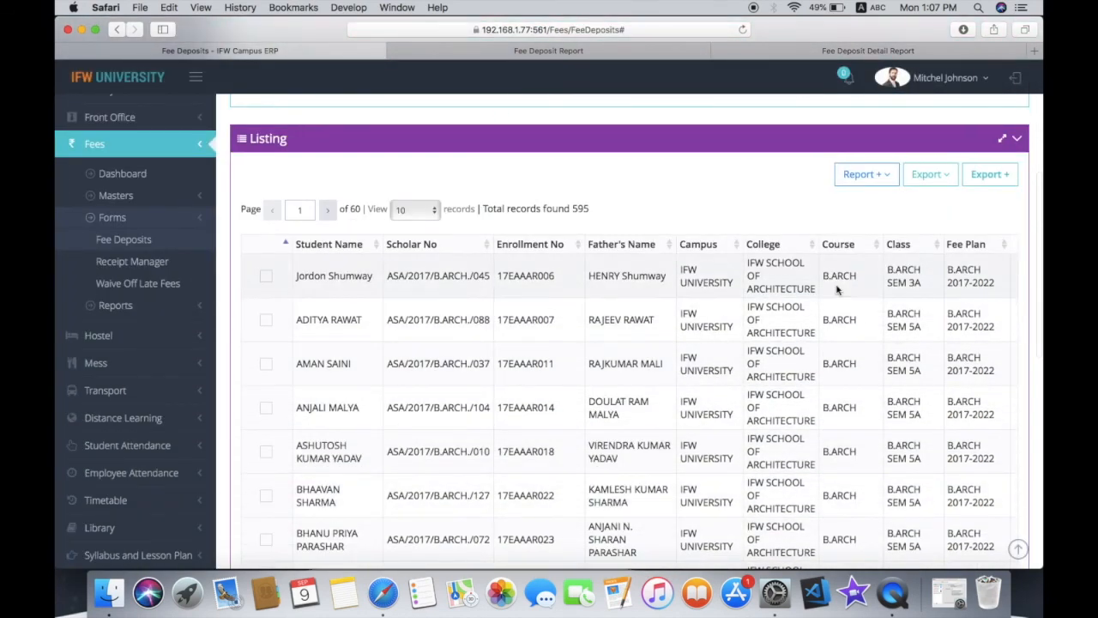
pyautogui.click(862, 172)
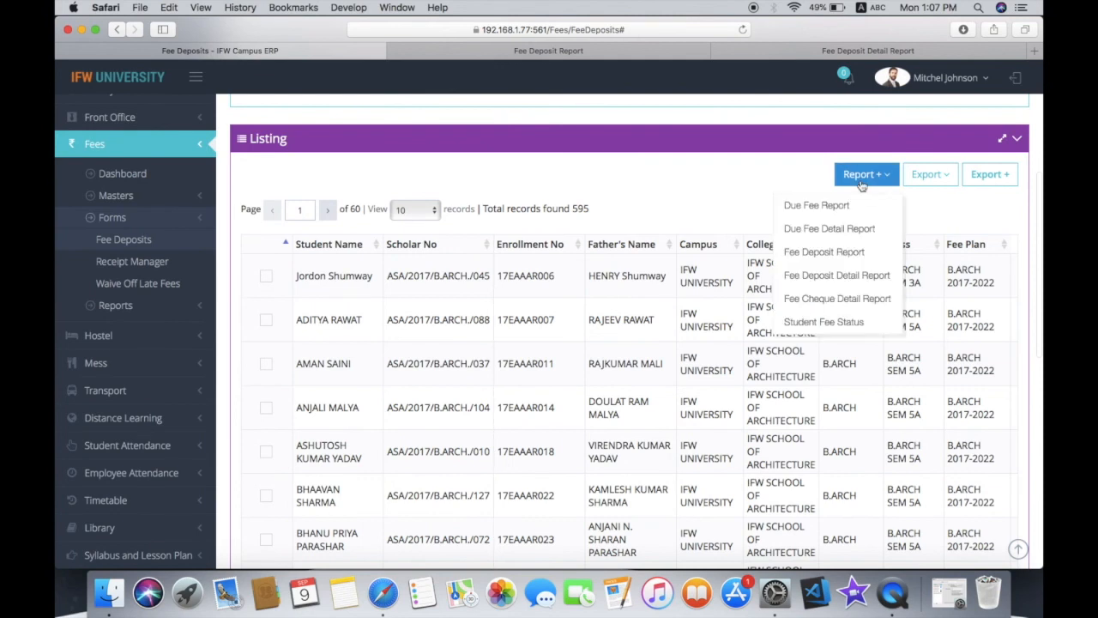
pyautogui.click(829, 230)
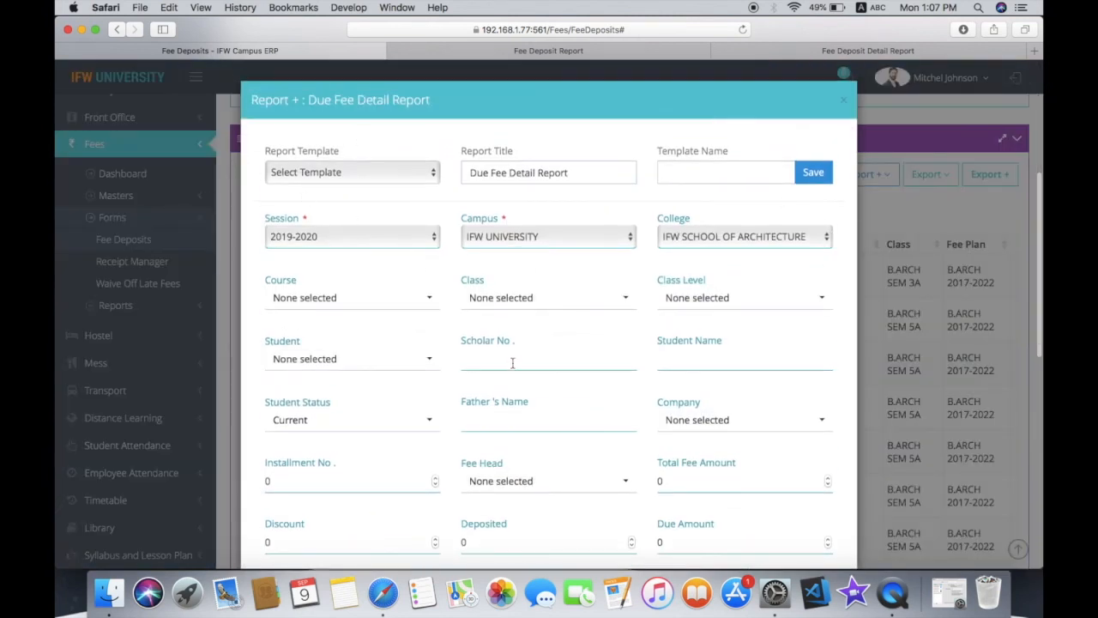
pyautogui.scroll(-10, 628, 343)
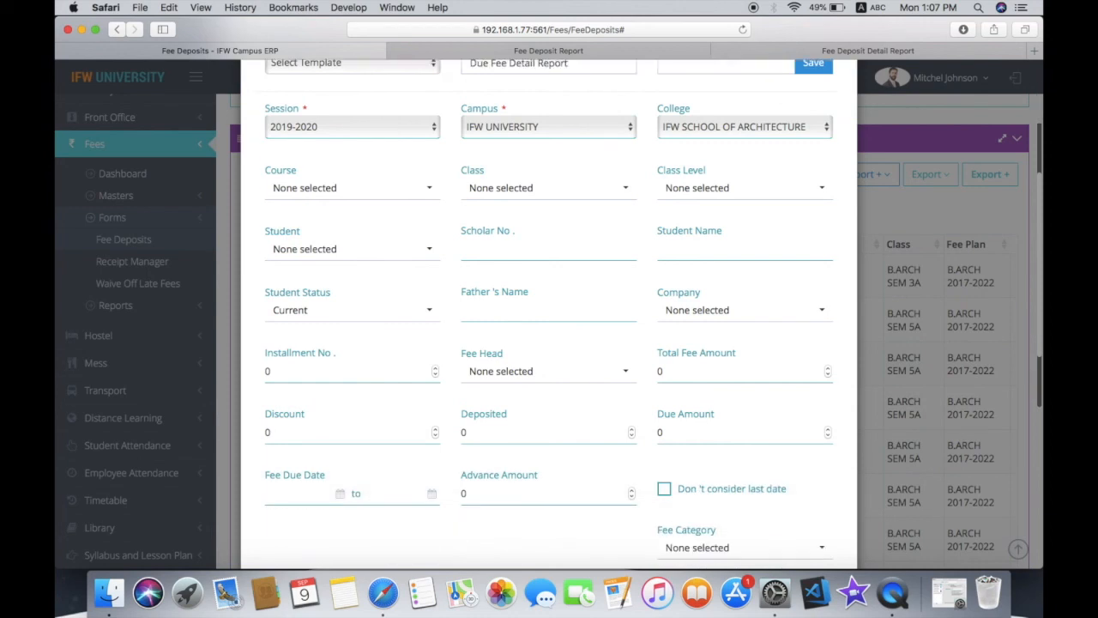
pyautogui.scroll(-4, 989, 514)
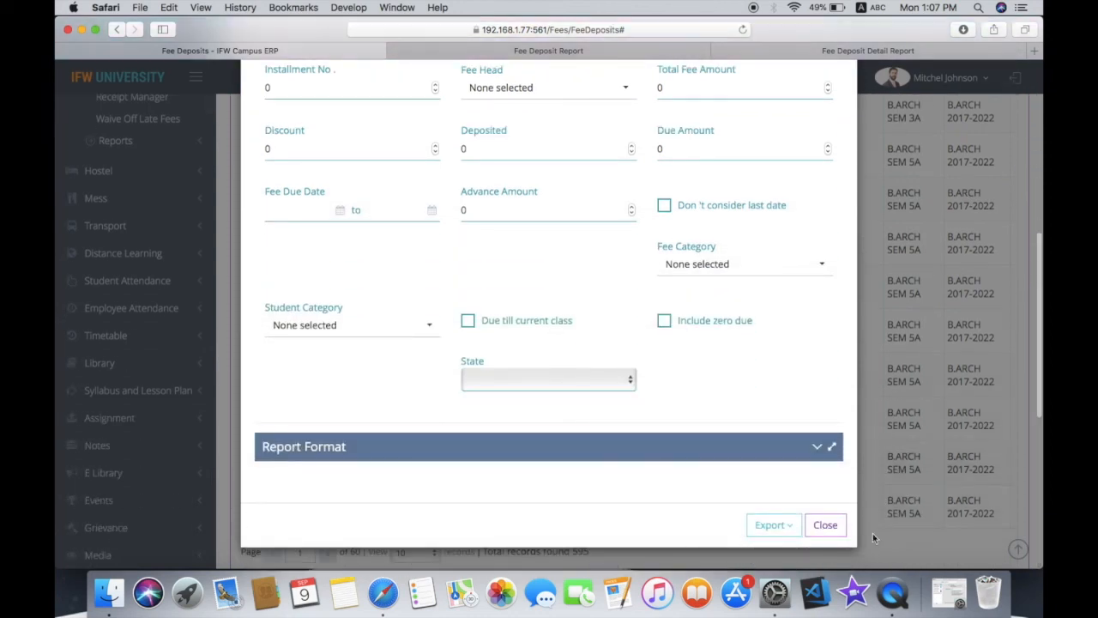
pyautogui.click(816, 450)
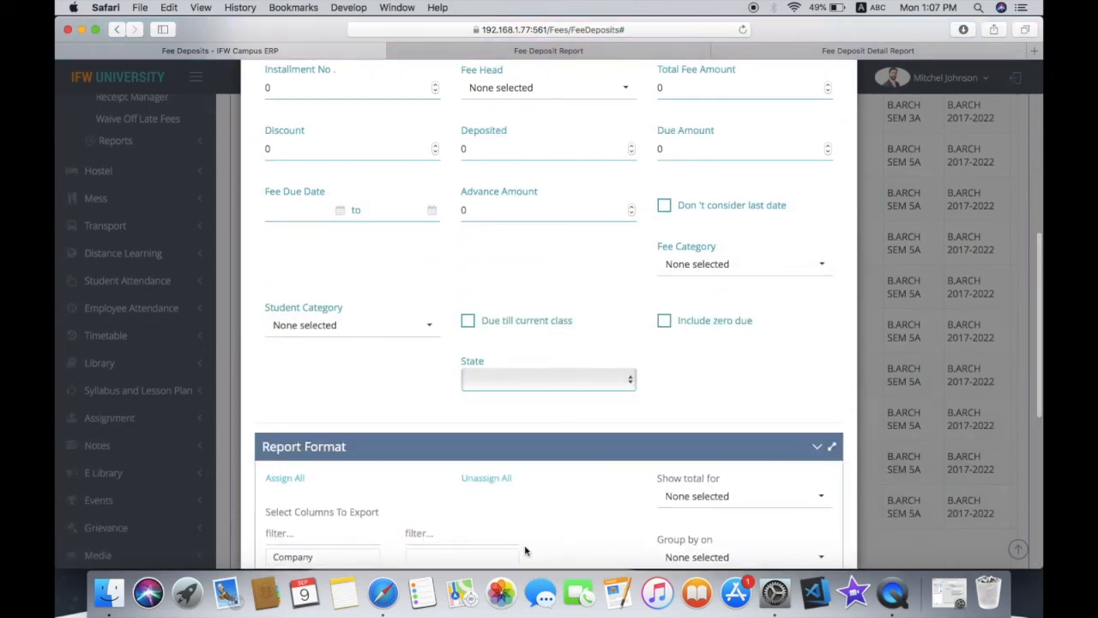
pyautogui.scroll(-8, 624, 505)
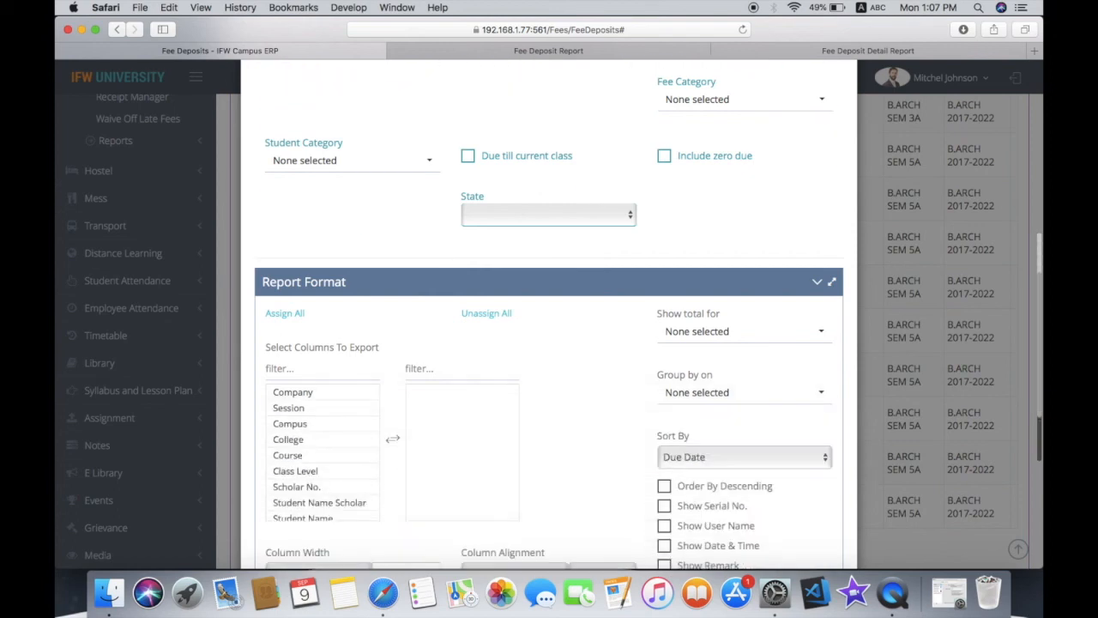
# Add Scholar No., Student Name, Father's Name and Fees Category to the Due Fee Detail Report's export columns
pyautogui.doubleClick(317, 349)
pyautogui.doubleClick(340, 368)
pyautogui.doubleClick(340, 369)
pyautogui.doubleClick(340, 369)
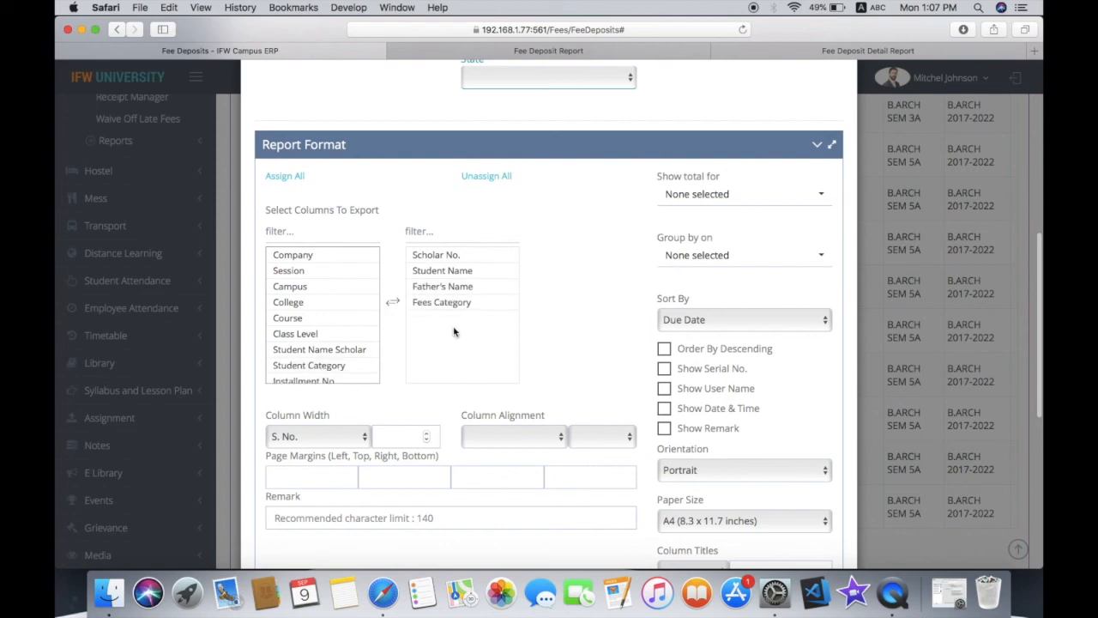
pyautogui.doubleClick(465, 304)
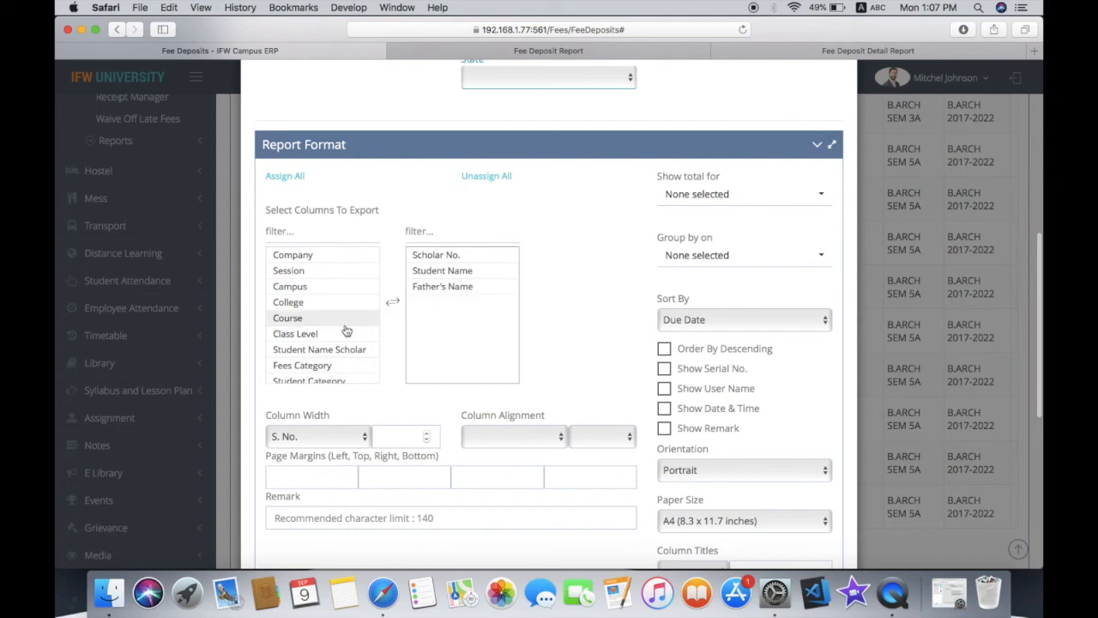
pyautogui.doubleClick(331, 366)
# Add Total Fee Amount, Discount, Deposited and Due Date to the report's export columns
pyautogui.scroll(-3, 322, 326)
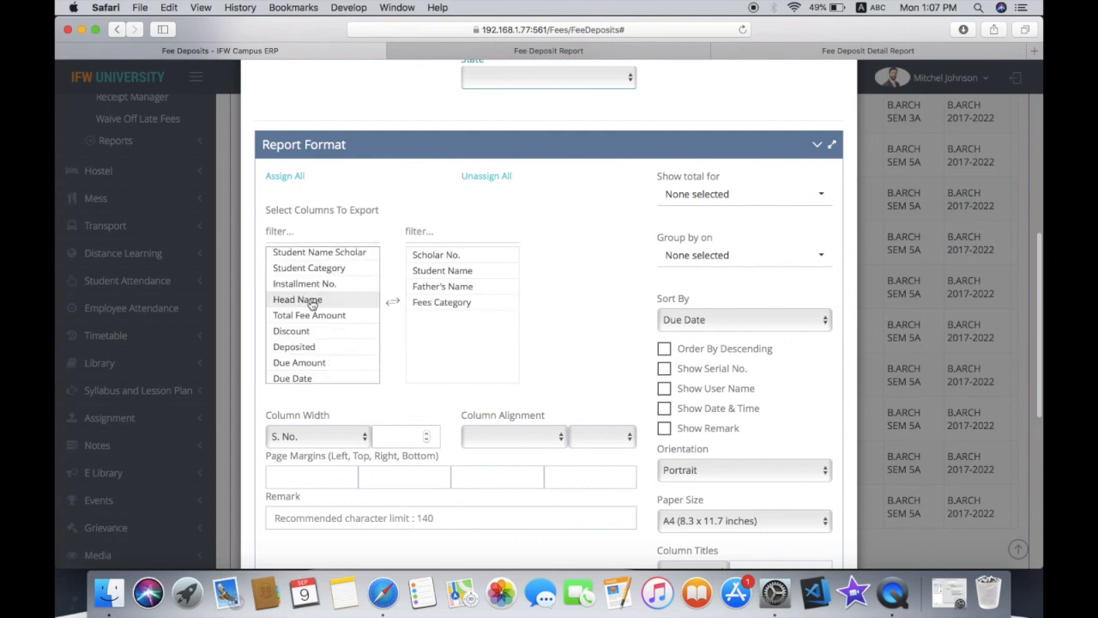
pyautogui.doubleClick(310, 315)
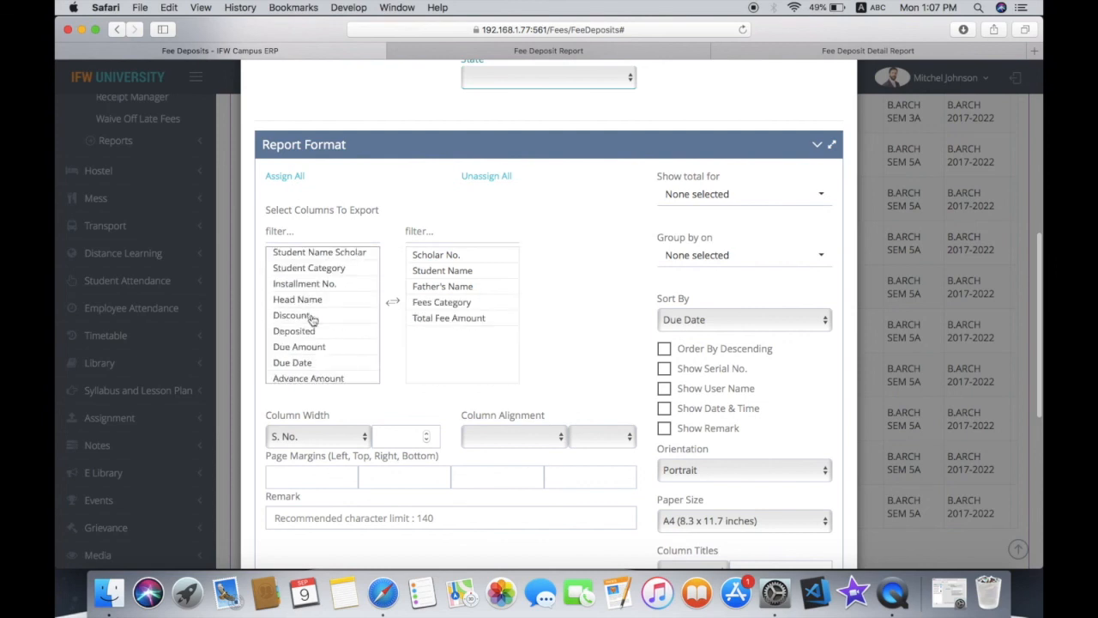
pyautogui.doubleClick(461, 319)
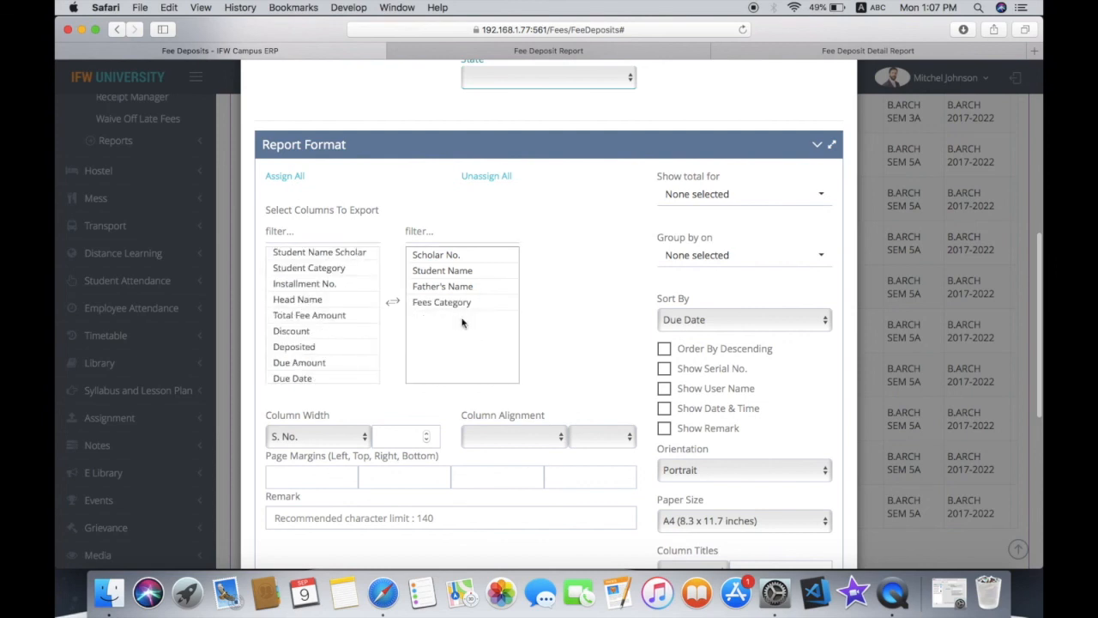
pyautogui.doubleClick(348, 316)
pyautogui.doubleClick(350, 316)
pyautogui.doubleClick(350, 316)
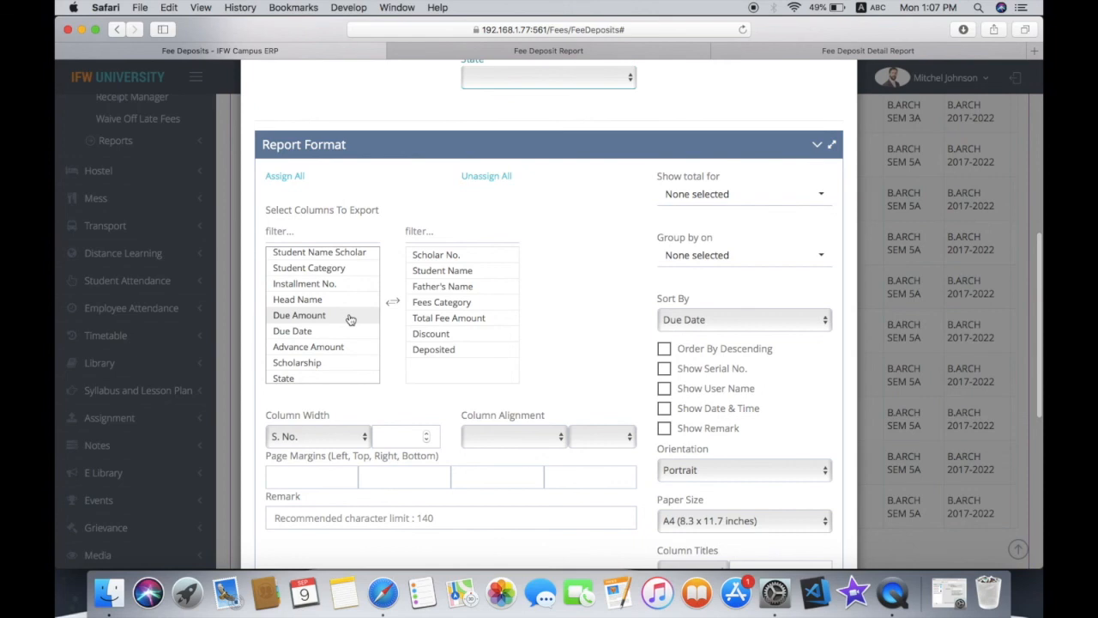
pyautogui.doubleClick(348, 332)
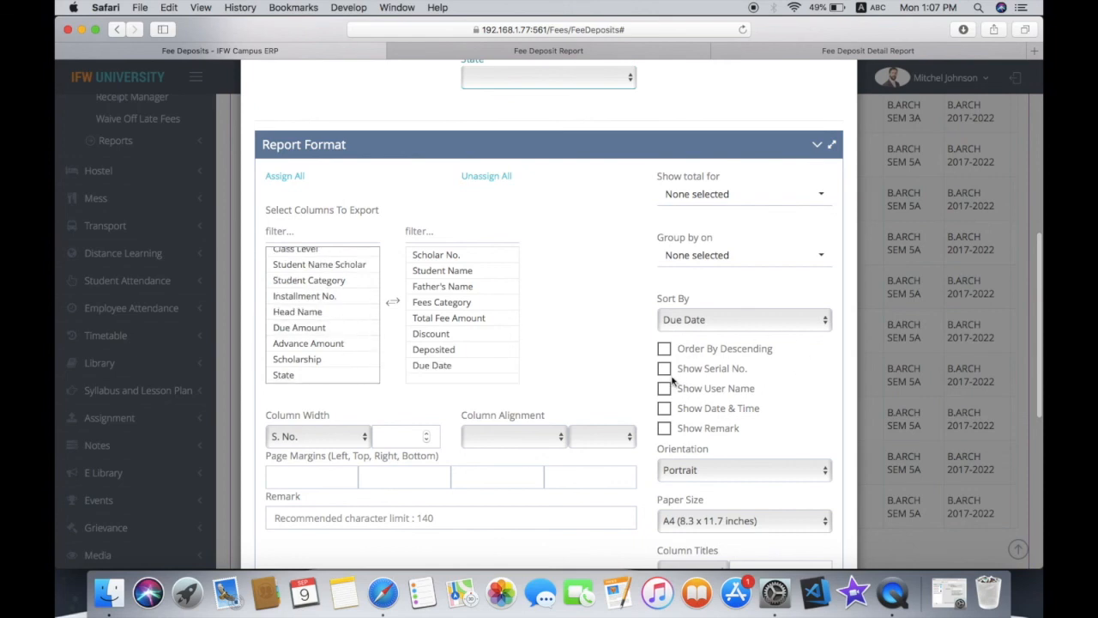
# Turn on Show Serial No. and generate the print version of the Due Fee Detail Report
pyautogui.click(665, 370)
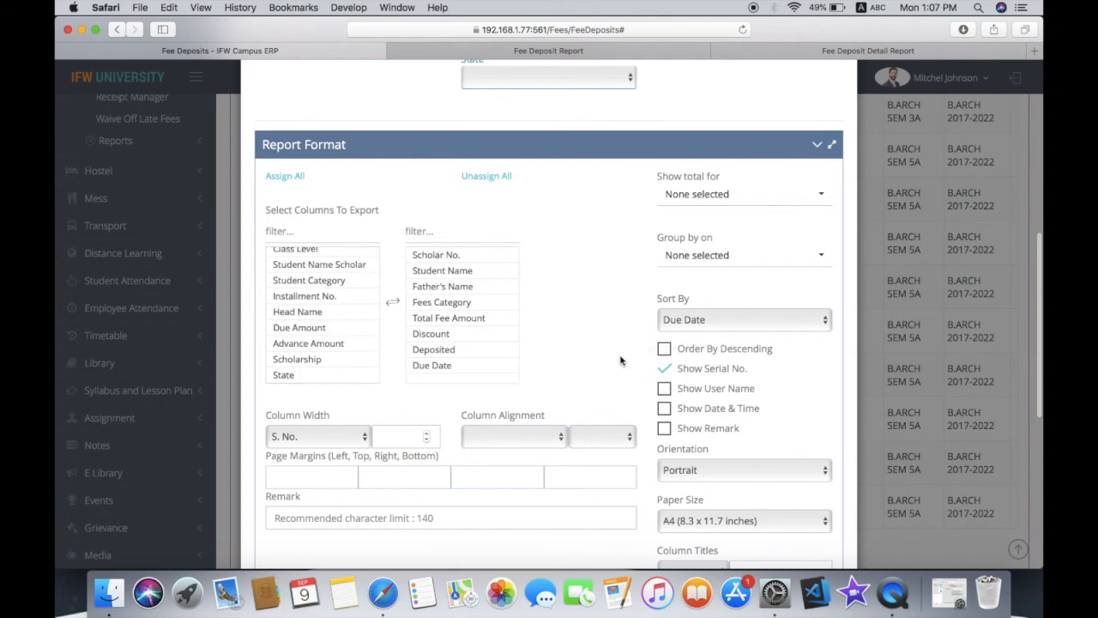
pyautogui.scroll(-5, 621, 362)
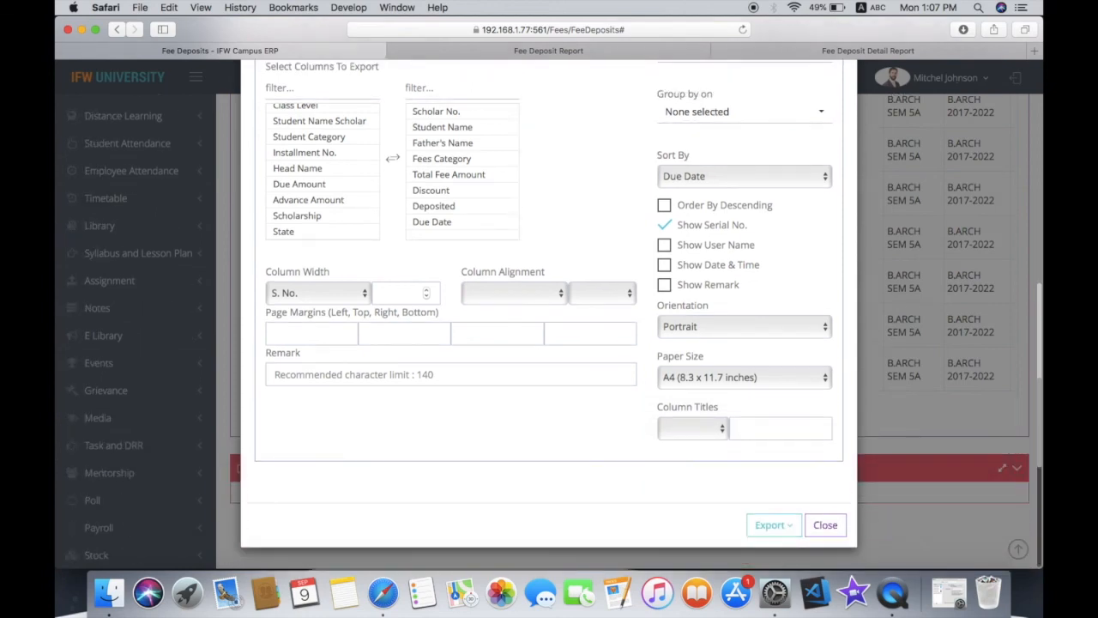
pyautogui.scroll(5, 783, 526)
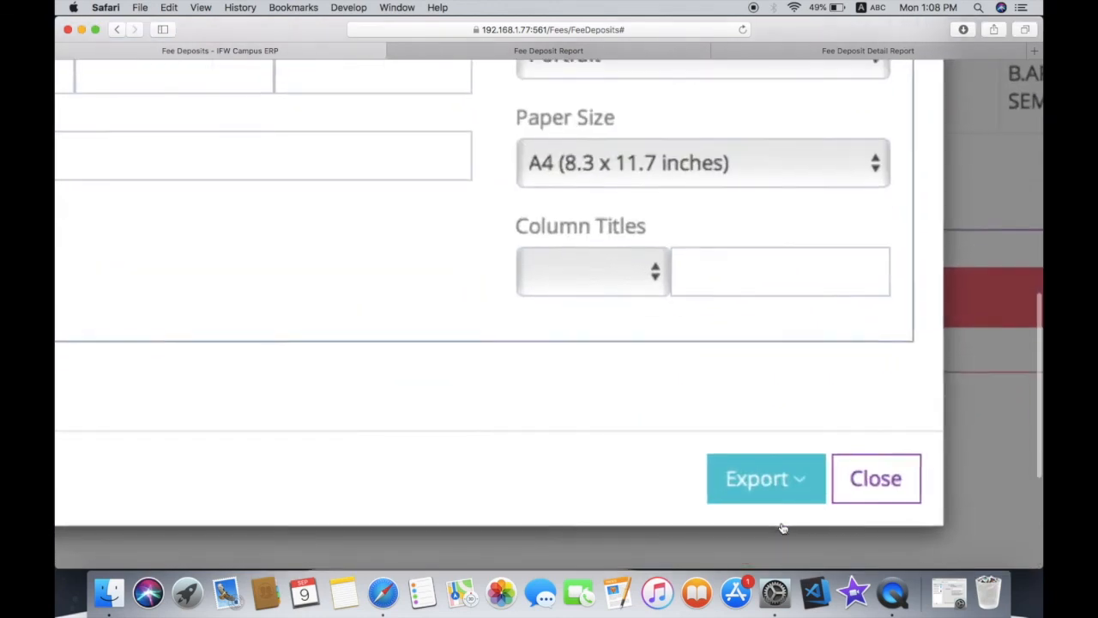
pyautogui.click(772, 478)
pyautogui.click(745, 558)
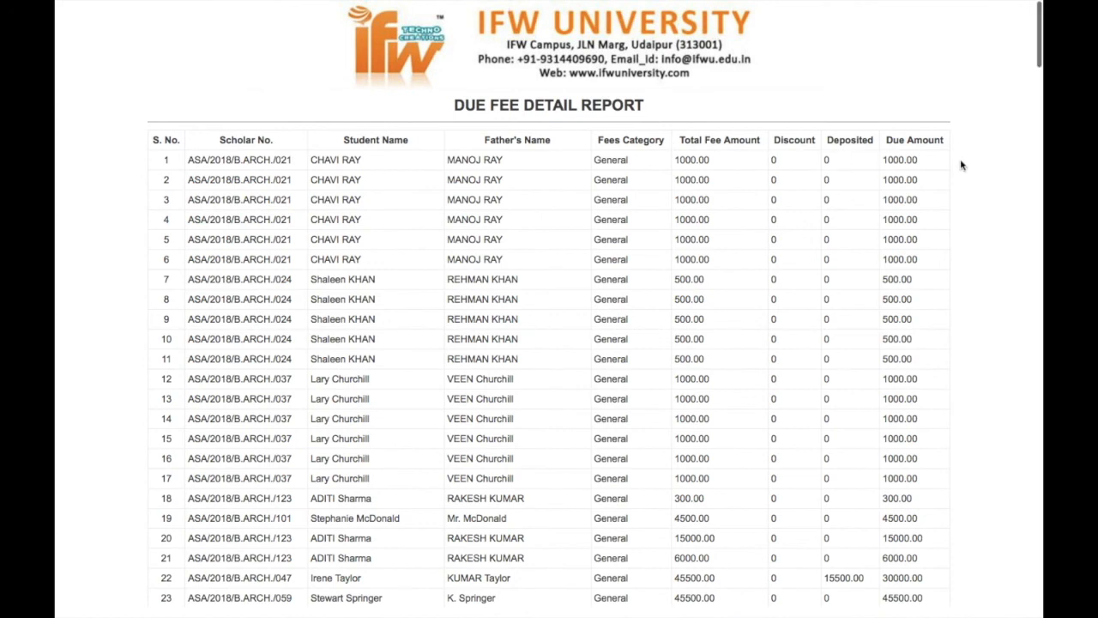
# Check the Due Amount values in the printed Due Fee Detail Report, including the row with a partial deposit
pyautogui.scroll(-4, 961, 165)
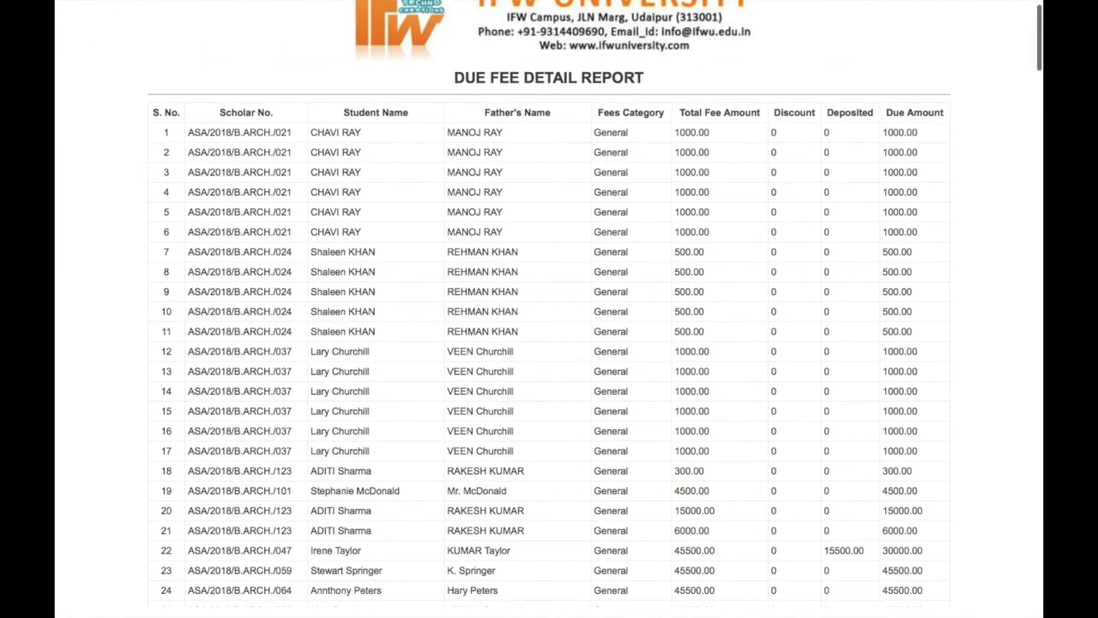
pyautogui.scroll(-1, 549, 309)
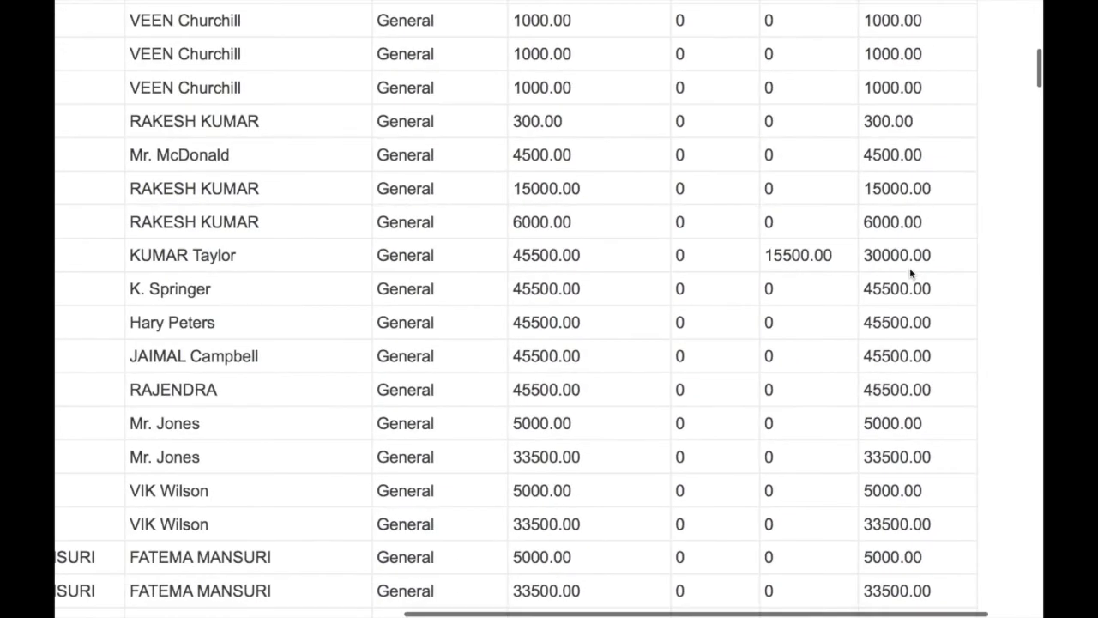
pyautogui.tripleClick(911, 270)
pyautogui.scroll(5, 803, 177)
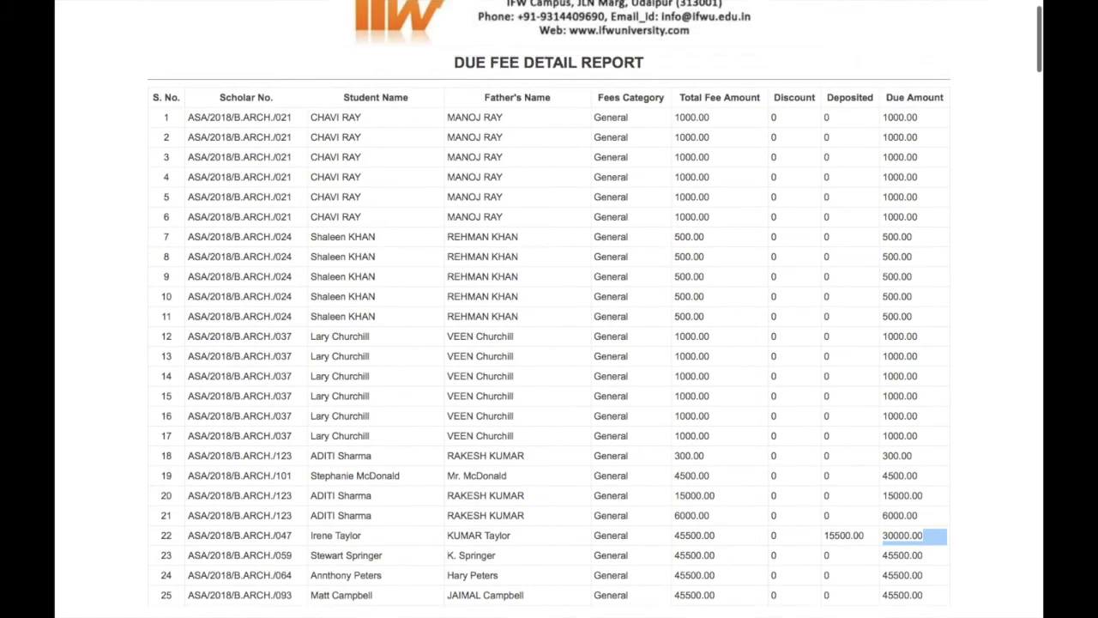
pyautogui.scroll(1, 549, 309)
# Return to the fee deposits page, close the Due Fee Detail Report settings and open the Student Fee Status report with its format section expanded
pyautogui.moveTo(56, 3)
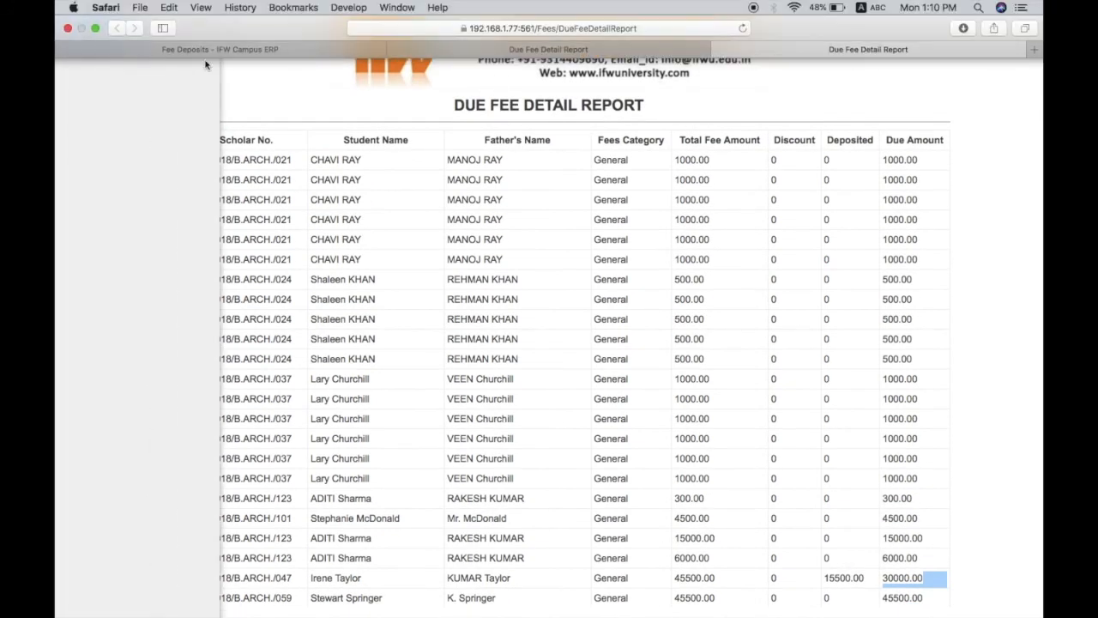
pyautogui.click(204, 49)
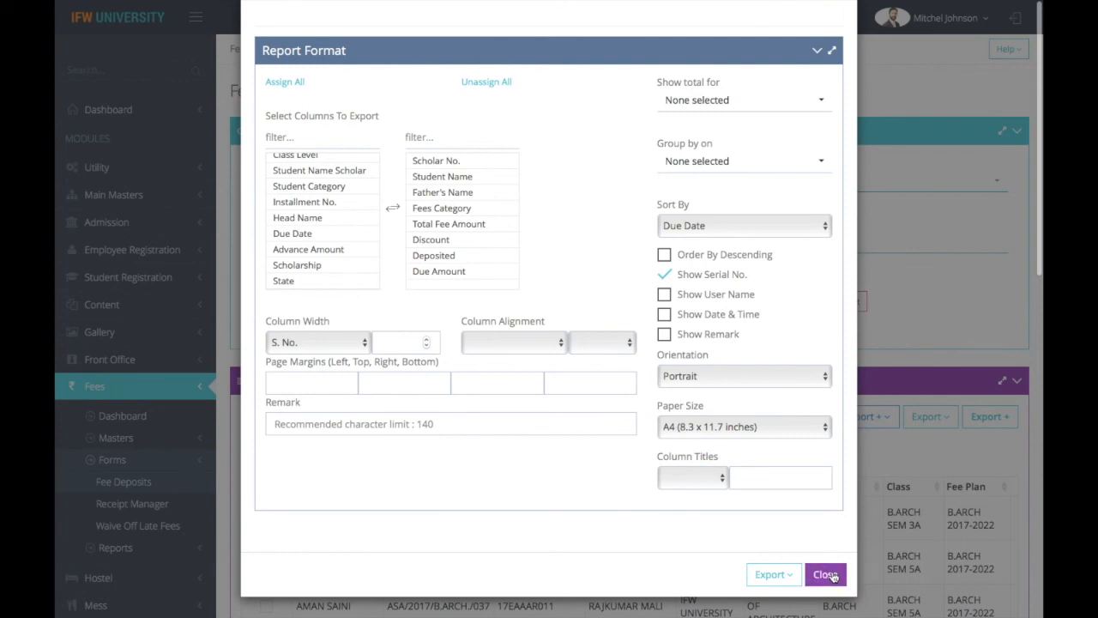
pyautogui.click(824, 574)
pyautogui.click(862, 416)
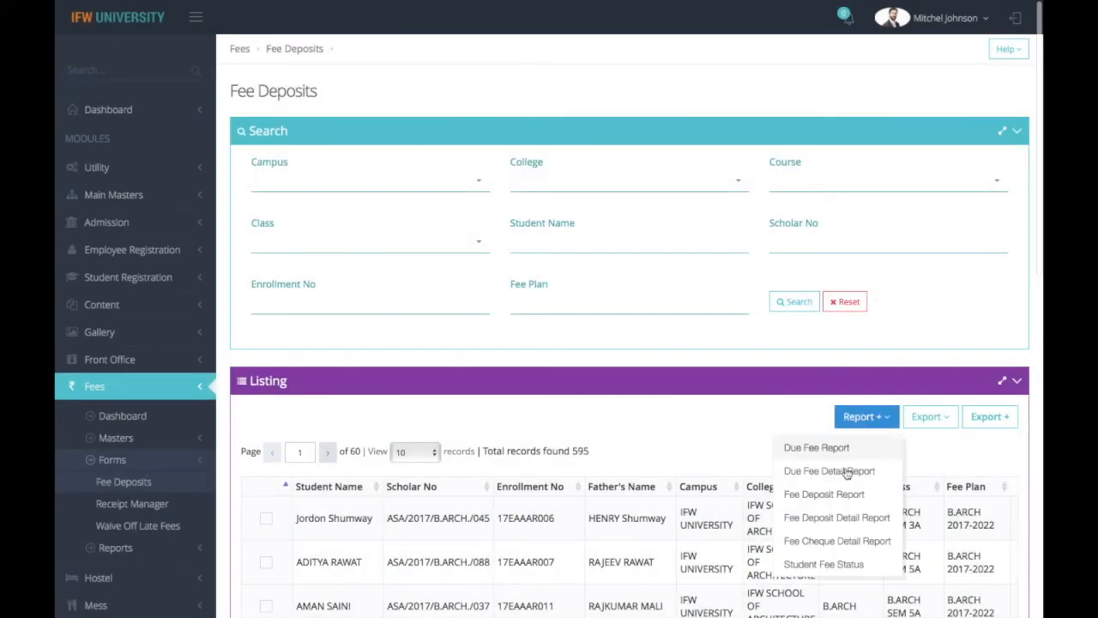
pyautogui.click(833, 565)
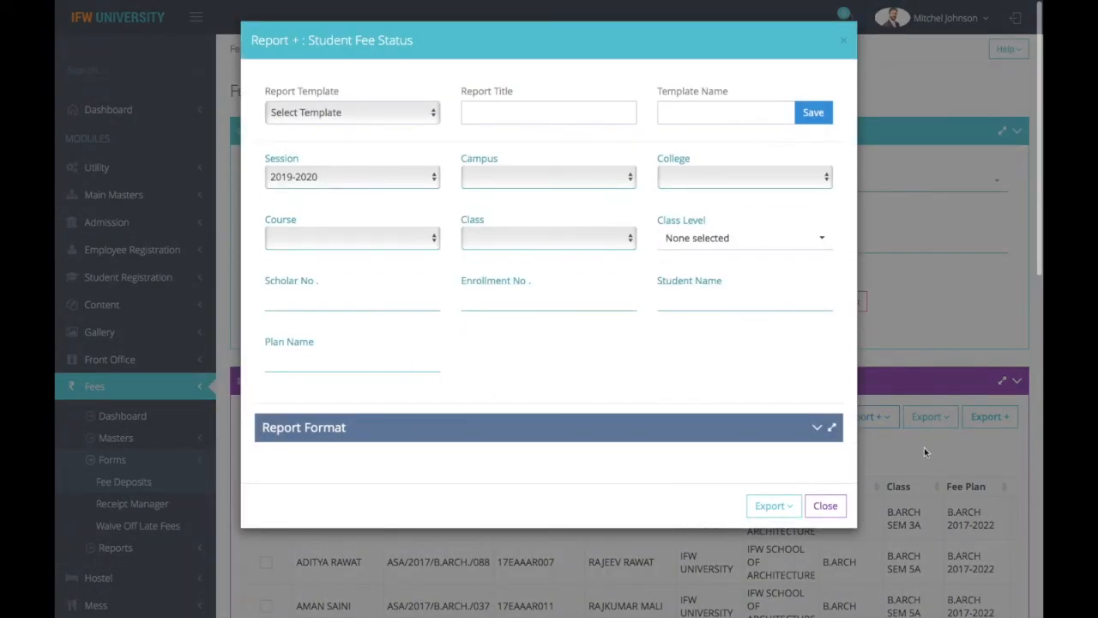
pyautogui.click(819, 429)
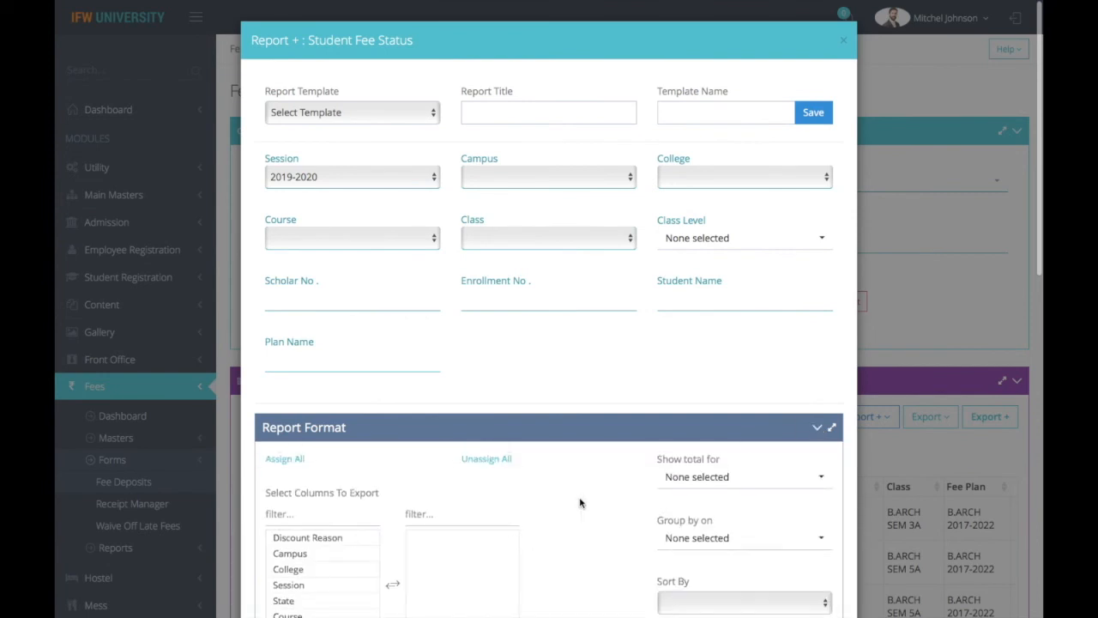
# Load the Fee Status Report + template and switch to the Student Wise Fee Status Report template
pyautogui.scroll(-1, 607, 486)
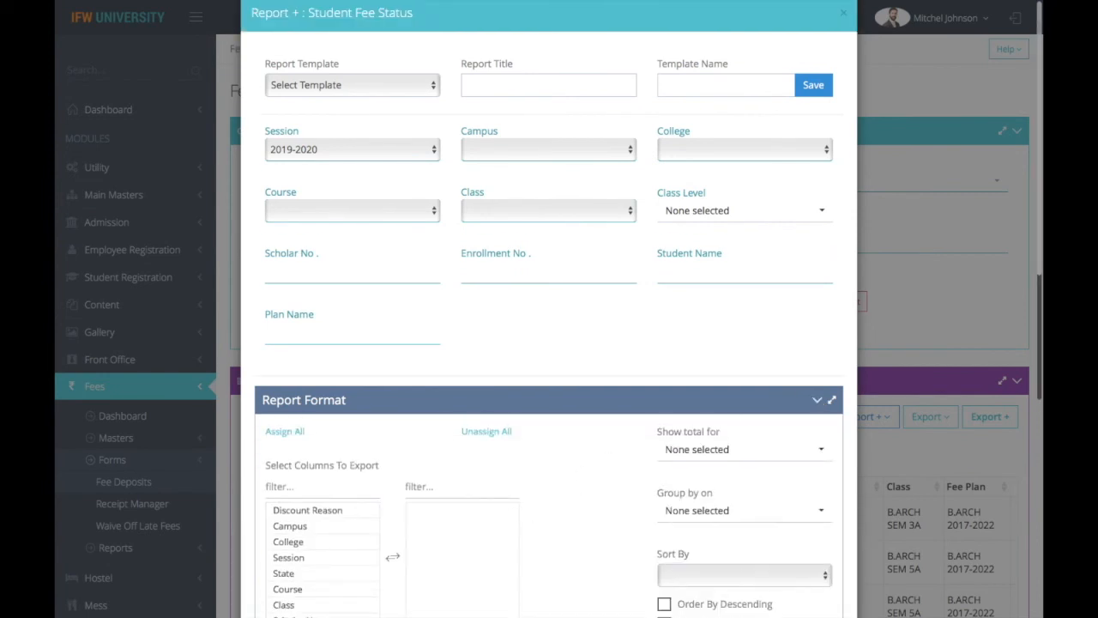
pyautogui.scroll(1, 579, 401)
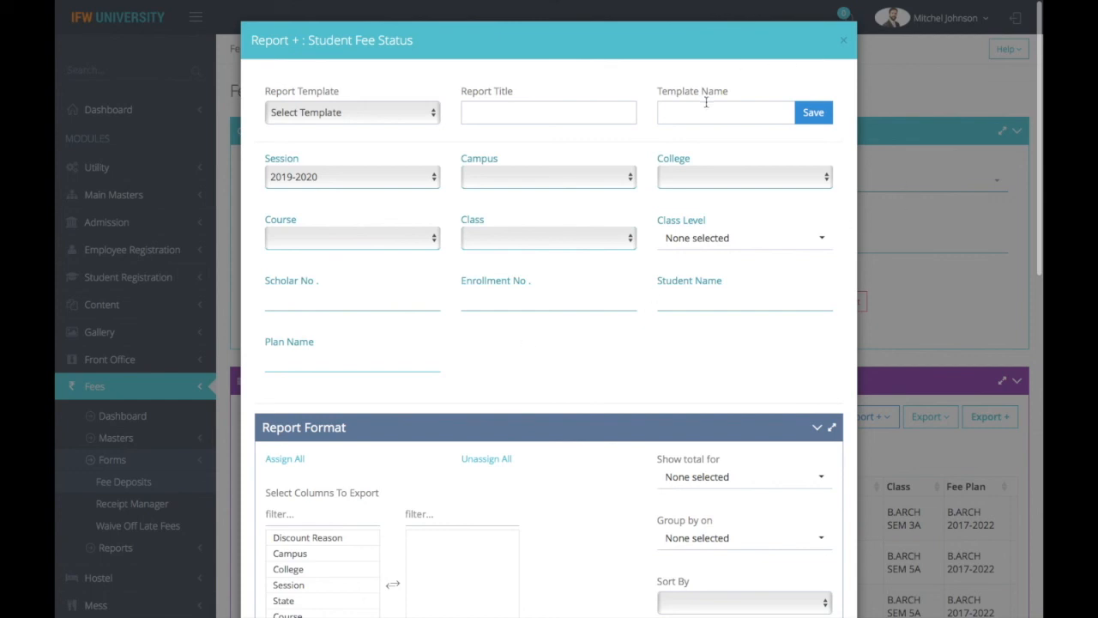
pyautogui.click(375, 112)
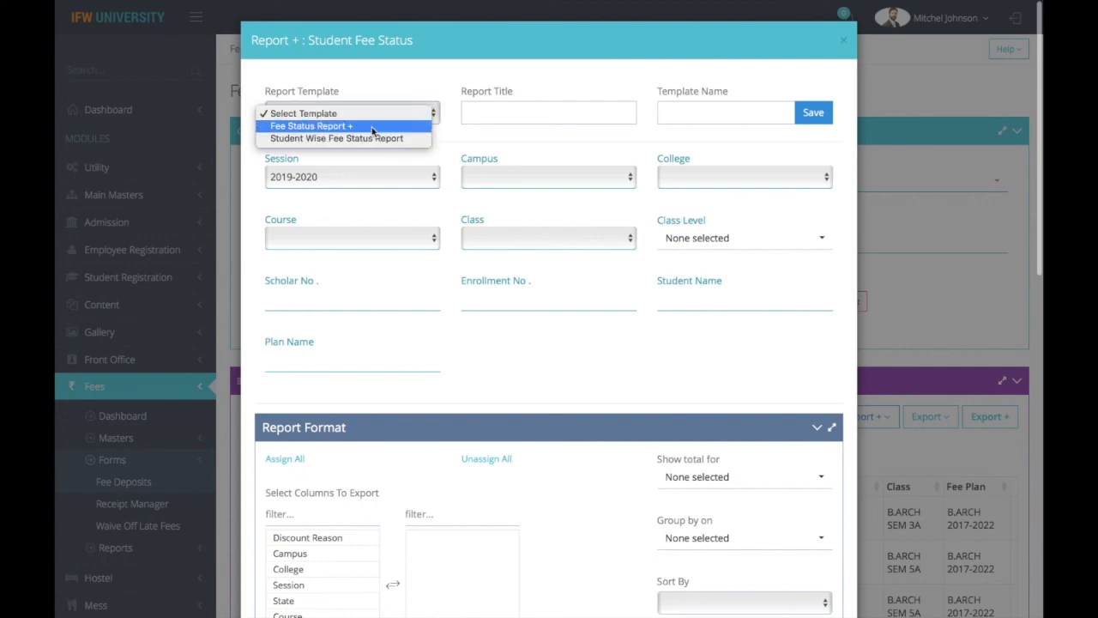
pyautogui.click(372, 127)
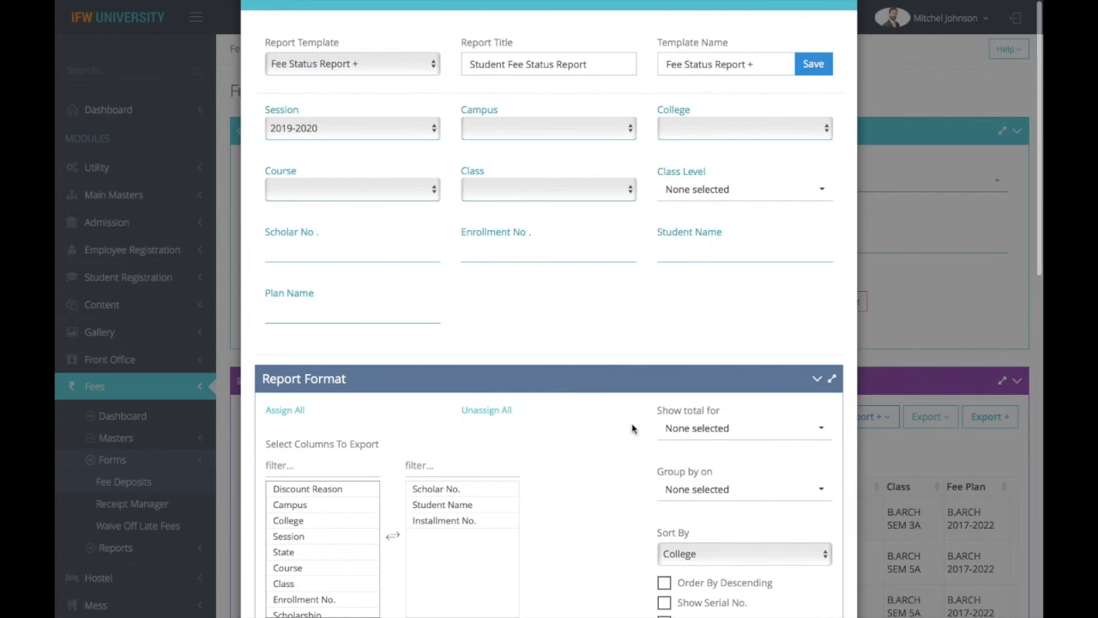
pyautogui.scroll(-5, 623, 454)
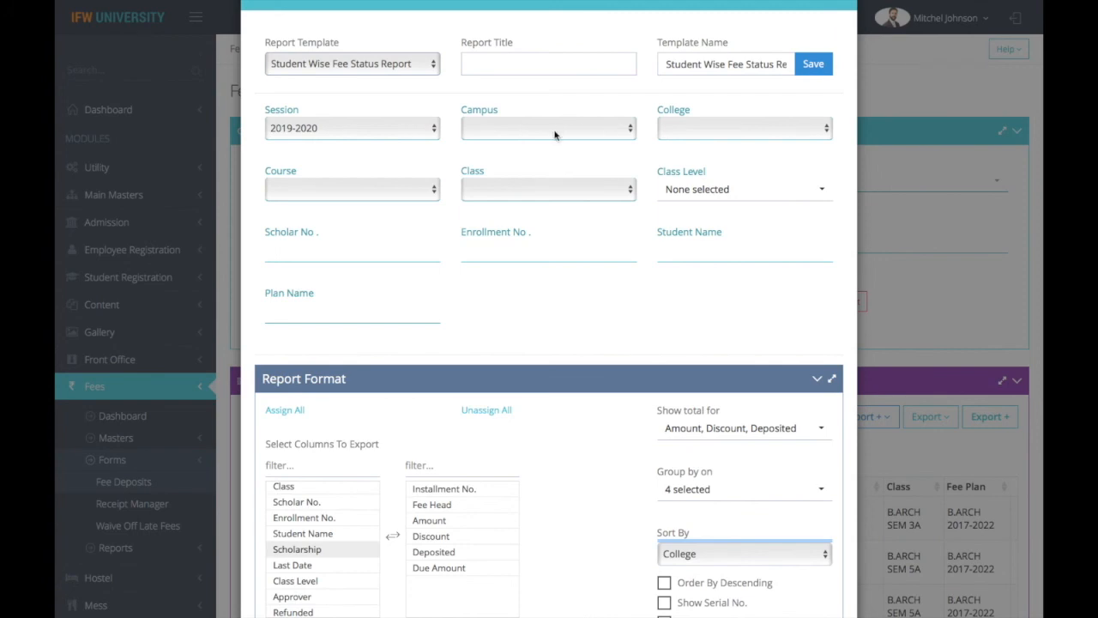
# Filter the Student Fee Status report to campus IFW UNIVERSITY, college IFW SCHOOL OF ARCHITECTURE and course B.ARCH
pyautogui.click(554, 130)
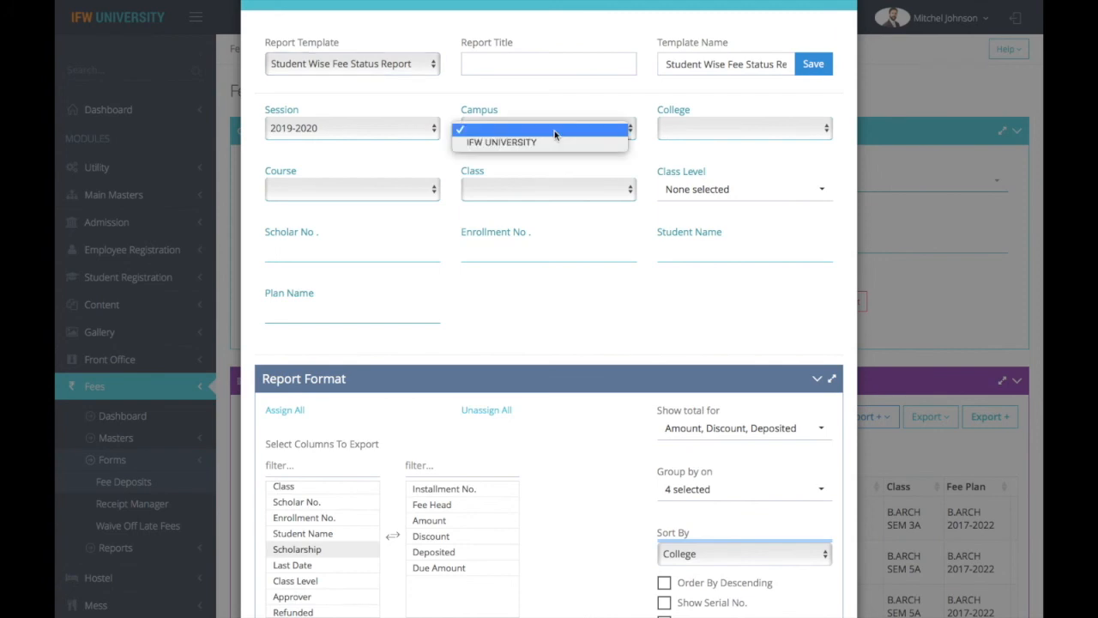
pyautogui.click(553, 143)
pyautogui.click(708, 131)
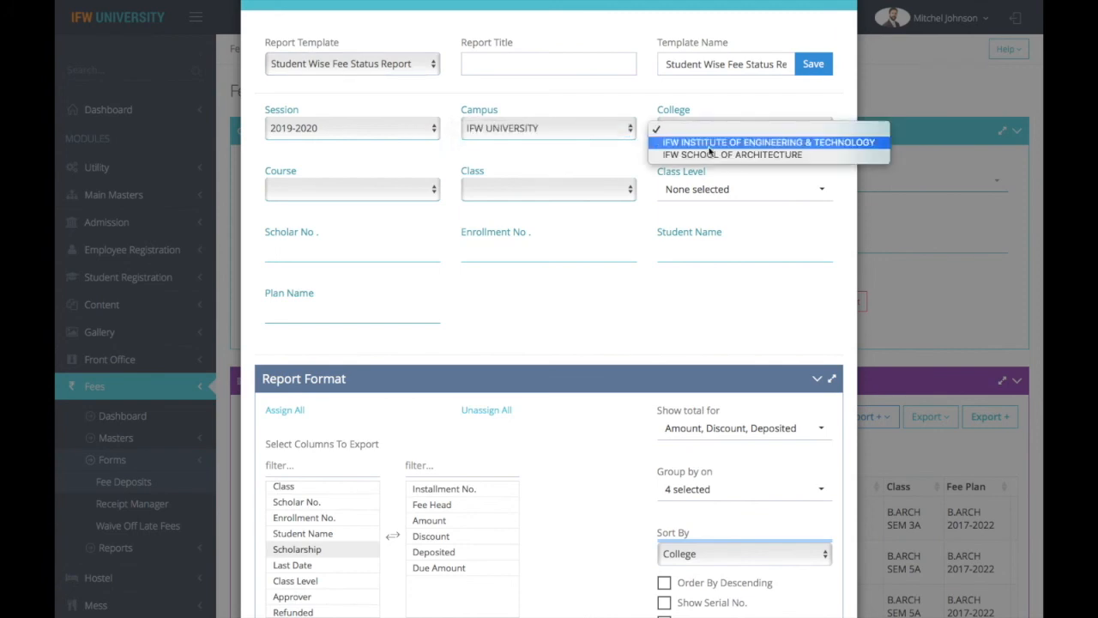
pyautogui.click(710, 155)
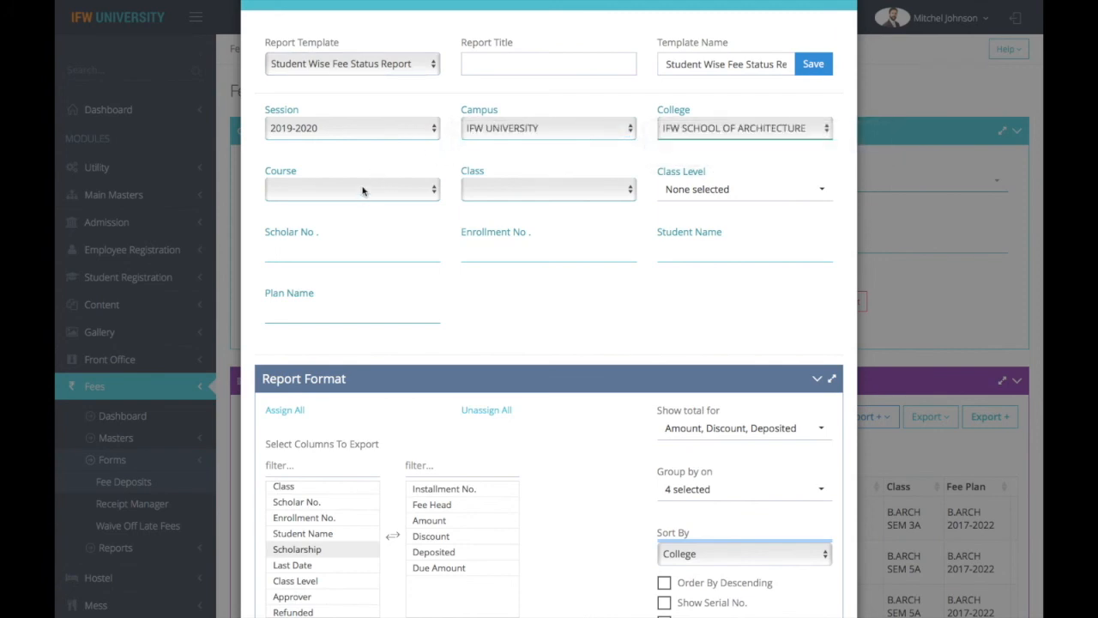
pyautogui.click(362, 188)
pyautogui.click(358, 201)
# Generate the print version of the Student Fee Status Report and check the student name heading its first group
pyautogui.scroll(-4, 778, 574)
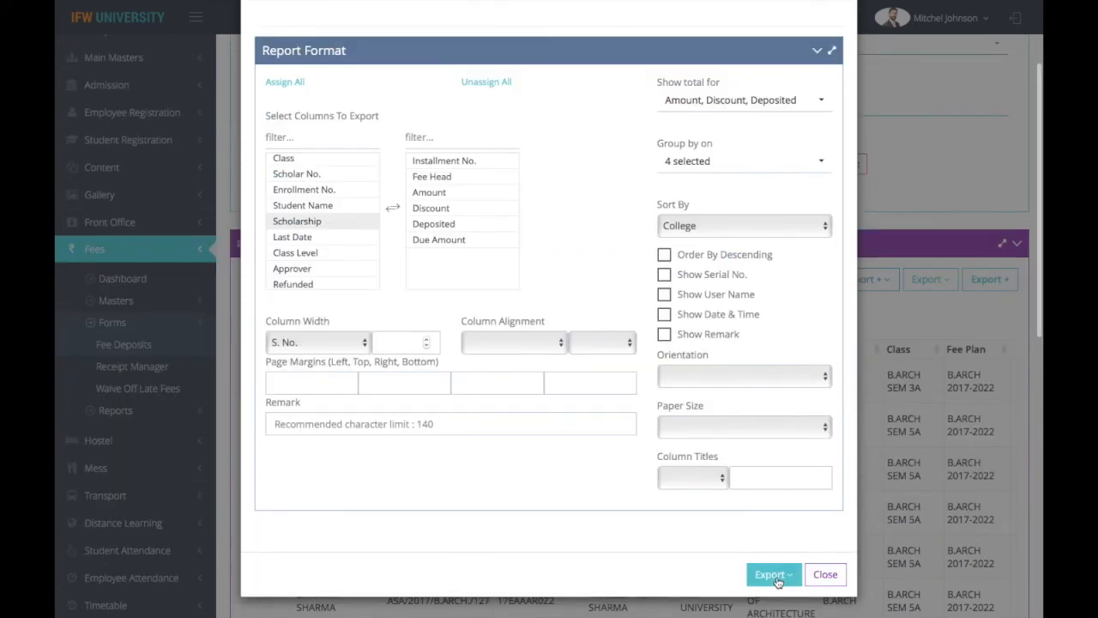
pyautogui.click(778, 577)
pyautogui.scroll(-2, 778, 582)
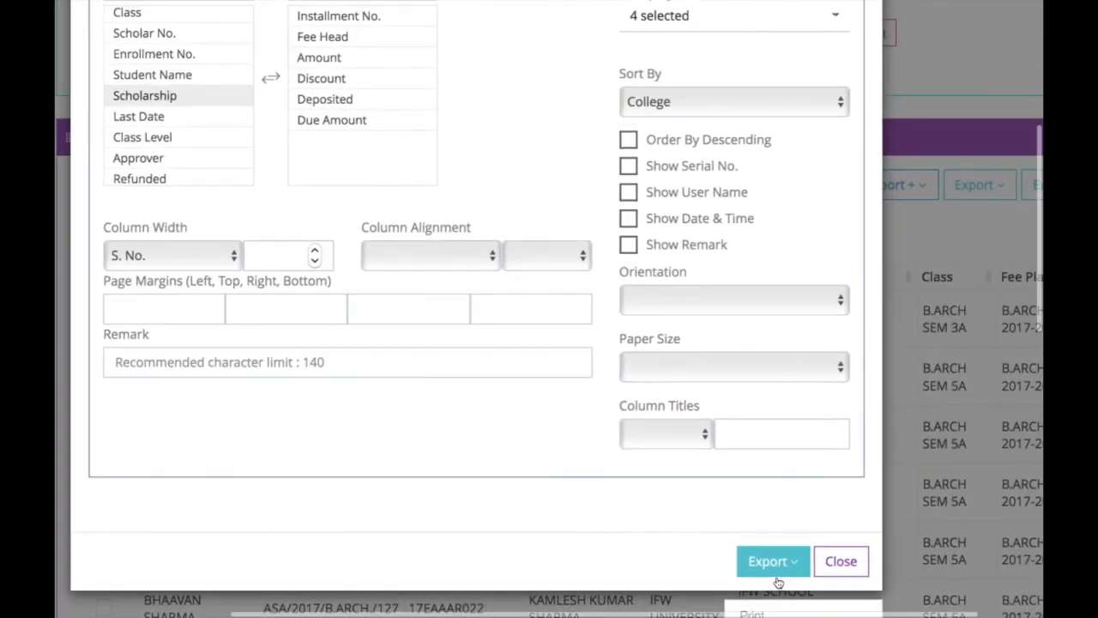
pyautogui.click(778, 602)
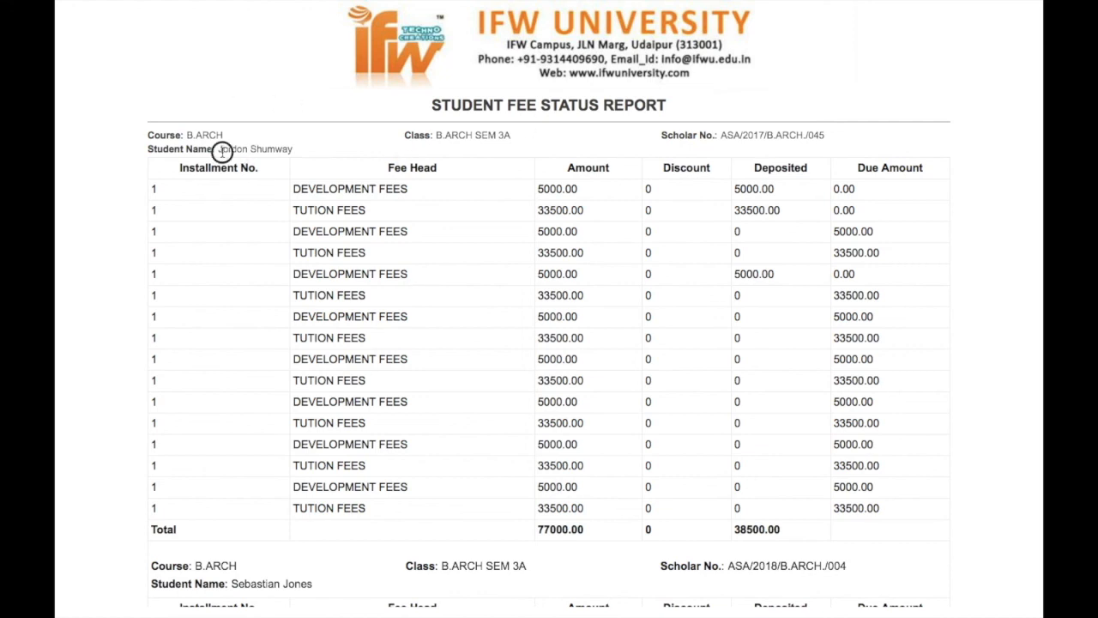
pyautogui.moveTo(221, 151); pyautogui.dragTo(309, 150)
pyautogui.click(258, 150)
pyautogui.scroll(-1, 549, 343)
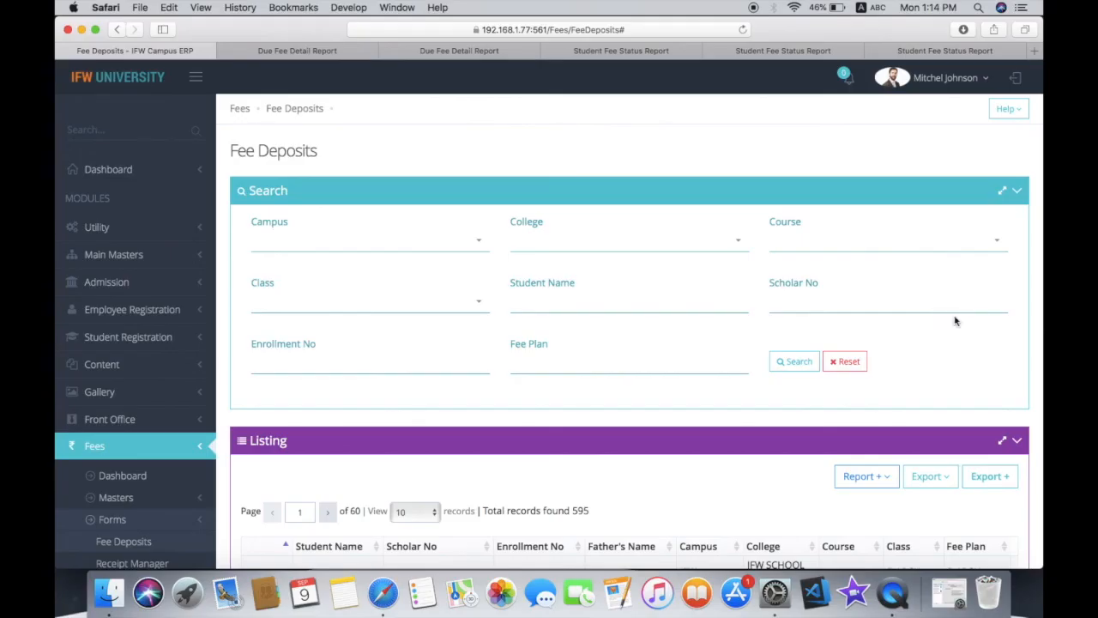
pyautogui.scroll(5, 963, 512)
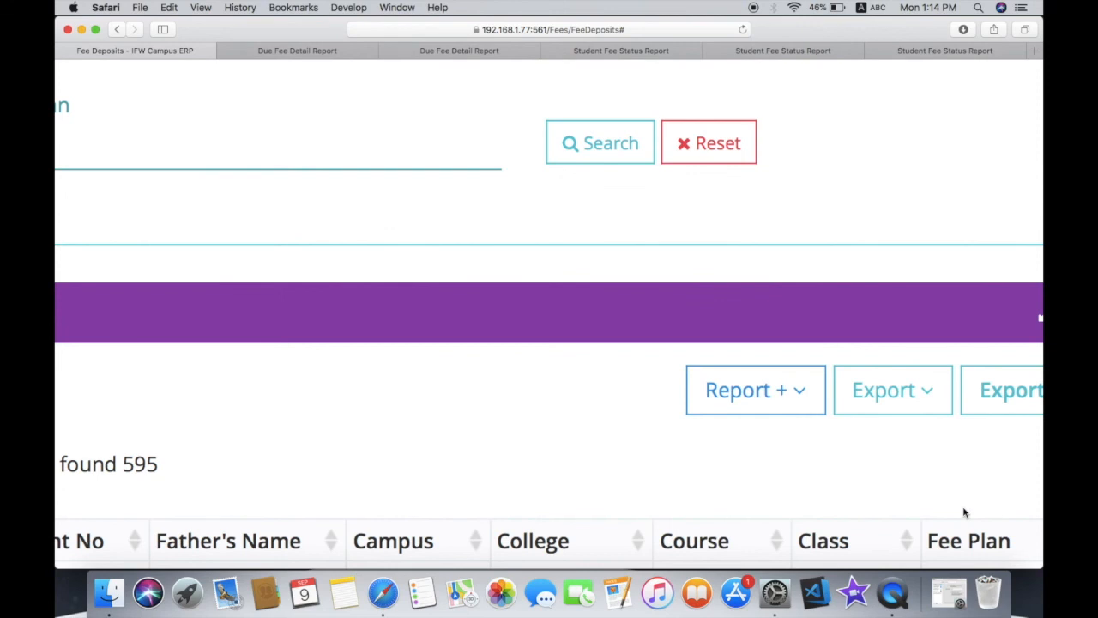
pyautogui.hscroll(3, 963, 512)
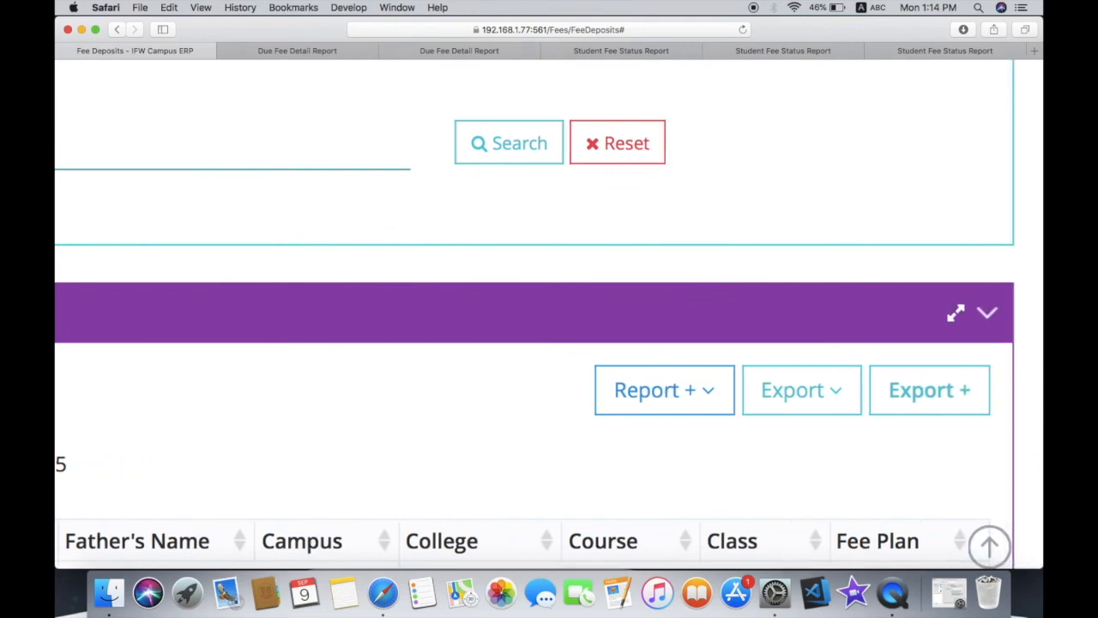
pyautogui.scroll(-5, 963, 512)
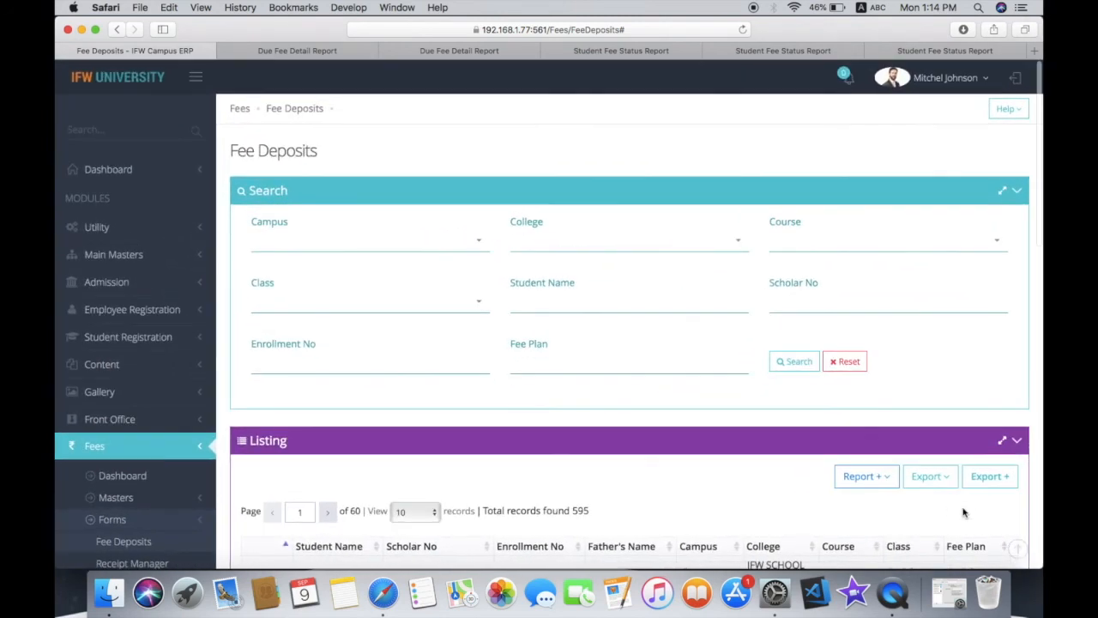
pyautogui.scroll(-5, 720, 515)
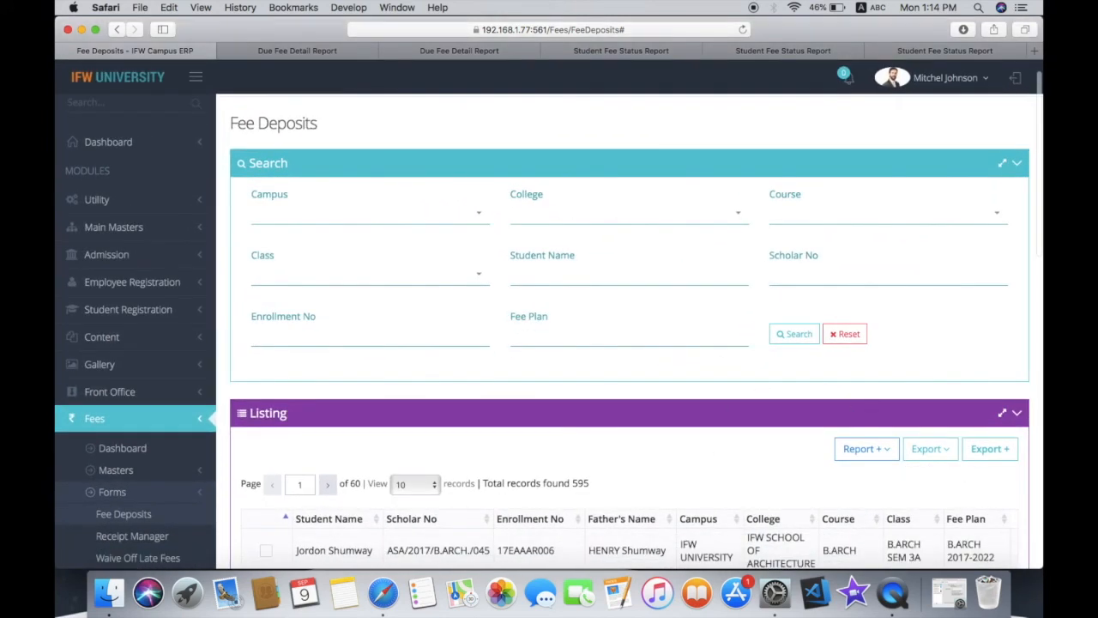
pyautogui.scroll(-7, 630, 343)
pyautogui.scroll(10, 630, 343)
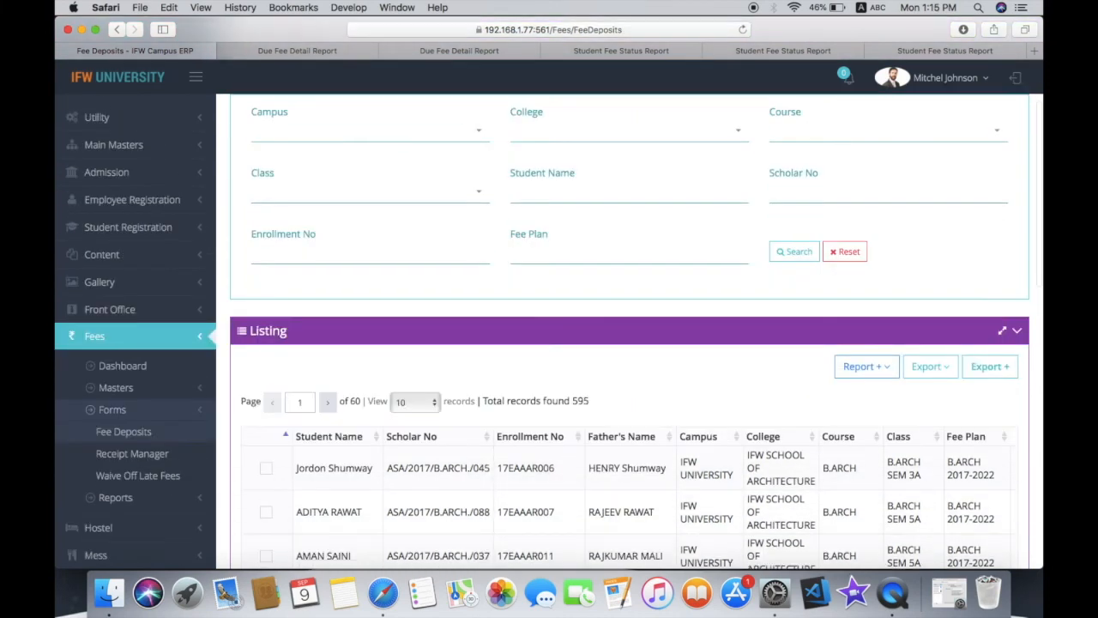
# Open the Dynamic Reports page of the Fees module
pyautogui.scroll(-3, 629, 343)
pyautogui.click(128, 300)
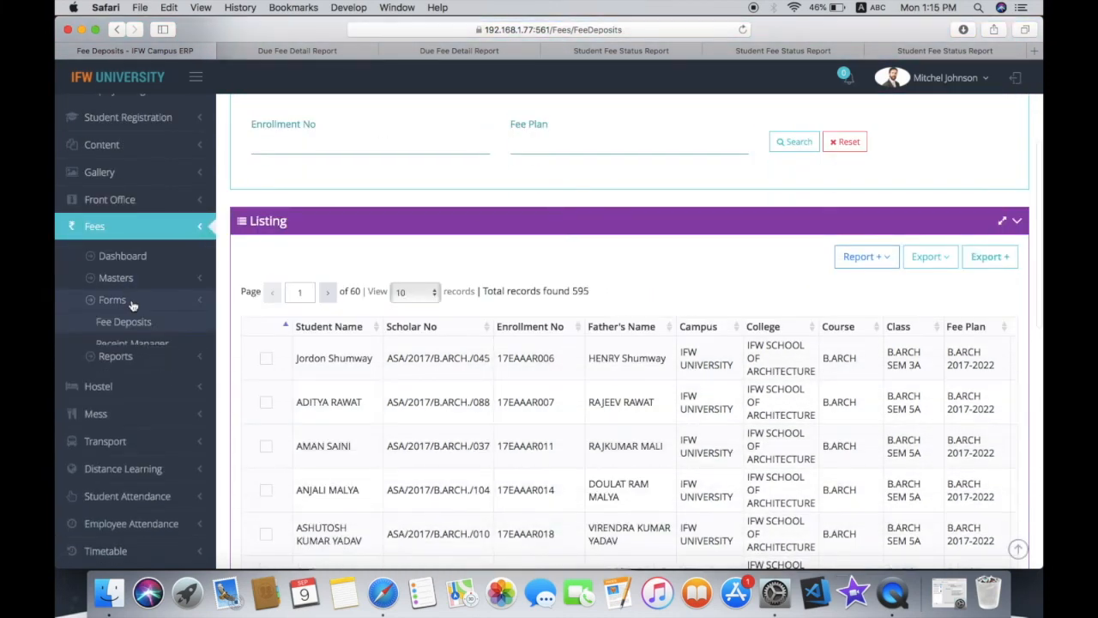
pyautogui.scroll(-2, 133, 307)
pyautogui.click(126, 246)
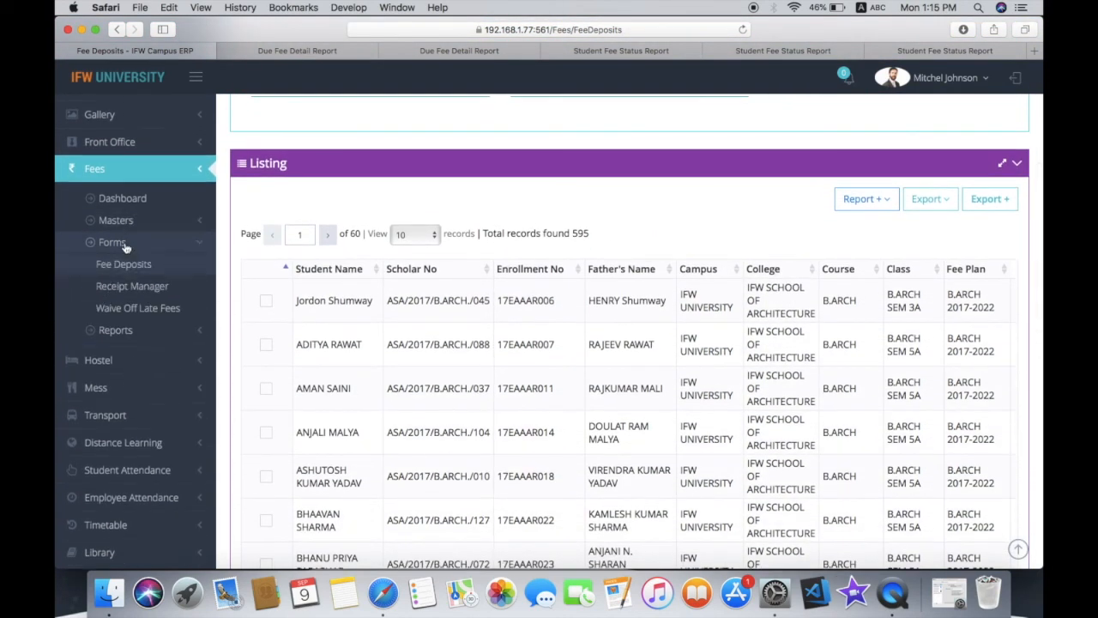
pyautogui.click(125, 246)
pyautogui.click(124, 265)
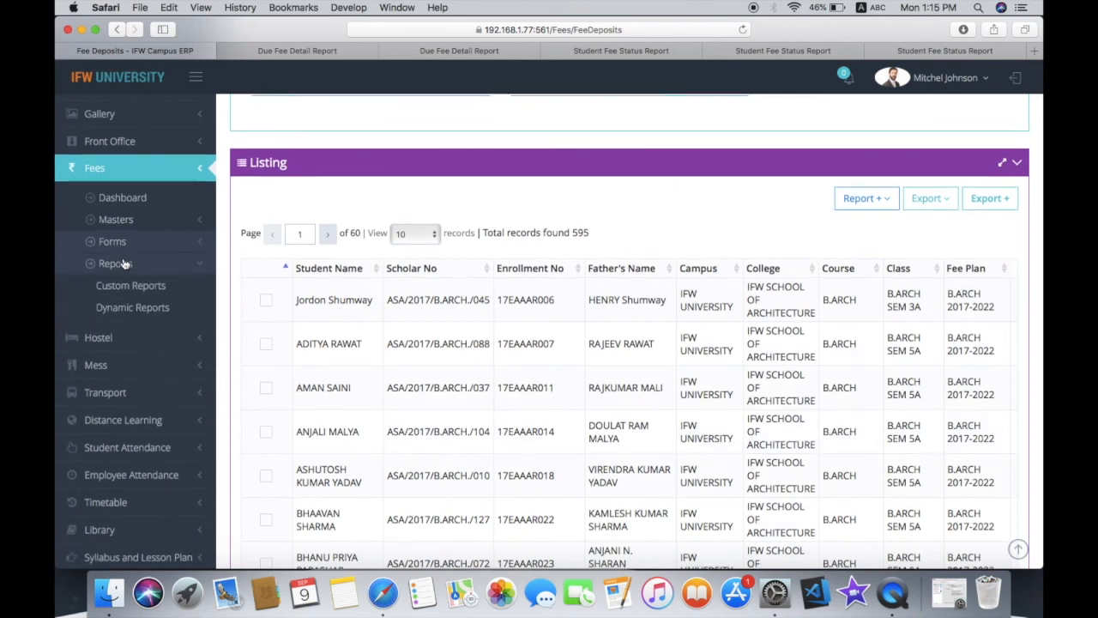
pyautogui.scroll(-1, 131, 288)
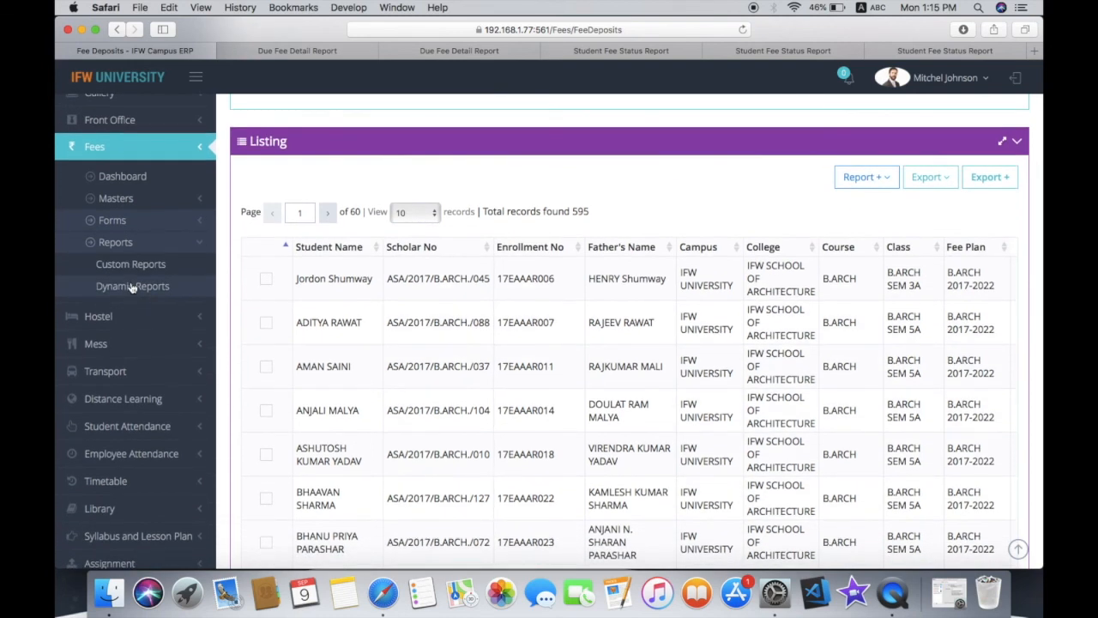
pyautogui.click(132, 287)
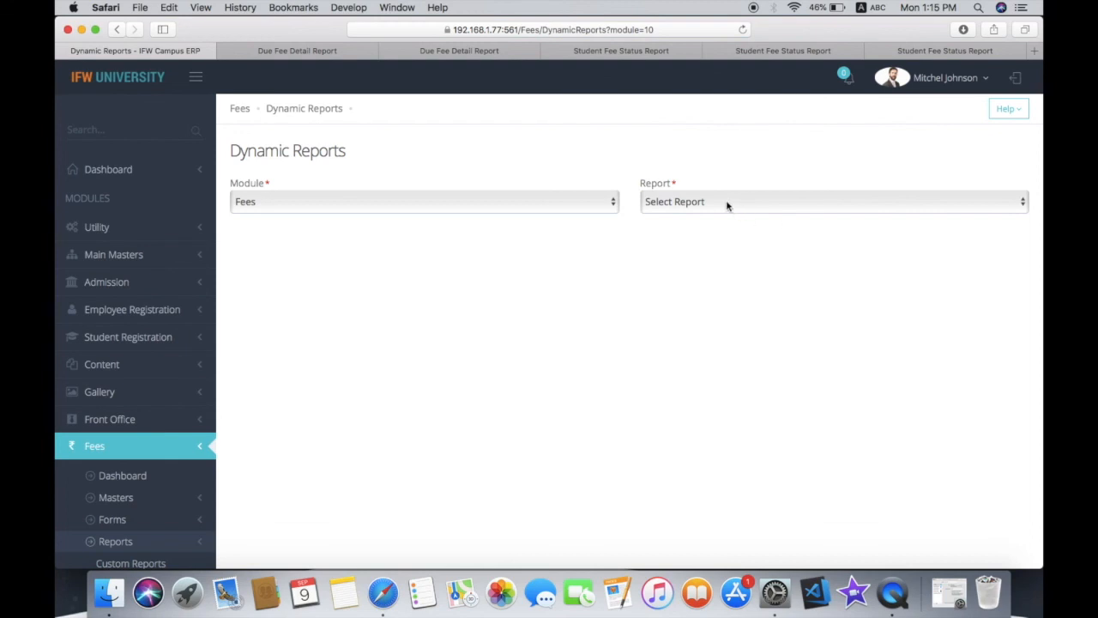
# Load the Fee Deposit Detail Report for the Fees module and check which other modules offer dynamic reports
pyautogui.click(726, 204)
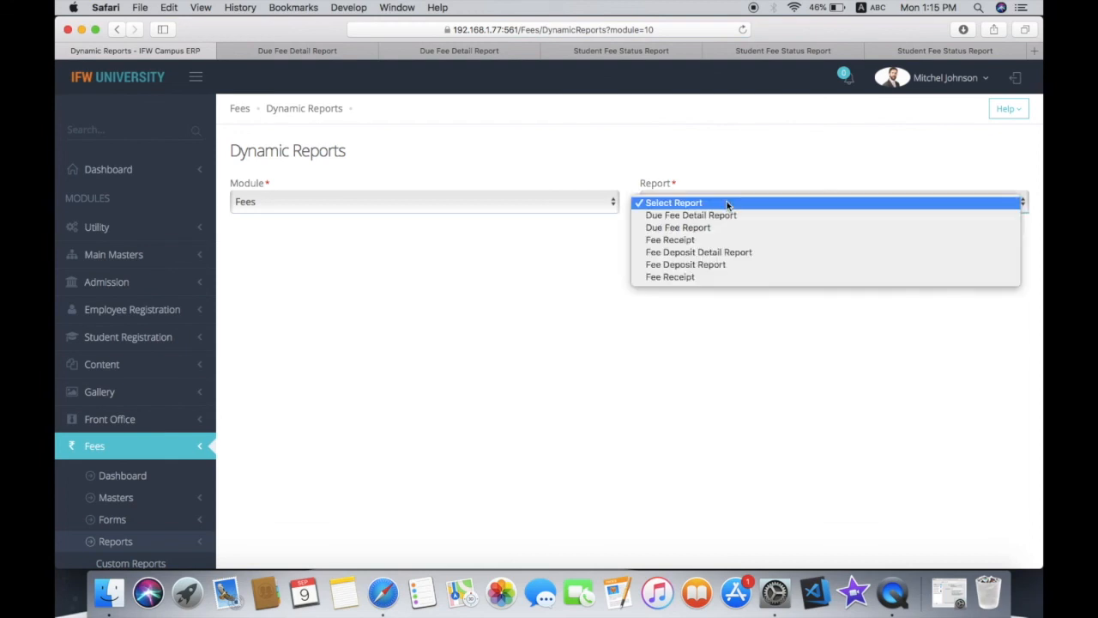
pyautogui.click(734, 253)
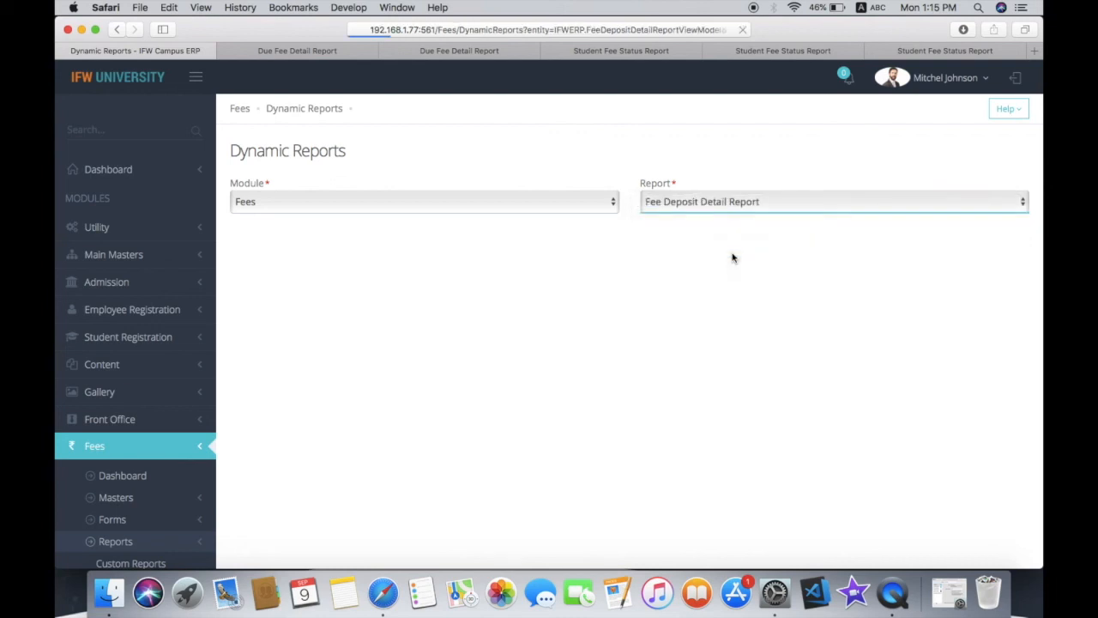
pyautogui.click(687, 204)
pyautogui.click(451, 201)
pyautogui.click(451, 200)
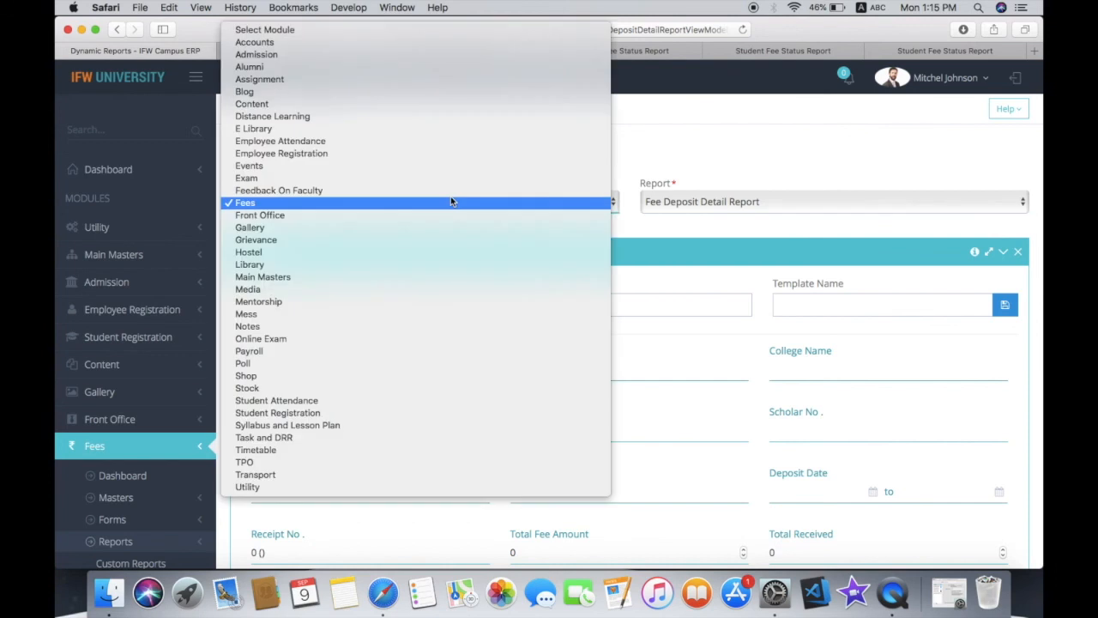
pyautogui.click(745, 241)
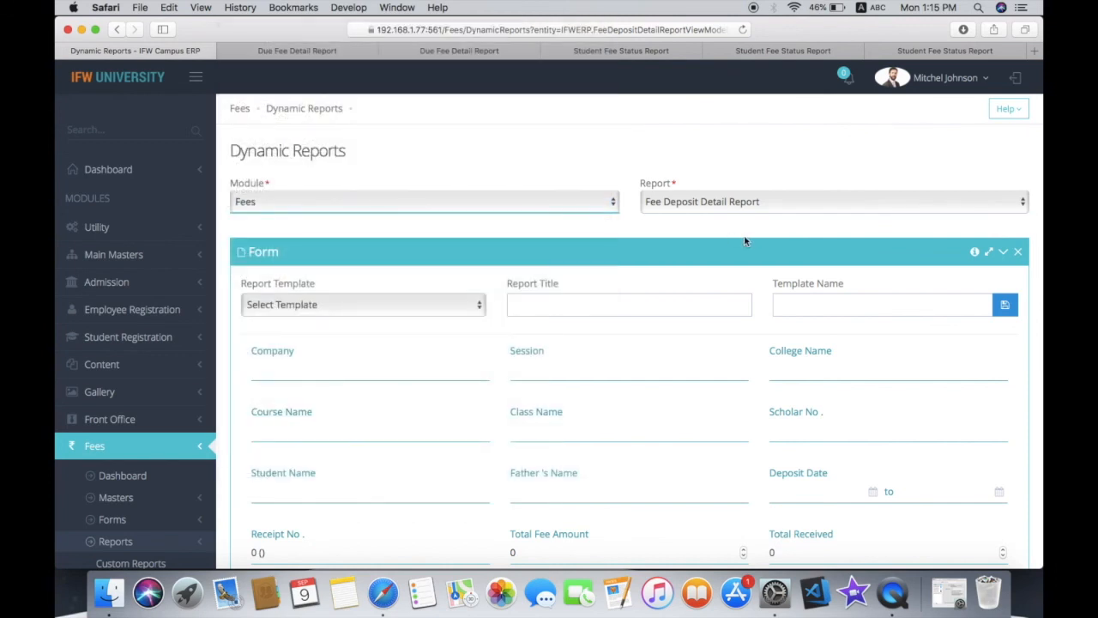
# Examine the saved report templates available for the Fee Deposit Detail Report
pyautogui.click(340, 313)
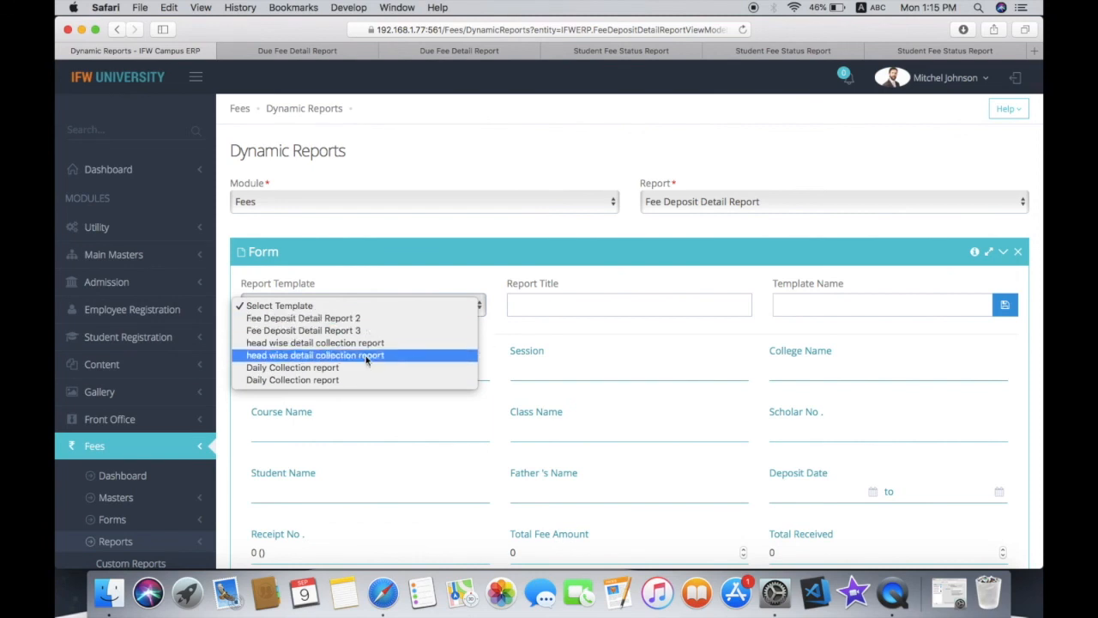
pyautogui.click(559, 283)
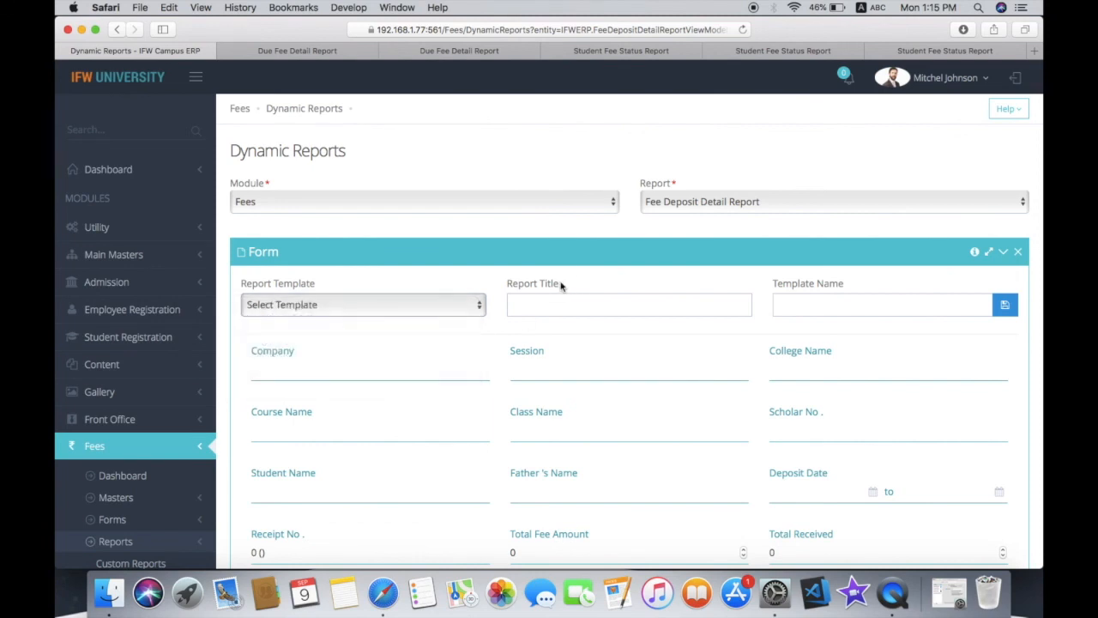
pyautogui.click(369, 306)
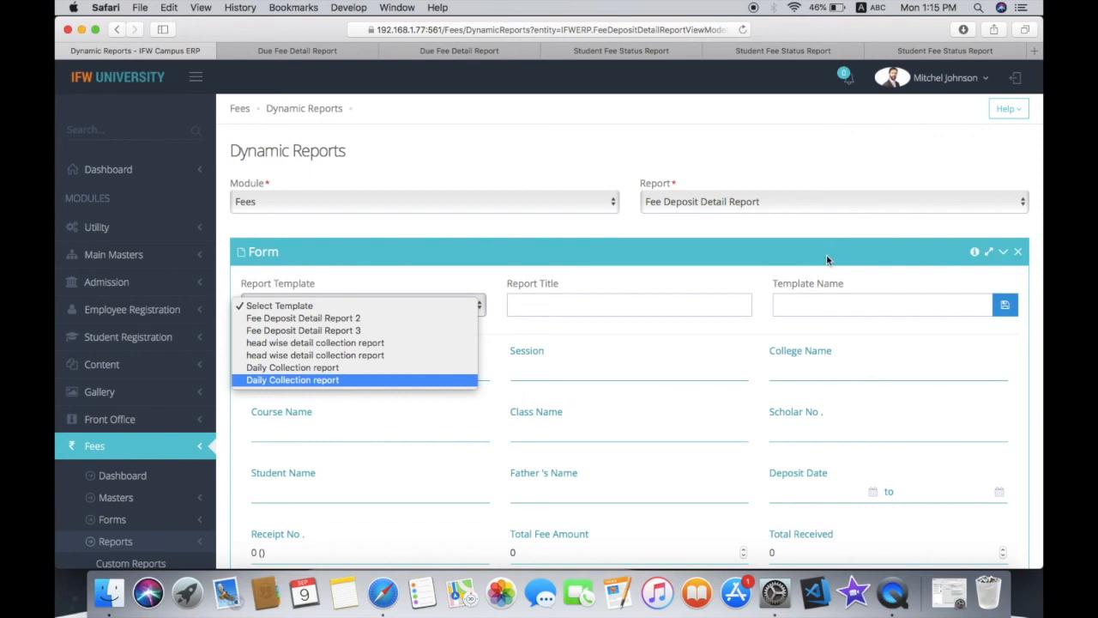
pyautogui.click(765, 284)
pyautogui.click(343, 306)
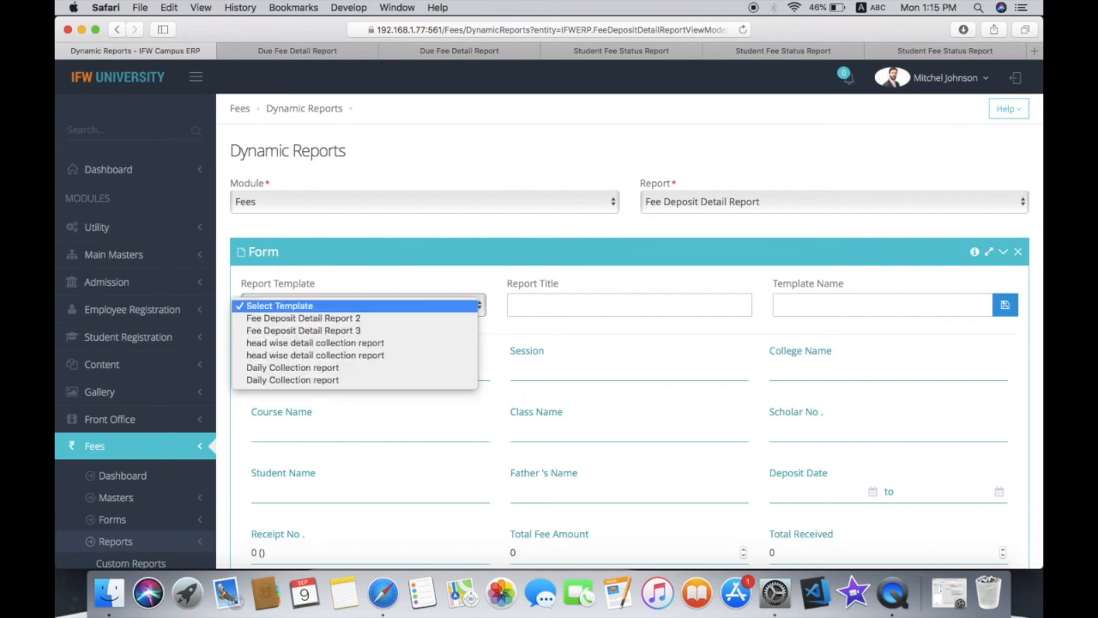
pyautogui.click(815, 289)
pyautogui.click(812, 289)
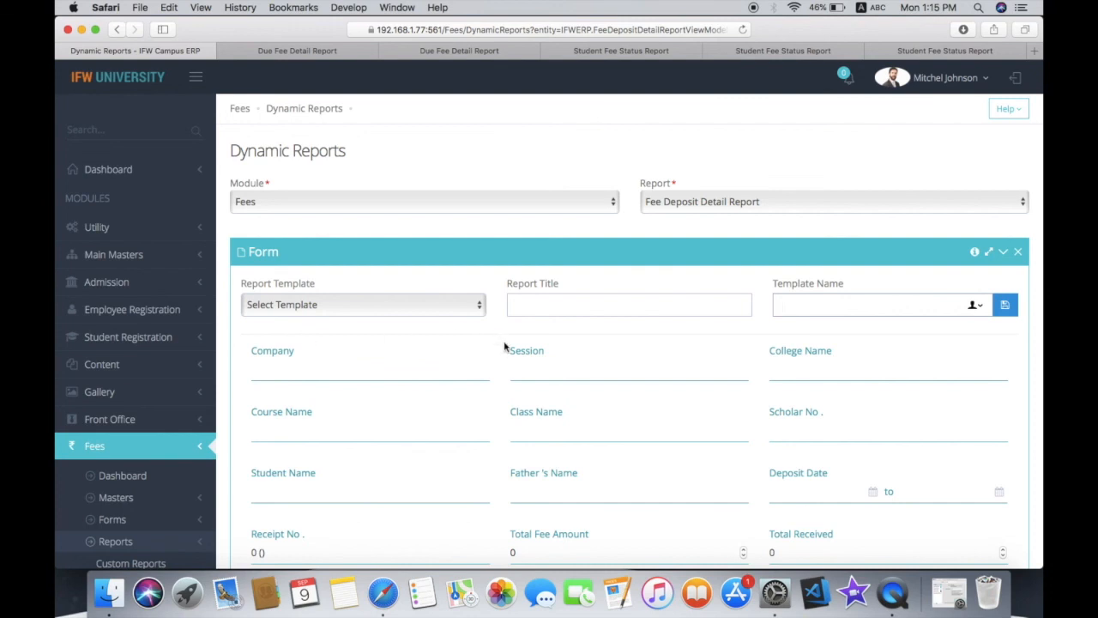
# Review the report's search fields and filter row, collapsing and re-expanding the Report Format section
pyautogui.scroll(-5, 505, 347)
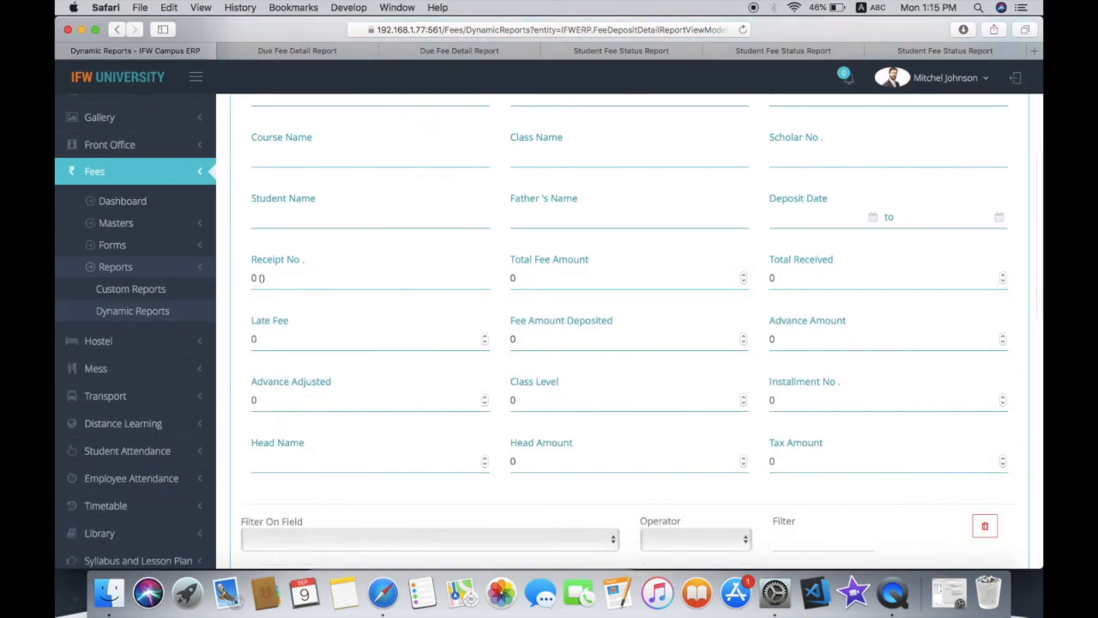
pyautogui.scroll(-2, 549, 326)
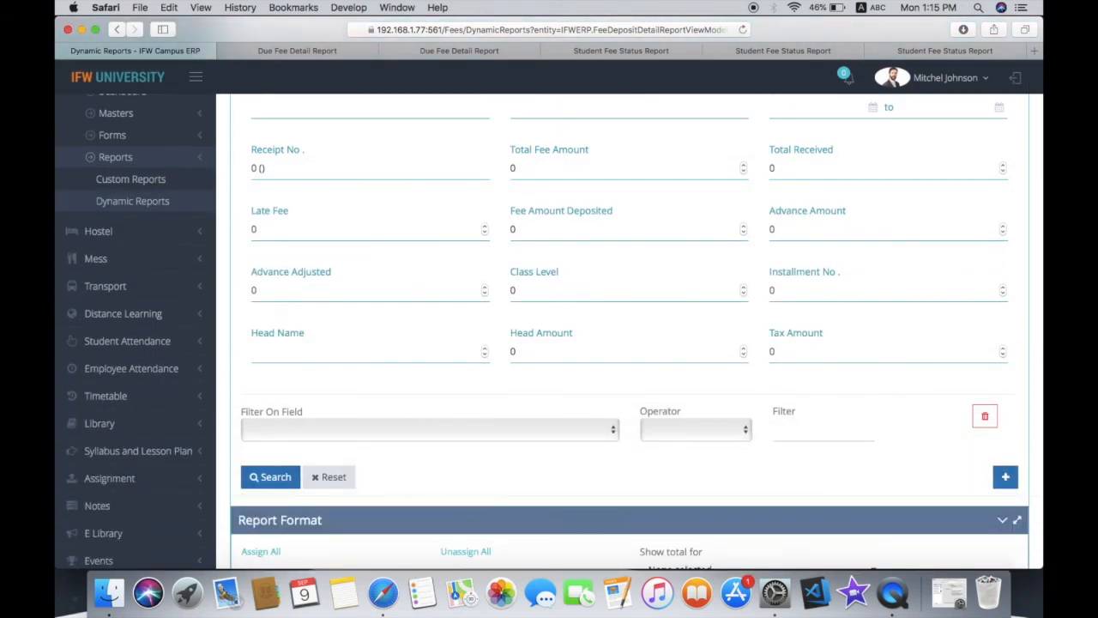
pyautogui.click(1003, 521)
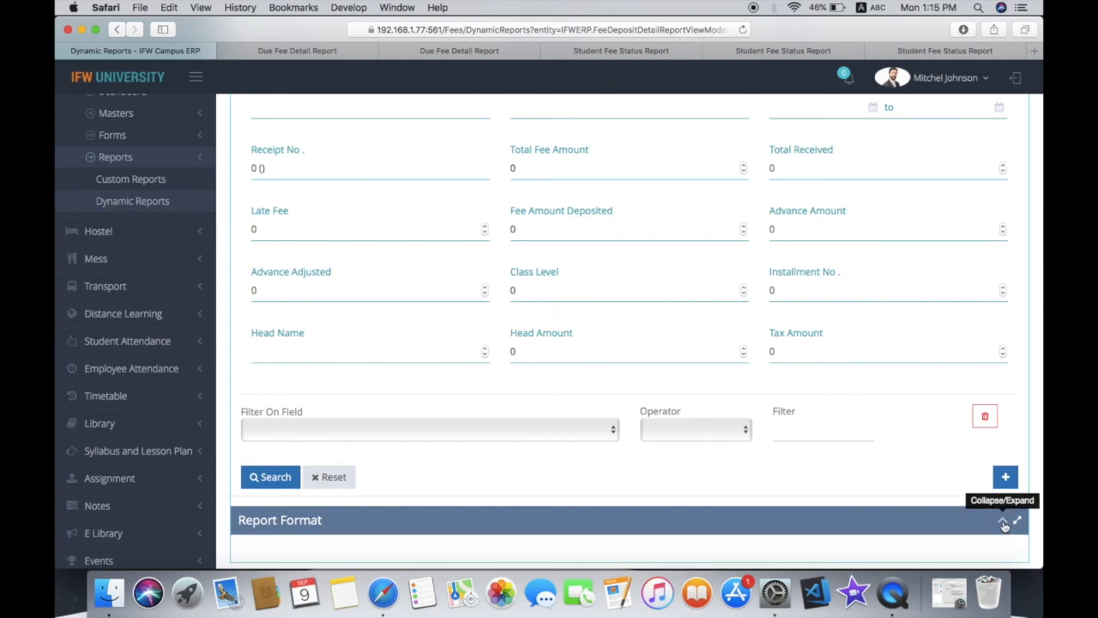
pyautogui.click(1003, 523)
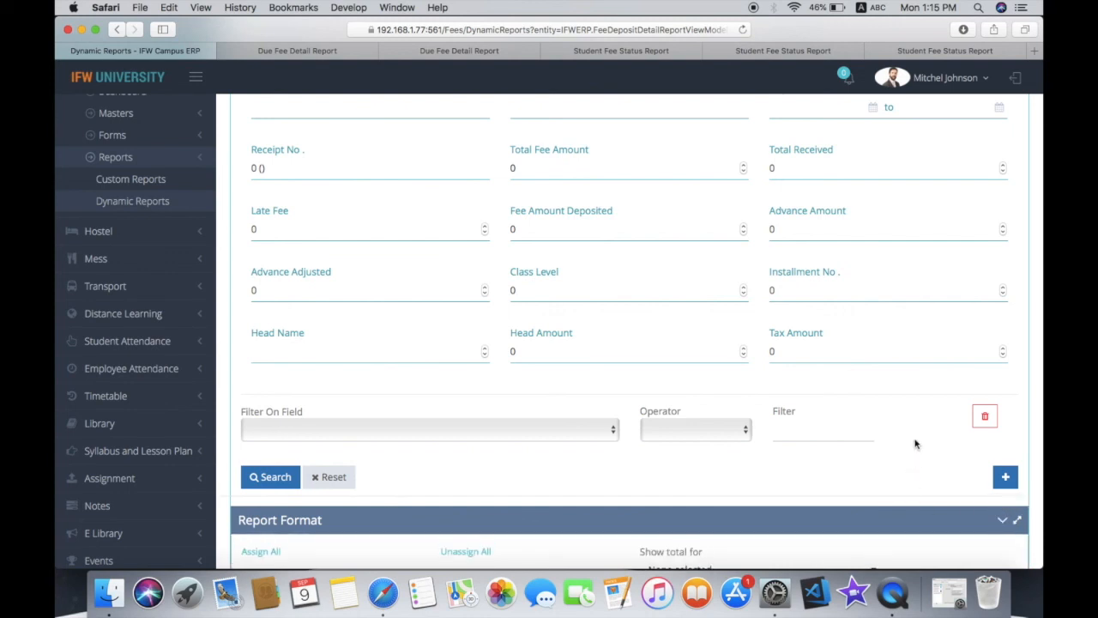
pyautogui.scroll(4, 914, 444)
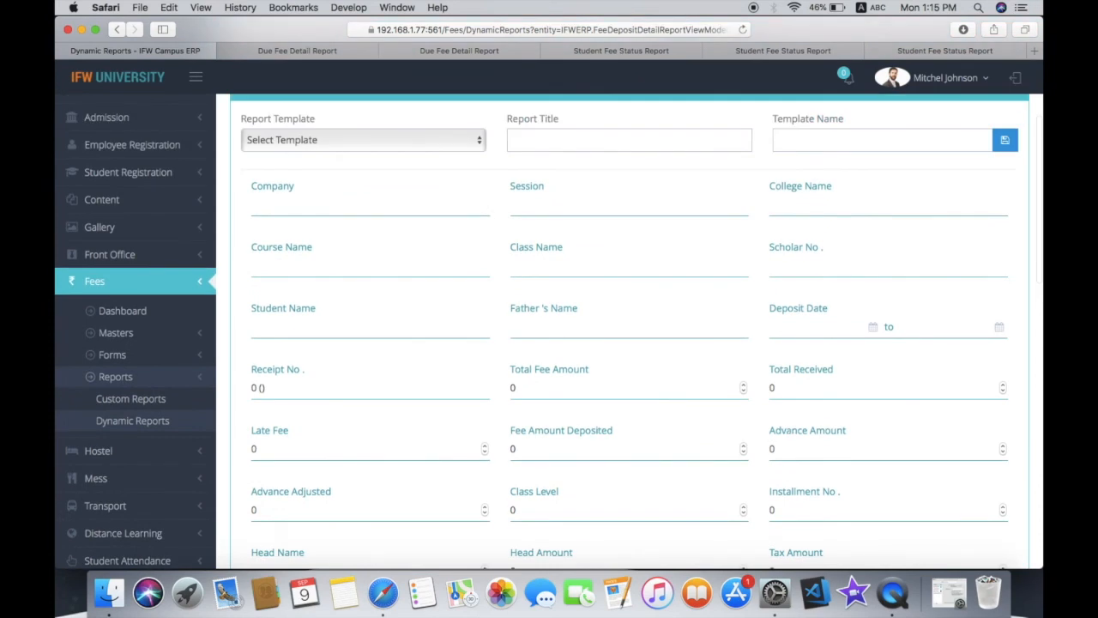
# Leave the dynamic report form and open the Fees Dashboard
pyautogui.click(157, 383)
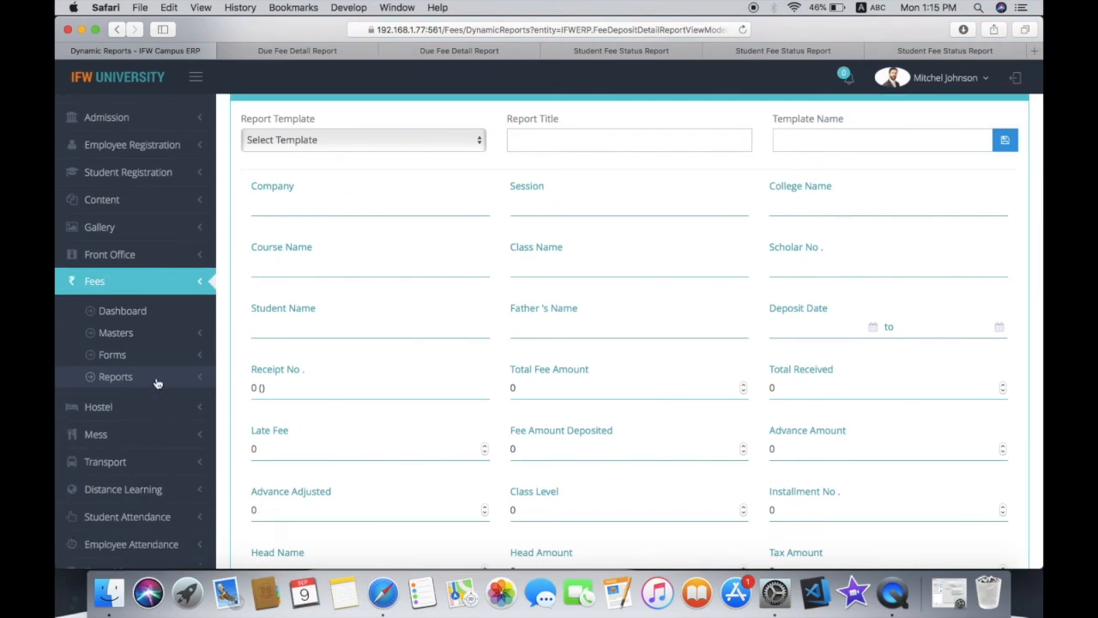
pyautogui.click(120, 310)
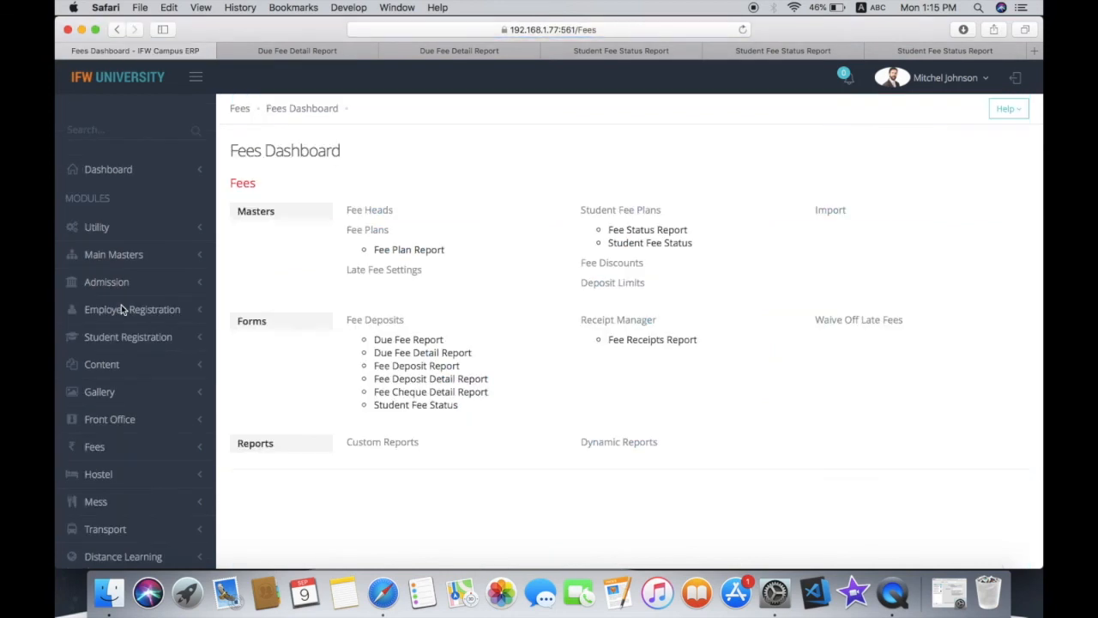